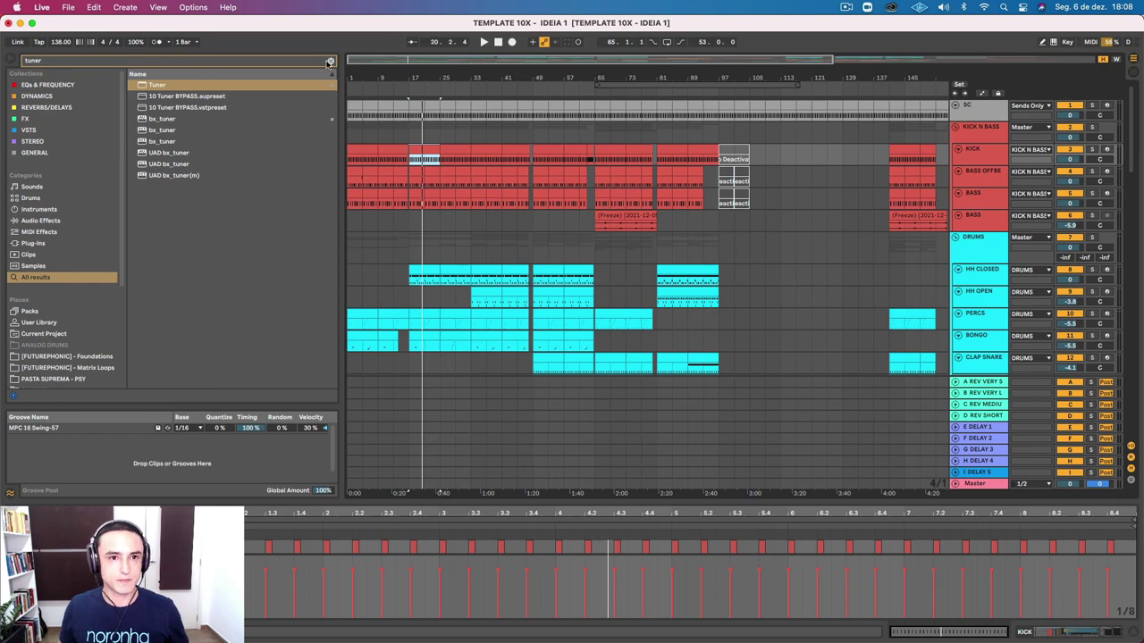
# Step: Clear the browser search and select the KICK clip at the start of the arrangement
pyautogui.click(329, 62)
pyautogui.click(381, 150)
pyautogui.click(371, 150)
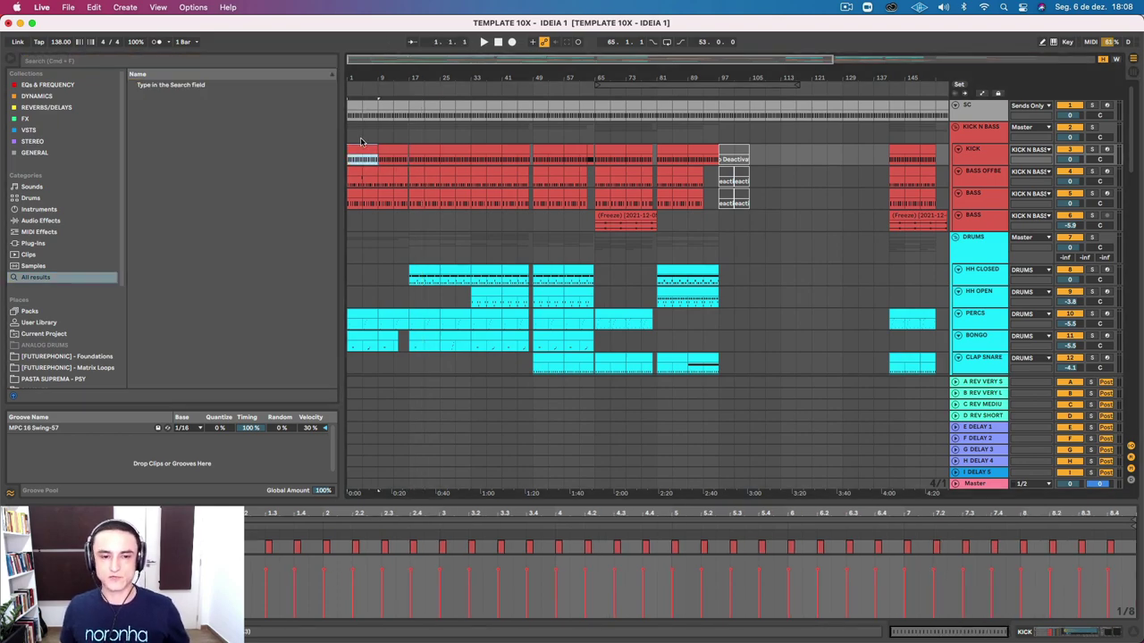
# Step: Review the whole IDEIA 1 arrangement from the kick down to the FX tracks with the clip editor hidden, and save the set
pyautogui.scroll(-15, 360, 138)
pyautogui.scroll(15, 360, 138)
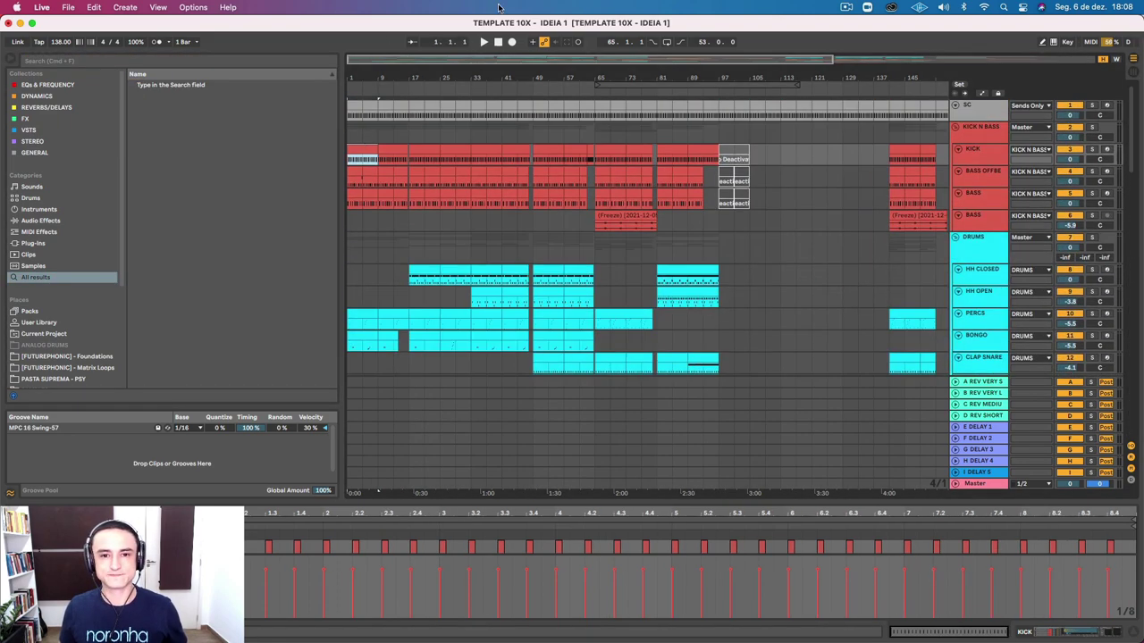
pyautogui.moveTo(575, 76); pyautogui.dragTo(574, 43)
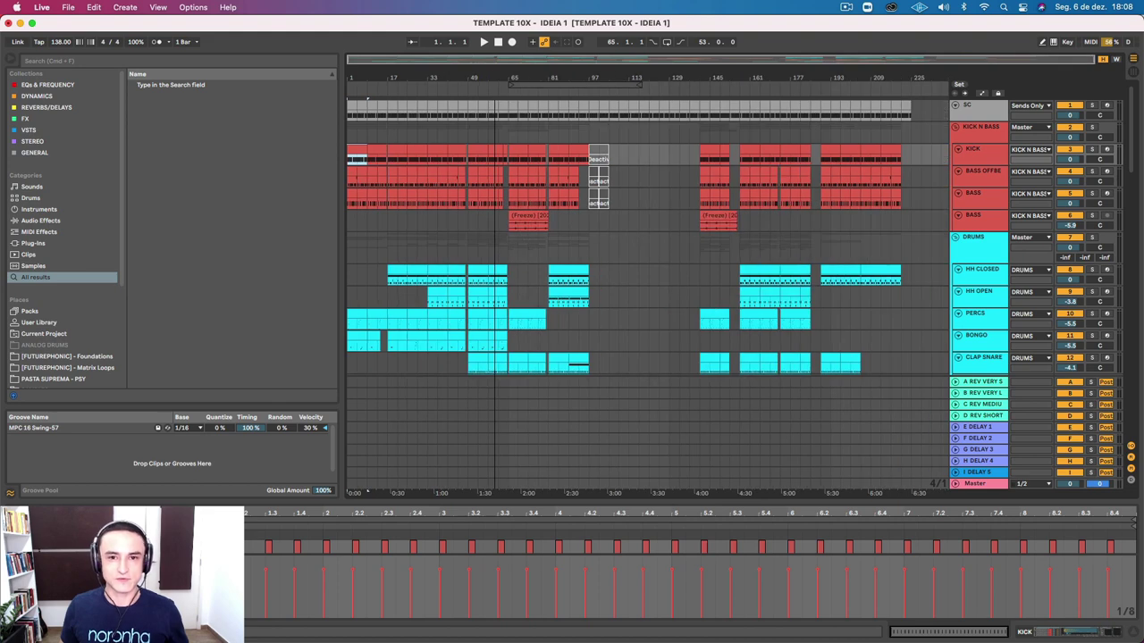
pyautogui.click(554, 151)
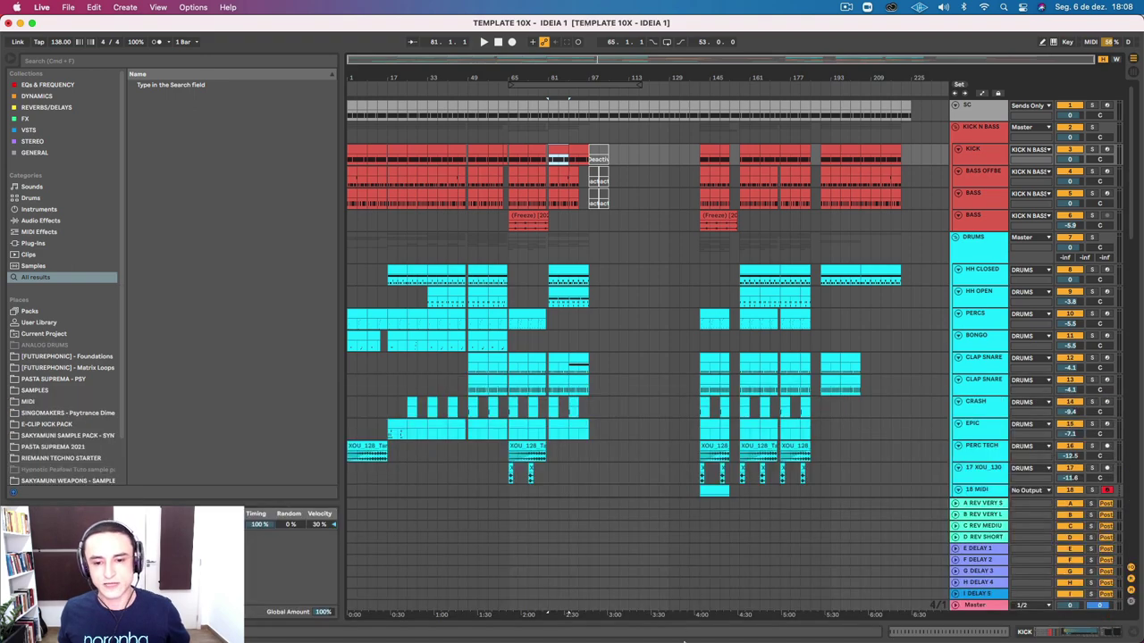
pyautogui.press('super+alt+l')
pyautogui.scroll(-15, 525, 354)
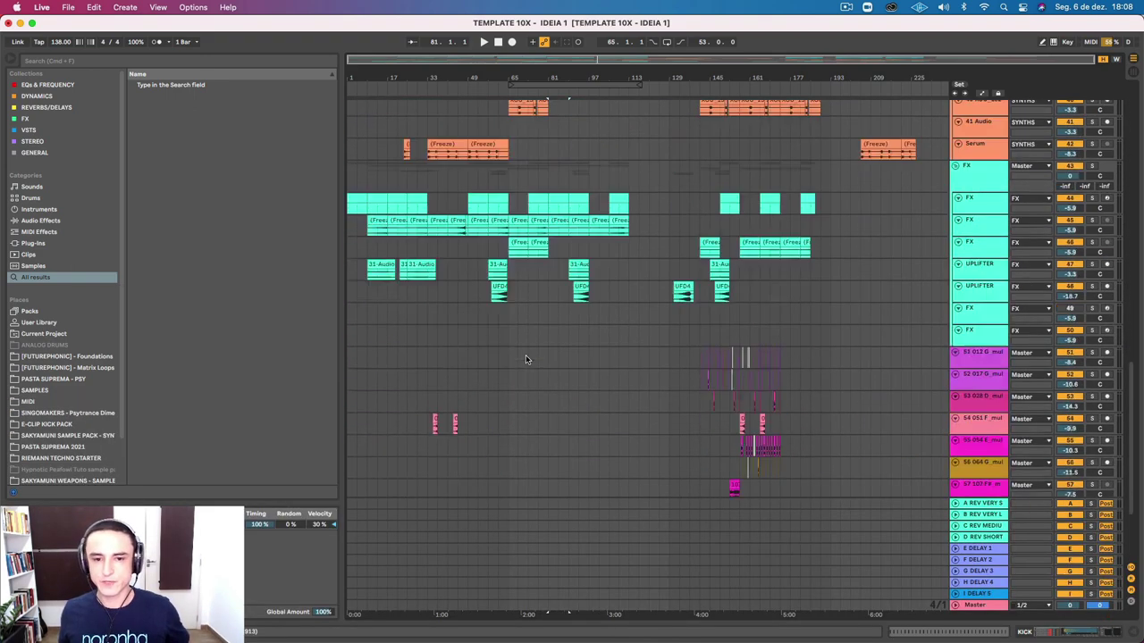
pyautogui.scroll(15, 526, 354)
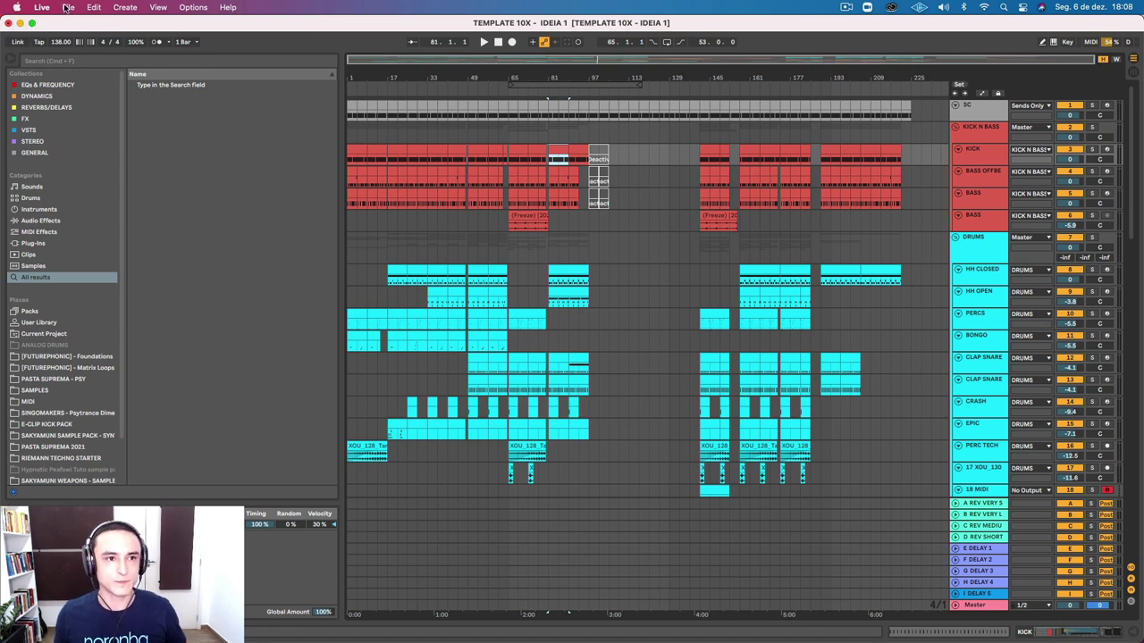
pyautogui.press('super+s')
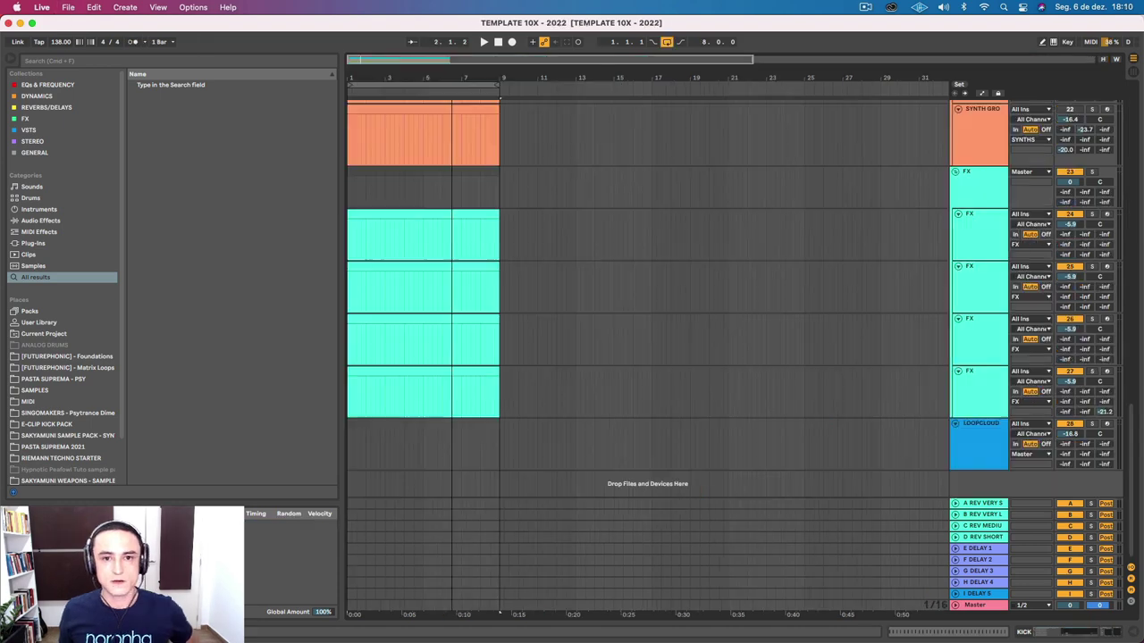
# Step: Fit the TEMPLATE 10X - 2022 arrangement to the window in both height and width
pyautogui.scroll(5, 525, 213)
pyautogui.scroll(3, 525, 212)
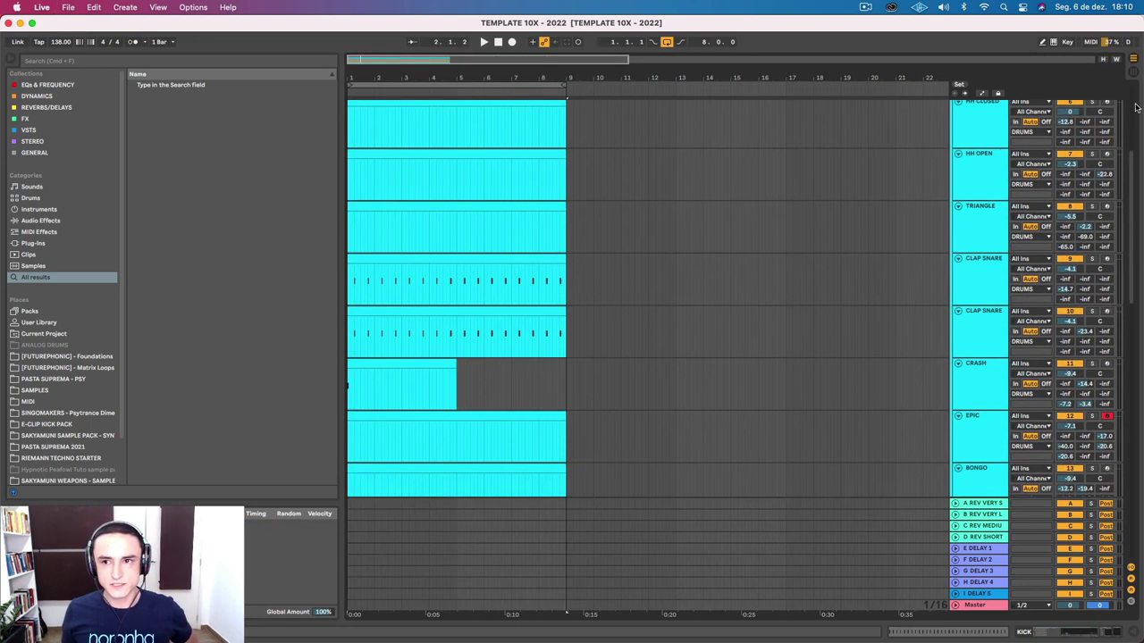
pyautogui.click(1102, 59)
pyautogui.click(1115, 59)
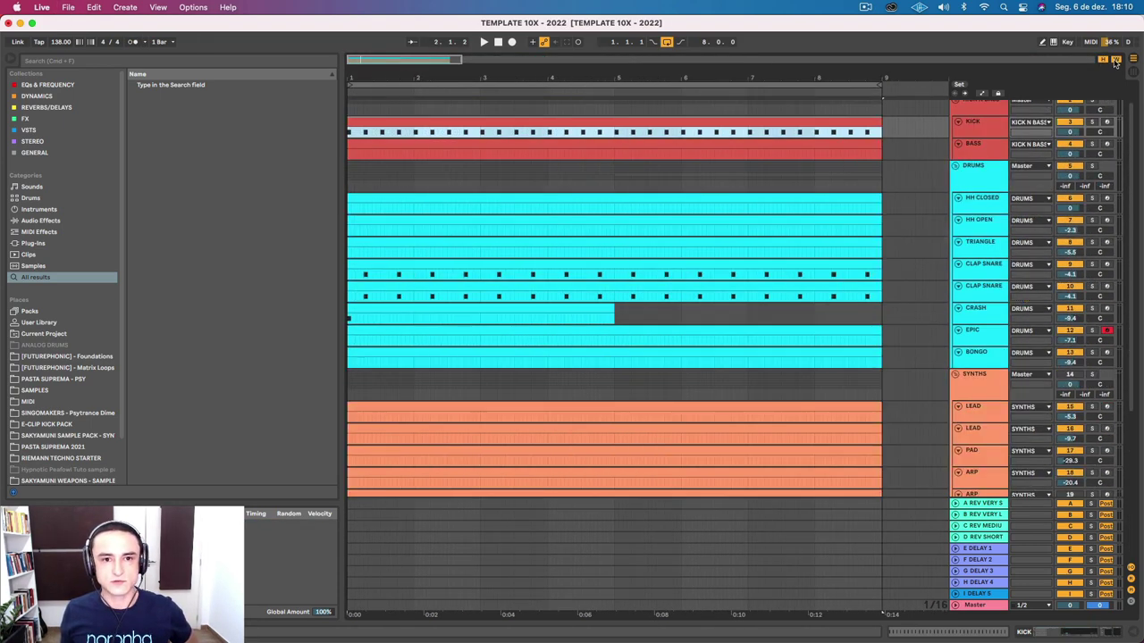
# Step: Show the device chains of the KICK and BASS tracks, focusing on the sidechain Compressor on BASS
pyautogui.click(988, 126)
pyautogui.doubleClick(778, 125)
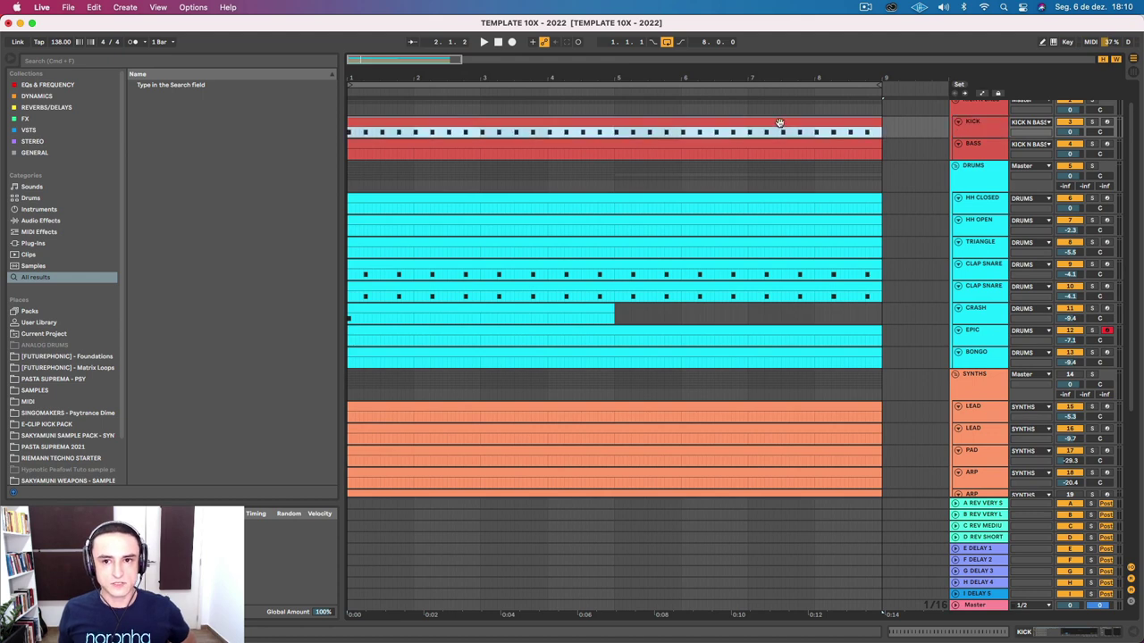
pyautogui.doubleClick(984, 123)
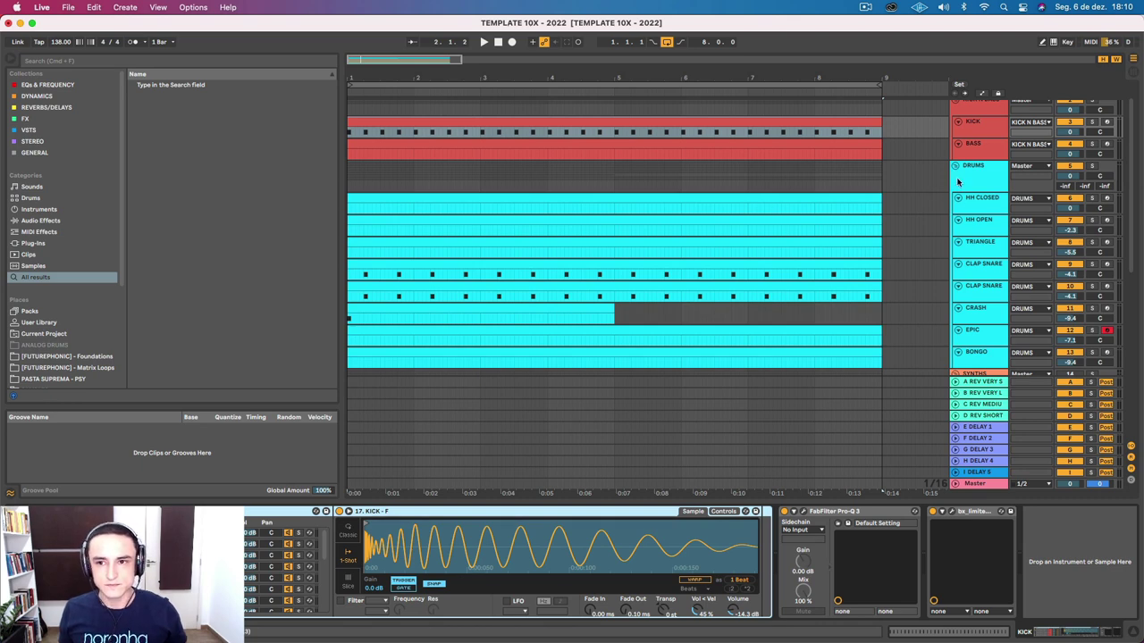
pyautogui.click(983, 148)
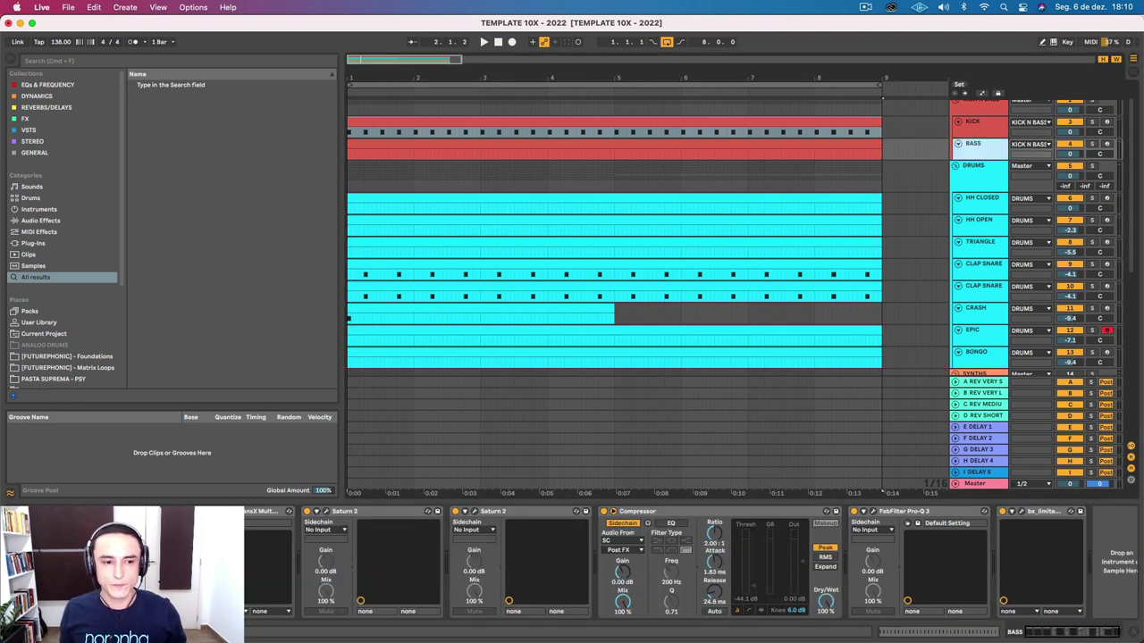
pyautogui.click(661, 512)
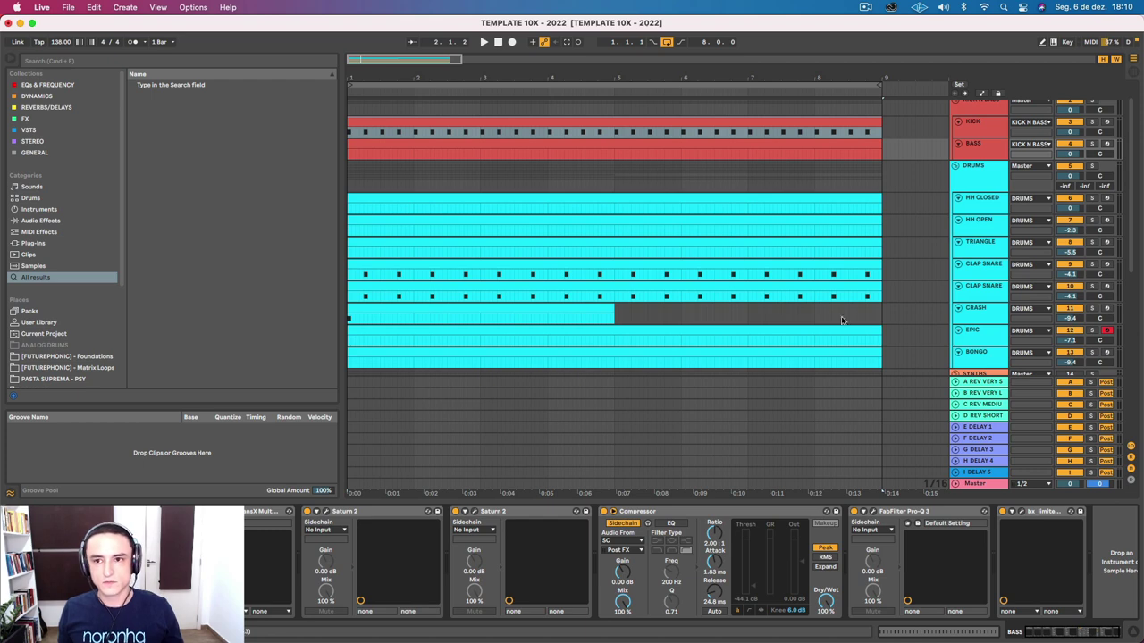
# Step: Arm the BASS track for recording and bring up the KICK track's note clip and device chain
pyautogui.click(1107, 144)
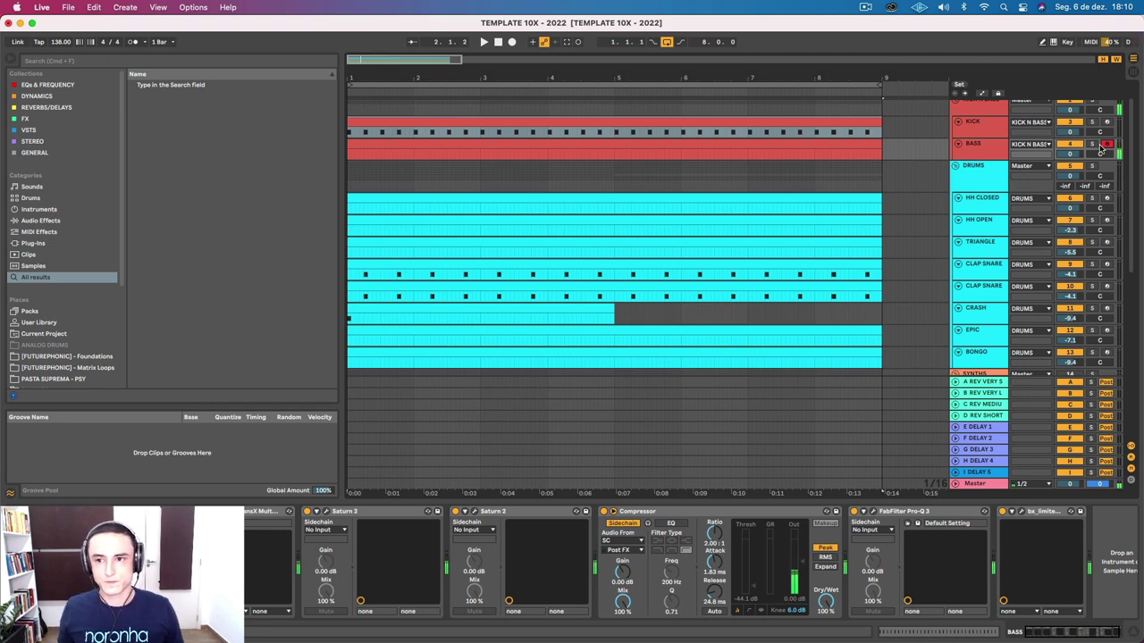
pyautogui.click(614, 121)
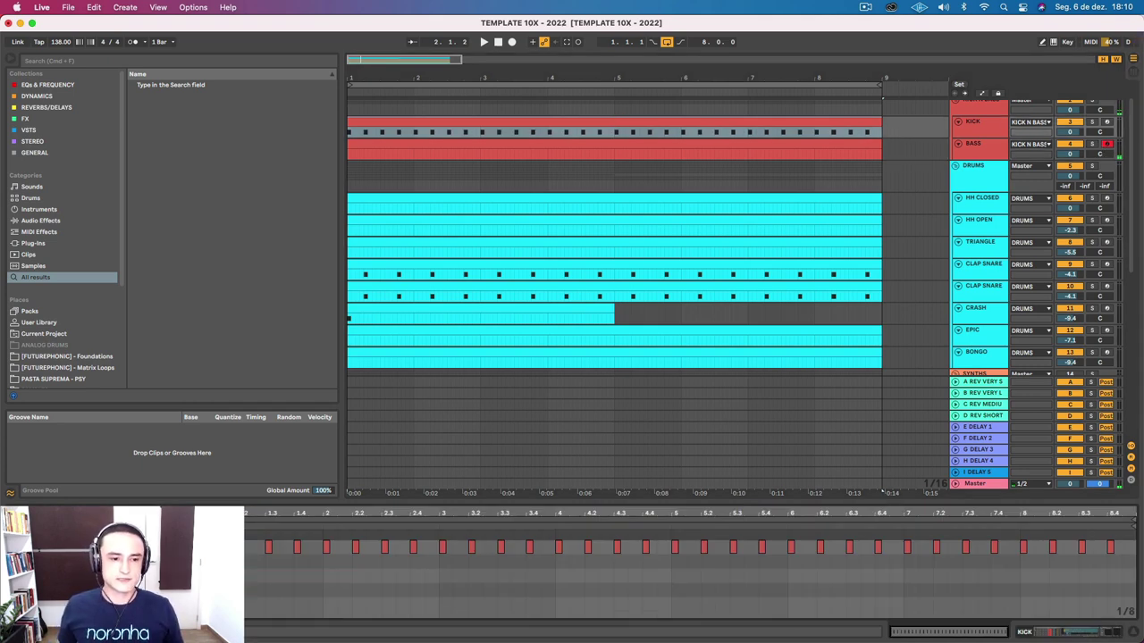
pyautogui.click(972, 123)
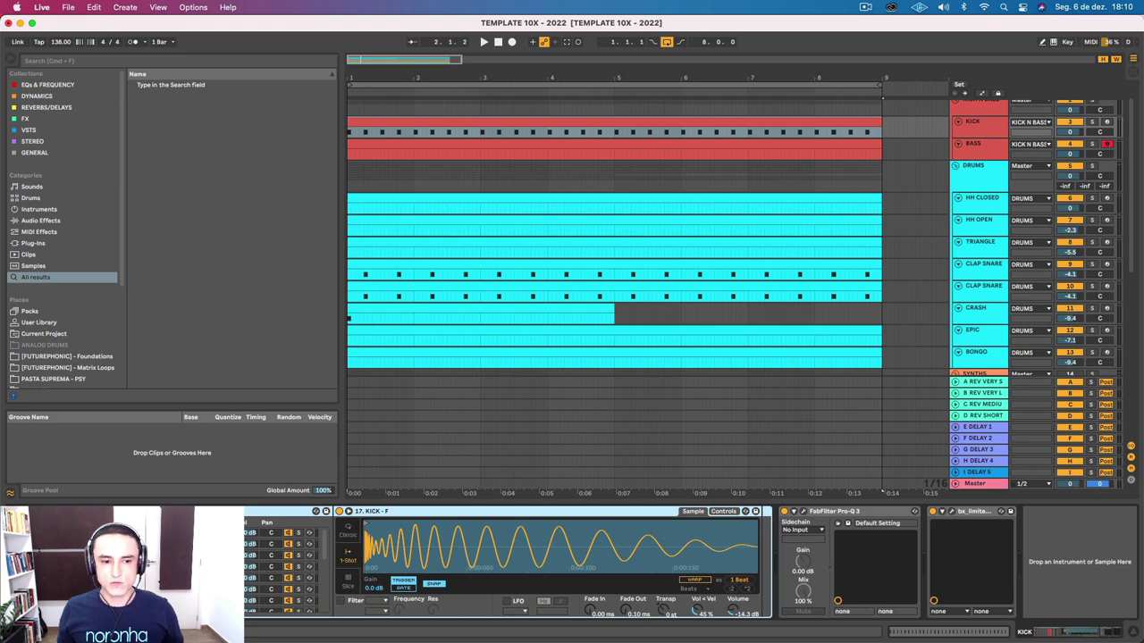
pyautogui.click(987, 132)
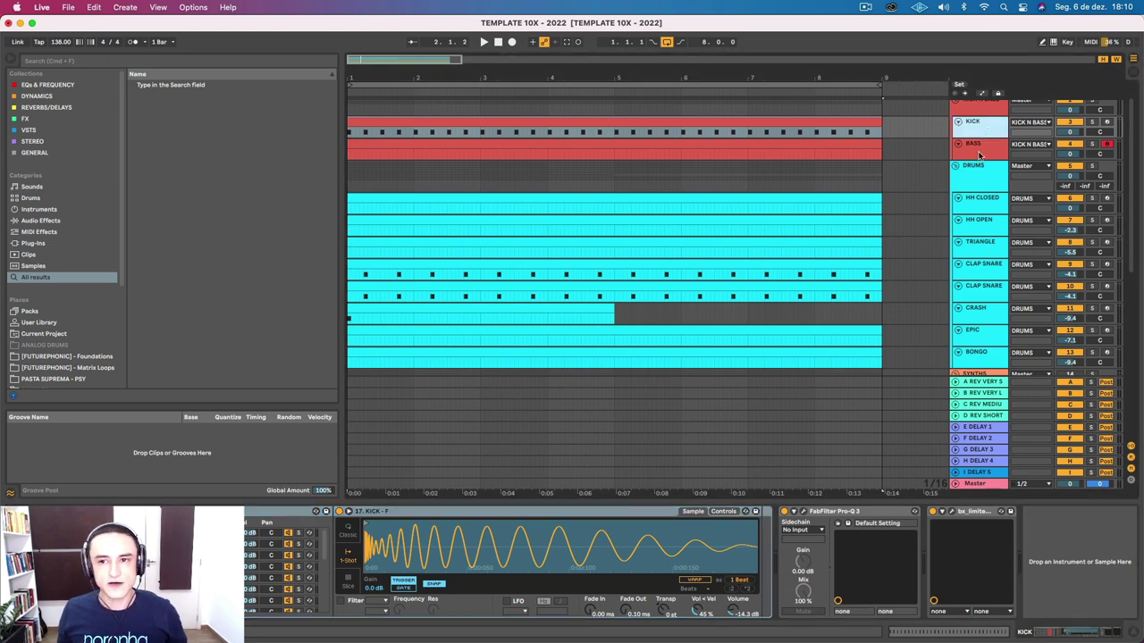
# Step: Move the kick pattern in the KICK clip to the 11. KICK - F row in an enlarged note editor, and hide the editor
pyautogui.click(561, 120)
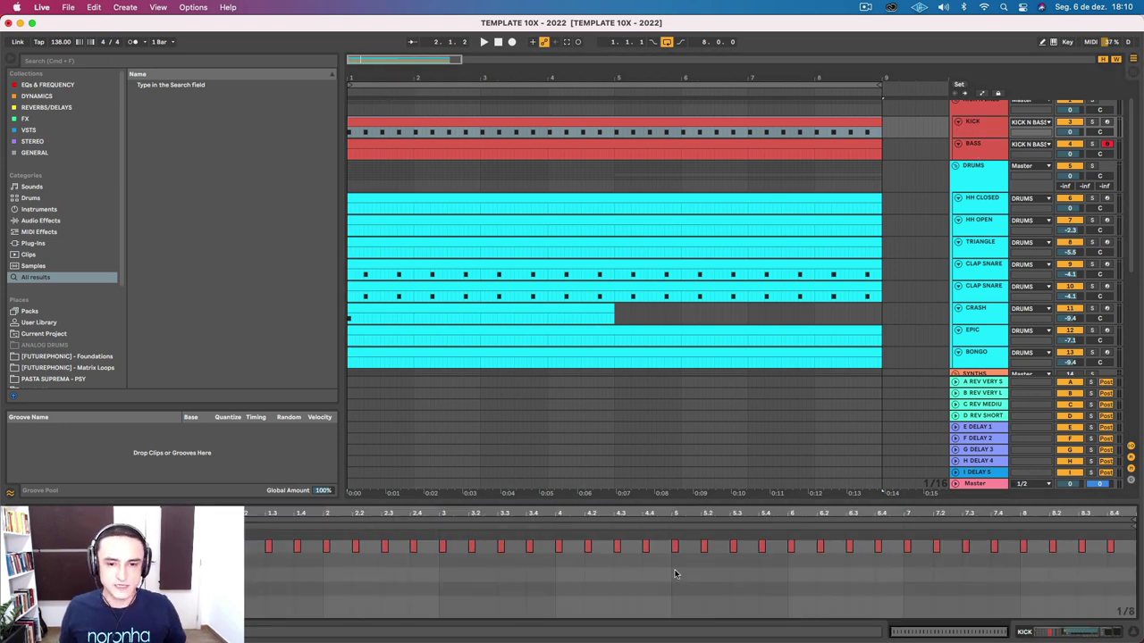
pyautogui.moveTo(604, 495); pyautogui.dragTo(604, 268)
pyautogui.click(499, 393)
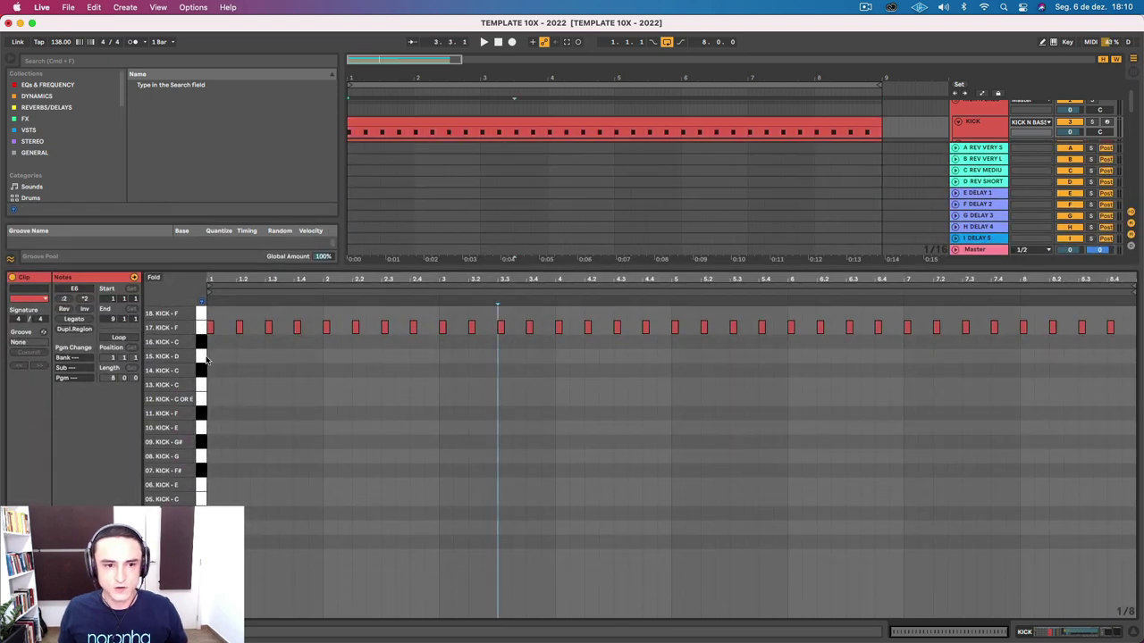
pyautogui.moveTo(1119, 331); pyautogui.dragTo(214, 413)
pyautogui.click(219, 379)
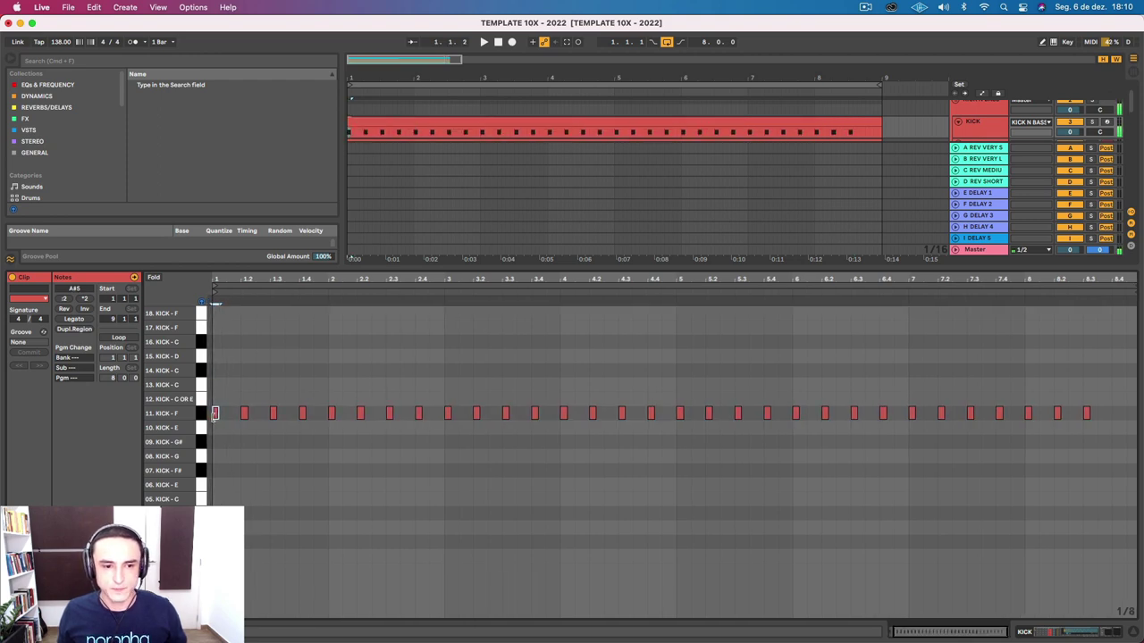
pyautogui.moveTo(370, 268); pyautogui.dragTo(371, 625)
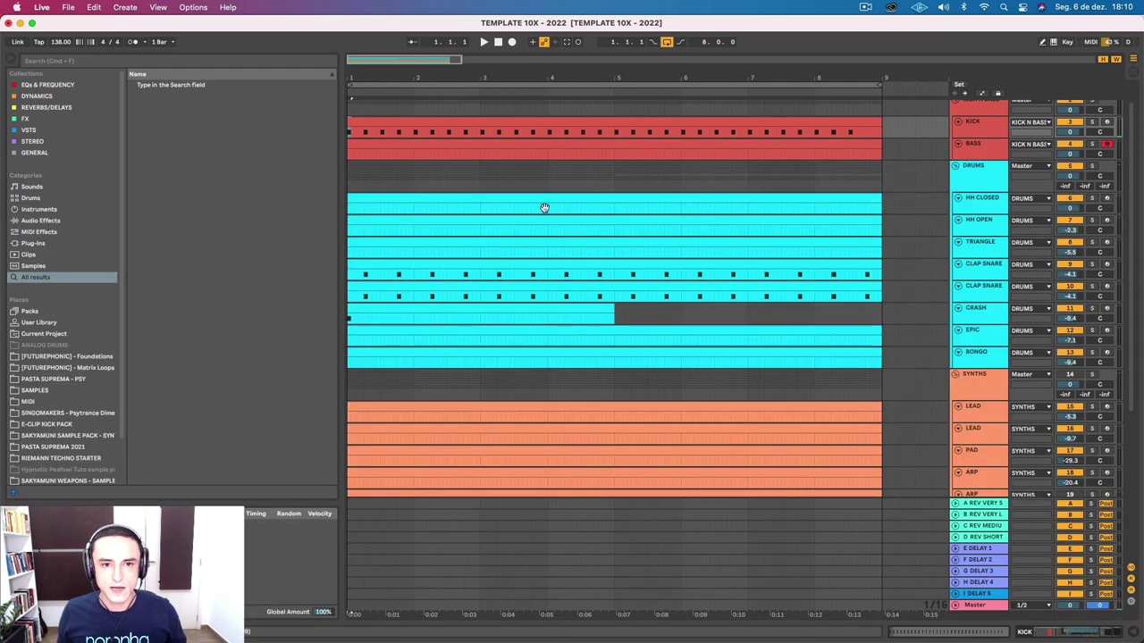
# Step: Open the BASS clip in an enlarged note editor, set its grid to 1/16, and hide the editor
pyautogui.click(977, 149)
pyautogui.doubleClick(653, 145)
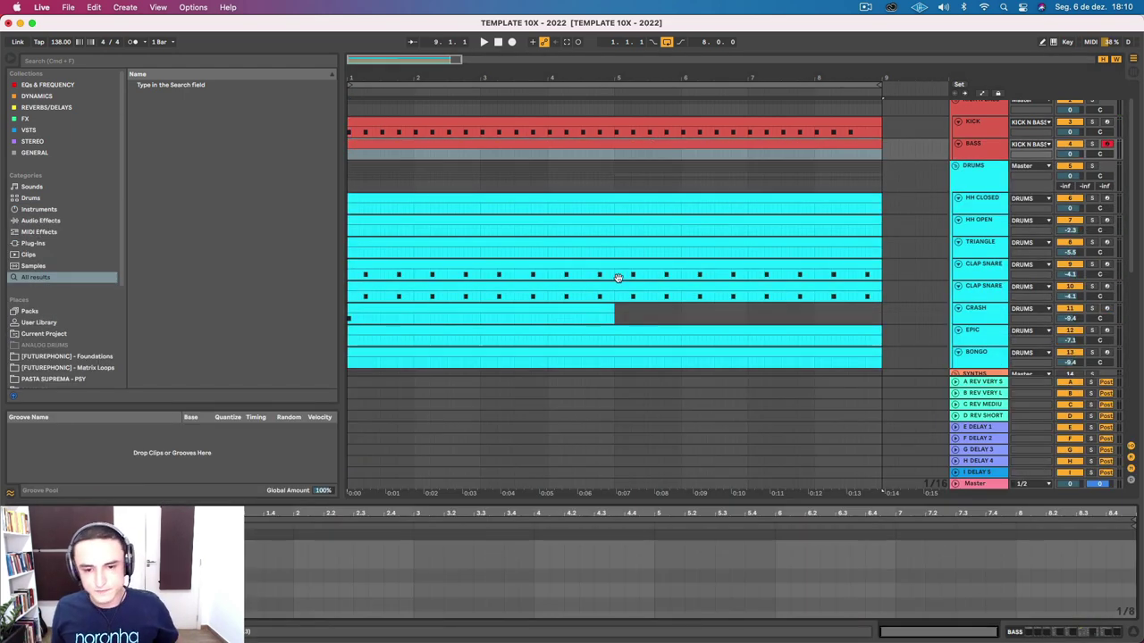
pyautogui.moveTo(582, 505); pyautogui.dragTo(571, 300)
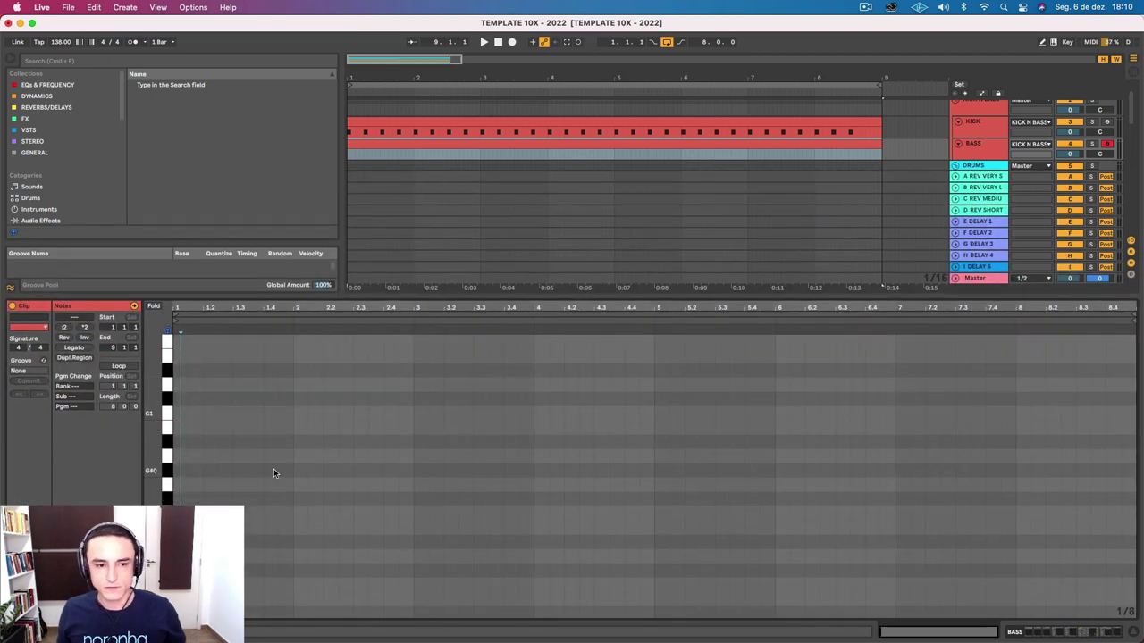
pyautogui.rightClick(303, 452)
pyautogui.click(384, 403)
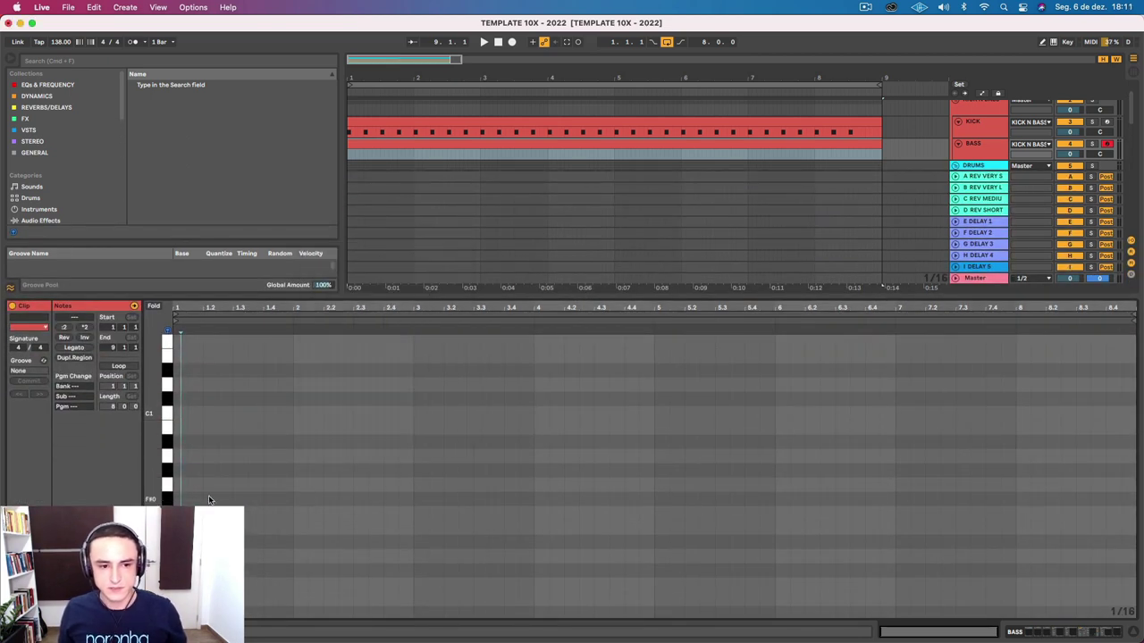
pyautogui.moveTo(485, 294); pyautogui.dragTo(527, 572)
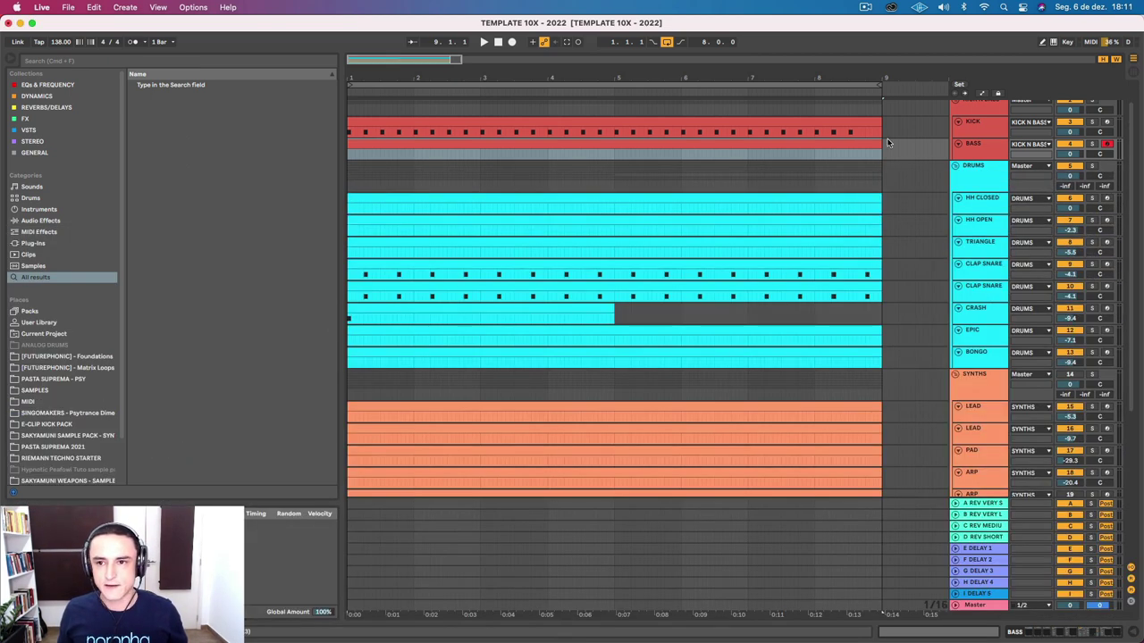
# Step: Check the device chains of the KICK N BASS group and the BASS track
pyautogui.click(969, 146)
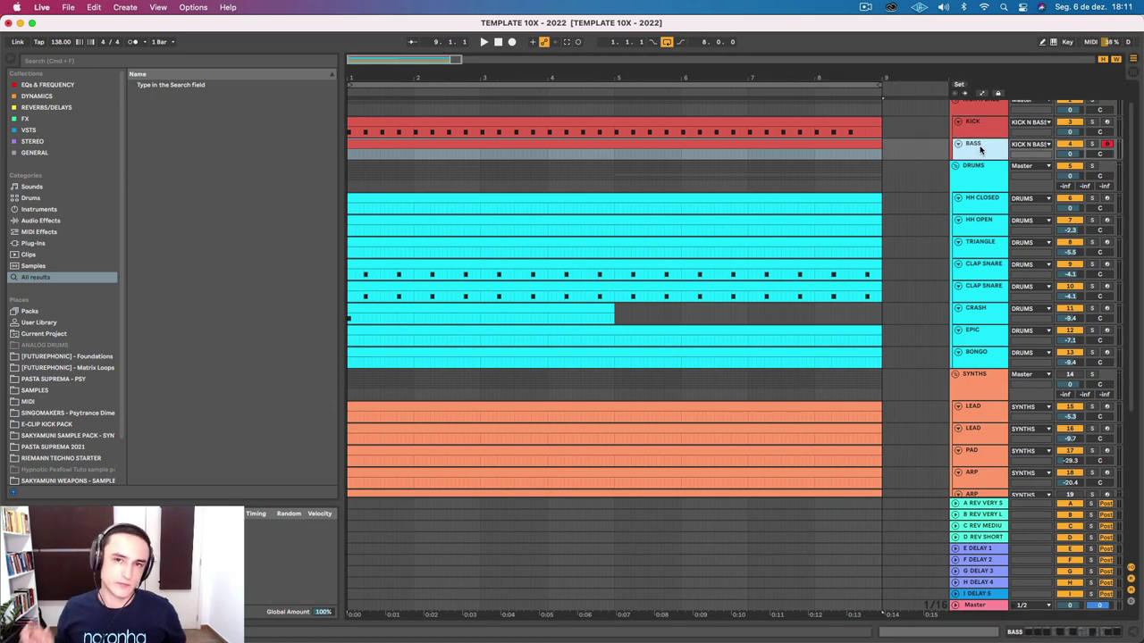
pyautogui.click(986, 108)
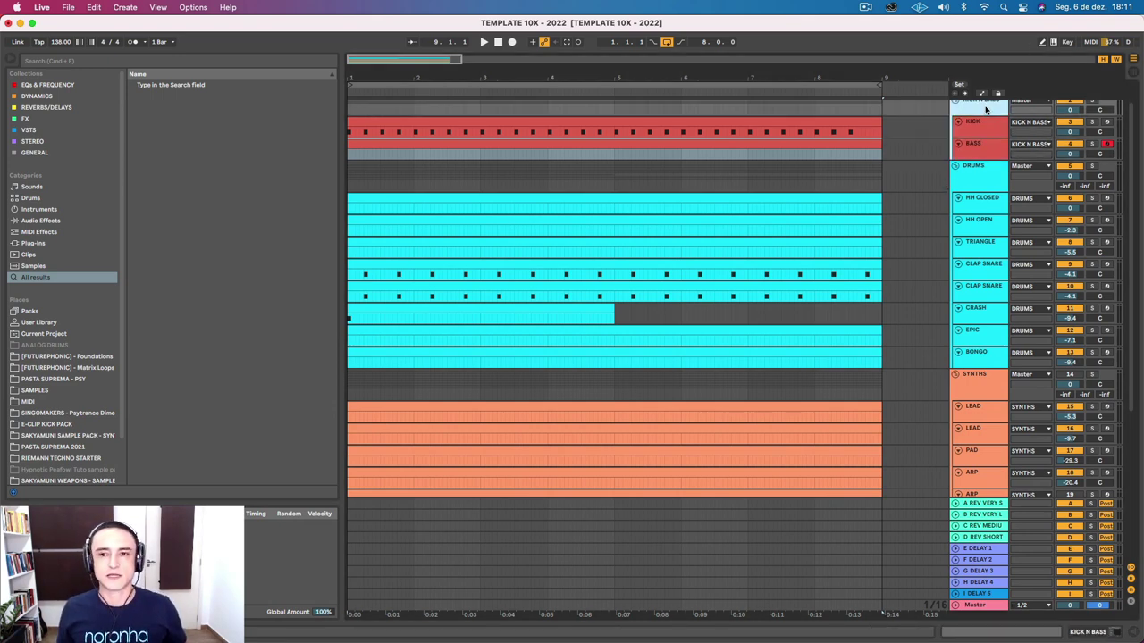
pyautogui.doubleClick(986, 110)
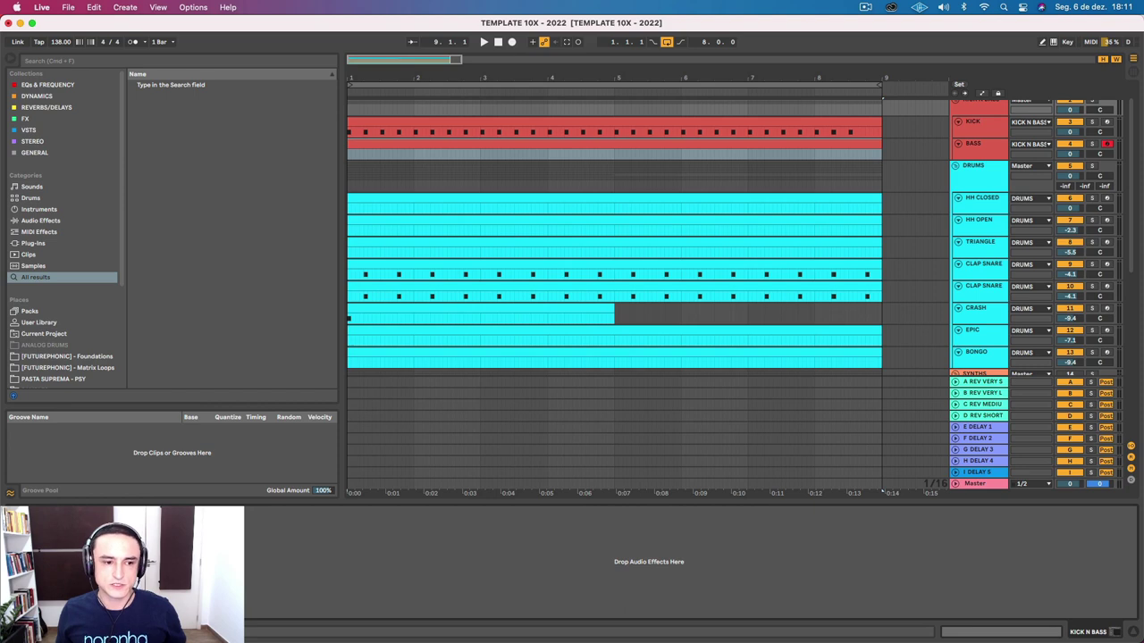
pyautogui.click(970, 146)
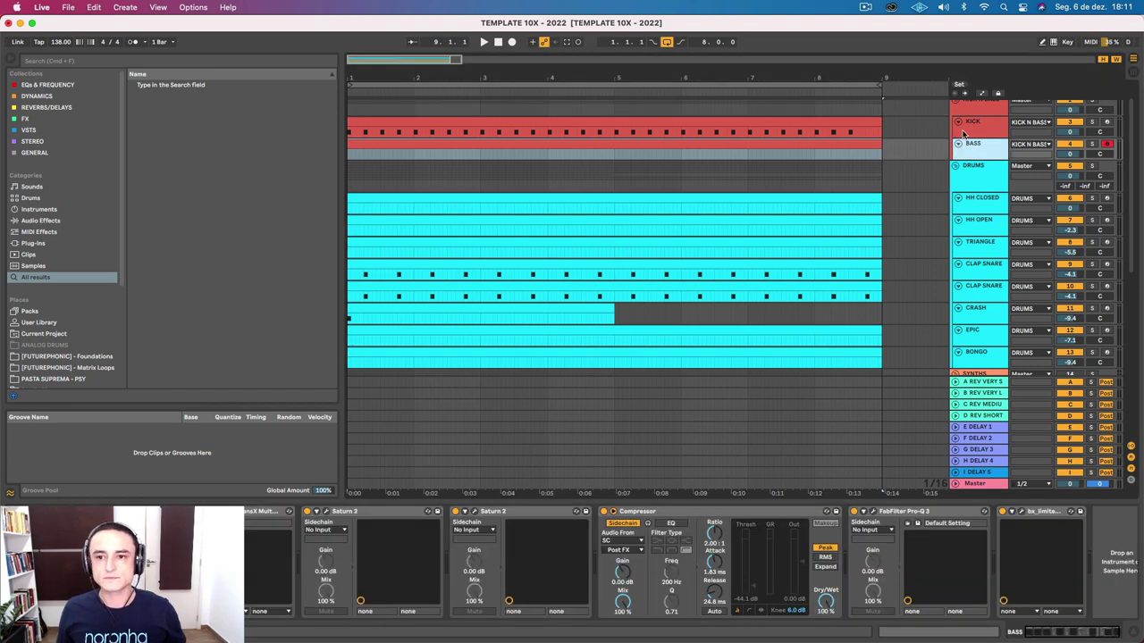
# Step: Examine the device chains of the DRUMS group and its HH CLOSED, HH OPEN, TRIANGLE, CLAP SNARE, CRASH and EPIC tracks
pyautogui.click(983, 183)
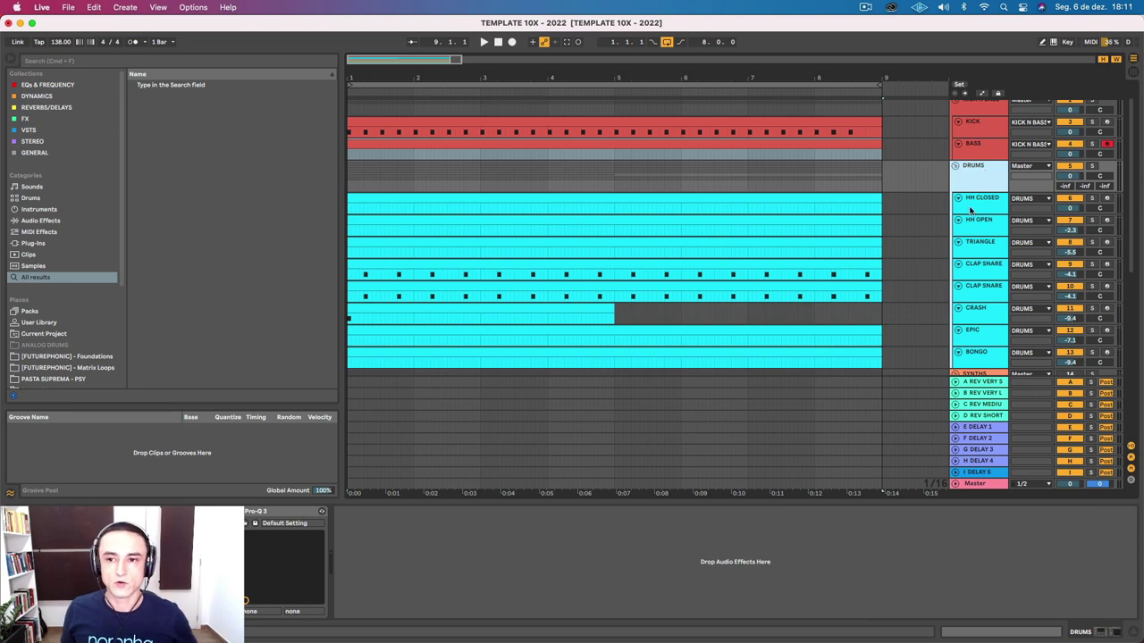
pyautogui.click(973, 200)
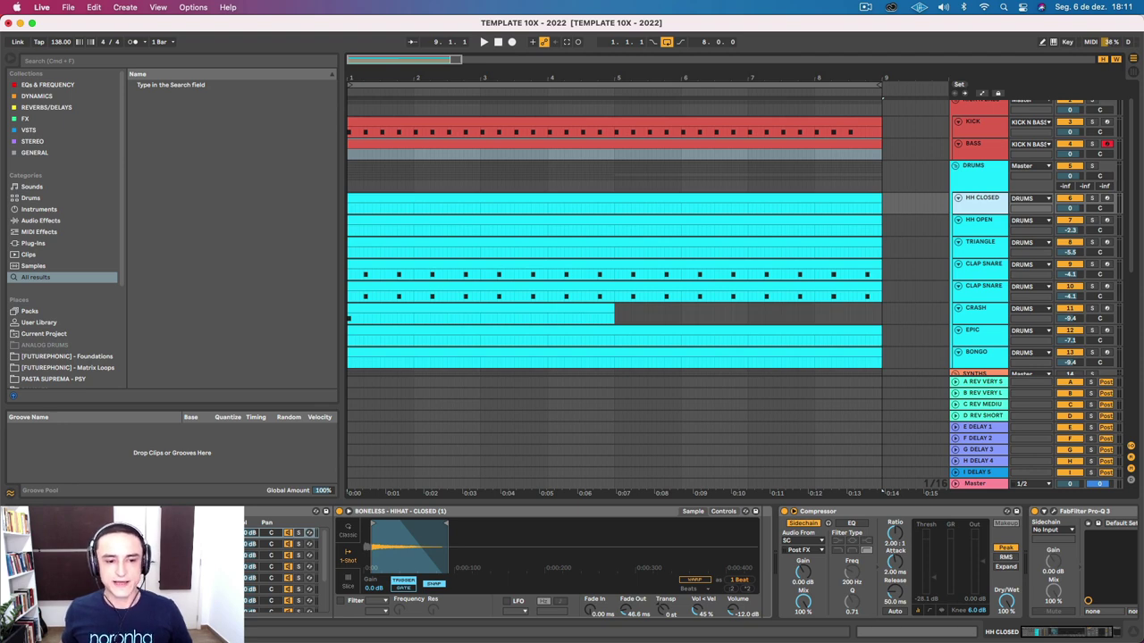
pyautogui.click(984, 221)
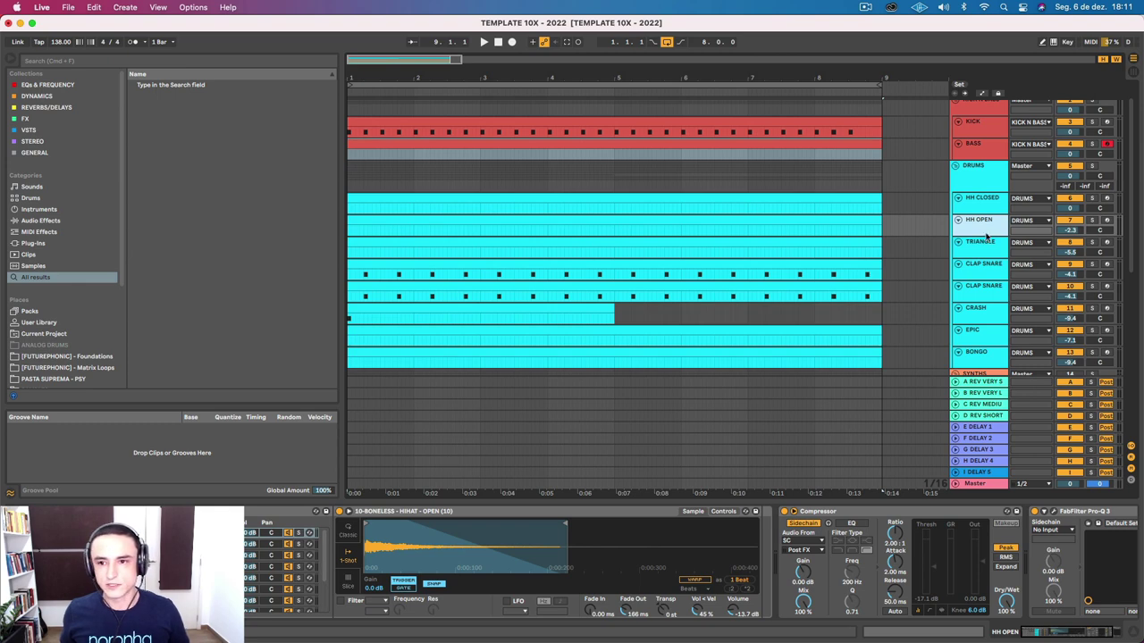
pyautogui.click(972, 250)
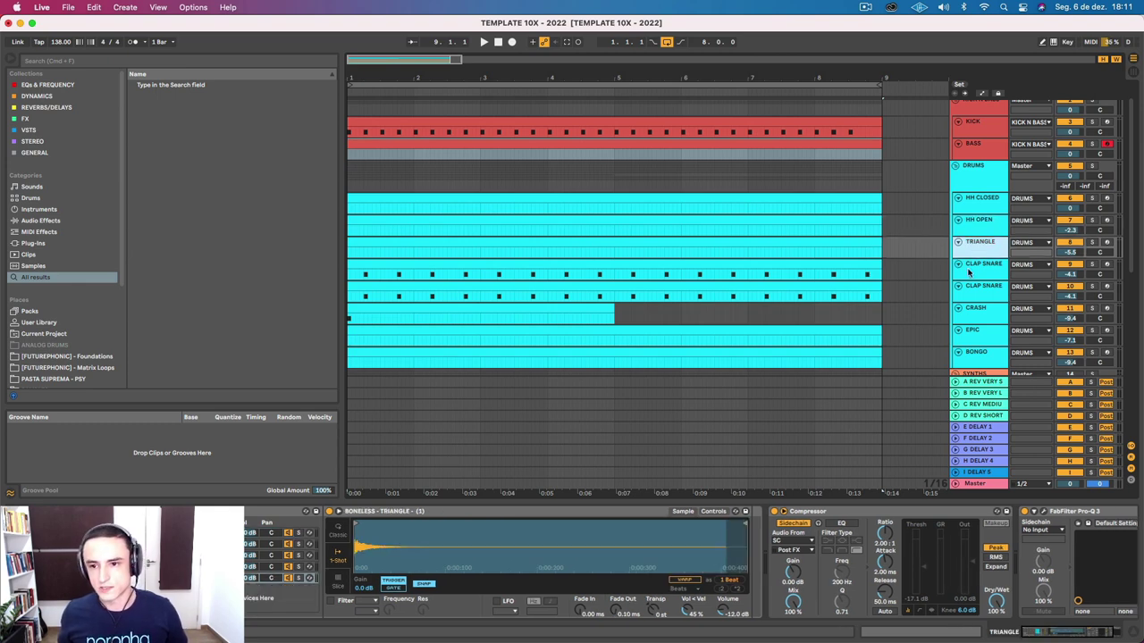
pyautogui.click(972, 266)
pyautogui.click(976, 286)
pyautogui.click(976, 311)
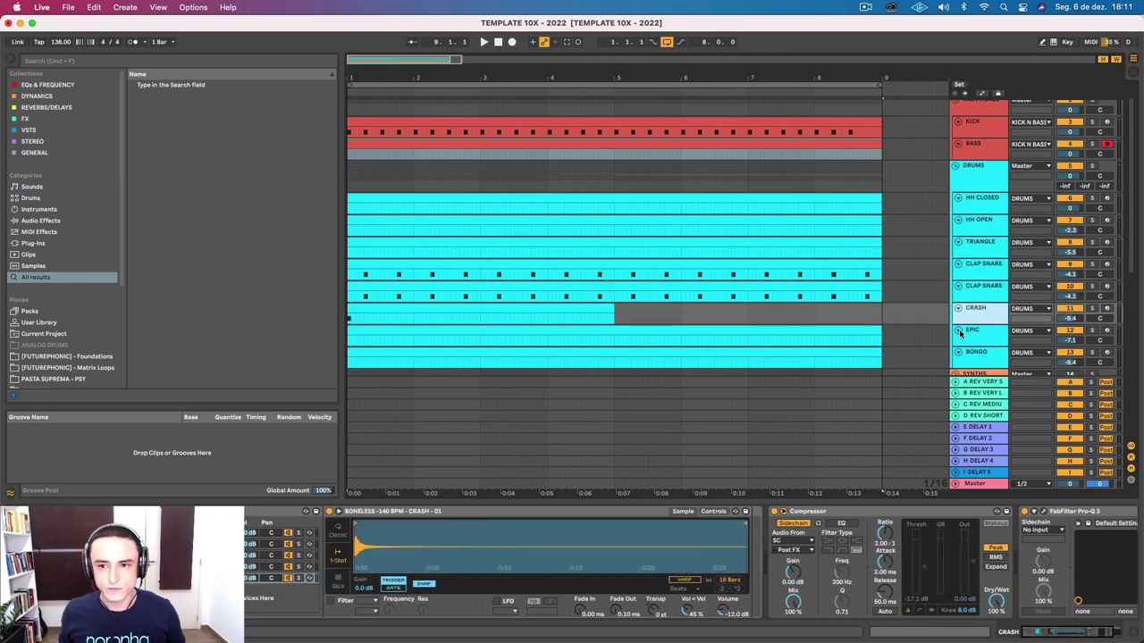
pyautogui.click(975, 335)
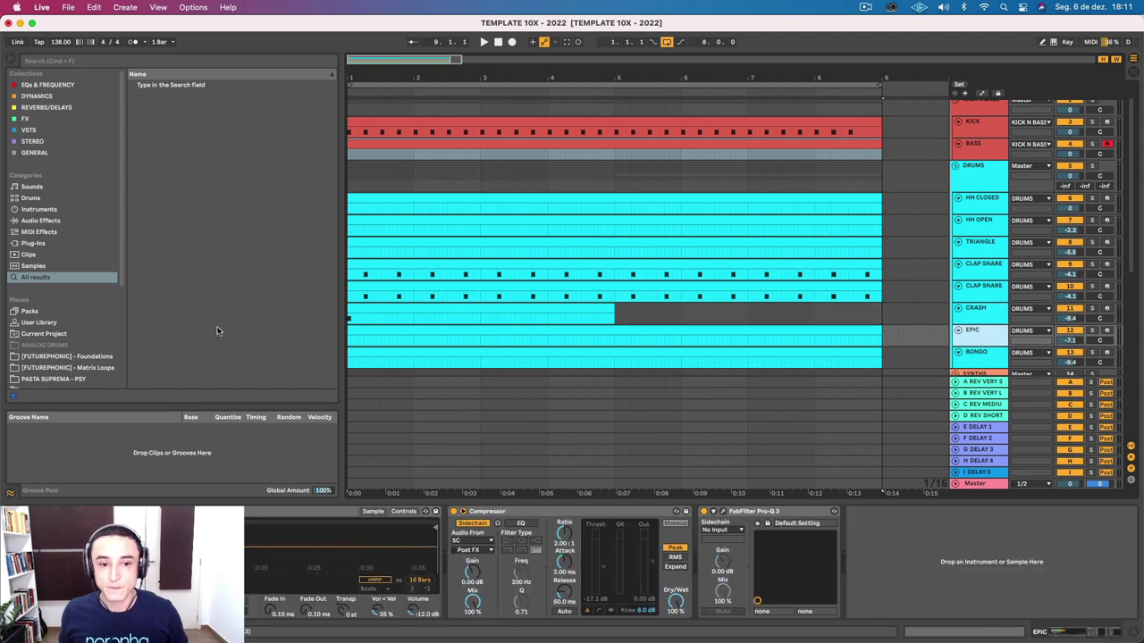
# Step: Open the EPIC clip in an enlarged note editor
pyautogui.click(383, 327)
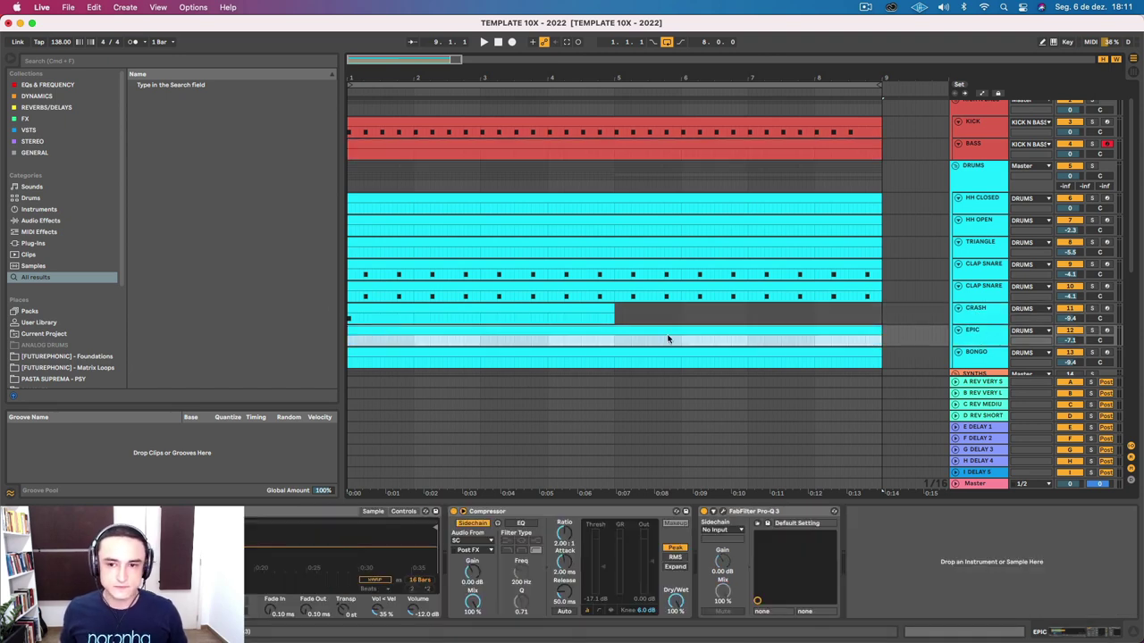
pyautogui.click(978, 331)
pyautogui.click(724, 328)
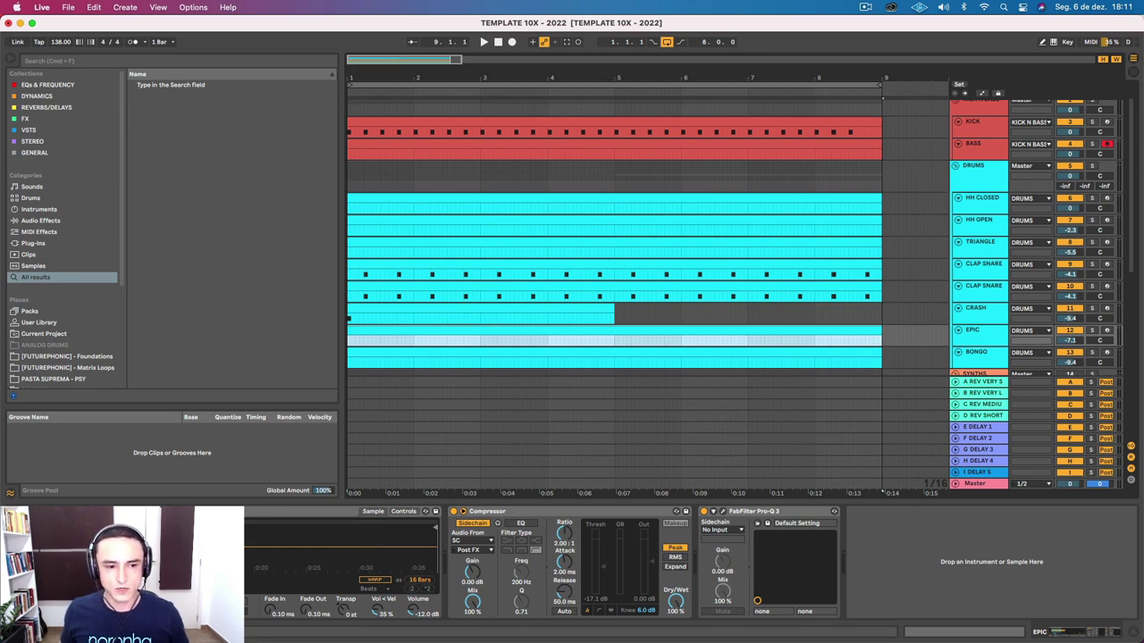
pyautogui.click(234, 562)
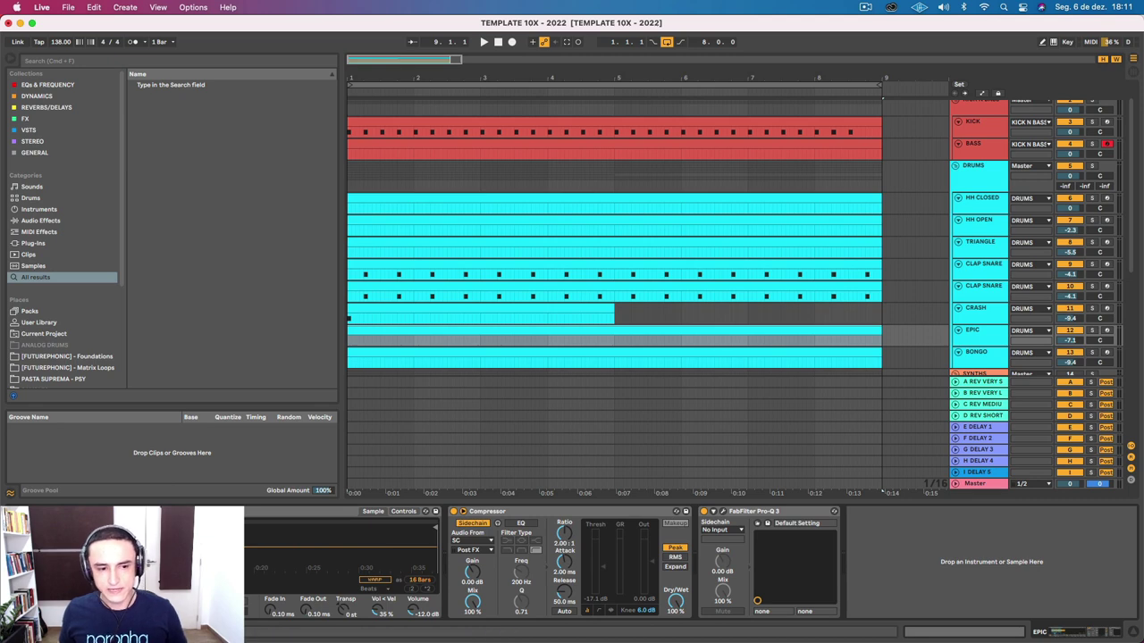
pyautogui.click(986, 340)
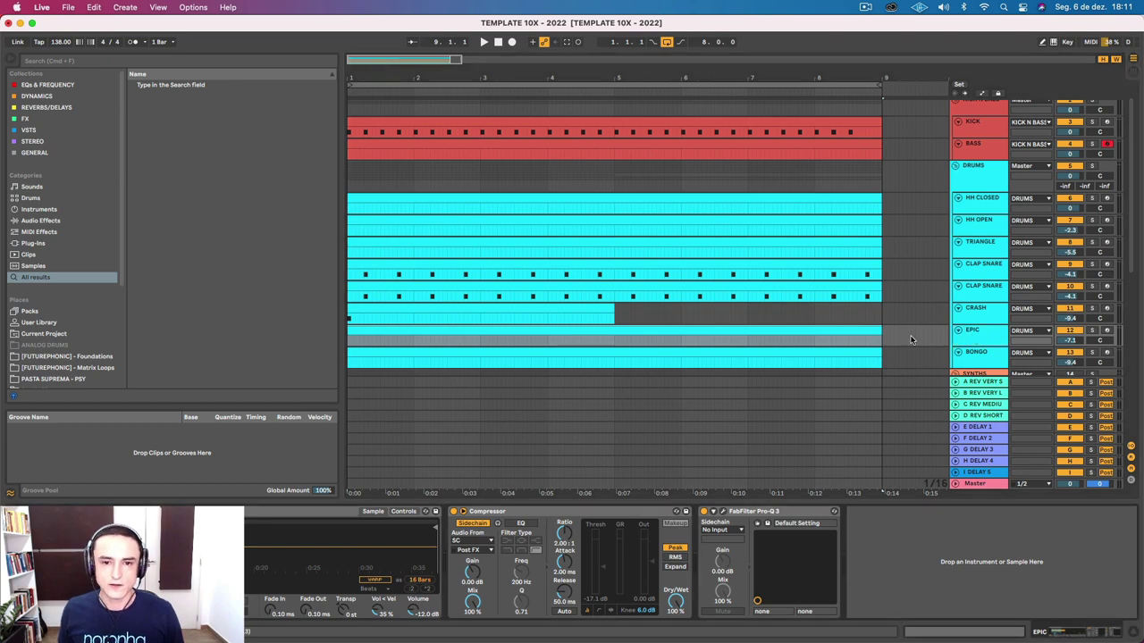
pyautogui.click(754, 329)
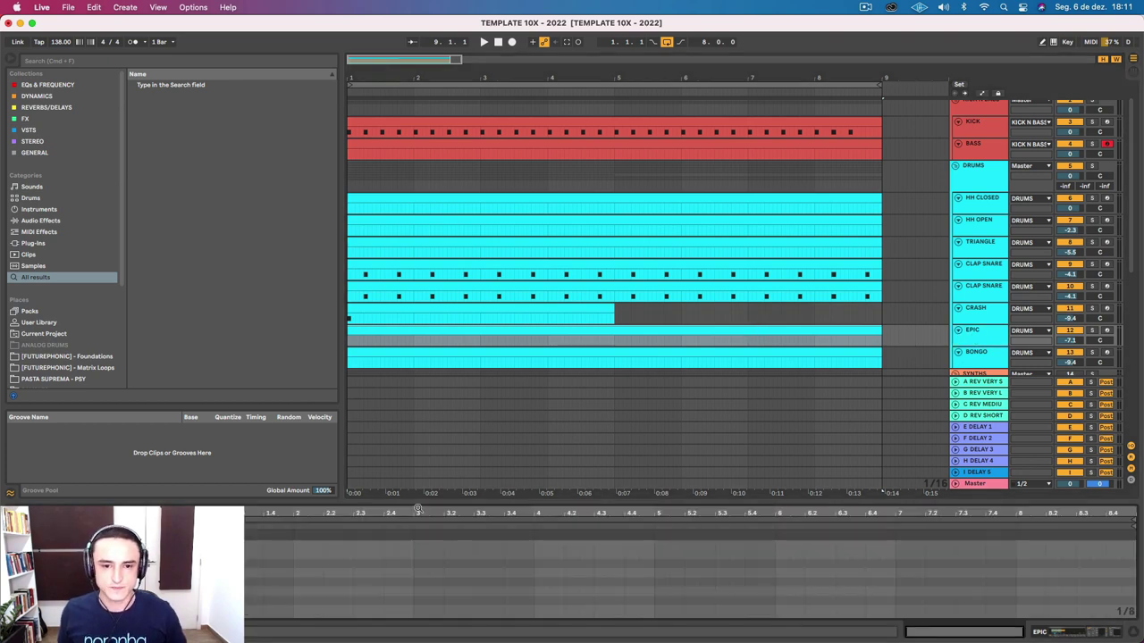
pyautogui.moveTo(442, 500); pyautogui.dragTo(442, 175)
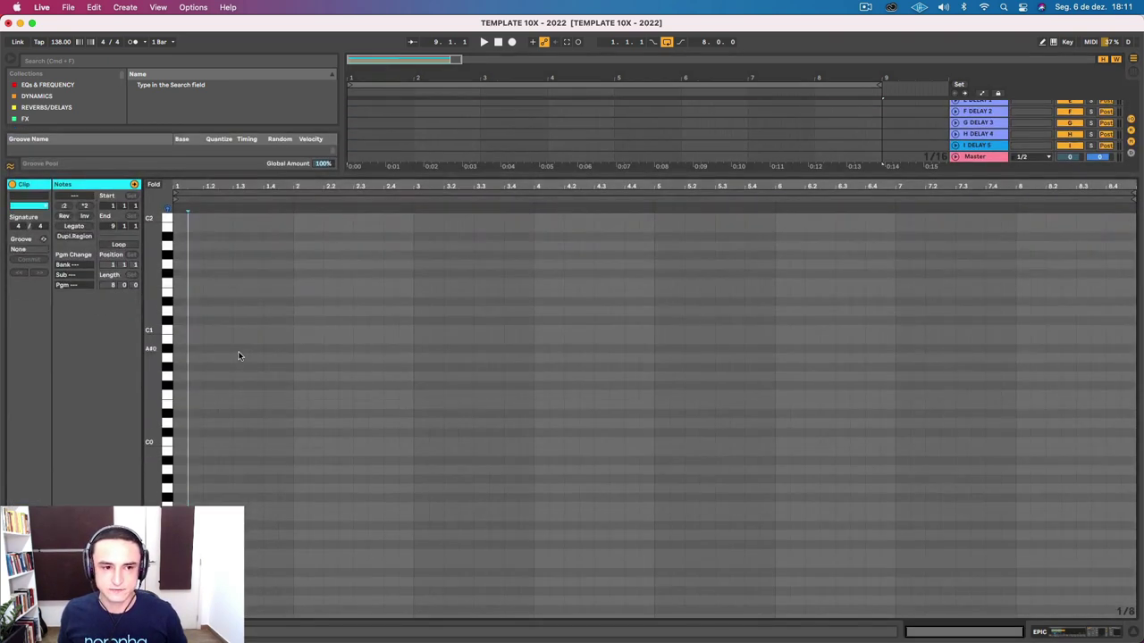
# Step: Add two notes to the EPIC clip: B1 at 1.3 and D#2 at 1.4
pyautogui.doubleClick(239, 349)
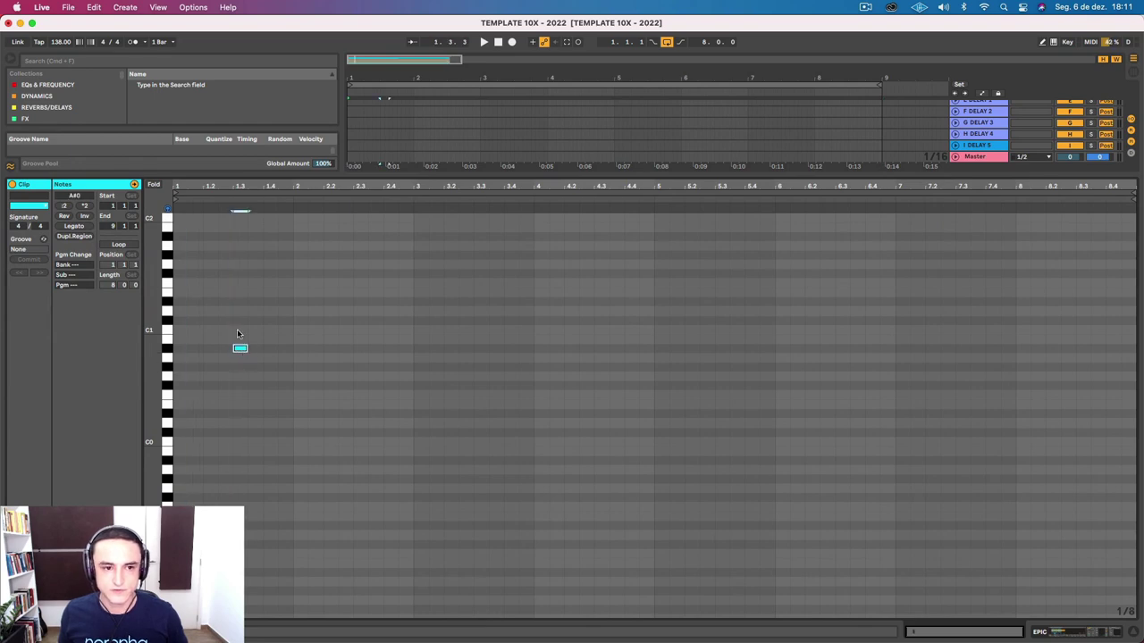
pyautogui.moveTo(239, 348); pyautogui.dragTo(249, 228)
pyautogui.scroll(5, 250, 268)
pyautogui.doubleClick(265, 301)
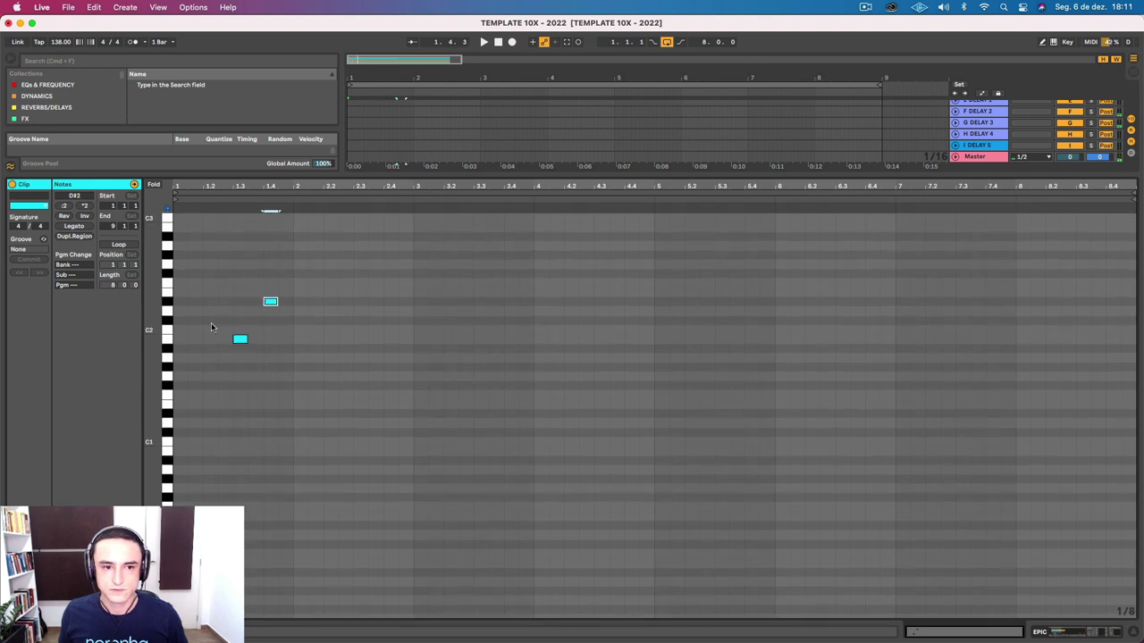
# Step: Transpose both EPIC notes up one semitone to C2 and E2, and hide the note editor
pyautogui.moveTo(224, 264); pyautogui.dragTo(318, 361)
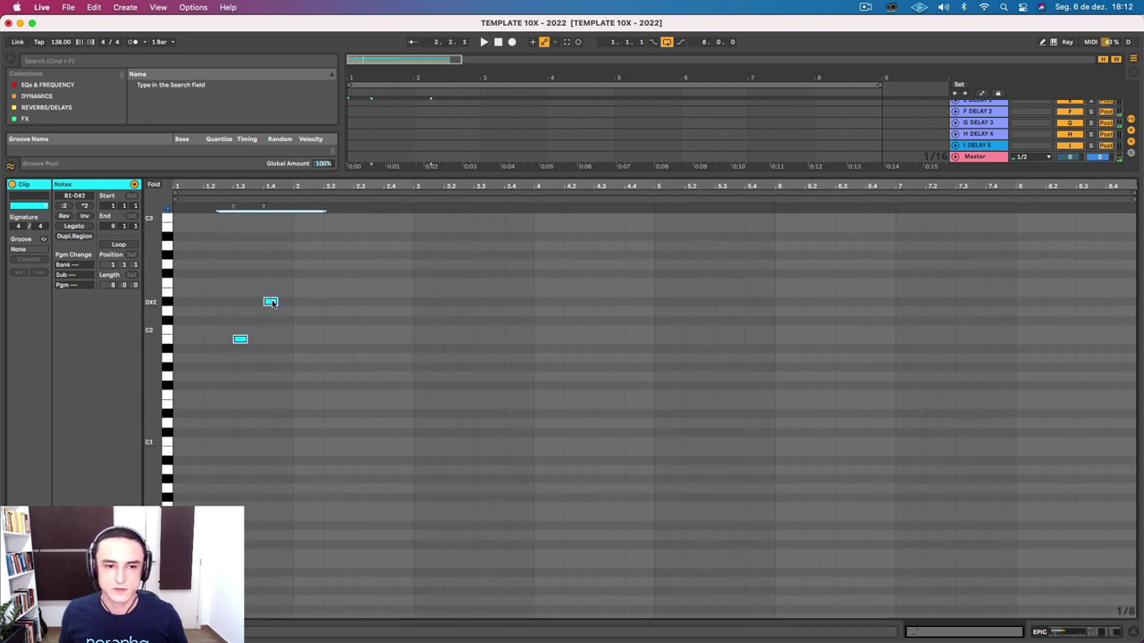
pyautogui.moveTo(273, 304); pyautogui.dragTo(274, 295)
pyautogui.moveTo(315, 363); pyautogui.dragTo(251, 285)
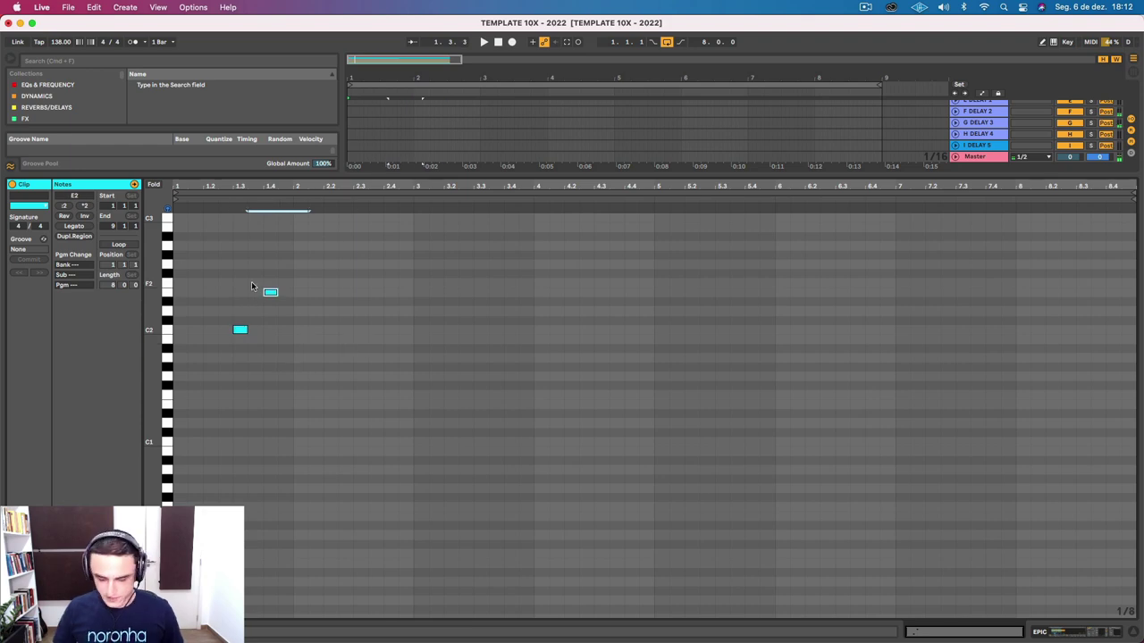
pyautogui.hotkey('shift', 'Tab')
# Step: Check the BONGO track's device chain, and fold the DRUMS and KICK N BASS groups
pyautogui.scroll(5, 725, 163)
pyautogui.scroll(-3, 726, 163)
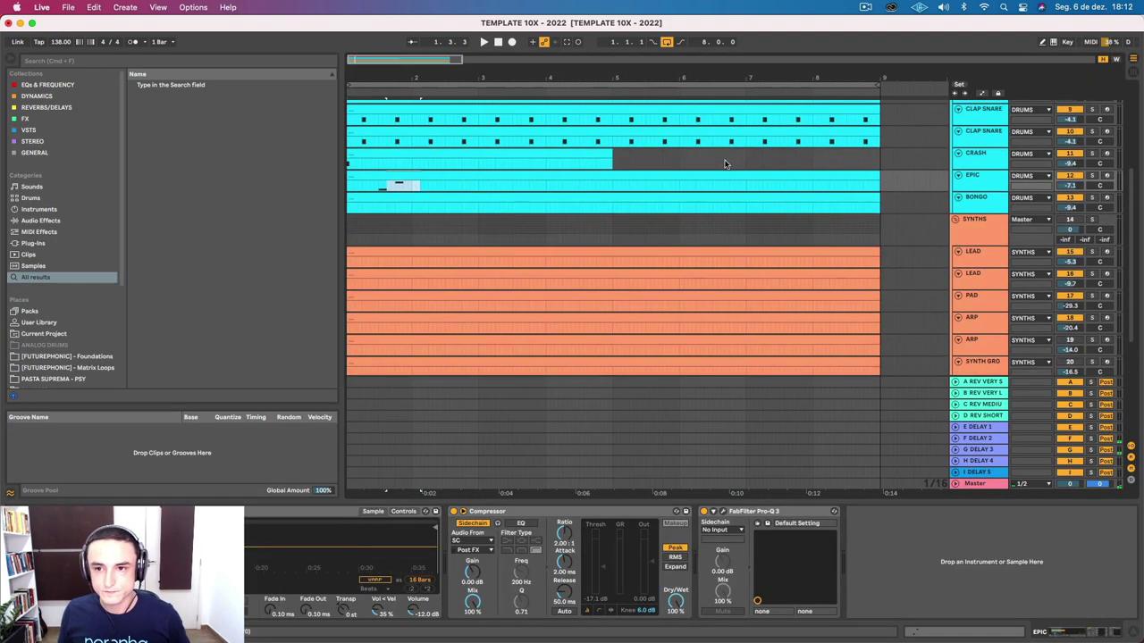
pyautogui.scroll(3, 724, 163)
pyautogui.click(979, 267)
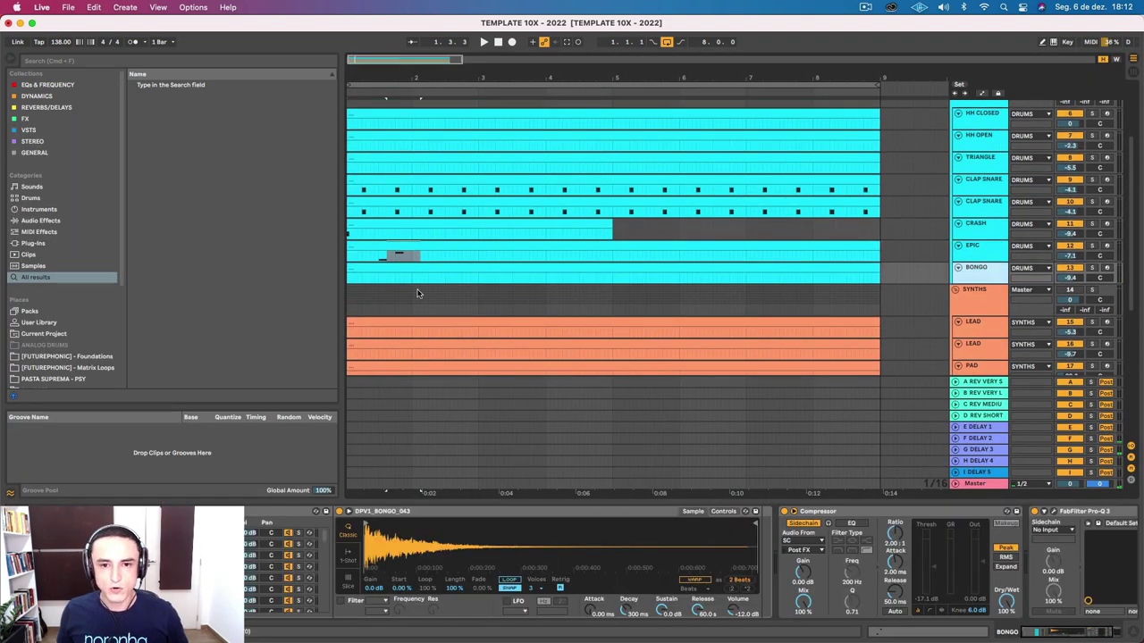
pyautogui.scroll(2, 950, 295)
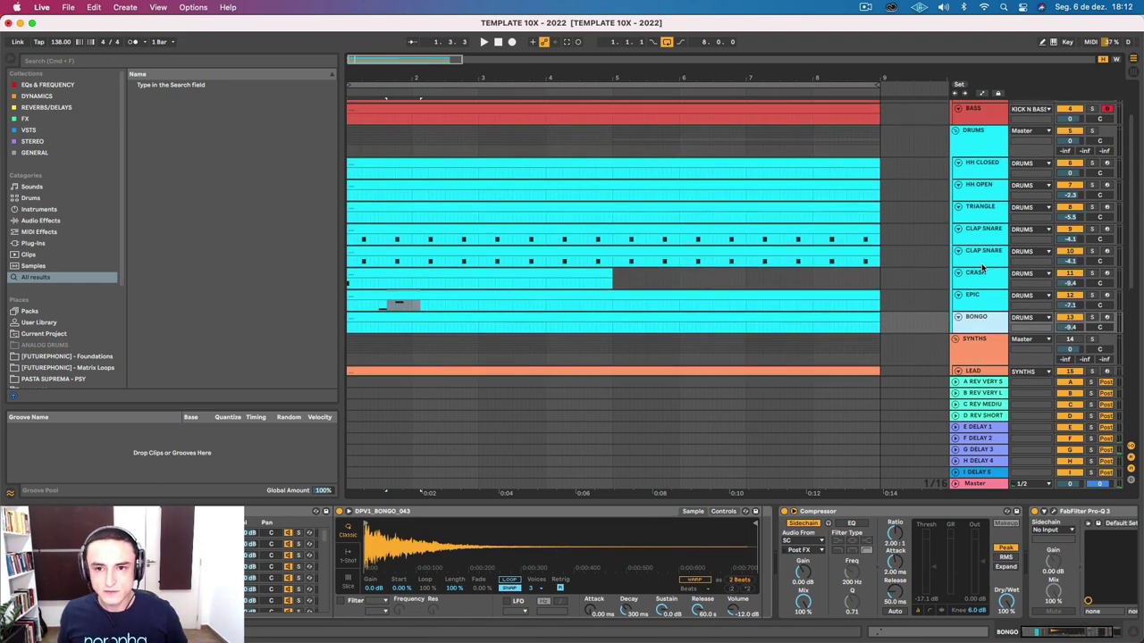
pyautogui.click(954, 134)
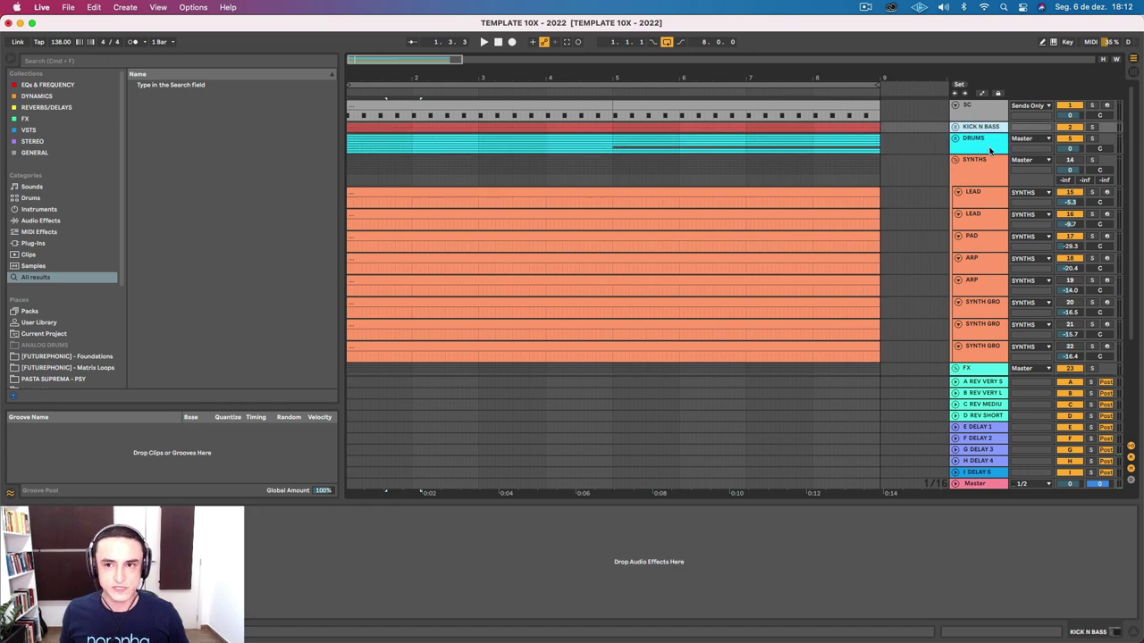
# Step: Check the device chains of the KICK N BASS, DRUMS and SYNTHS groups
pyautogui.click(981, 127)
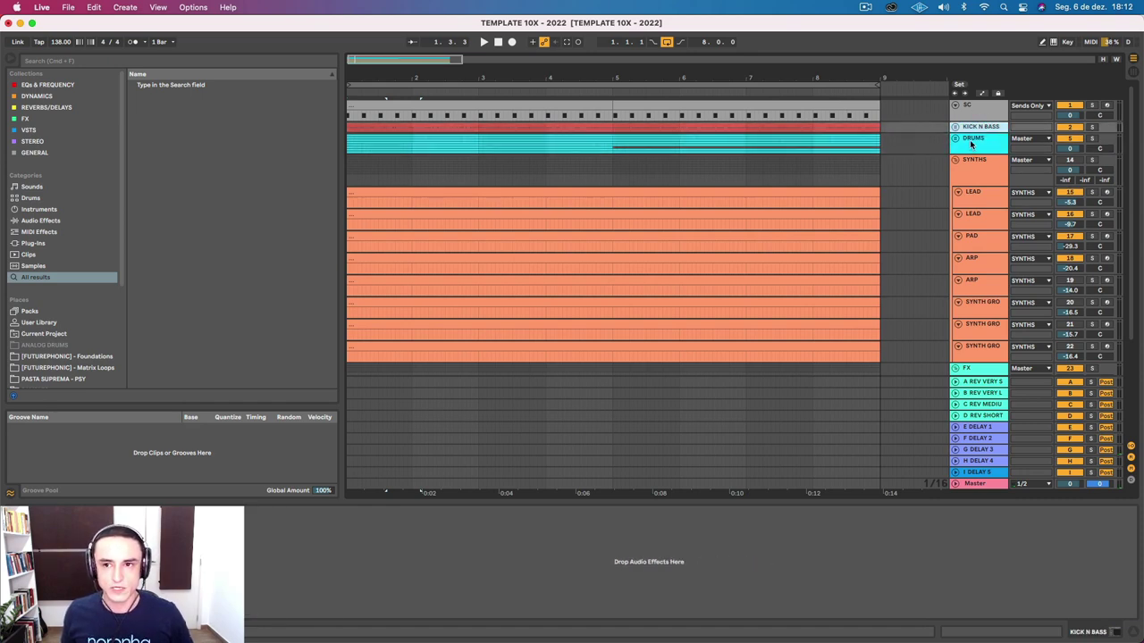
pyautogui.click(971, 140)
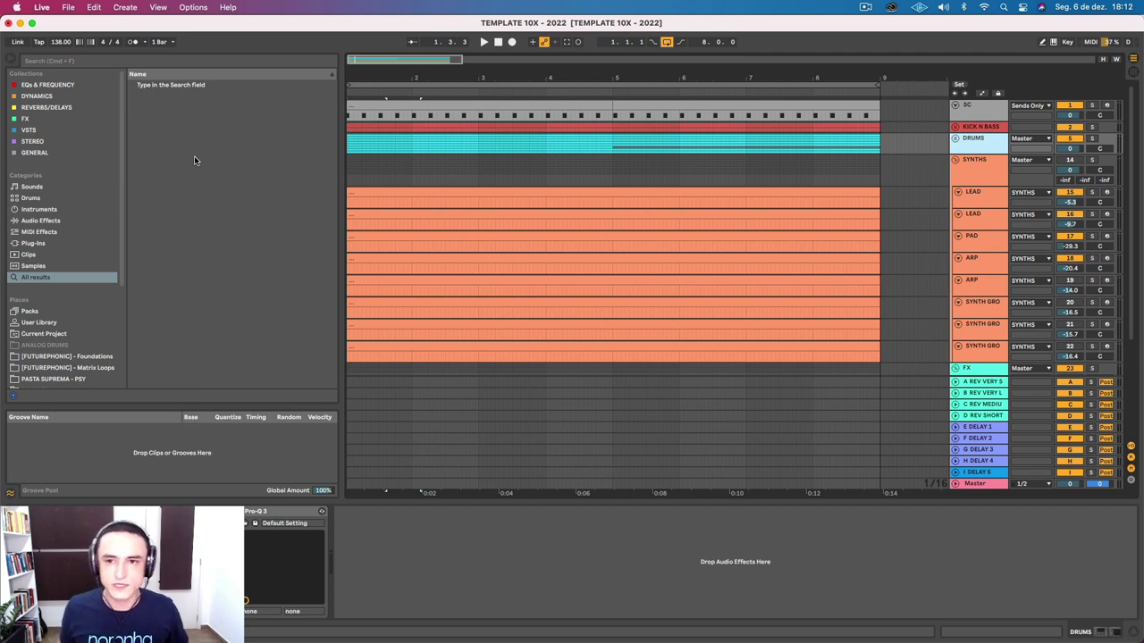
pyautogui.click(986, 173)
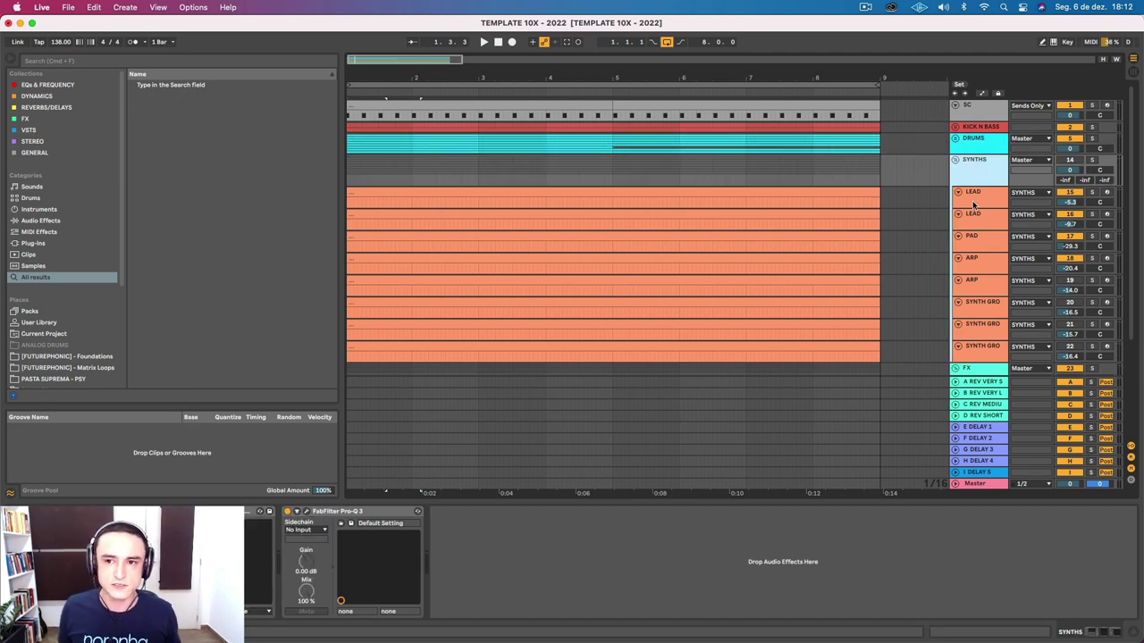
# Step: Examine the device chains of the LEAD, PAD, ARP and SYNTH GROOVE tracks in the SYNTHS group
pyautogui.click(973, 204)
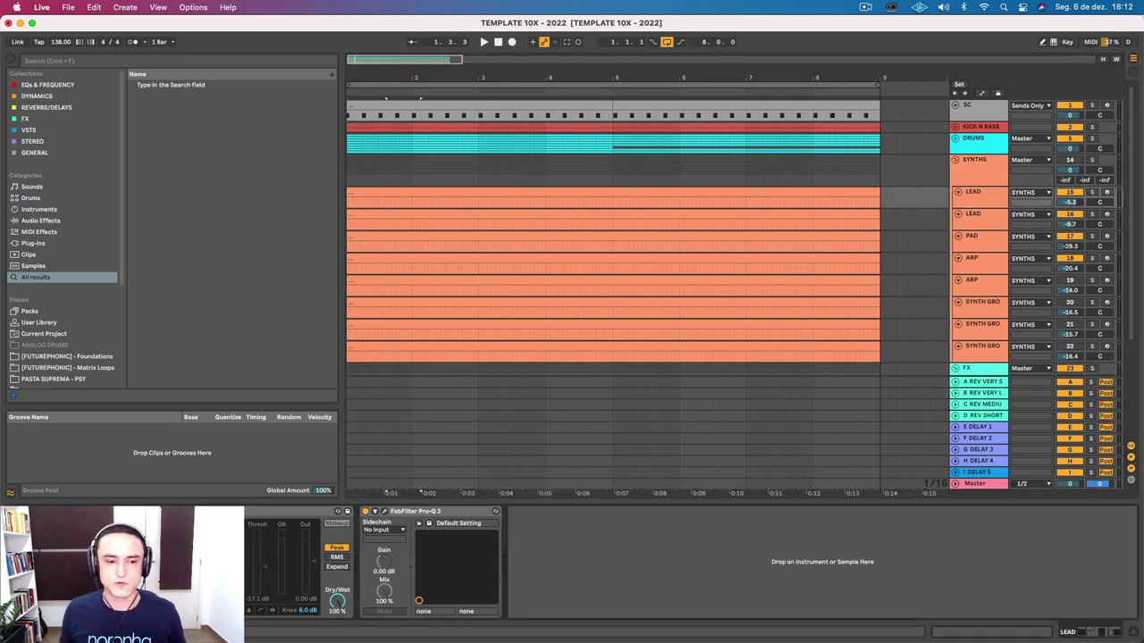
pyautogui.click(425, 513)
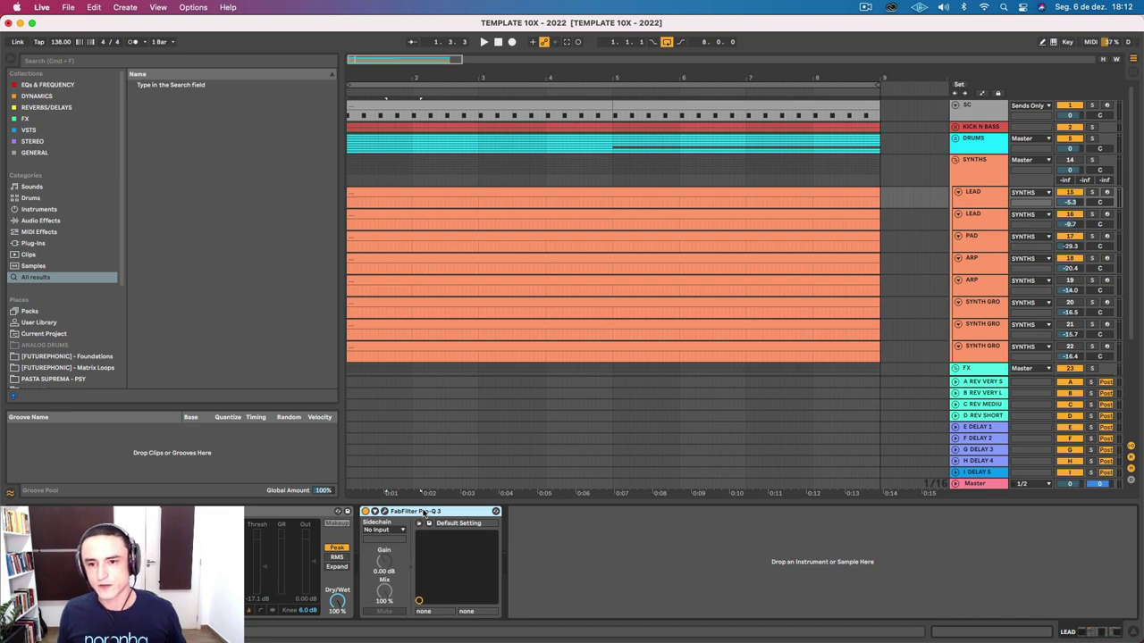
pyautogui.click(988, 221)
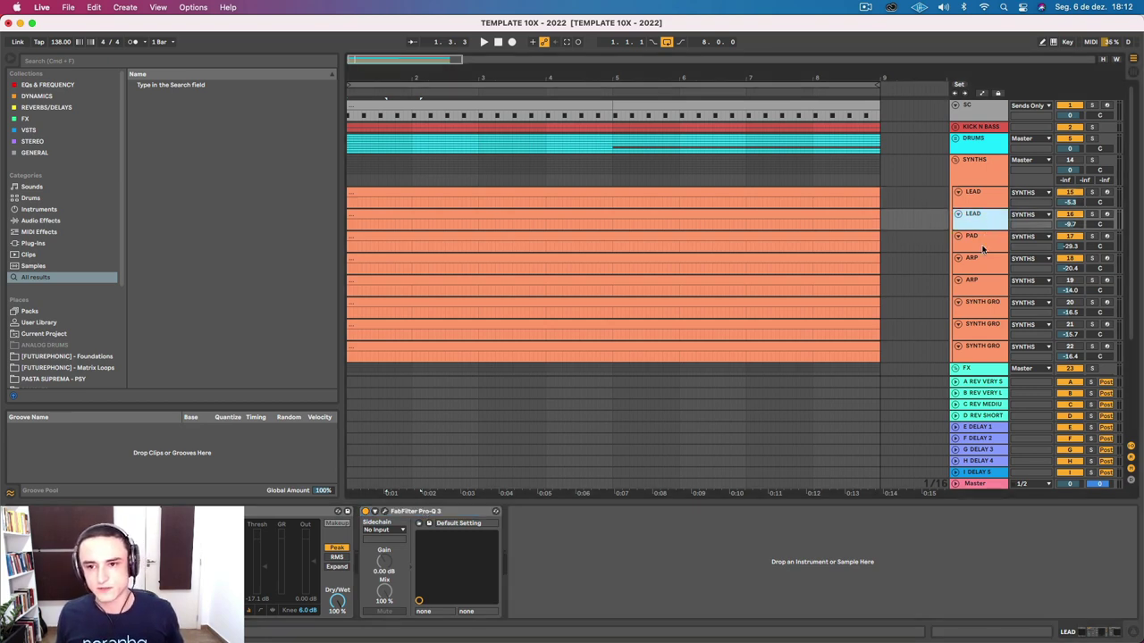
pyautogui.click(983, 248)
pyautogui.click(984, 265)
pyautogui.click(978, 286)
pyautogui.click(981, 311)
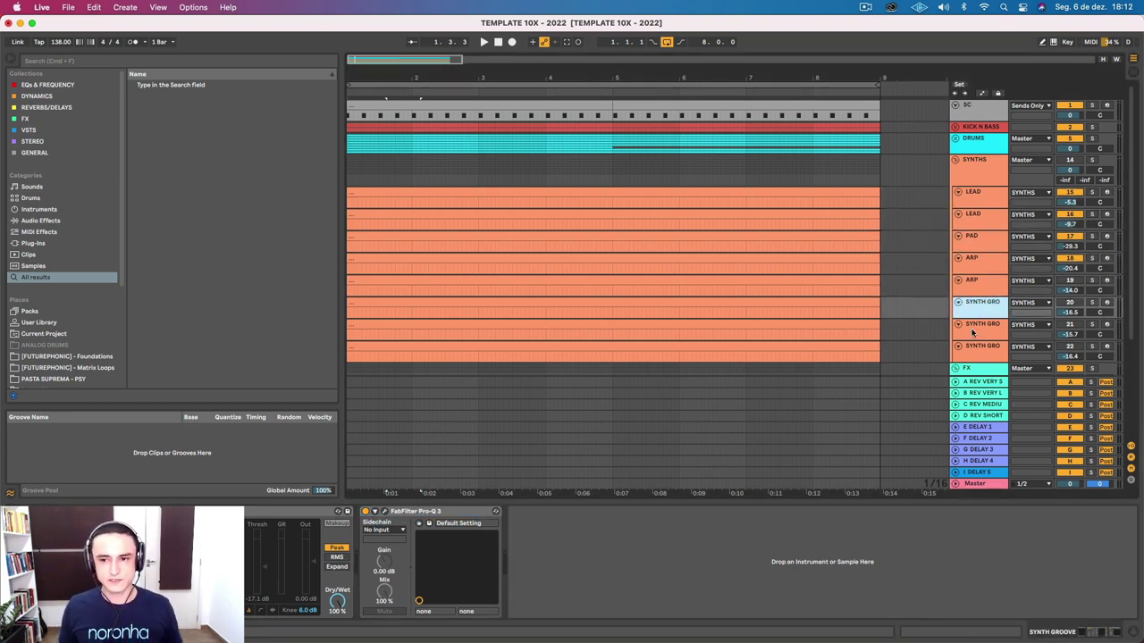
pyautogui.click(971, 333)
pyautogui.click(975, 349)
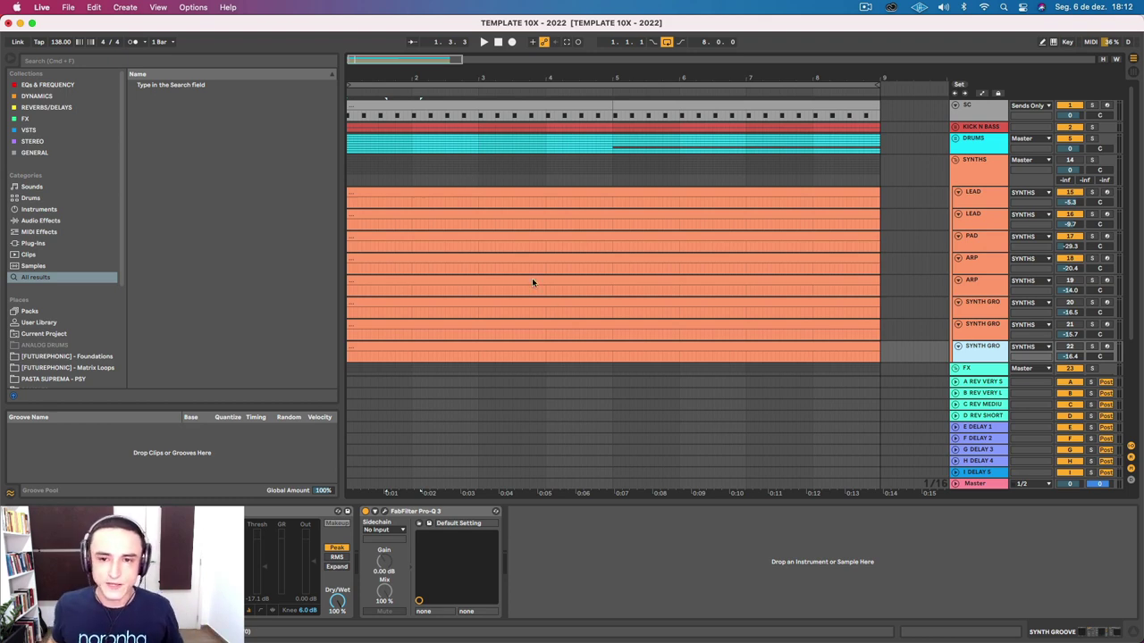
# Step: Review the FX group with its FX tracks and the LOOPCLOUD track, including their device chains
pyautogui.scroll(-3, 971, 254)
pyautogui.click(973, 273)
pyautogui.scroll(-1, 974, 278)
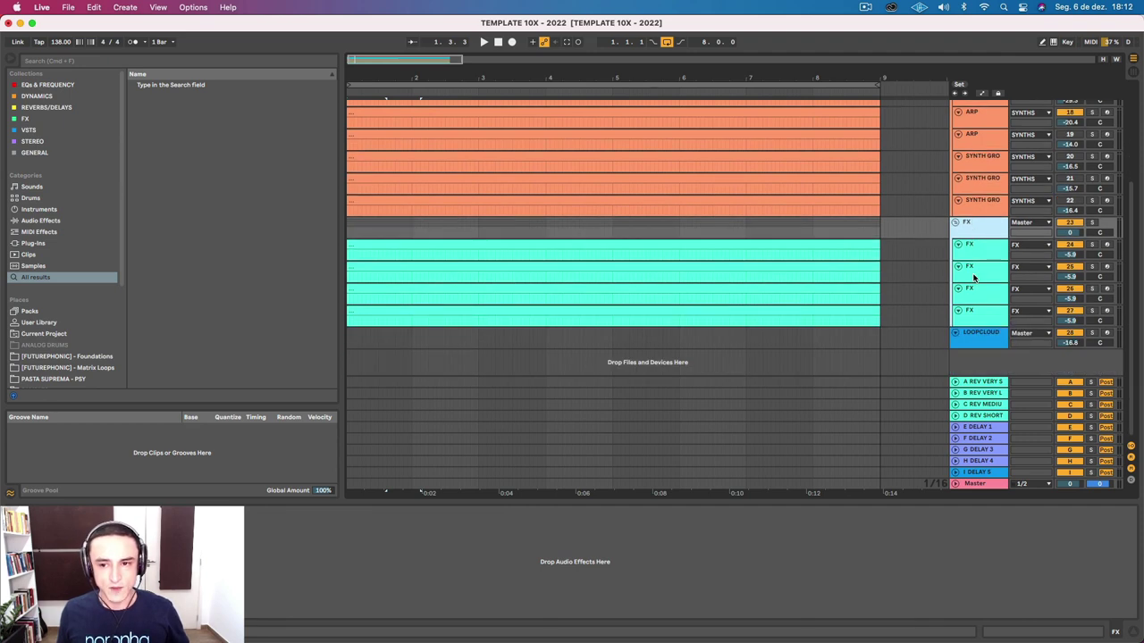
pyautogui.click(974, 338)
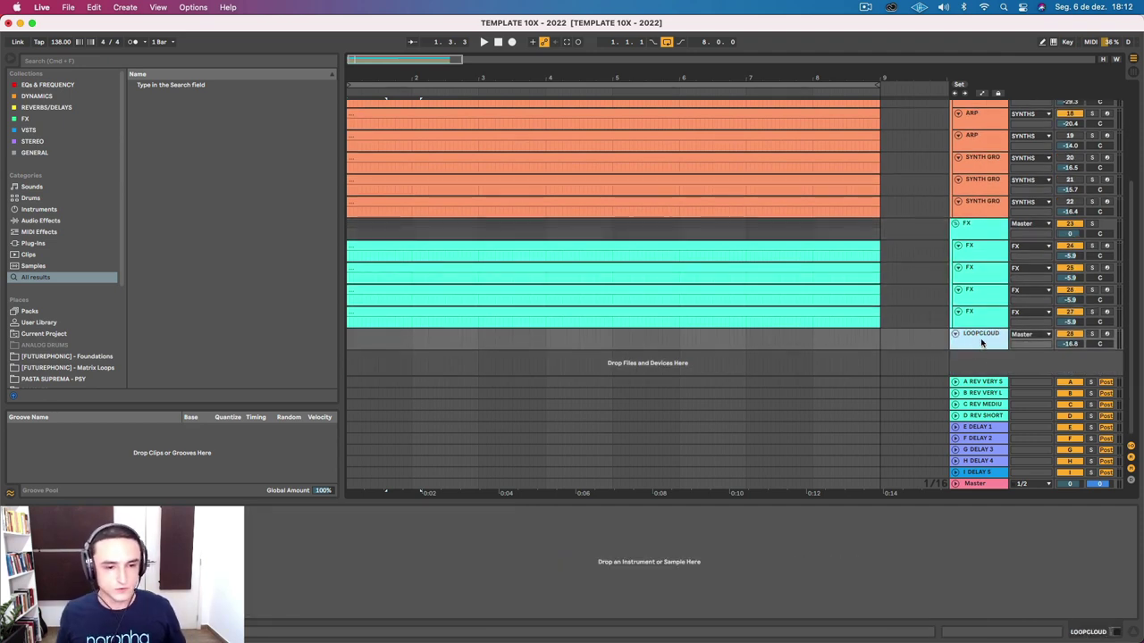
pyautogui.scroll(5, 710, 313)
pyautogui.scroll(-3, 704, 313)
pyautogui.scroll(3, 703, 313)
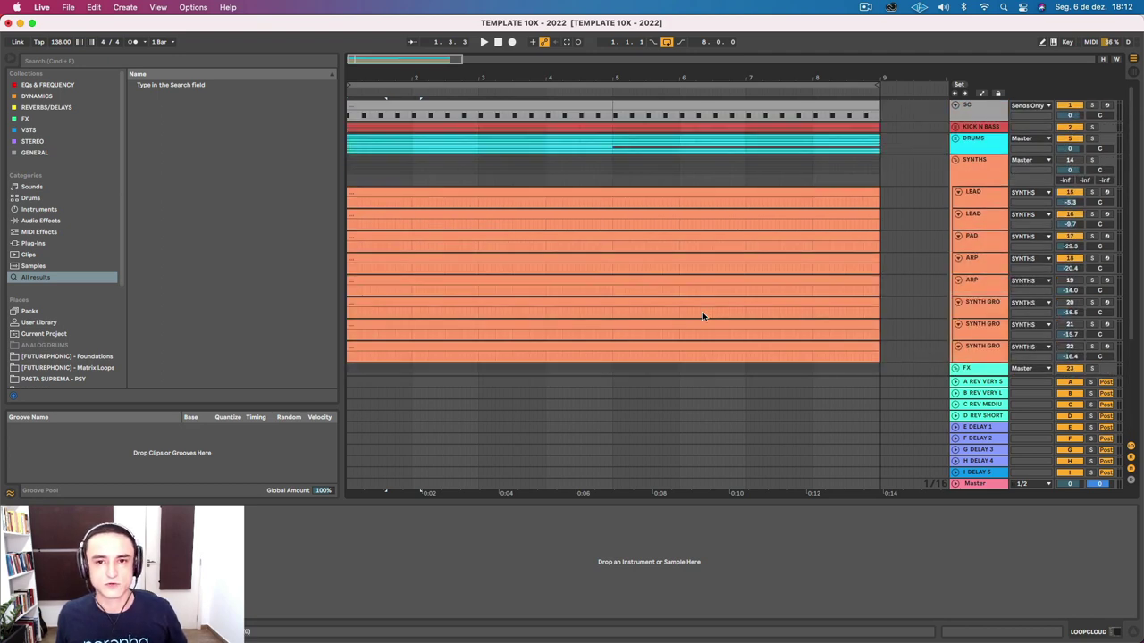
# Step: Unfold the KICK N BASS group and compare the devices of the SC and KICK tracks
pyautogui.click(1001, 114)
pyautogui.click(804, 112)
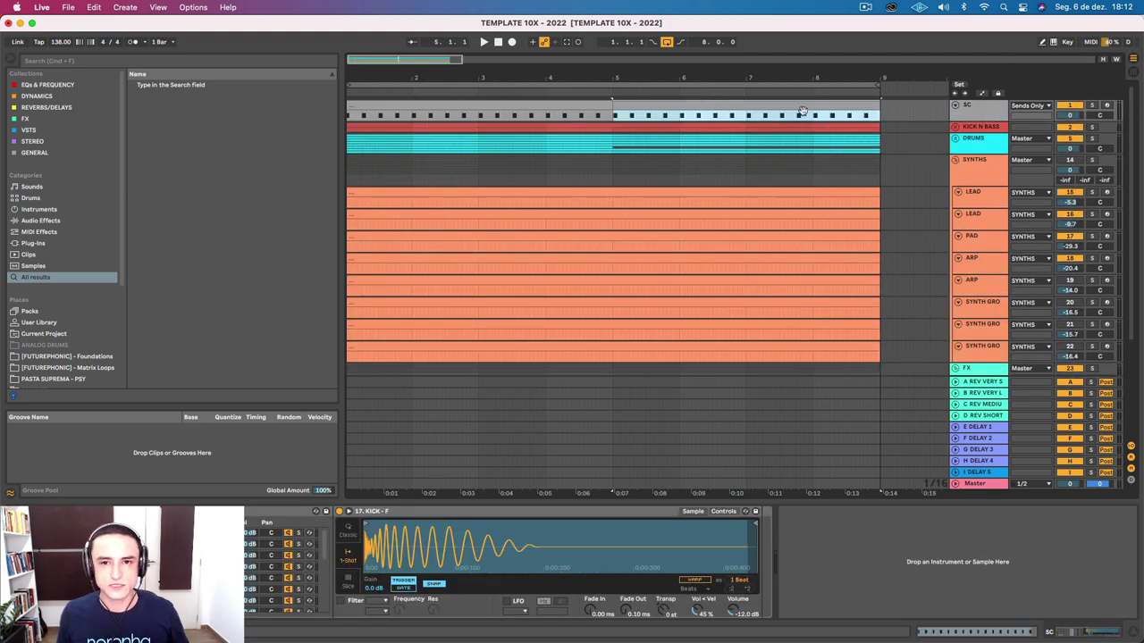
pyautogui.click(978, 127)
pyautogui.click(955, 127)
pyautogui.click(970, 156)
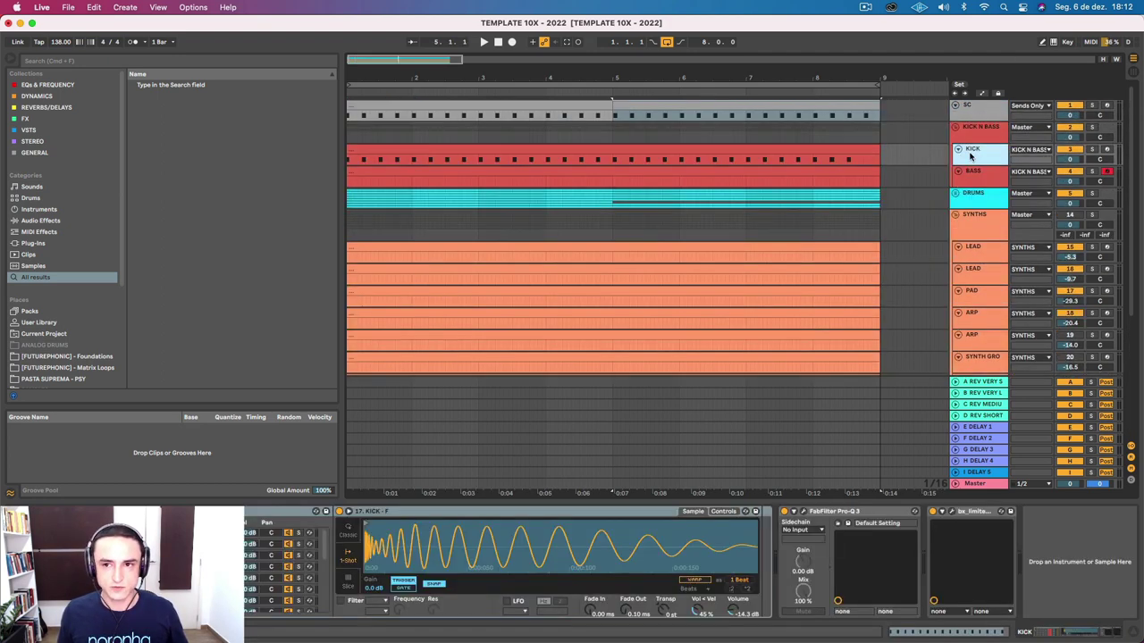
pyautogui.click(980, 113)
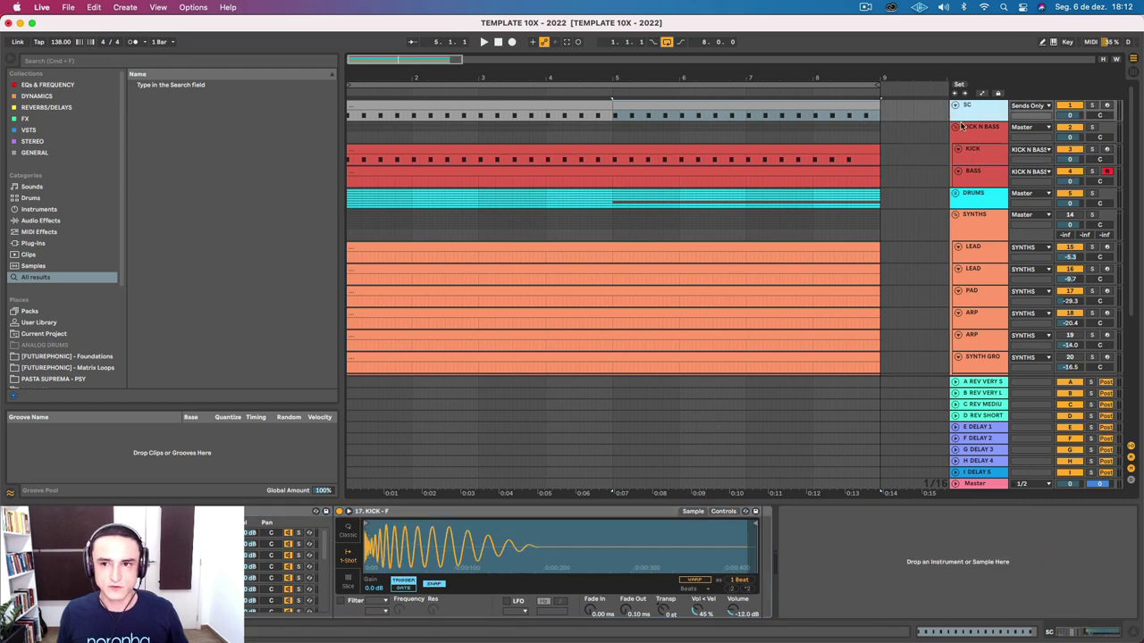
# Step: Inspect the kick pattern of the first SC clip in the note editor, and hide the editor
pyautogui.click(500, 101)
pyautogui.doubleClick(482, 104)
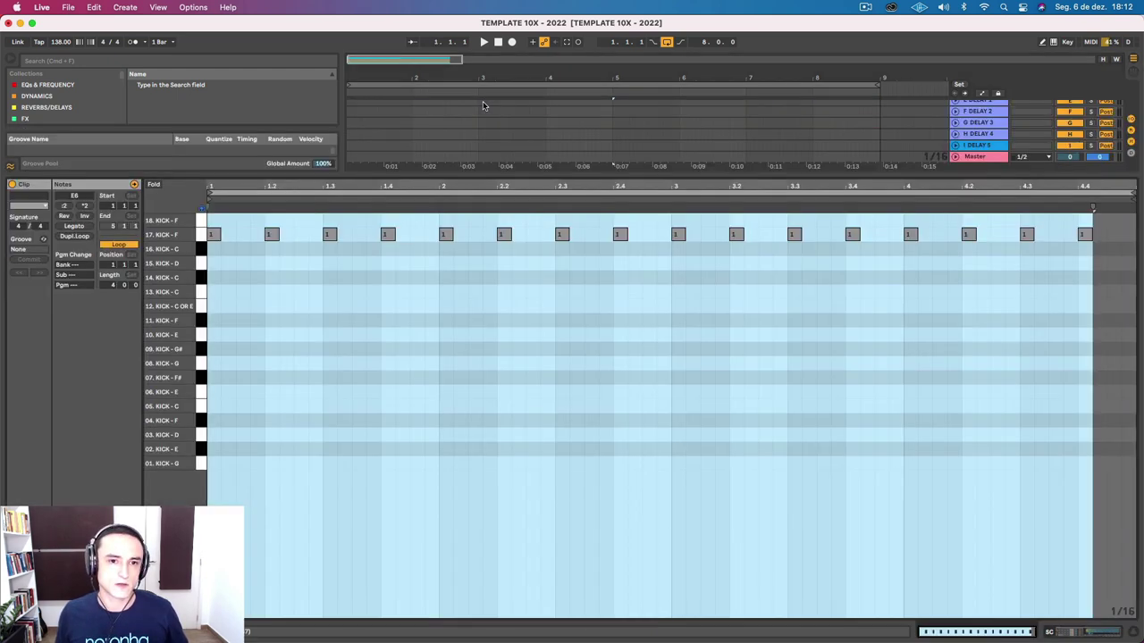
pyautogui.click(237, 263)
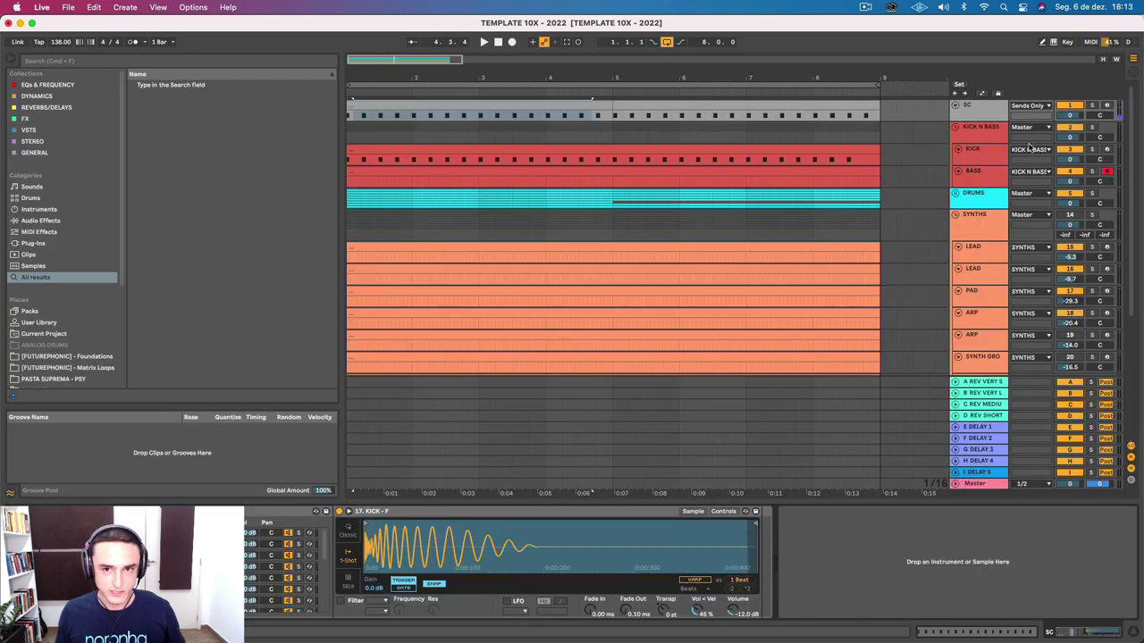
# Step: Check the SC track's output routing choices, leaving it on Sends Only
pyautogui.click(991, 110)
pyautogui.click(1034, 106)
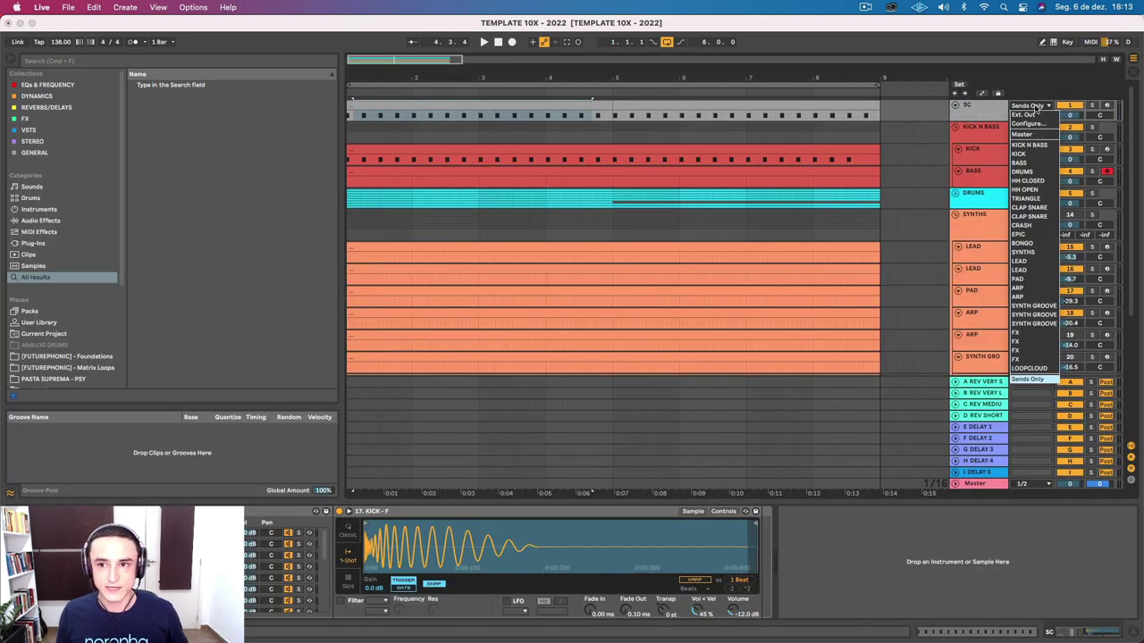
pyautogui.click(984, 116)
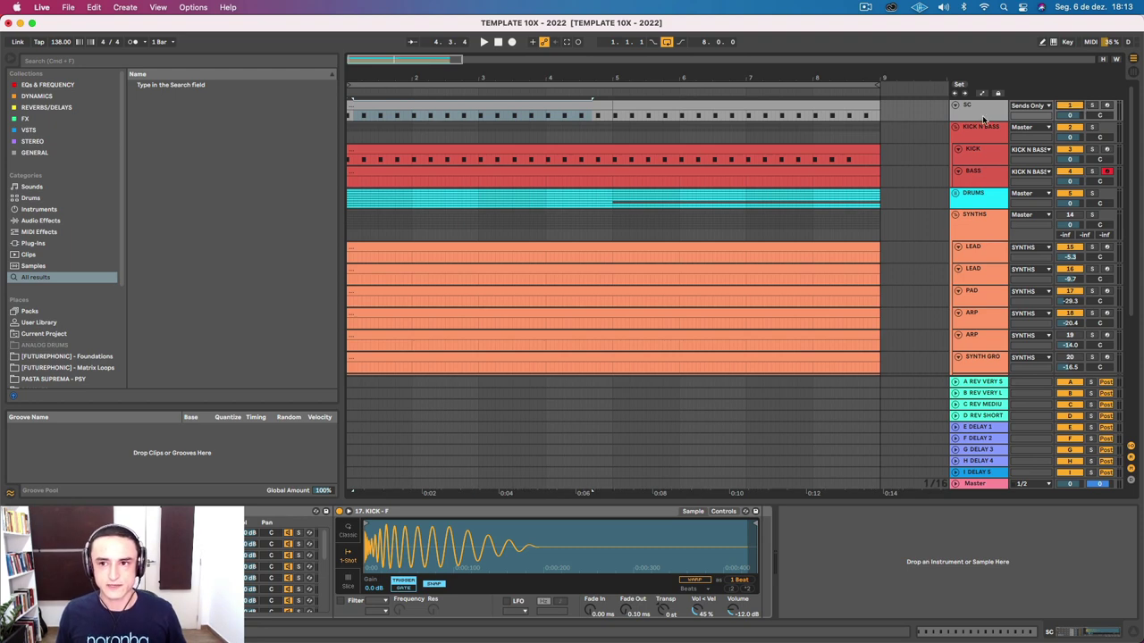
pyautogui.click(1071, 105)
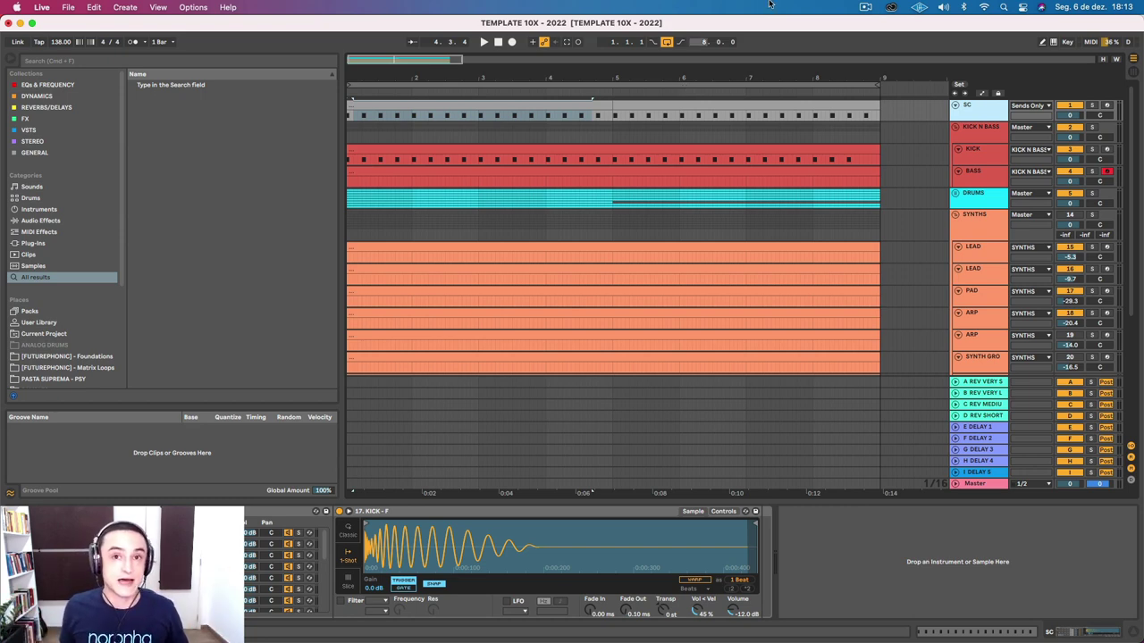
pyautogui.click(864, 8)
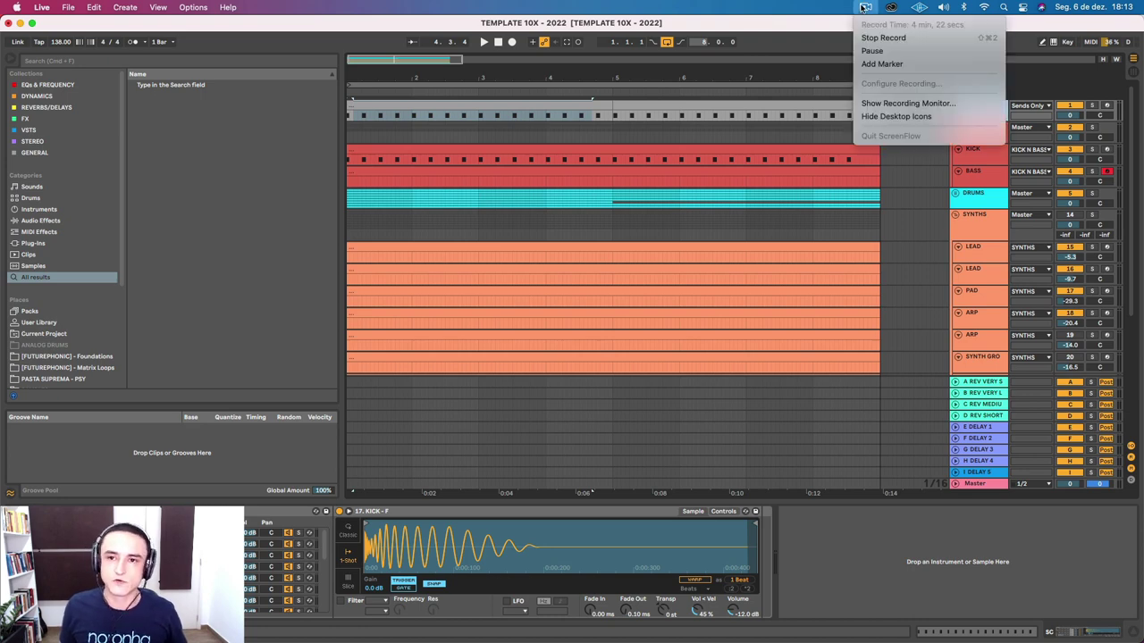
pyautogui.click(898, 51)
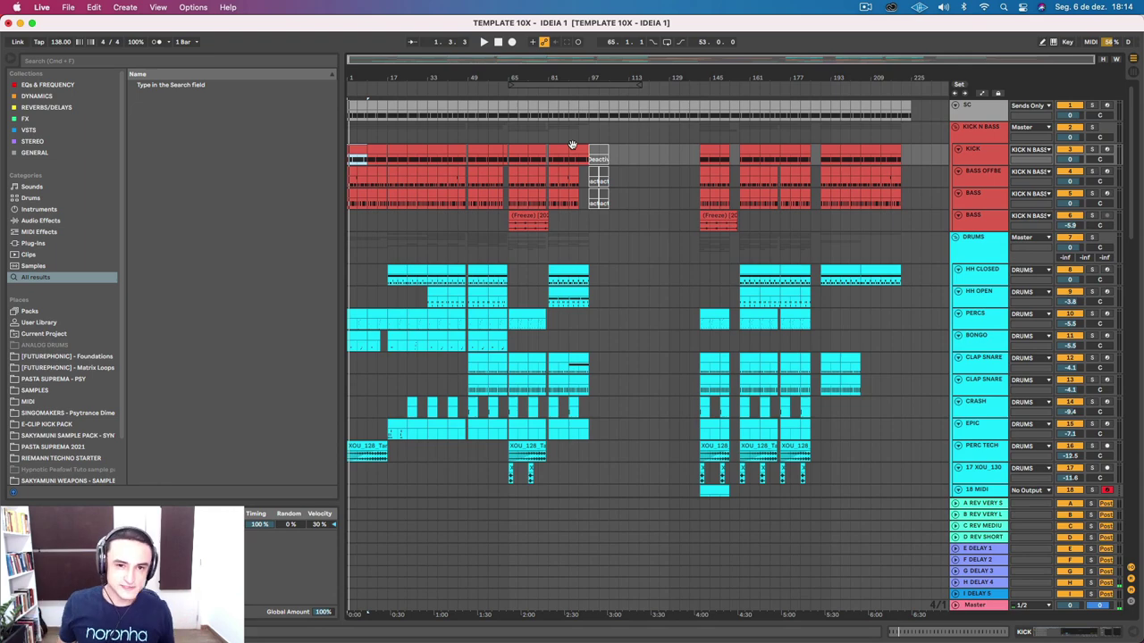
# Step: Look over the whole arrangement, from the kick and bass tracks down to the ungrouped sample tracks below the FX group
pyautogui.scroll(-10, 381, 306)
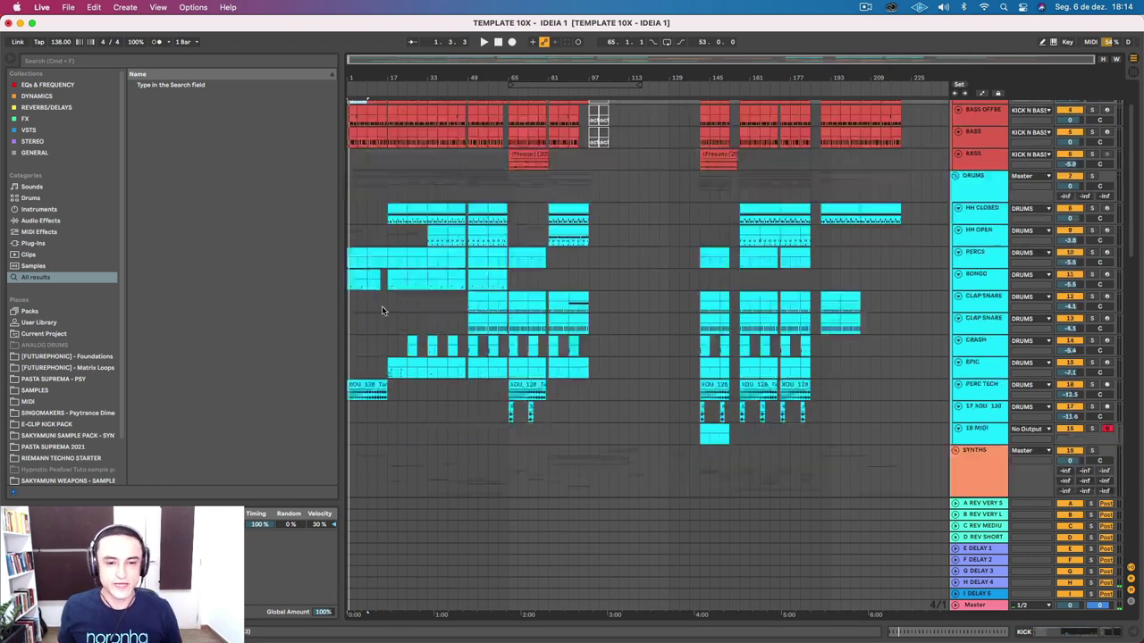
pyautogui.scroll(-4, 384, 304)
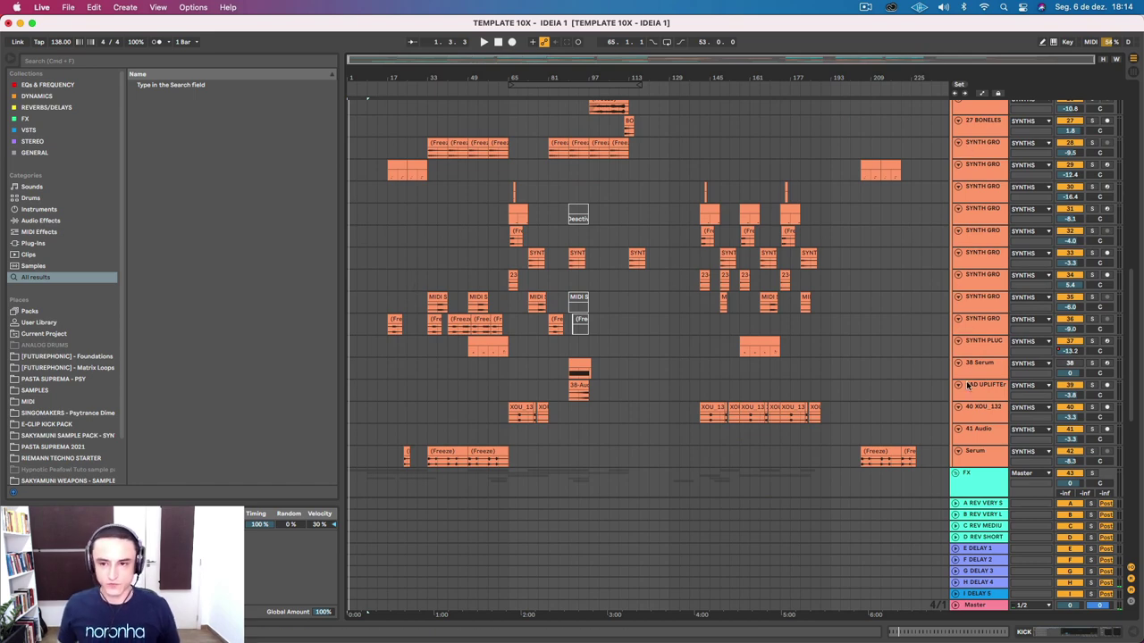
pyautogui.scroll(-8, 575, 340)
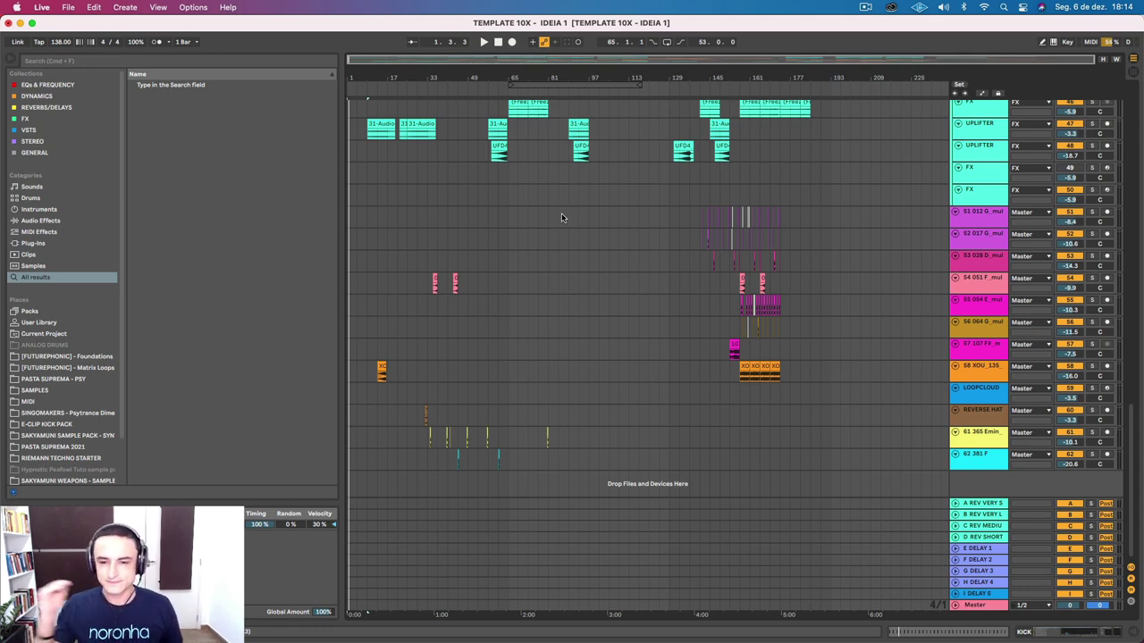
pyautogui.scroll(2, 561, 217)
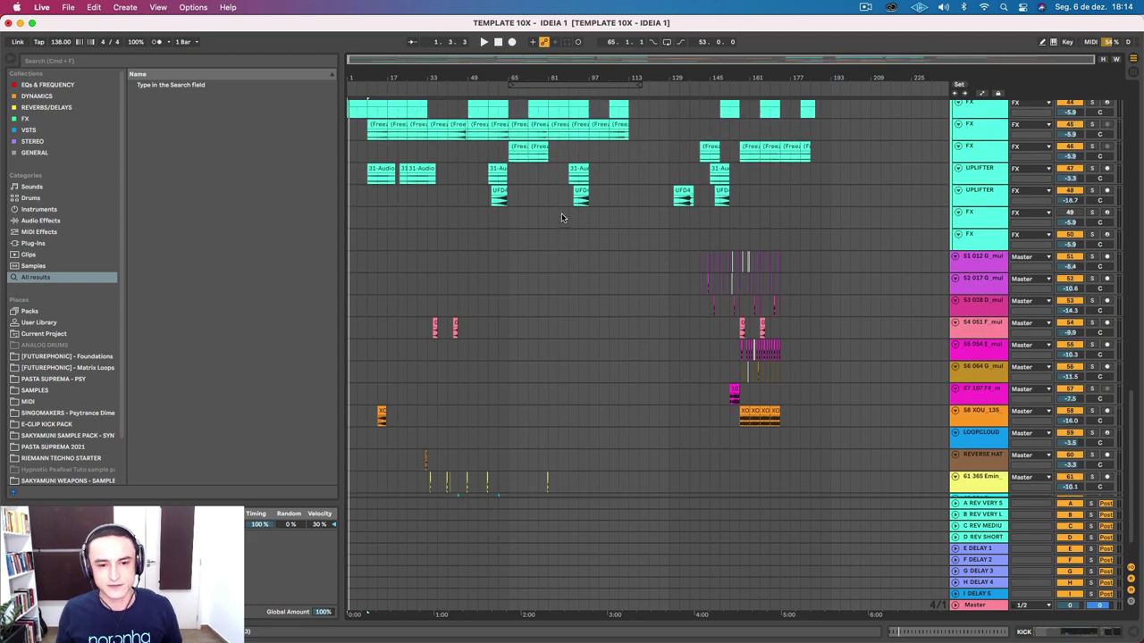
pyautogui.scroll(-2, 561, 217)
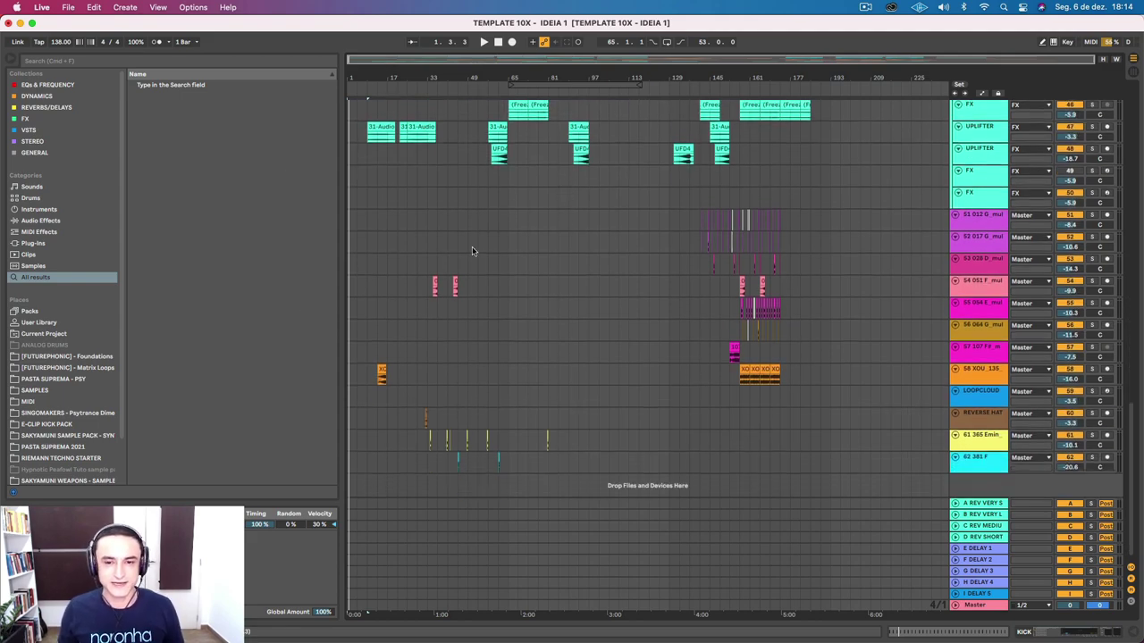
pyautogui.scroll(15, 473, 251)
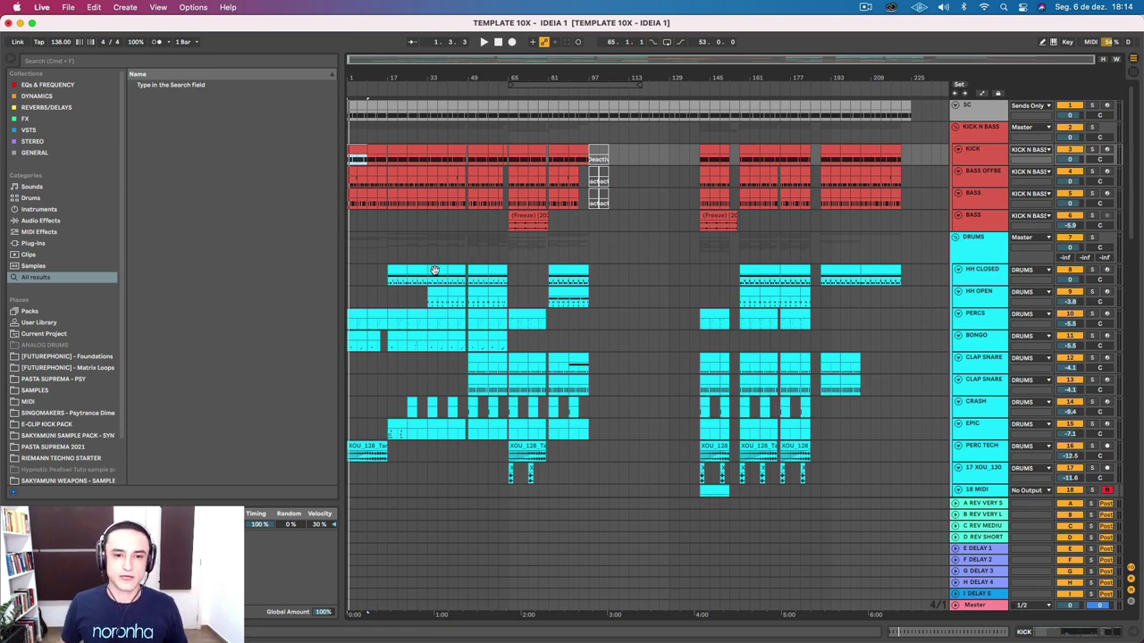
# Step: Move the arrangement loop so that it starts at bar 97
pyautogui.scroll(-10, 623, 338)
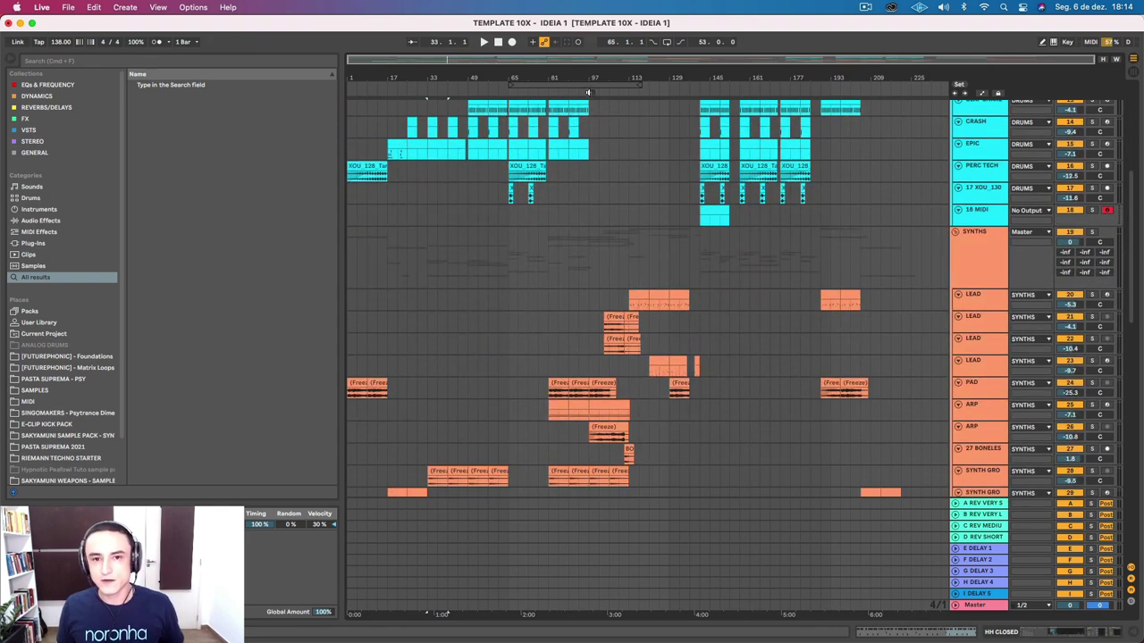
pyautogui.moveTo(592, 84); pyautogui.dragTo(670, 83)
pyautogui.scroll(-5, 639, 306)
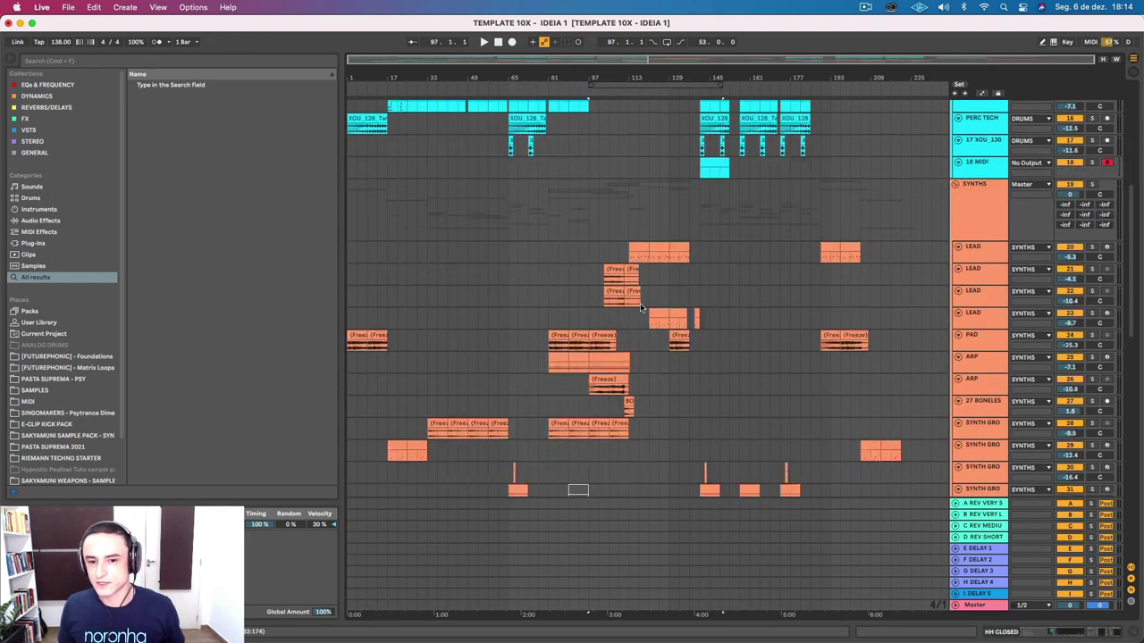
pyautogui.scroll(6, 850, 202)
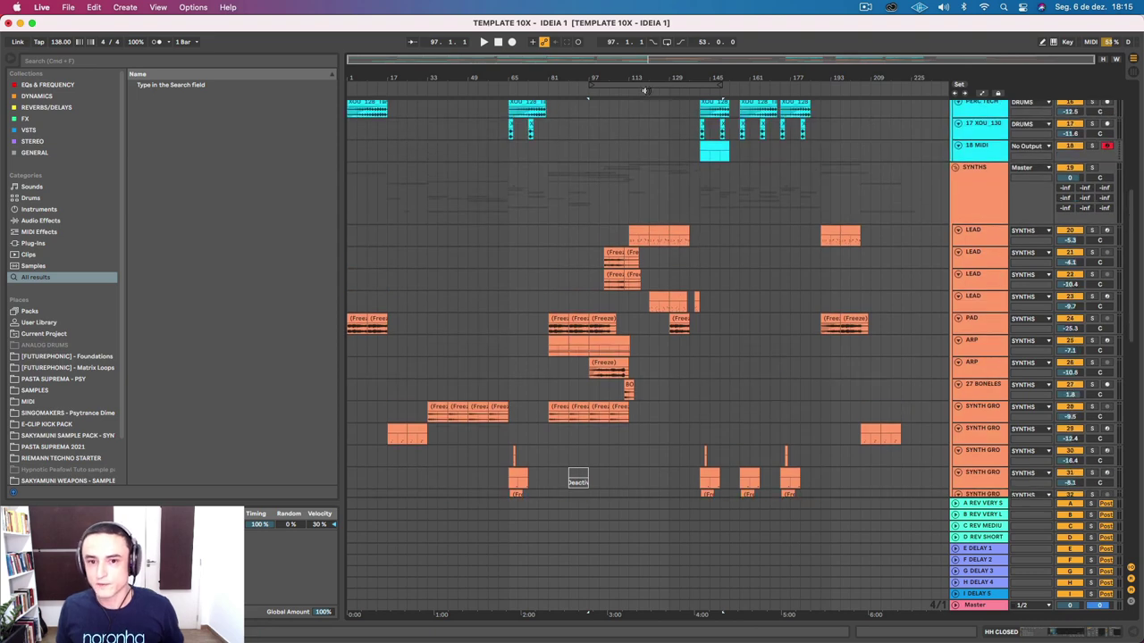
# Step: Solo the first LEAD track in the SYNTHS group and enlarge its height to show the notes in its clips
pyautogui.moveTo(693, 70); pyautogui.dragTo(693, 100)
pyautogui.click(570, 230)
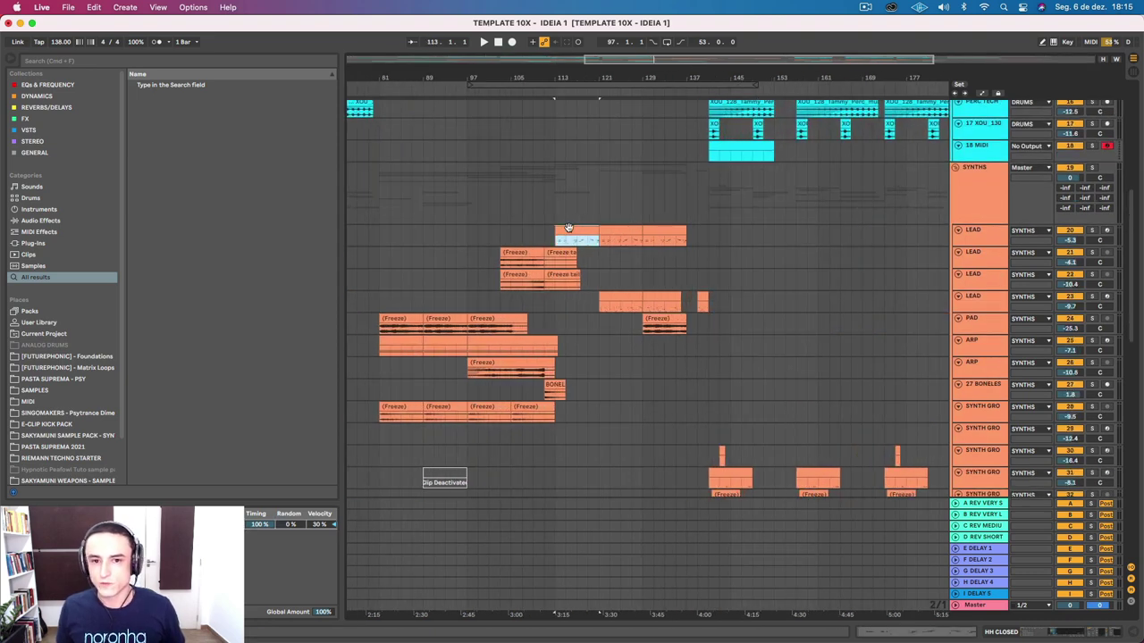
pyautogui.click(1092, 230)
pyautogui.click(973, 232)
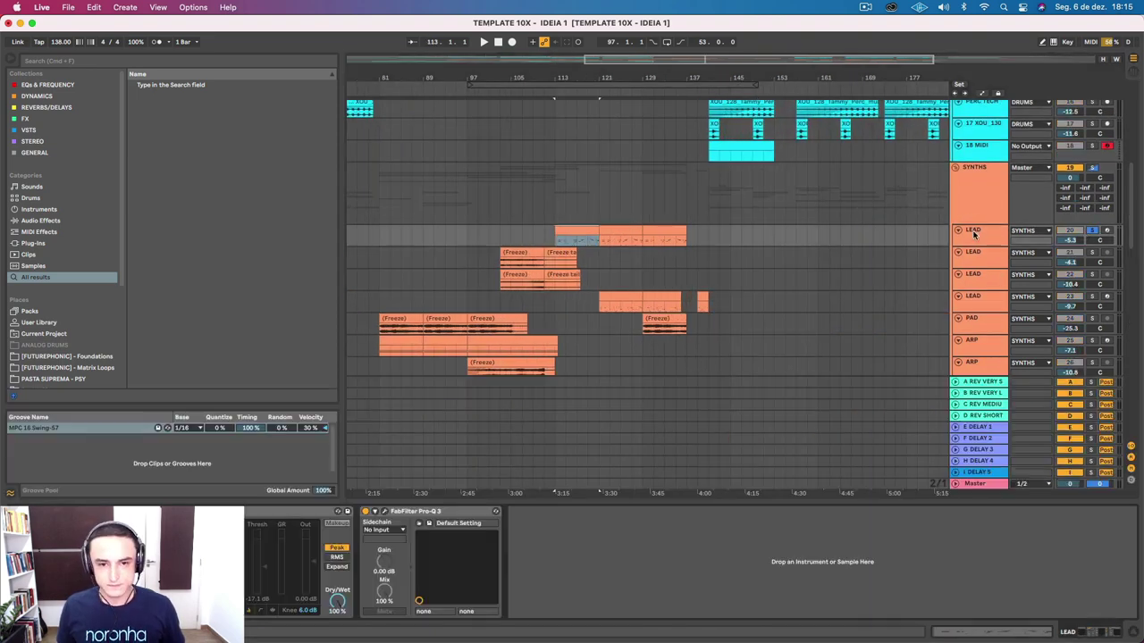
pyautogui.moveTo(983, 244); pyautogui.dragTo(997, 360)
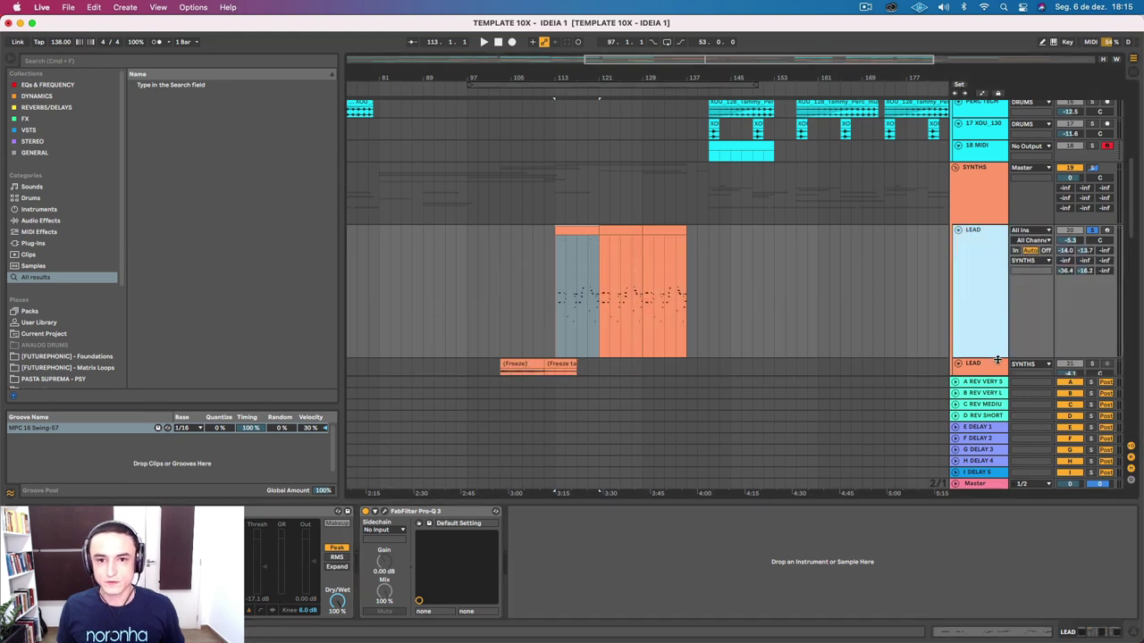
# Step: View the preset of the first LEAD track's Diva synth in its plug-in window, and close the window
pyautogui.moveTo(598, 77); pyautogui.dragTo(599, 81)
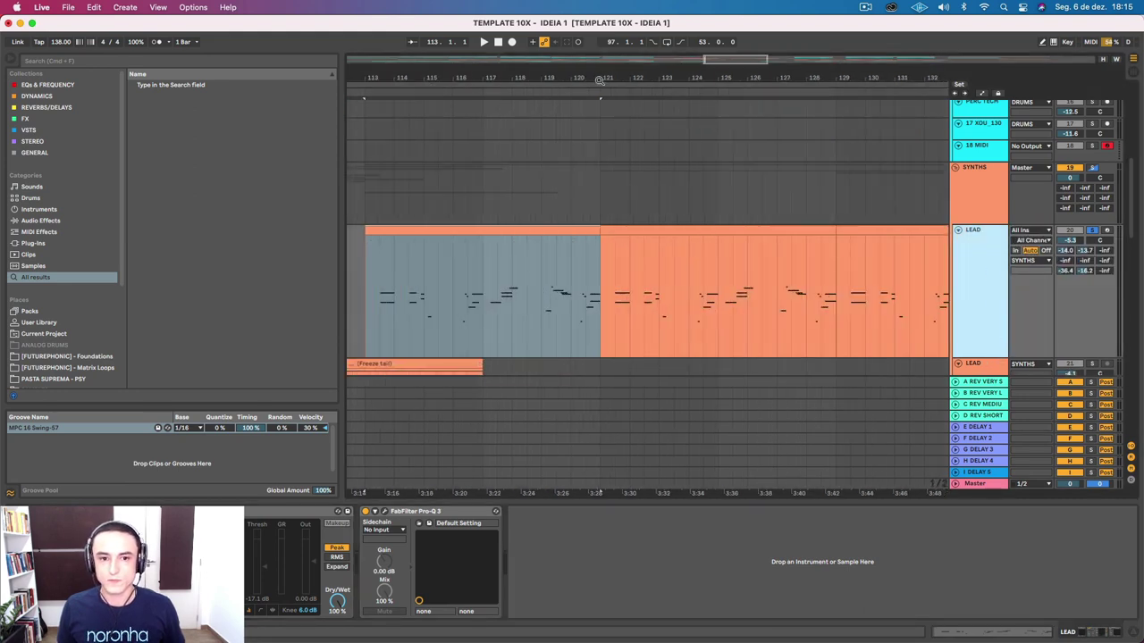
pyautogui.click(470, 224)
pyautogui.hscroll(-5, 506, 225)
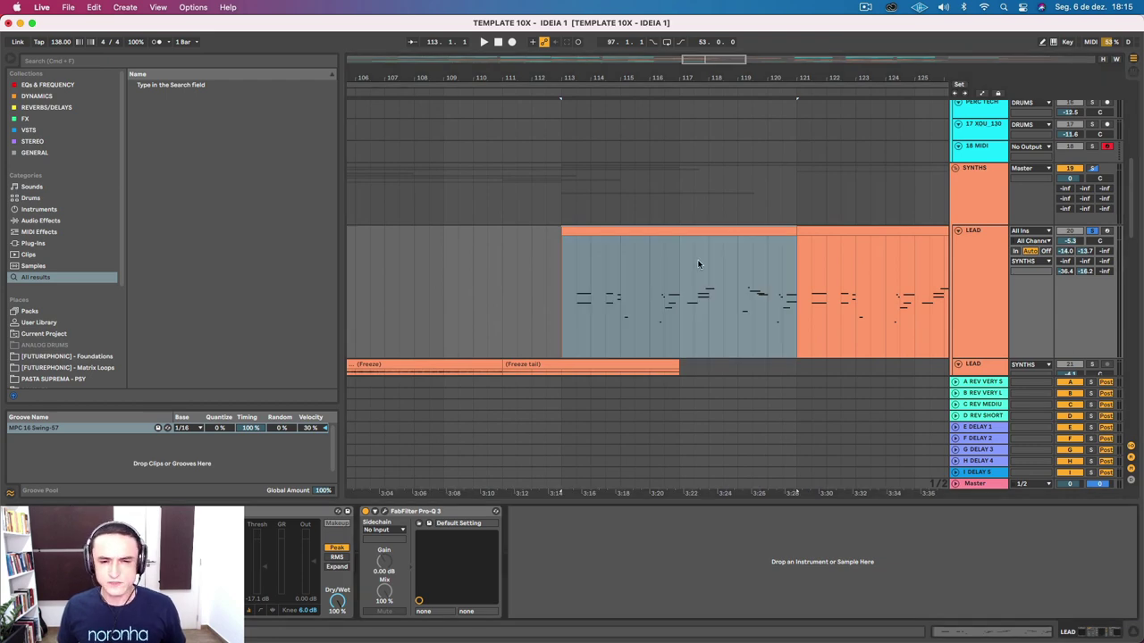
pyautogui.press('alt+super+p')
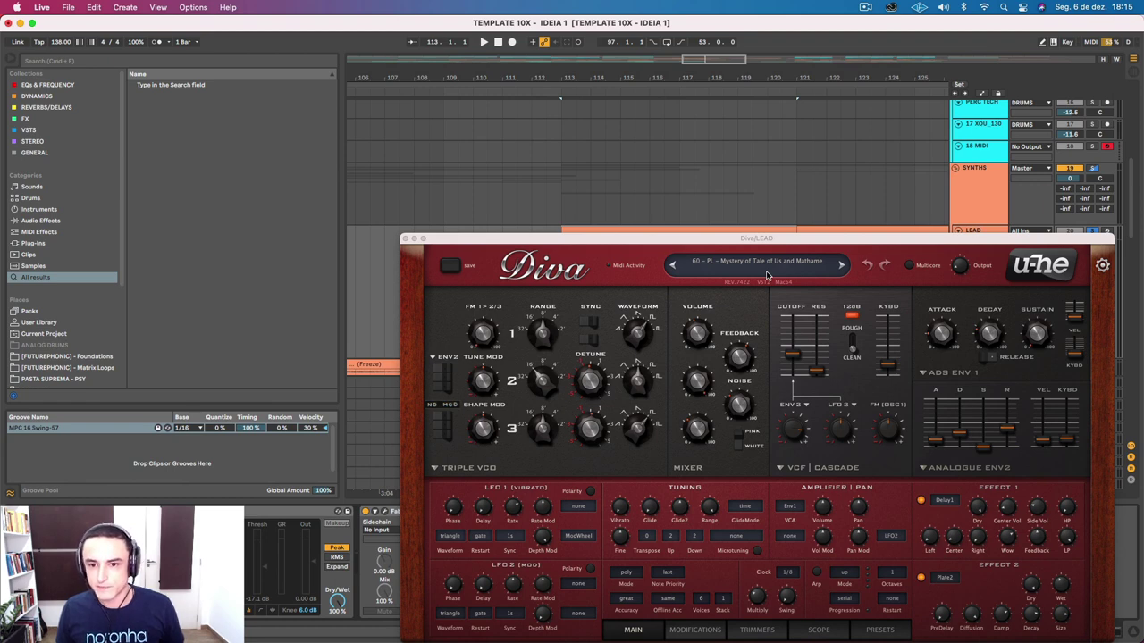
pyautogui.click(405, 241)
# Step: Play the first LEAD track's clip from bar 113 while examining its notes in the enlarged note editor, and shrink the editor again
pyautogui.click(661, 231)
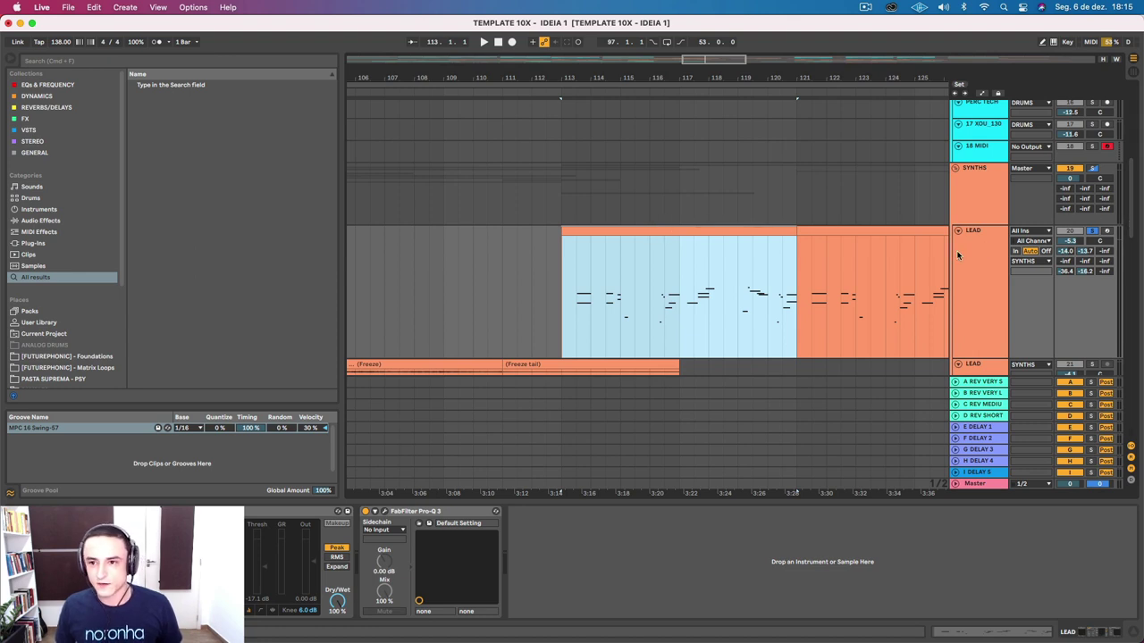
pyautogui.click(983, 249)
pyautogui.click(665, 230)
pyautogui.hscroll(2, 663, 231)
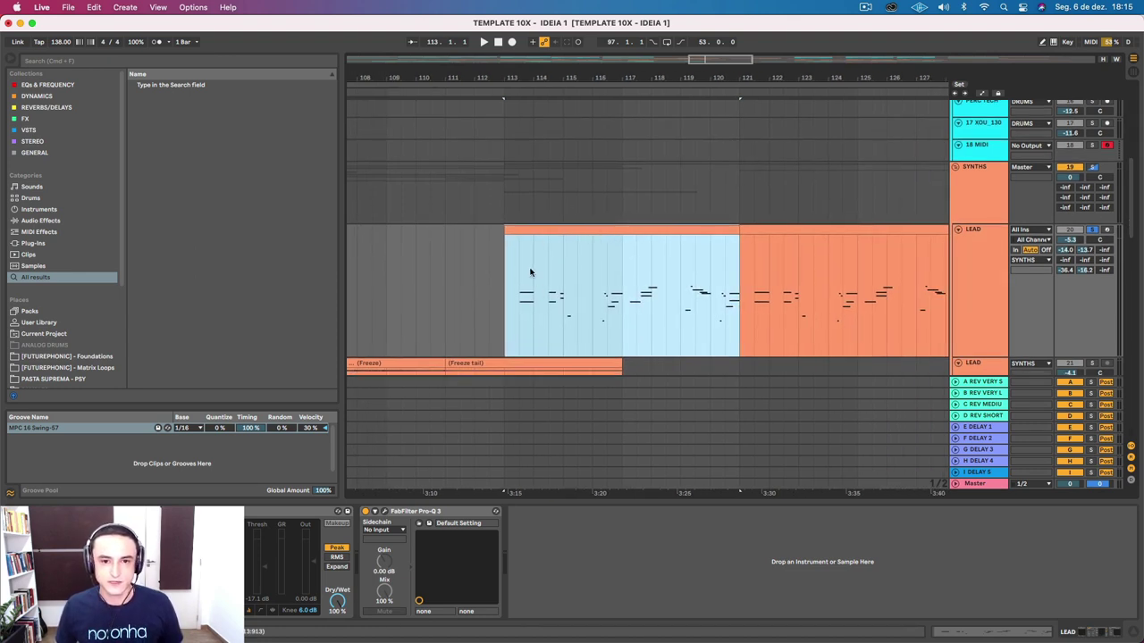
pyautogui.doubleClick(546, 229)
pyautogui.moveTo(262, 249); pyautogui.dragTo(257, 435)
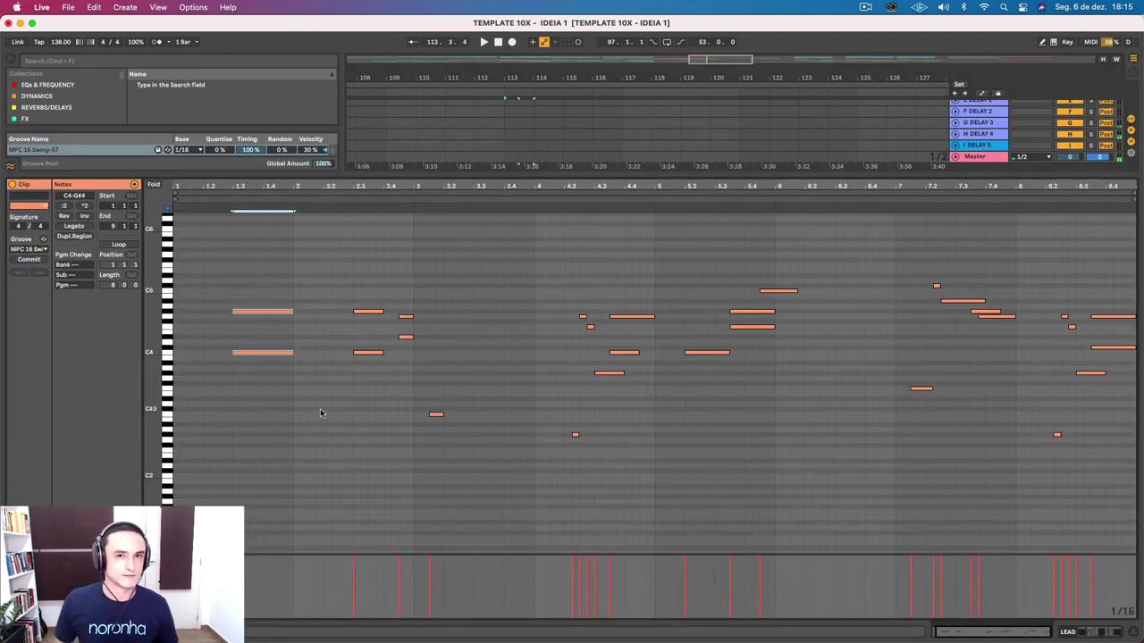
pyautogui.press('space')
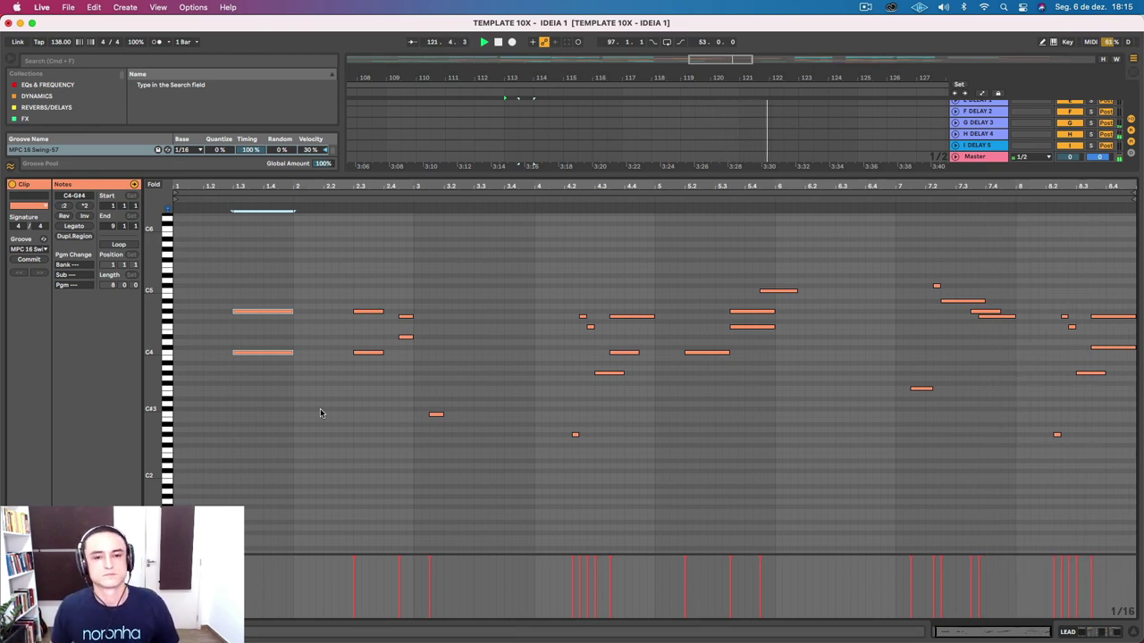
pyautogui.press('space')
pyautogui.moveTo(527, 176); pyautogui.dragTo(527, 566)
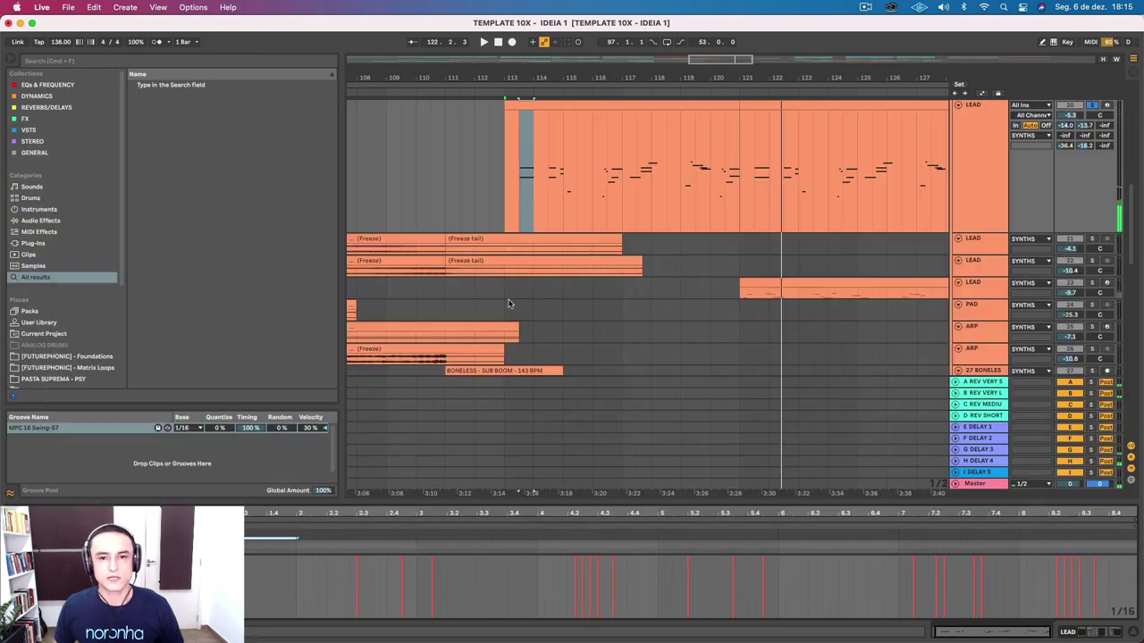
# Step: Select the span of the LEAD clips at bar 121 across both tracks and loop those 8 bars
pyautogui.scroll(4, 508, 304)
pyautogui.hscroll(3, 500, 299)
pyautogui.scroll(-2, 501, 302)
pyautogui.scroll(-4, 501, 302)
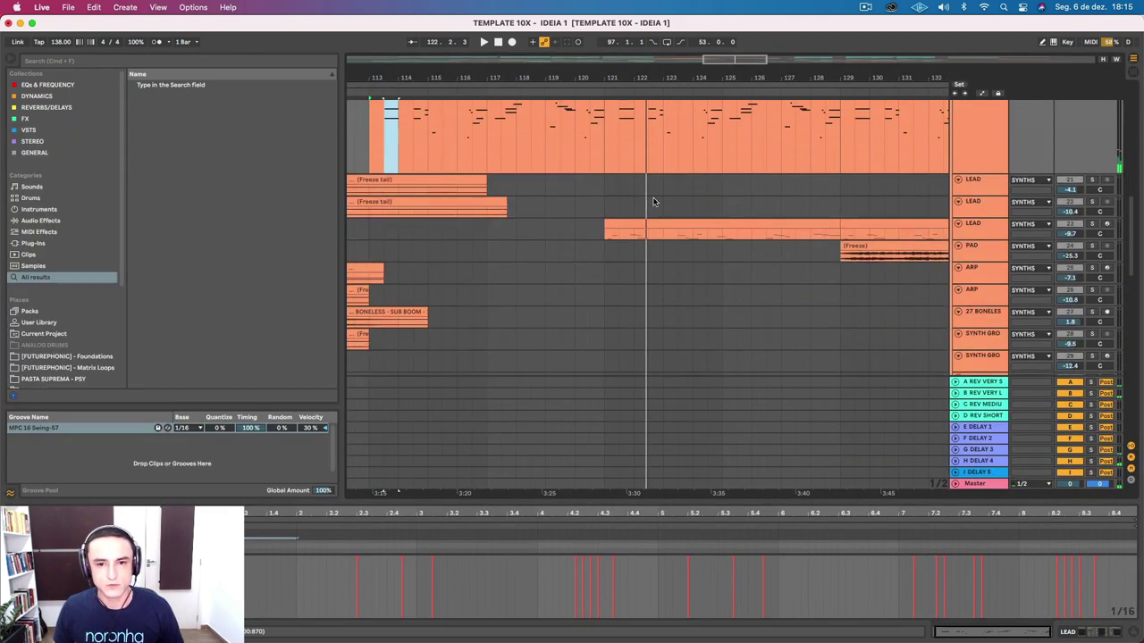
pyautogui.click(611, 232)
pyautogui.hscroll(5, 571, 179)
pyautogui.scroll(2, 554, 143)
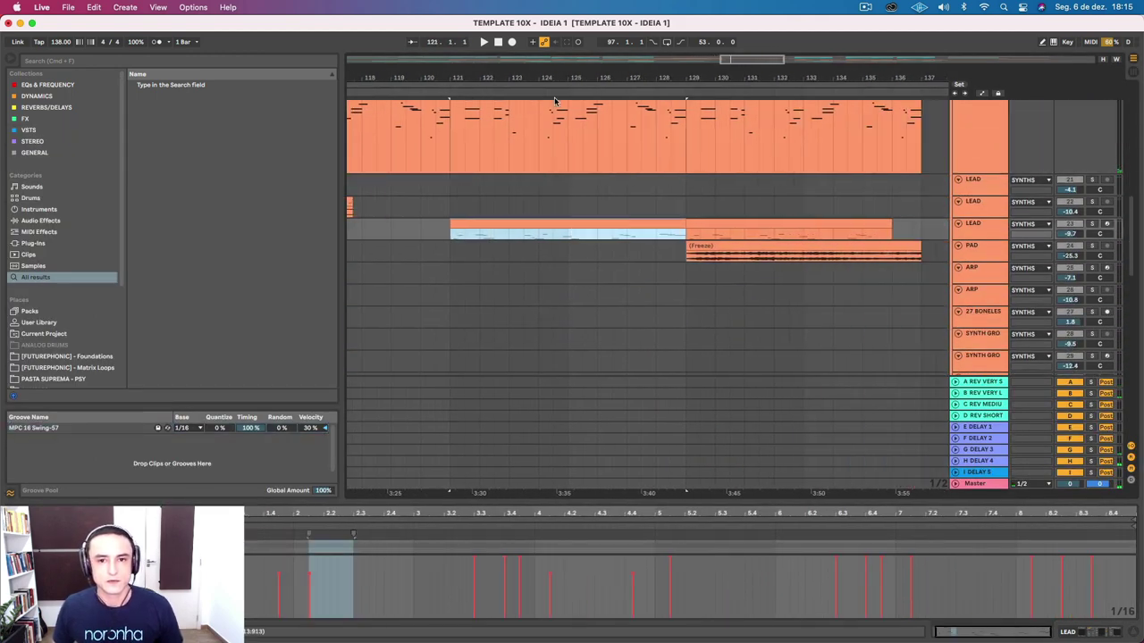
pyautogui.scroll(2, 541, 112)
pyautogui.keyDown('shift'); pyautogui.click(537, 126); pyautogui.keyUp('shift')
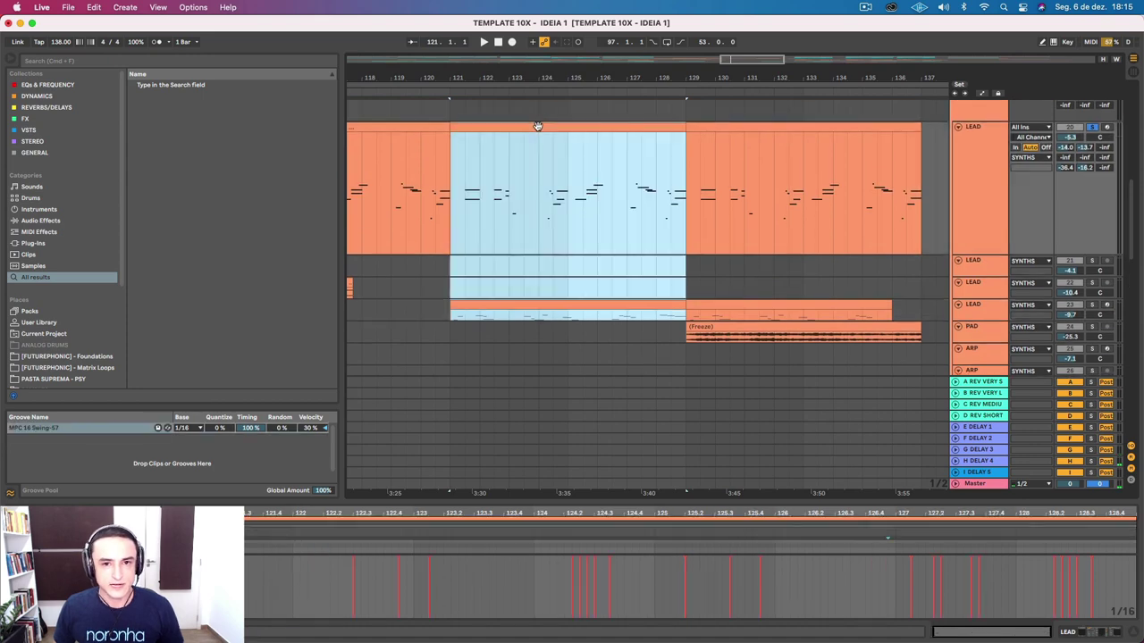
pyautogui.press('super+l')
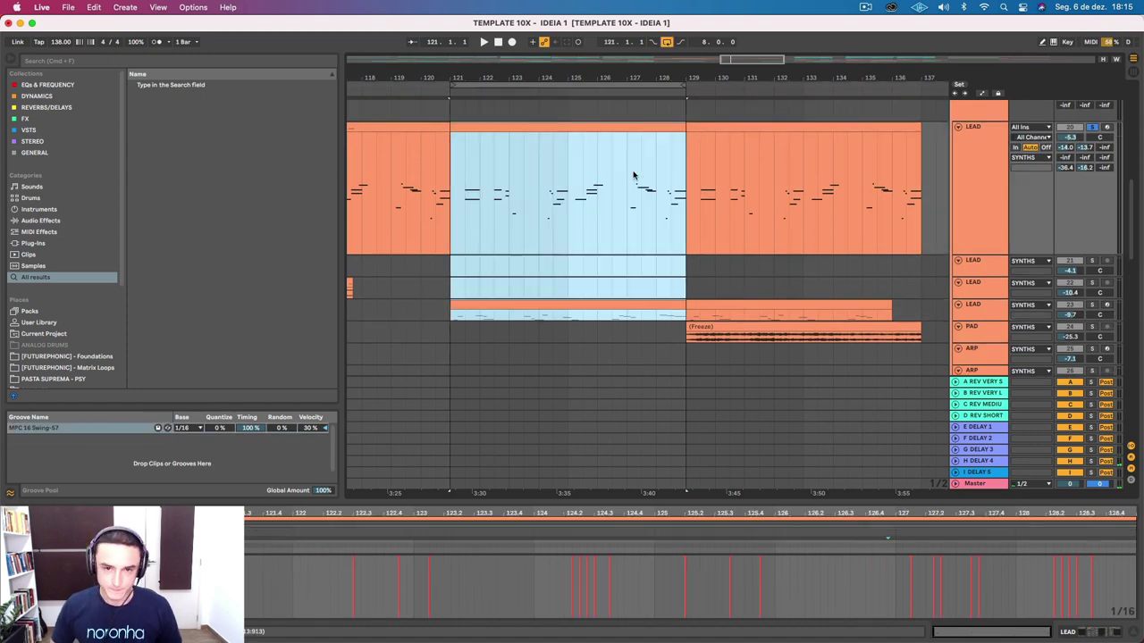
# Step: Inspect the notes of the fourth LEAD track's clip at bar 121 in the enlarged note editor, and hide the editor
pyautogui.click(751, 308)
pyautogui.doubleClick(620, 308)
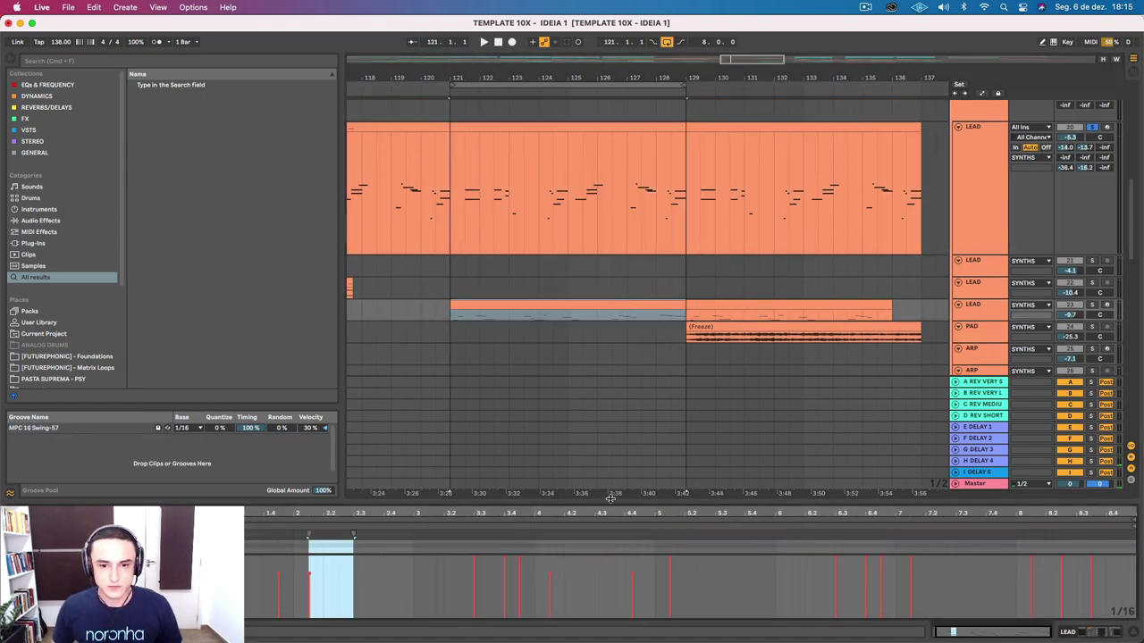
pyautogui.moveTo(611, 499); pyautogui.dragTo(595, 94)
pyautogui.click(417, 278)
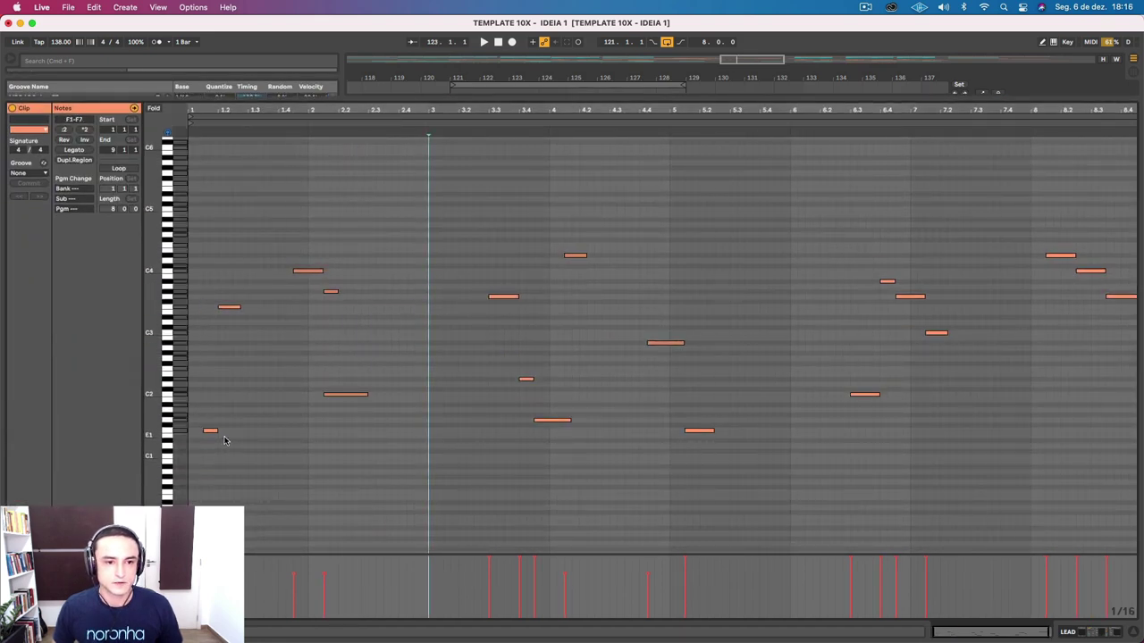
pyautogui.moveTo(224, 440); pyautogui.dragTo(195, 417)
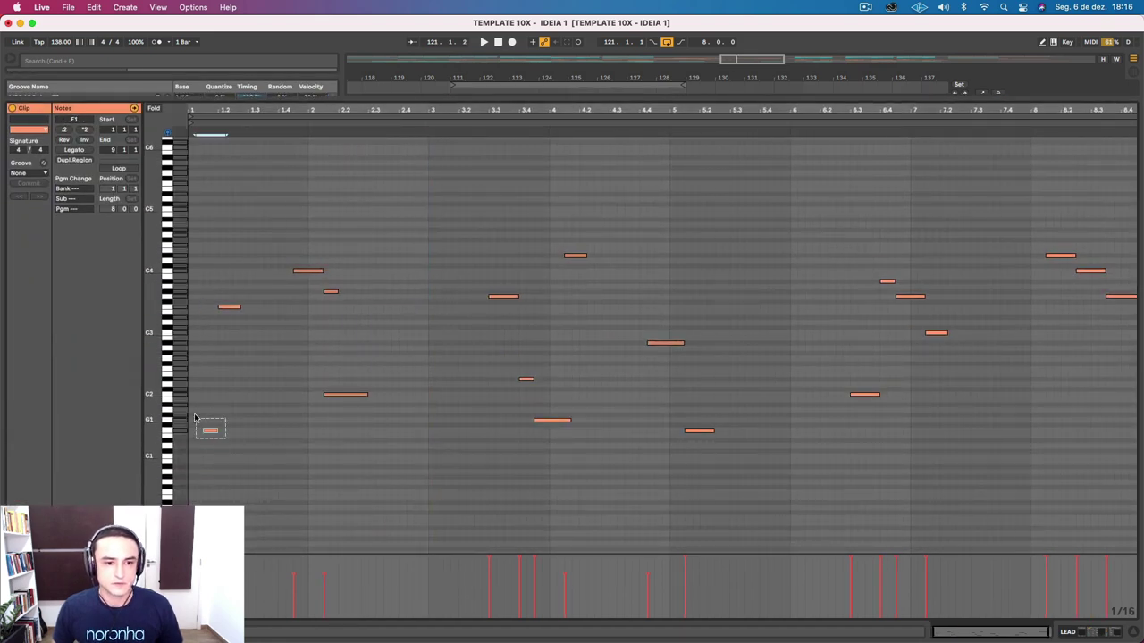
pyautogui.click(223, 451)
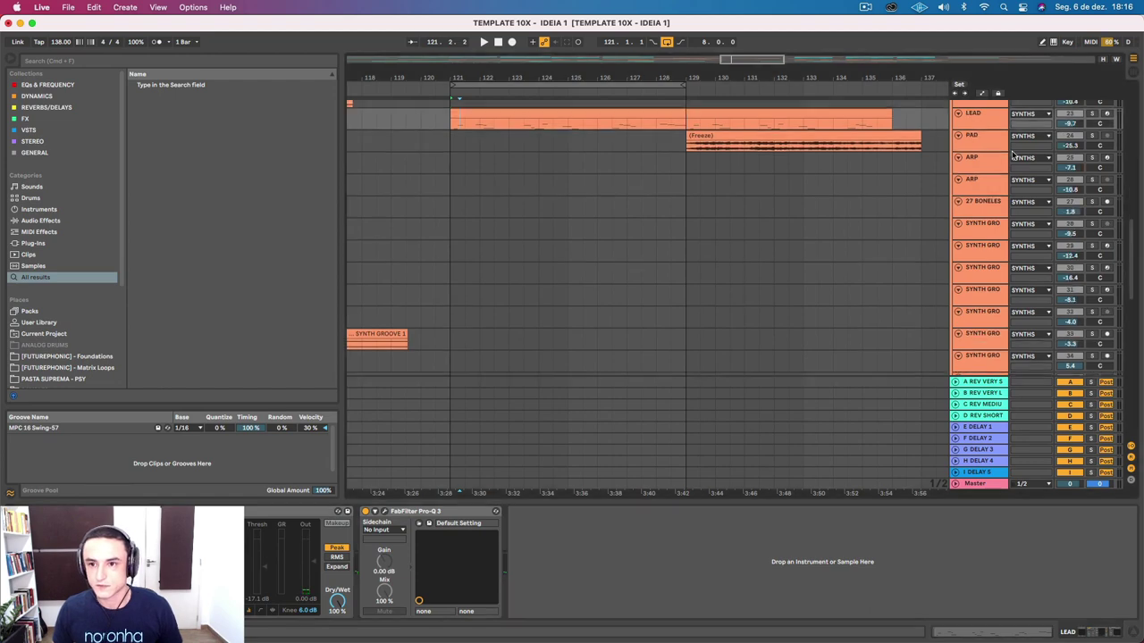
# Step: Solo the fourth LEAD track and play the looped bars while following its clip's notes in the note editor, ending with playback stopped
pyautogui.scroll(4, 1012, 154)
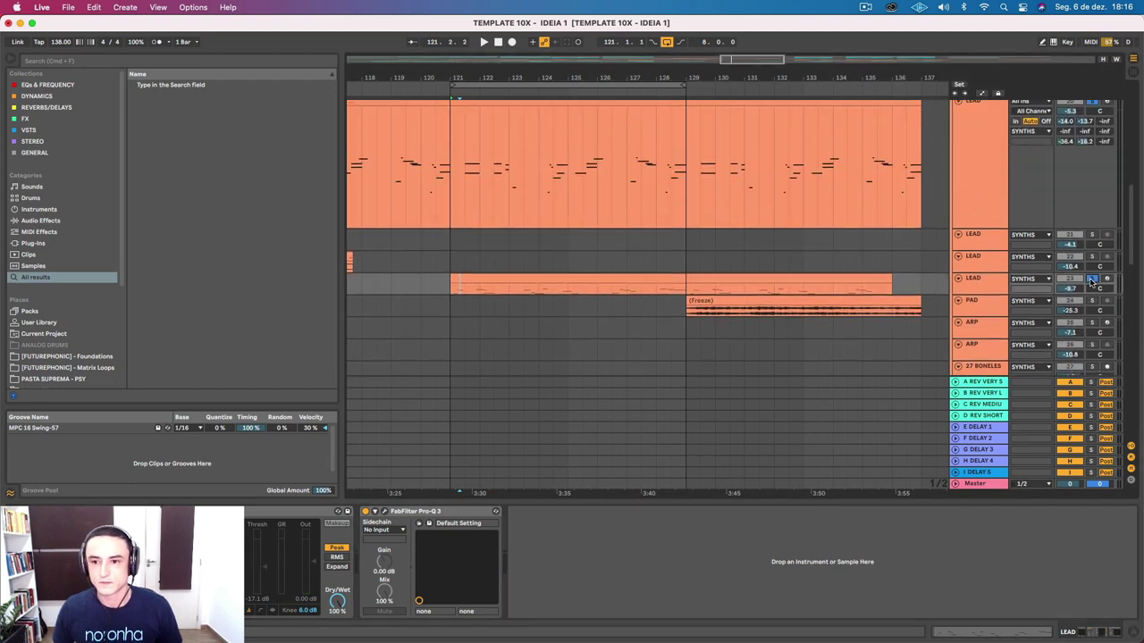
pyautogui.doubleClick(509, 281)
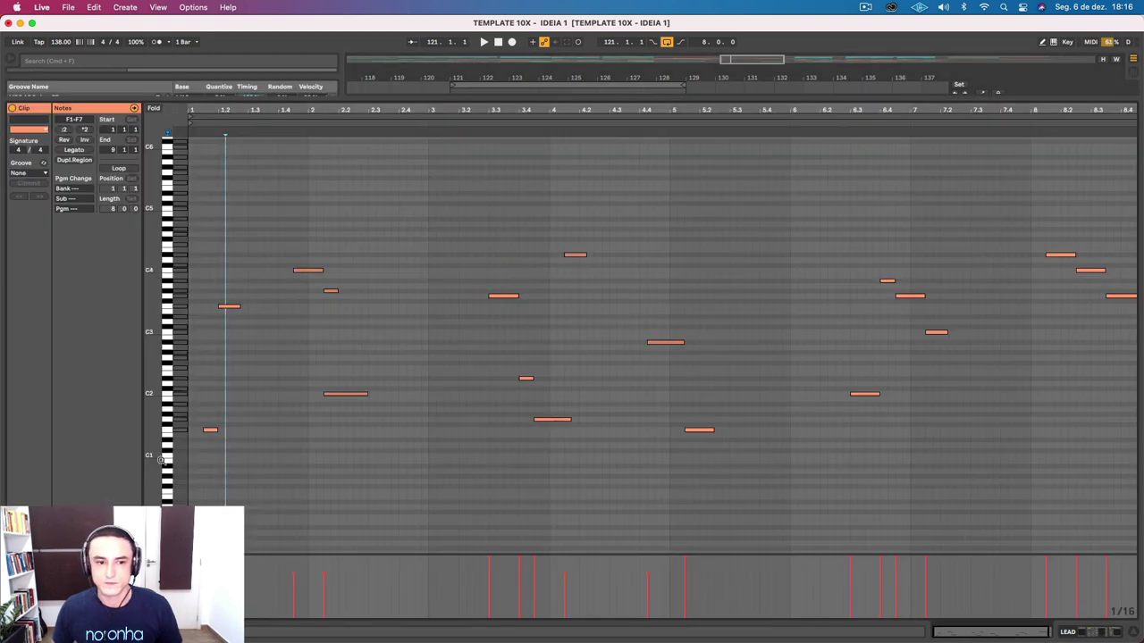
pyautogui.moveTo(223, 466); pyautogui.dragTo(202, 274)
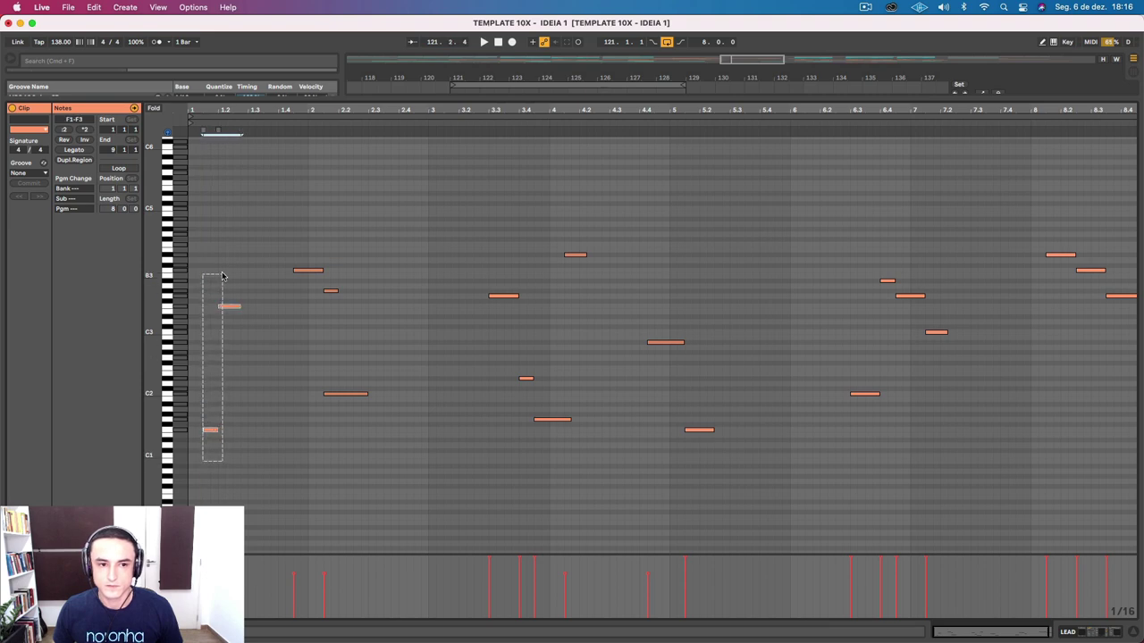
pyautogui.click(240, 428)
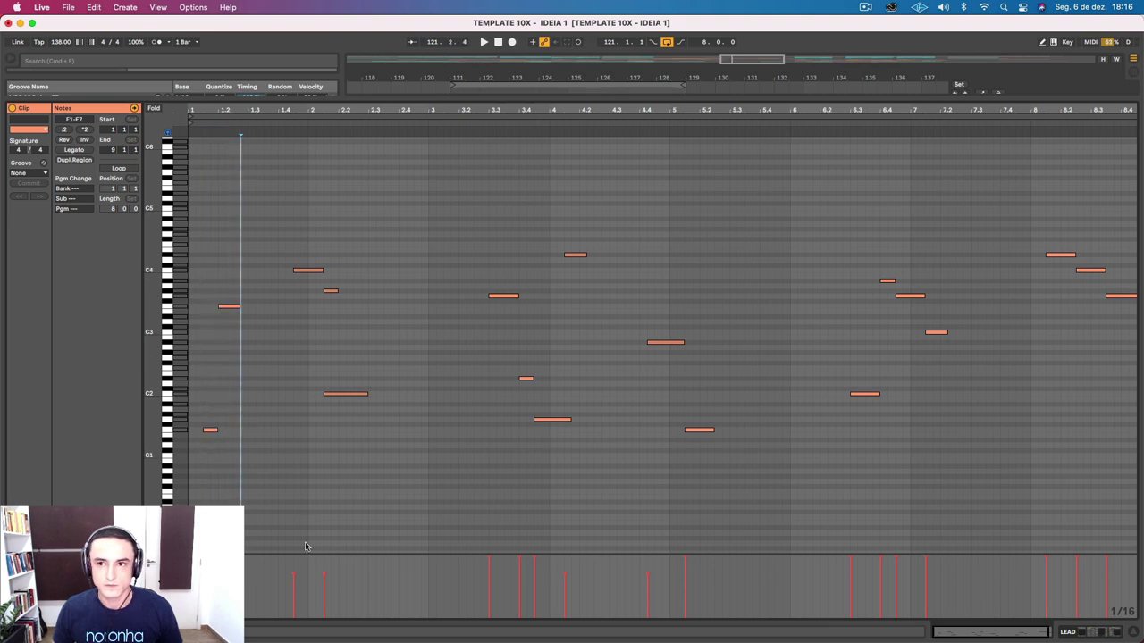
pyautogui.press('space')
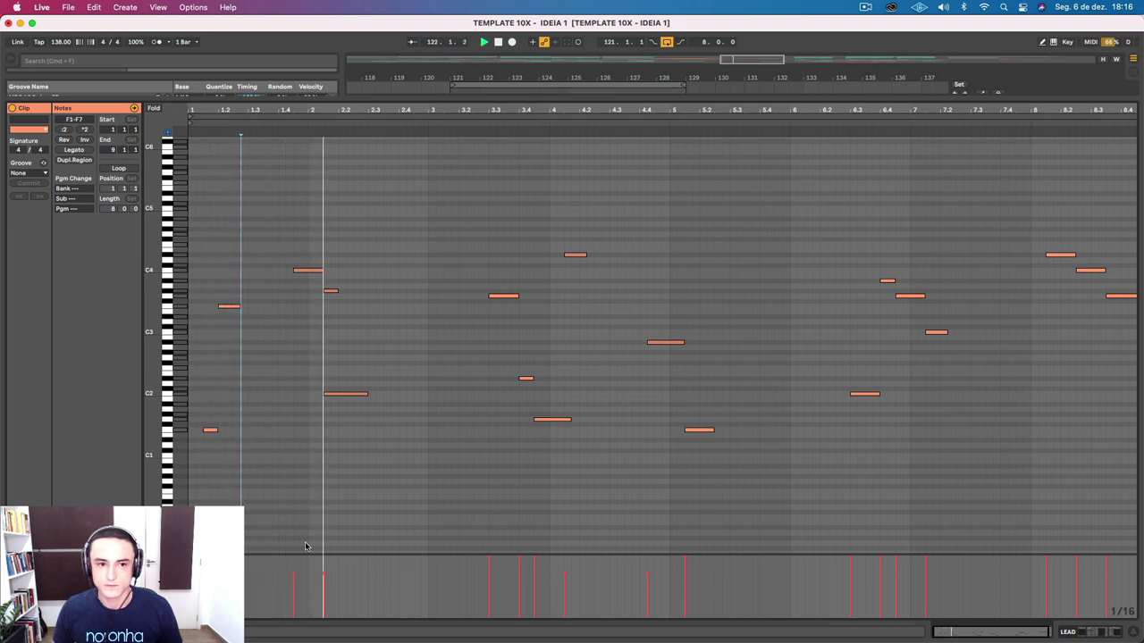
pyautogui.click(450, 471)
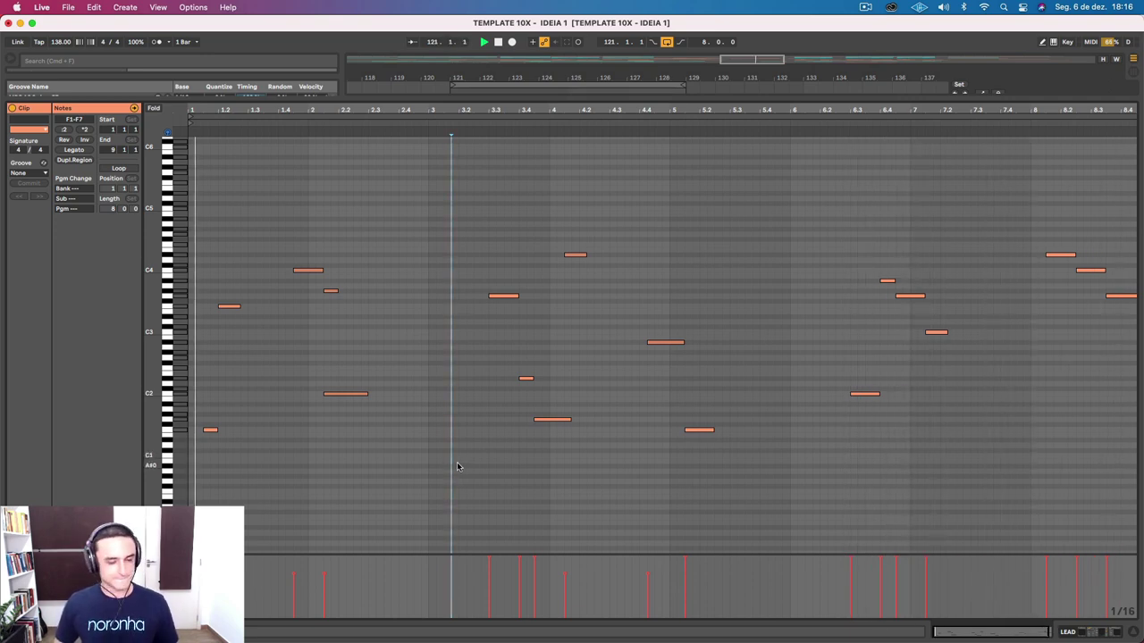
pyautogui.press('space')
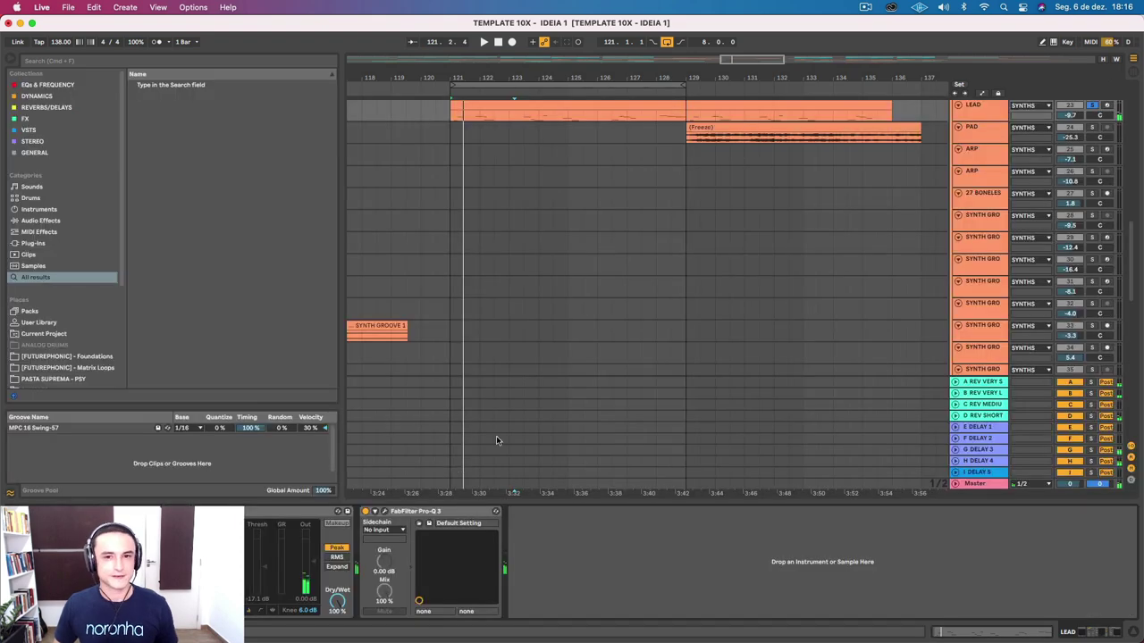
# Step: Solo only the PAD track and play its frozen clip from bar 129
pyautogui.scroll(4, 814, 222)
pyautogui.hscroll(6, 814, 223)
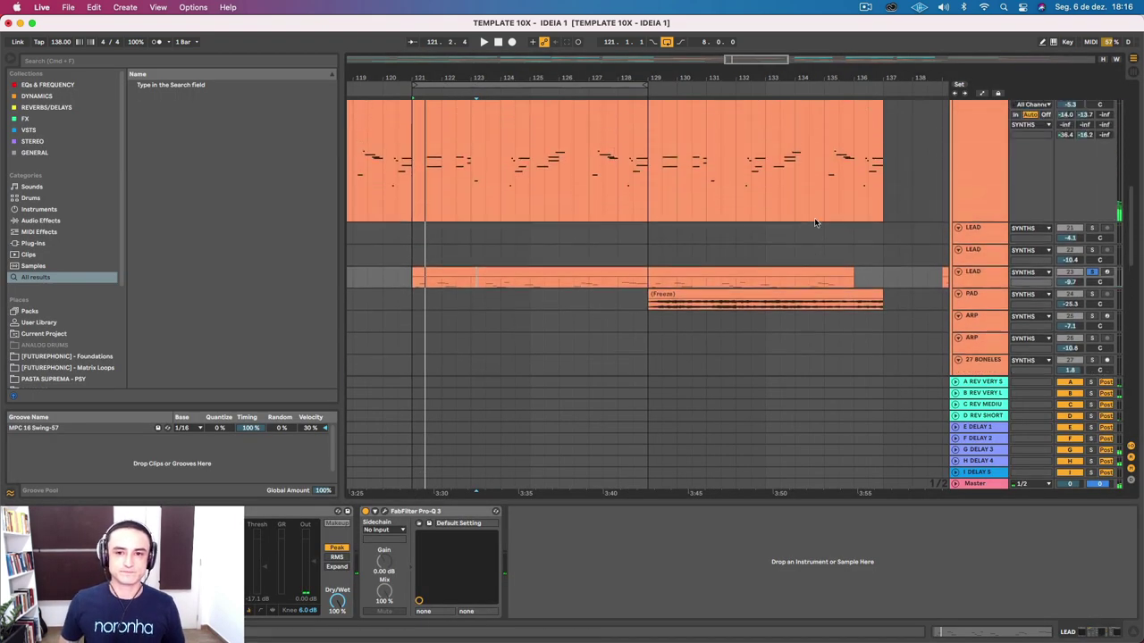
pyautogui.click(543, 304)
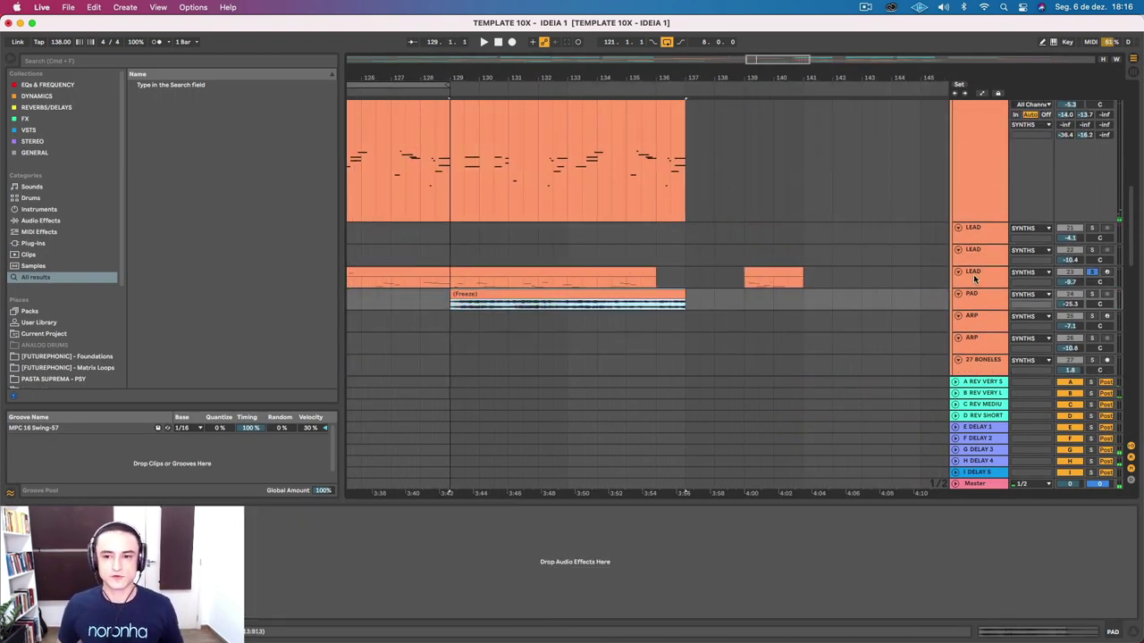
pyautogui.click(1091, 295)
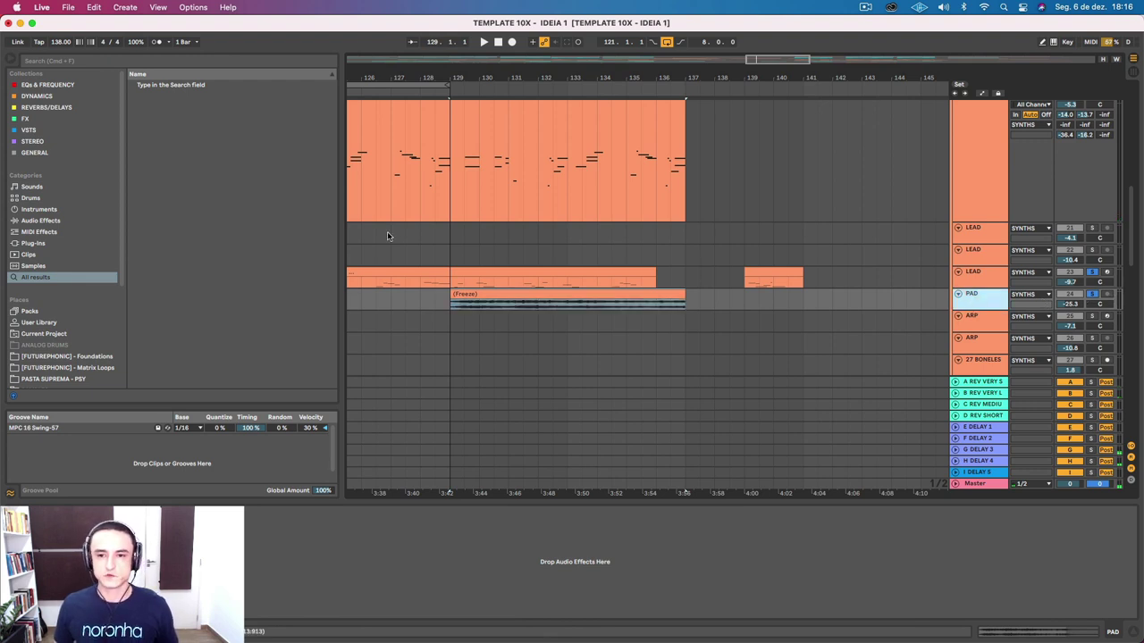
pyautogui.click(498, 292)
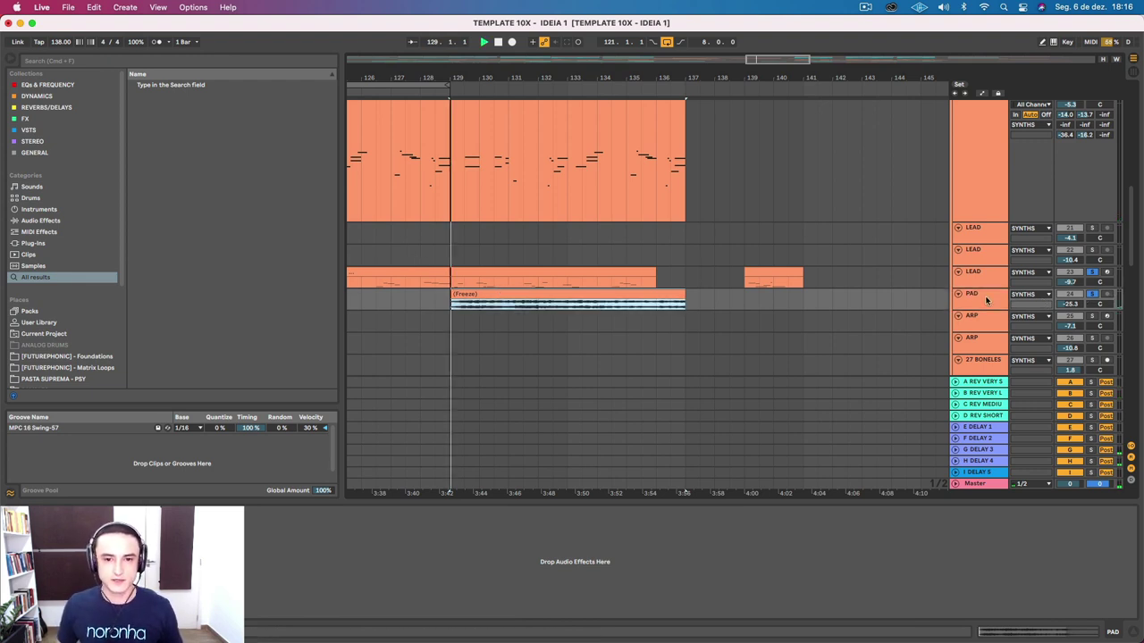
pyautogui.press('space')
pyautogui.click(1092, 292)
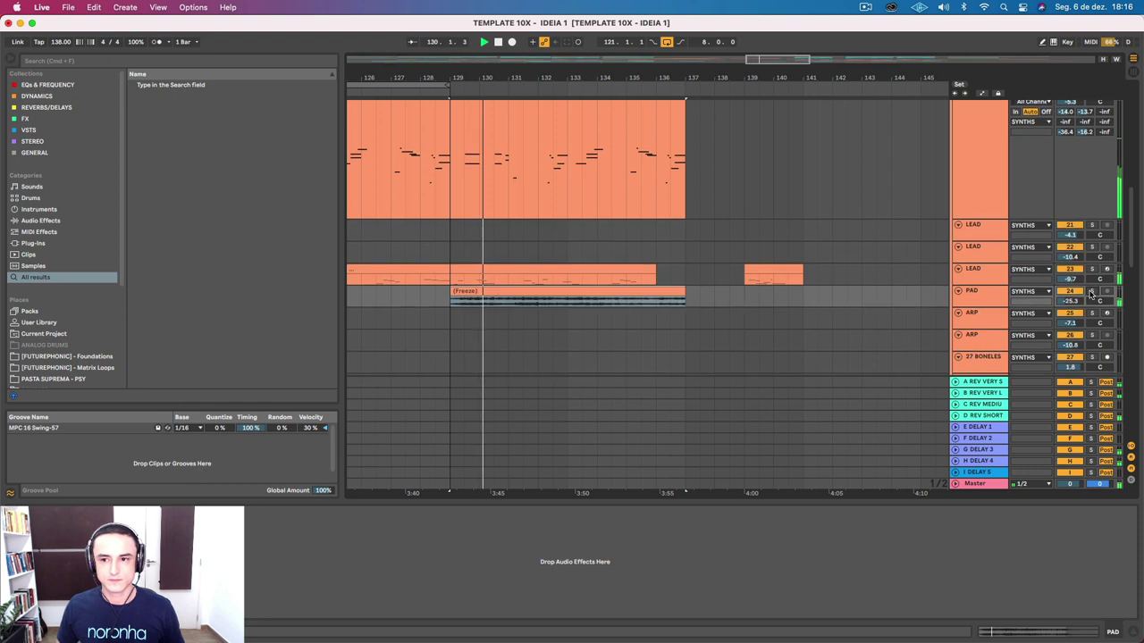
pyautogui.click(1092, 292)
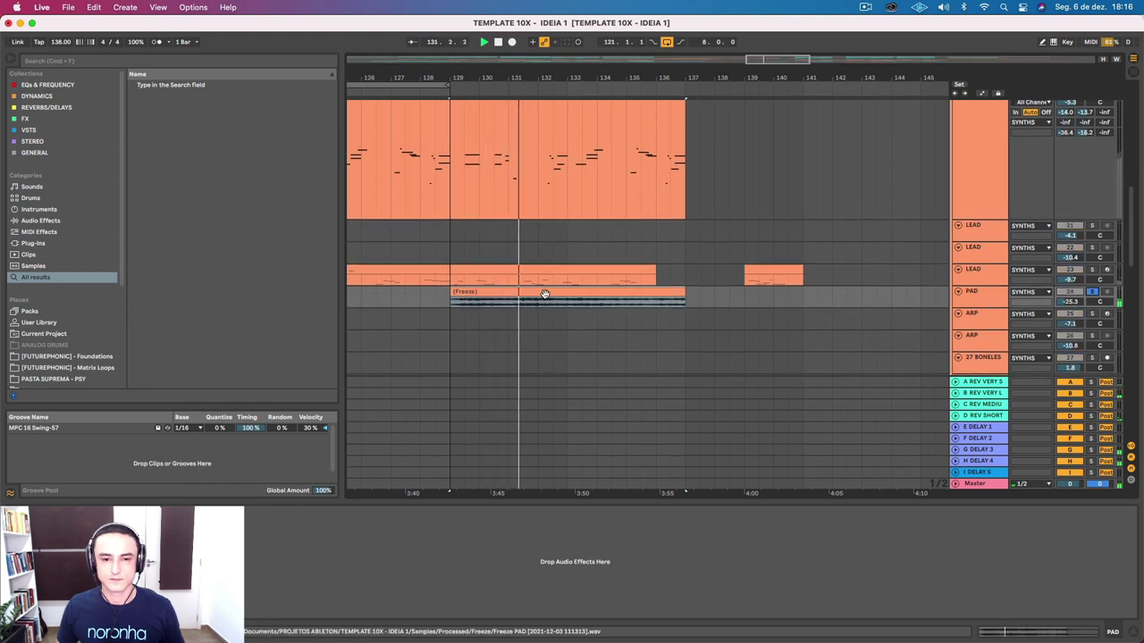
# Step: Enlarge the PAD track to examine its waveform and restart playback from the start of its clip at bar 129
pyautogui.click(967, 304)
pyautogui.moveTo(966, 307); pyautogui.dragTo(966, 358)
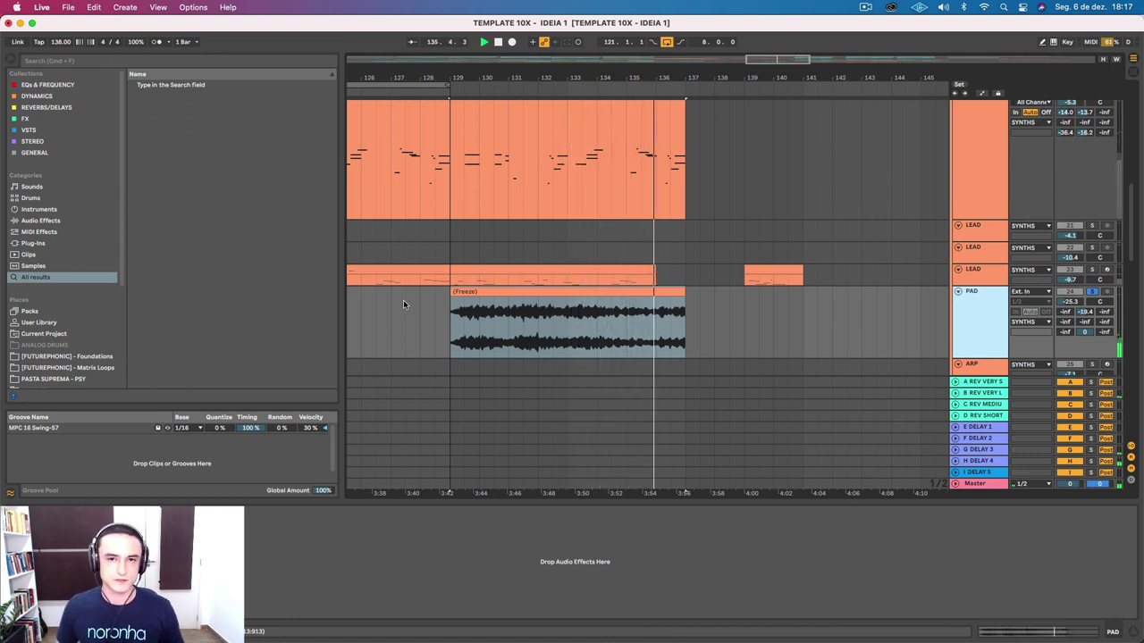
pyautogui.click(524, 289)
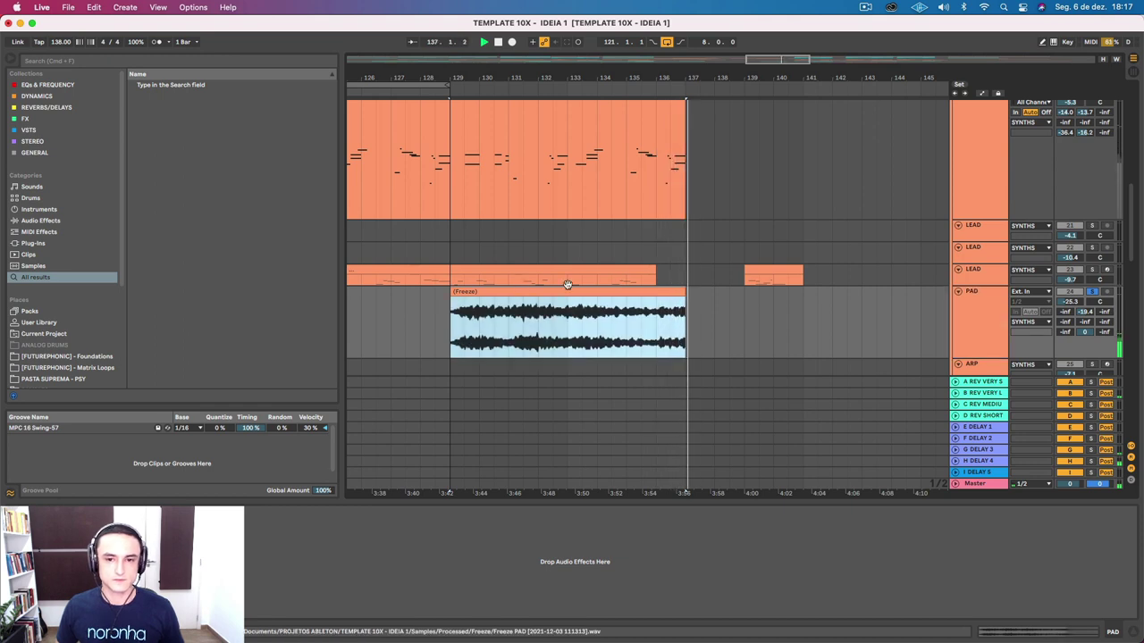
pyautogui.press('space')
pyautogui.press('space')
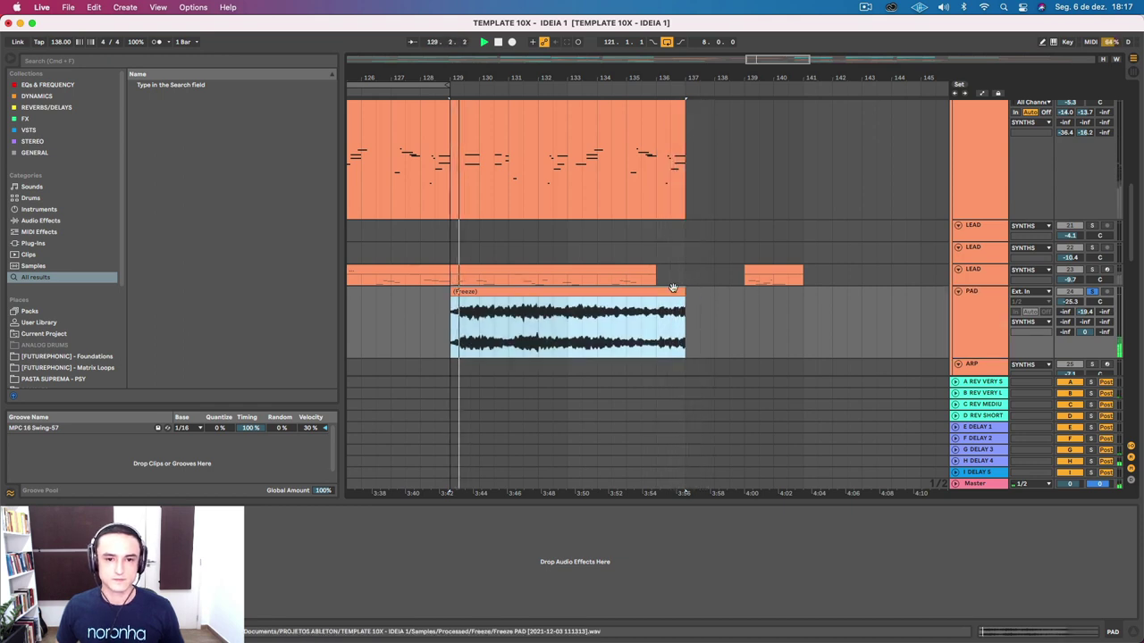
# Step: Add the fourth, third and first LEAD tracks to the PAD solo while playing, and stop playback after listening to the combination
pyautogui.keyDown('super'); pyautogui.click(1091, 270); pyautogui.keyUp('super')
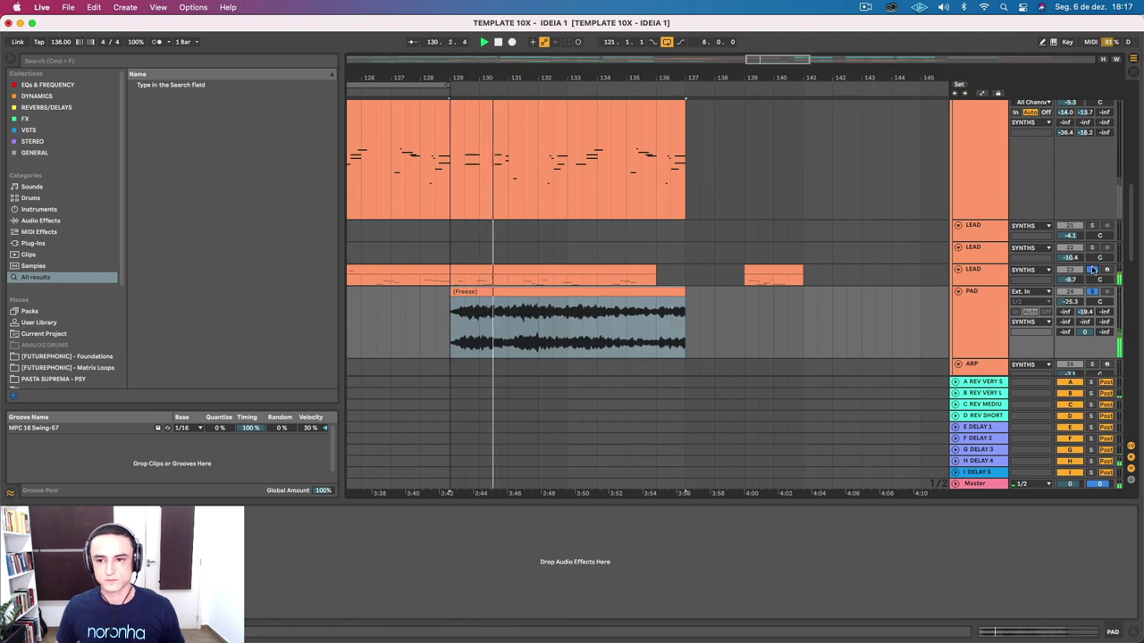
pyautogui.keyDown('super'); pyautogui.click(1091, 248); pyautogui.keyUp('super')
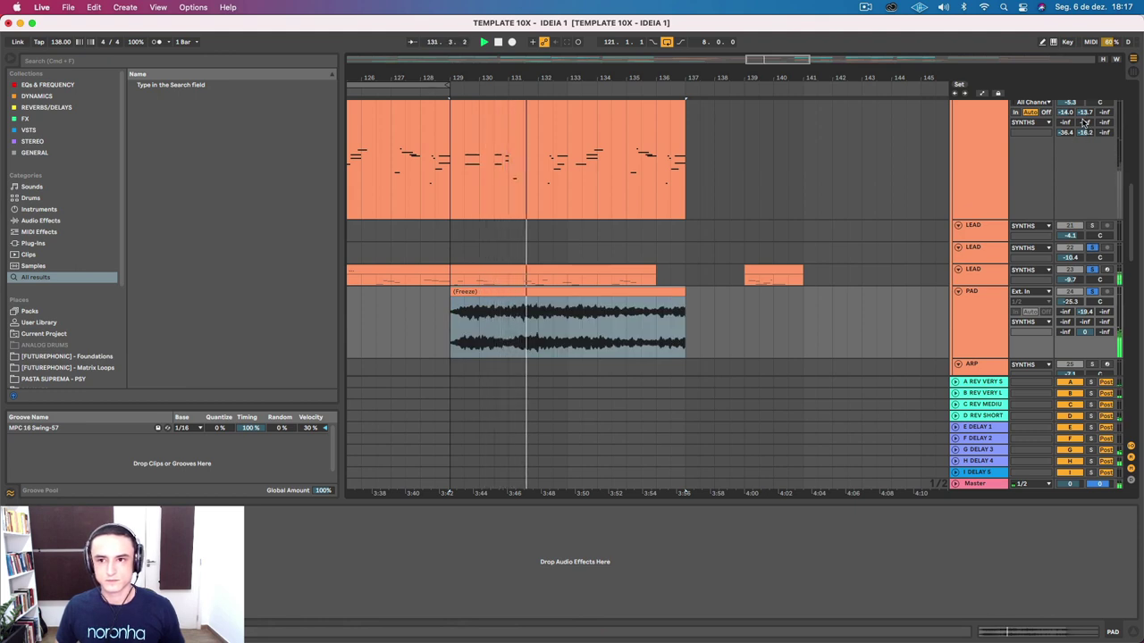
pyautogui.scroll(2, 1090, 116)
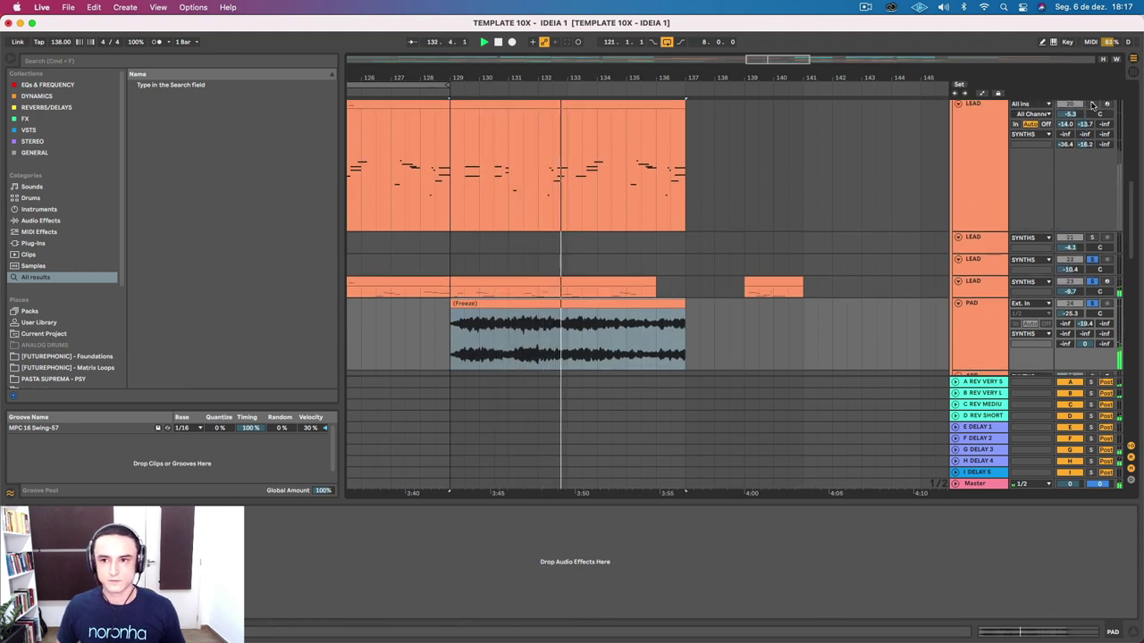
pyautogui.keyDown('super'); pyautogui.click(1091, 105); pyautogui.keyUp('super')
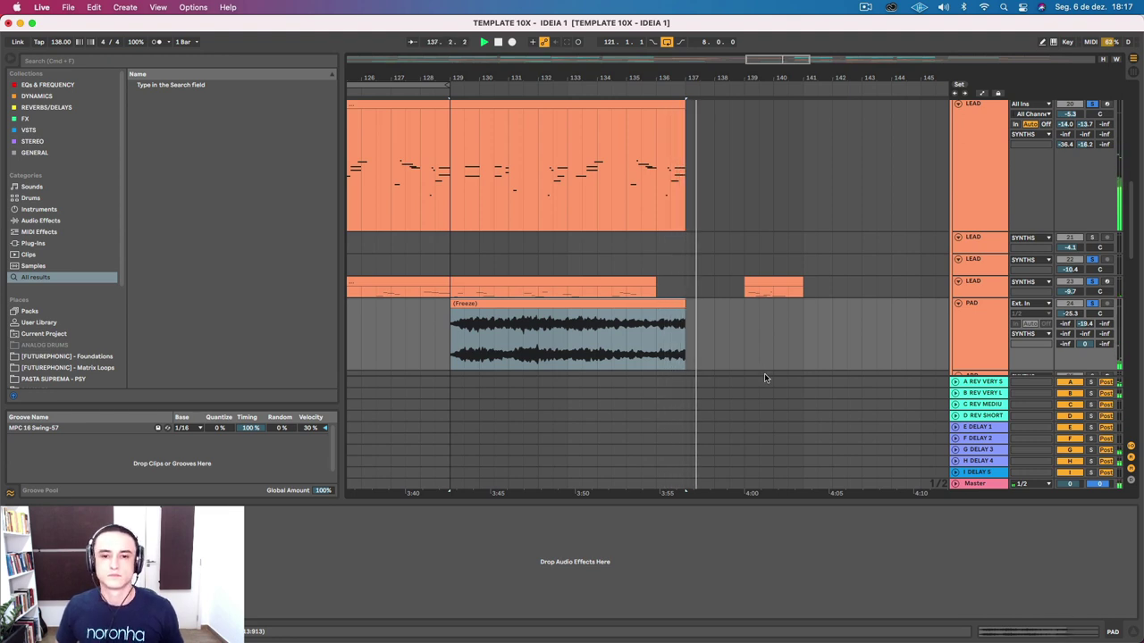
pyautogui.scroll(-2, 764, 378)
pyautogui.press('space')
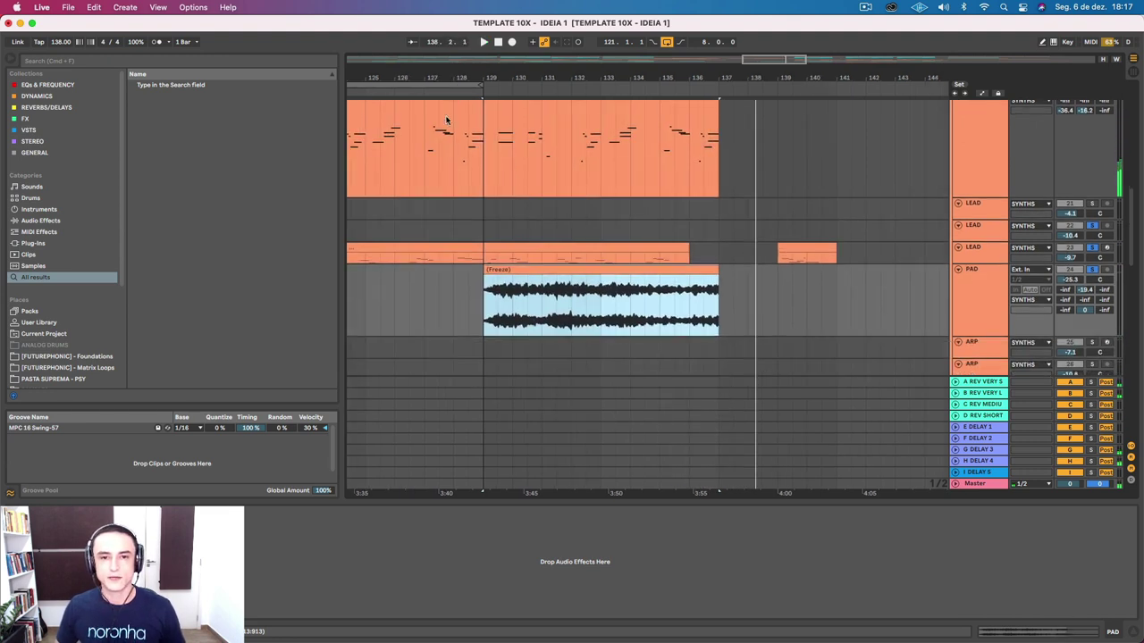
# Step: Solo the KICK track and play its first clip briefly from bar 1 of the arrangement
pyautogui.moveTo(510, 79); pyautogui.dragTo(563, 18)
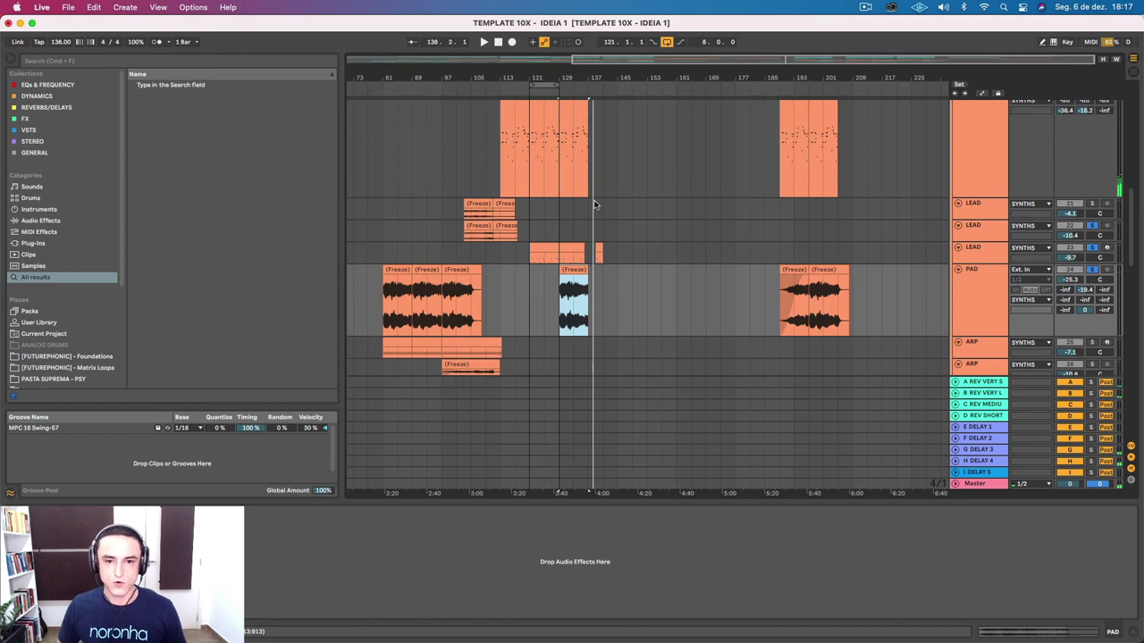
pyautogui.hscroll(-5, 593, 205)
pyautogui.scroll(10, 593, 205)
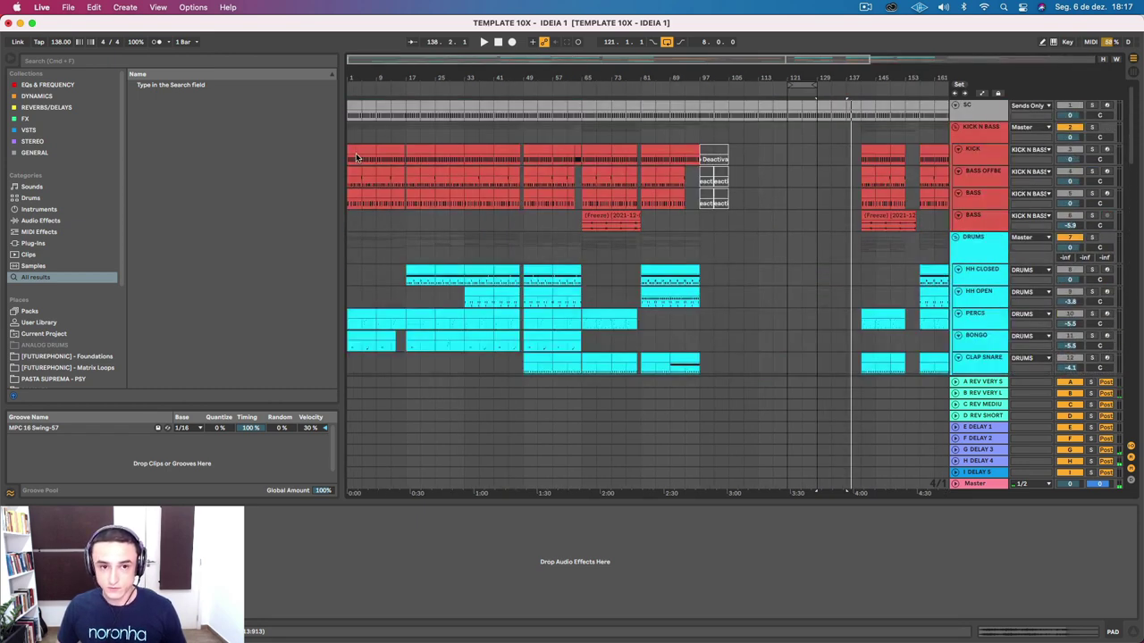
pyautogui.click(356, 157)
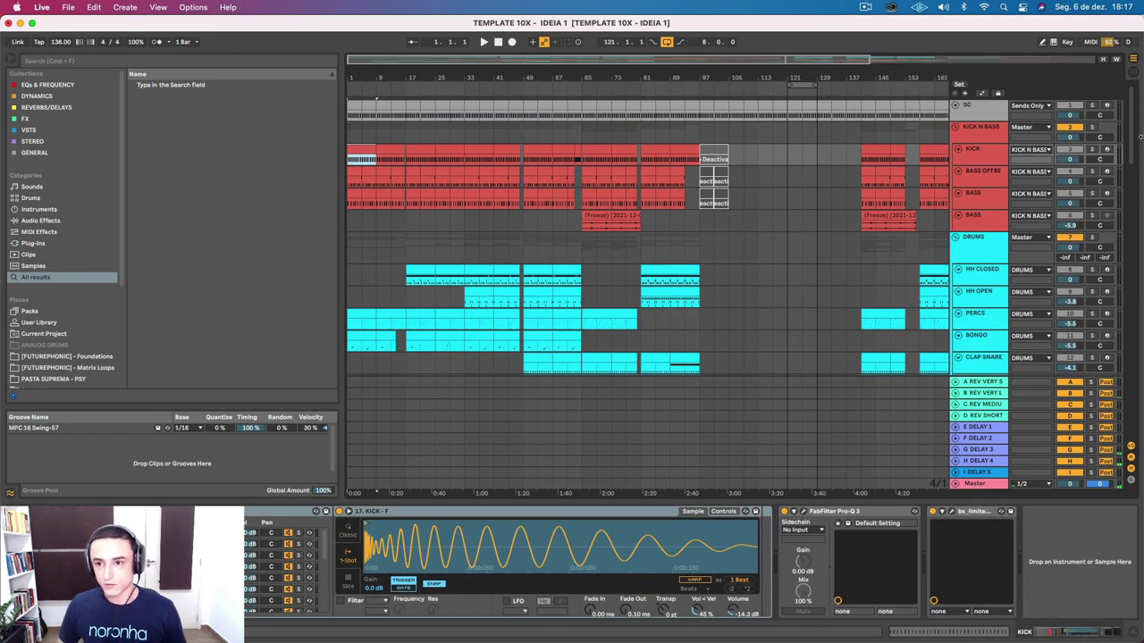
pyautogui.click(1092, 151)
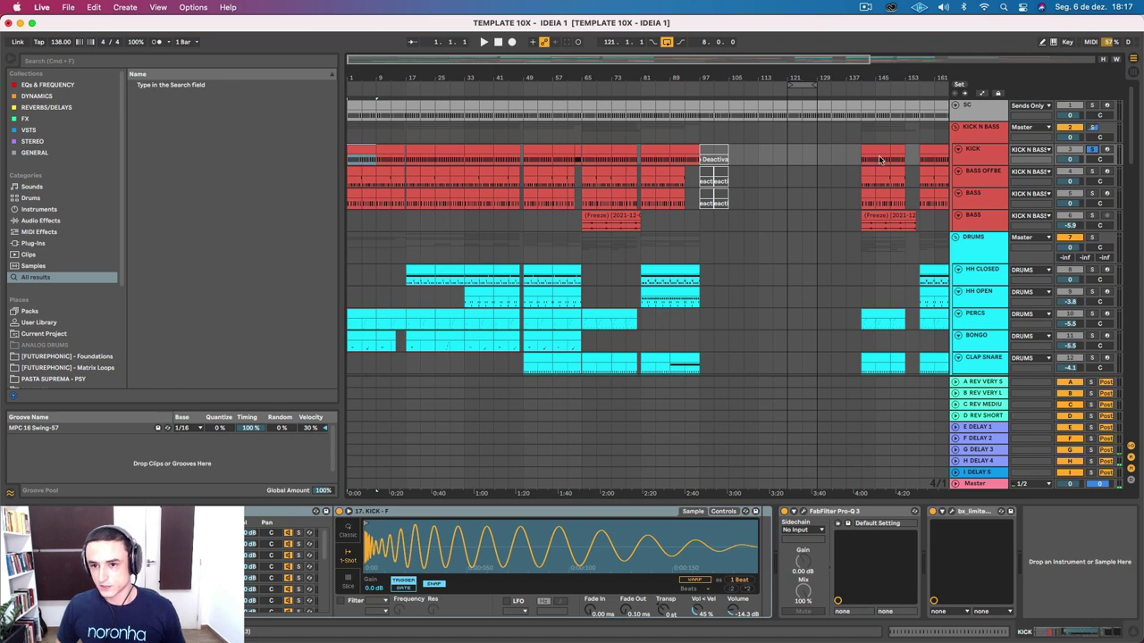
pyautogui.click(985, 153)
pyautogui.press('space')
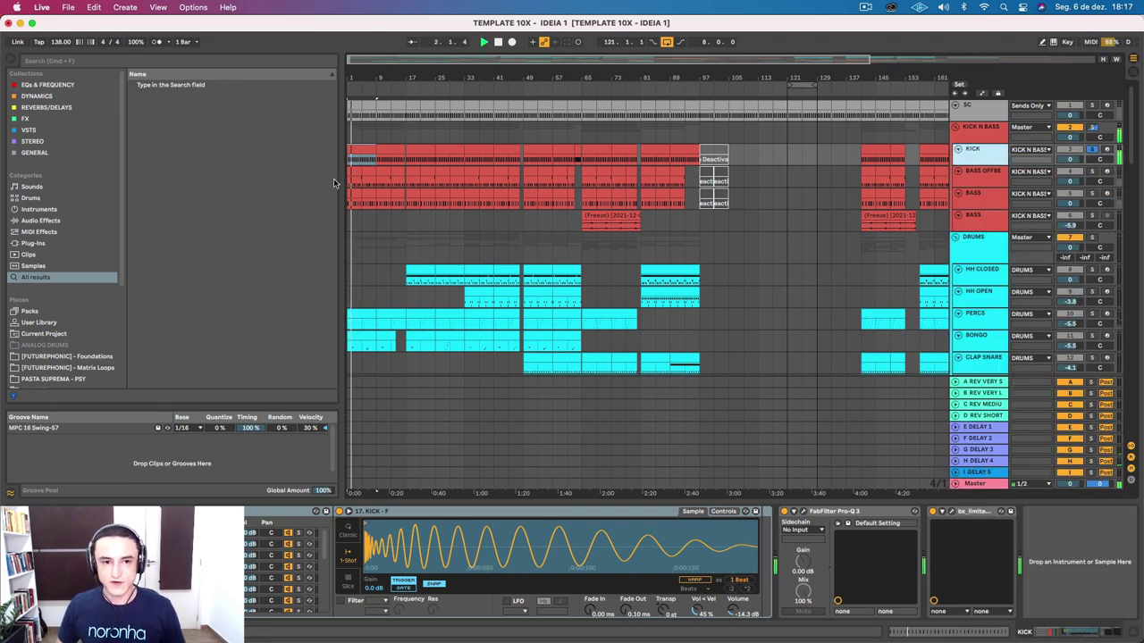
pyautogui.press('space')
# Step: Inspect the notes of the BASS OFFBEAT and BASS clips at bar 1 in the enlarged note editor, and reselect the first BASS clip
pyautogui.moveTo(402, 76); pyautogui.dragTo(402, 232)
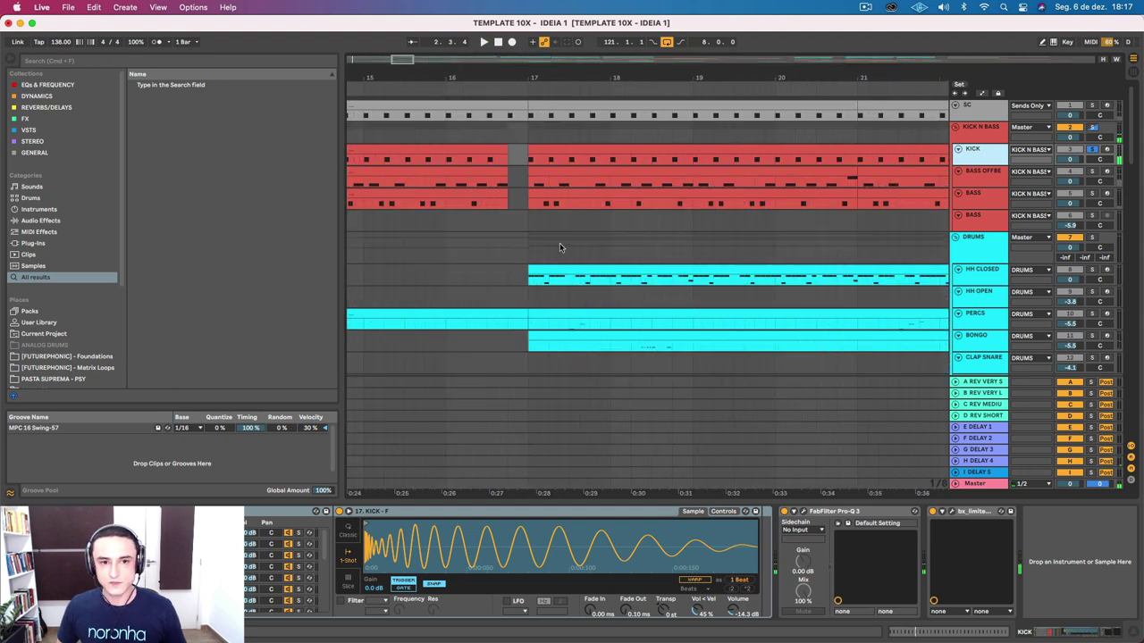
pyautogui.hscroll(-10, 384, 176)
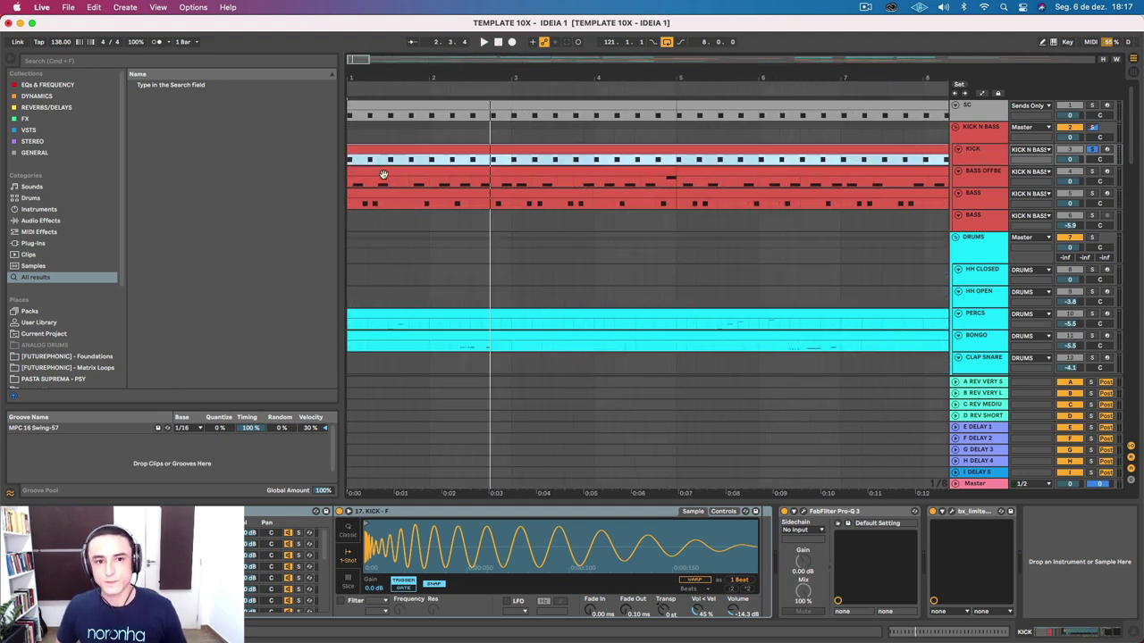
pyautogui.doubleClick(381, 171)
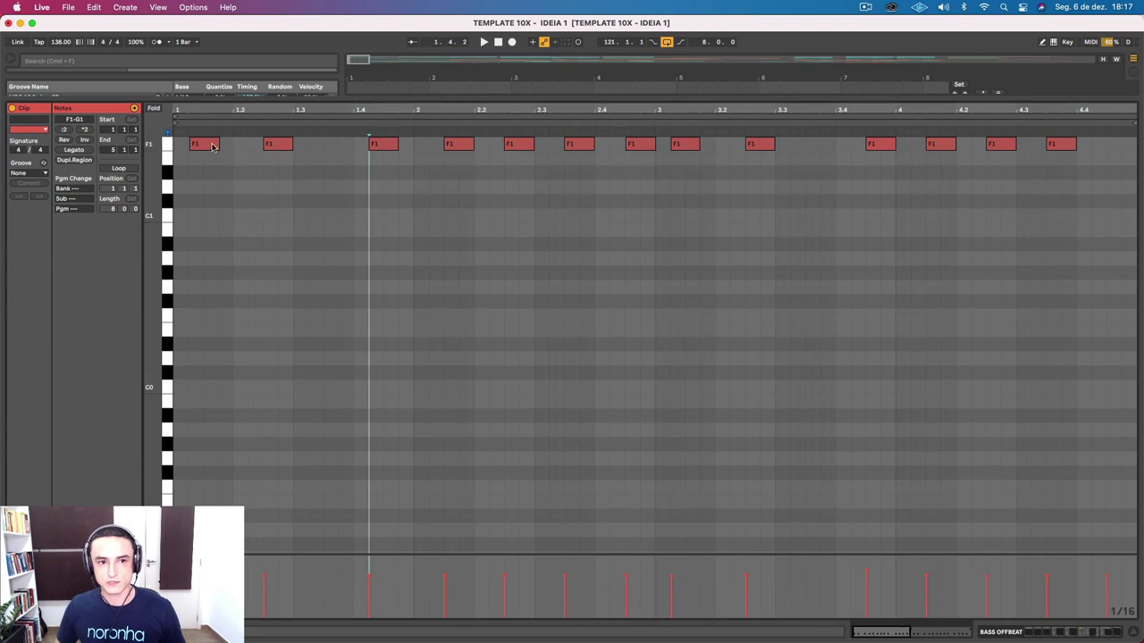
pyautogui.click(279, 144)
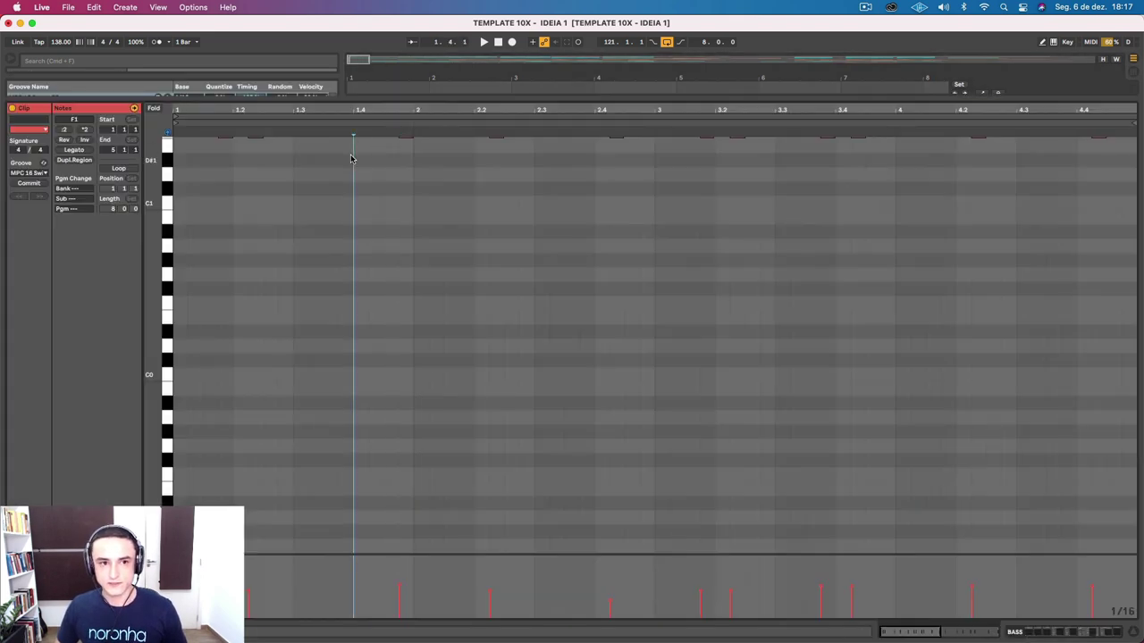
pyautogui.scroll(3, 350, 158)
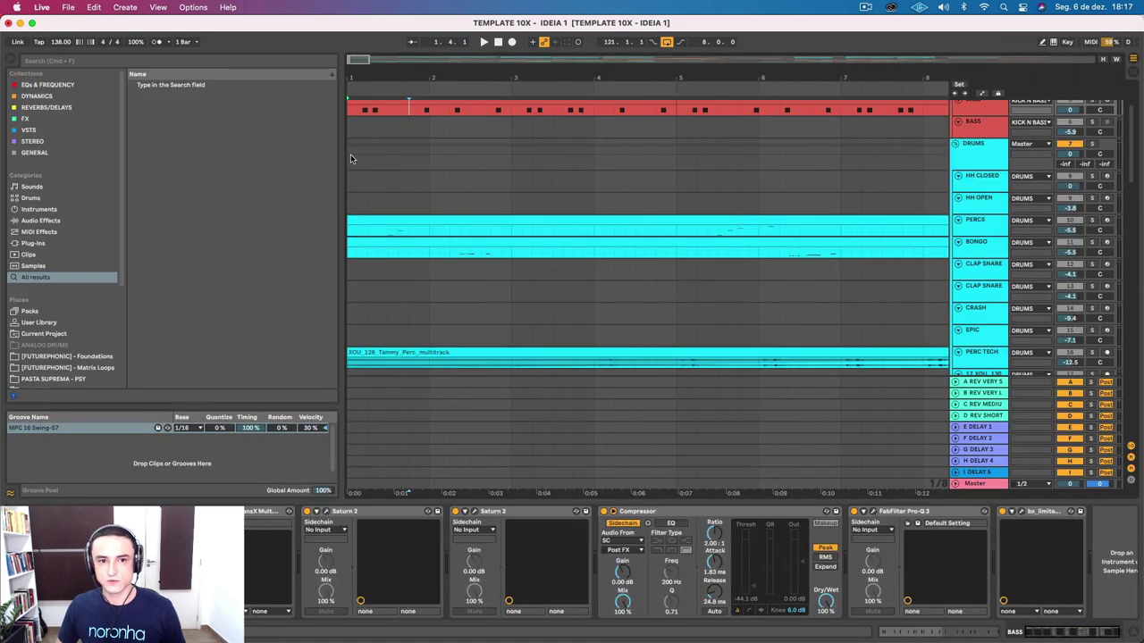
pyautogui.scroll(4, 350, 158)
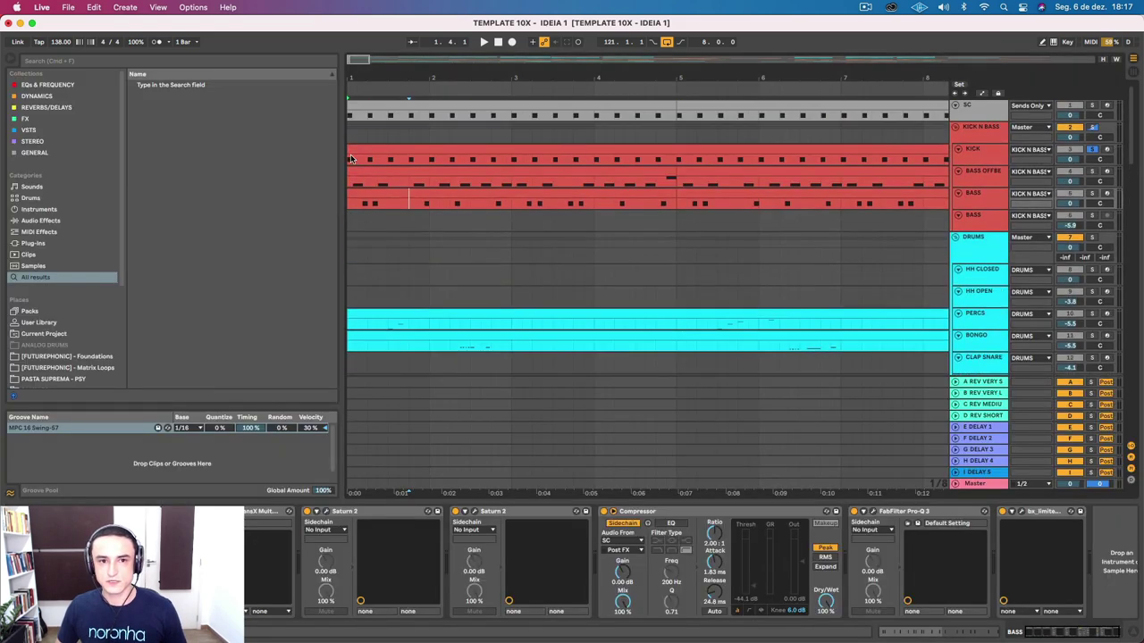
pyautogui.click(381, 171)
pyautogui.click(387, 193)
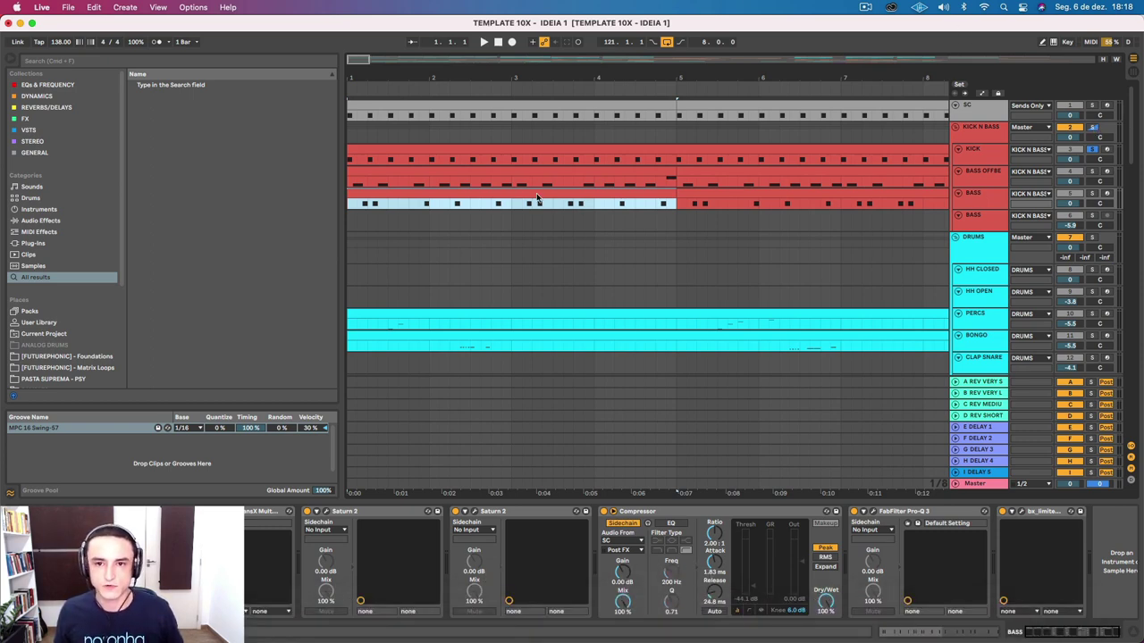
pyautogui.click(864, 8)
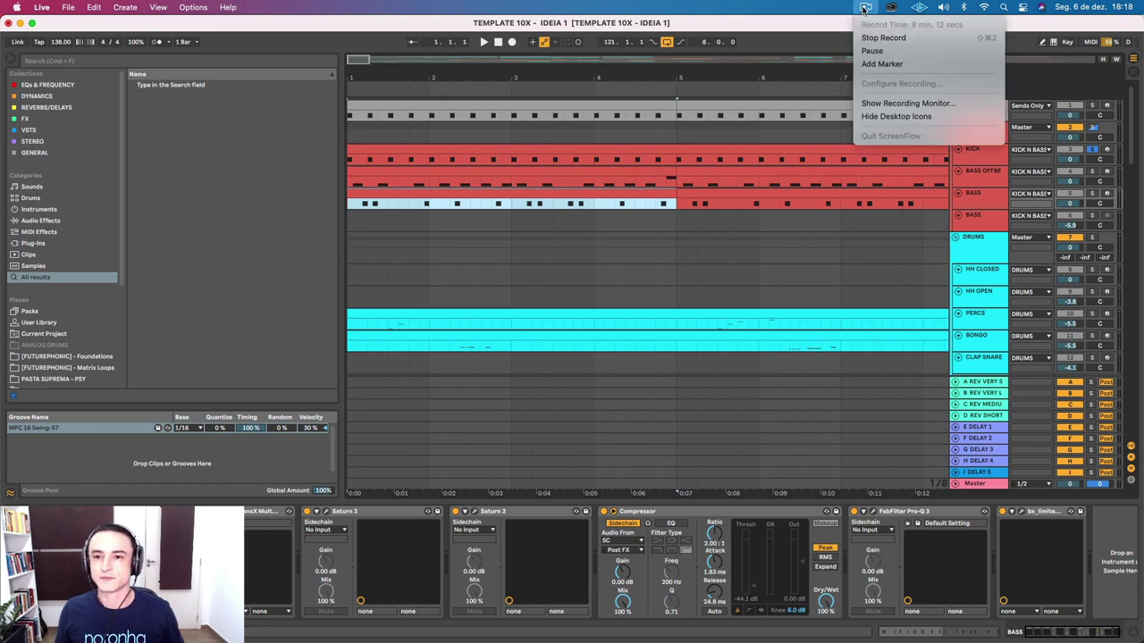
pyautogui.click(880, 37)
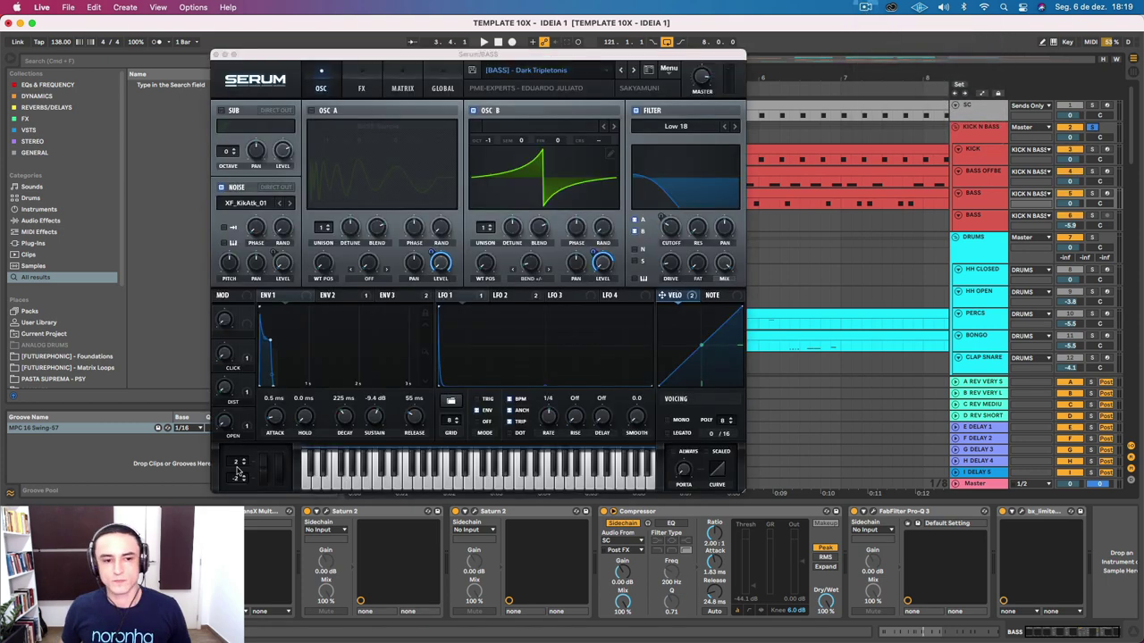
# Step: Review LFO 1, ENV 1, LFO 2 and ENV 2 of the BASS track's Serum patch, and close the synth window
pyautogui.click(466, 298)
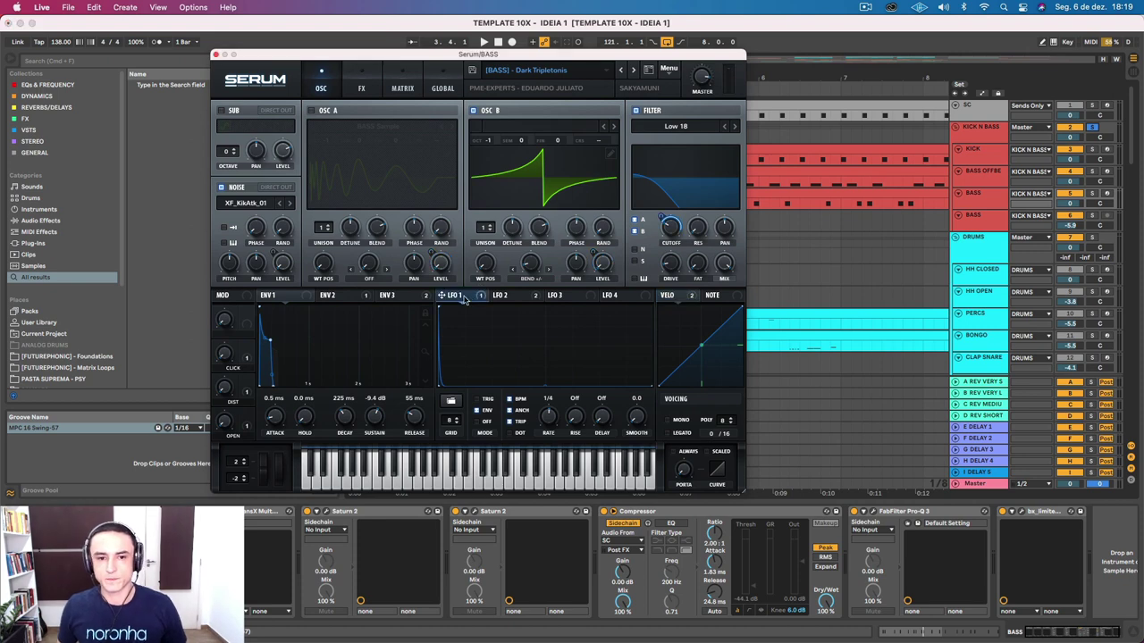
pyautogui.click(298, 301)
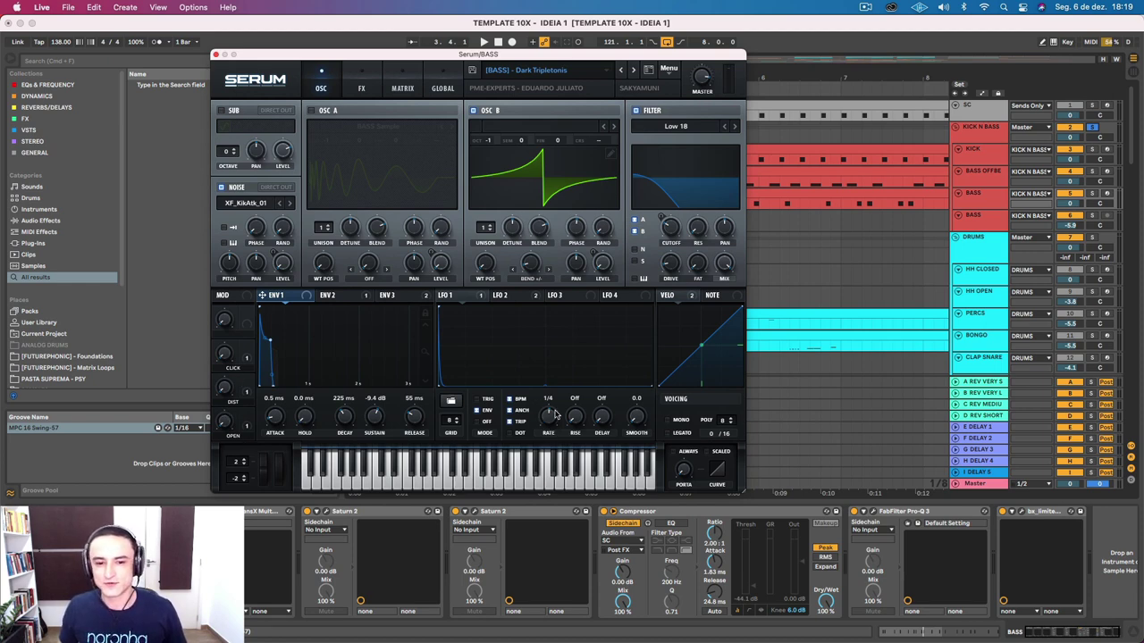
pyautogui.click(537, 295)
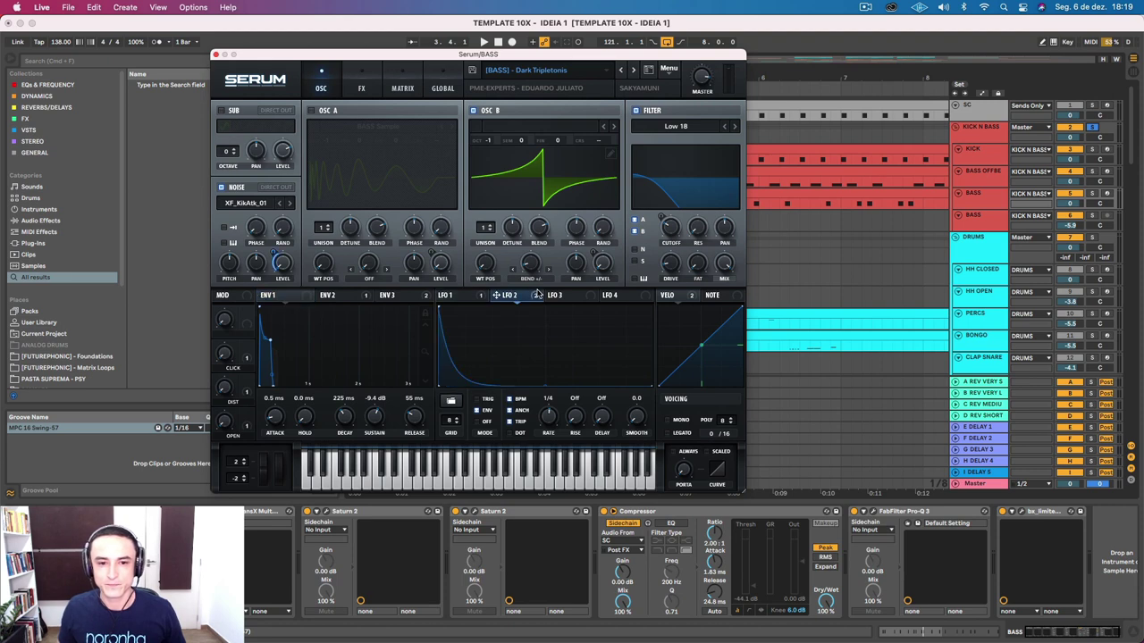
pyautogui.click(333, 296)
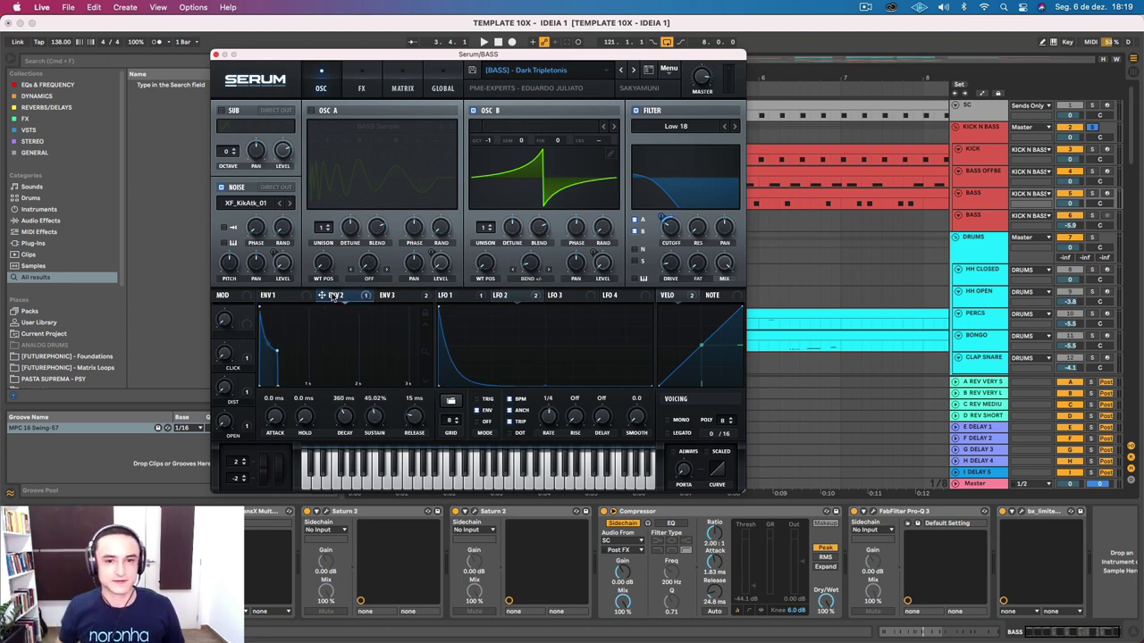
pyautogui.click(215, 57)
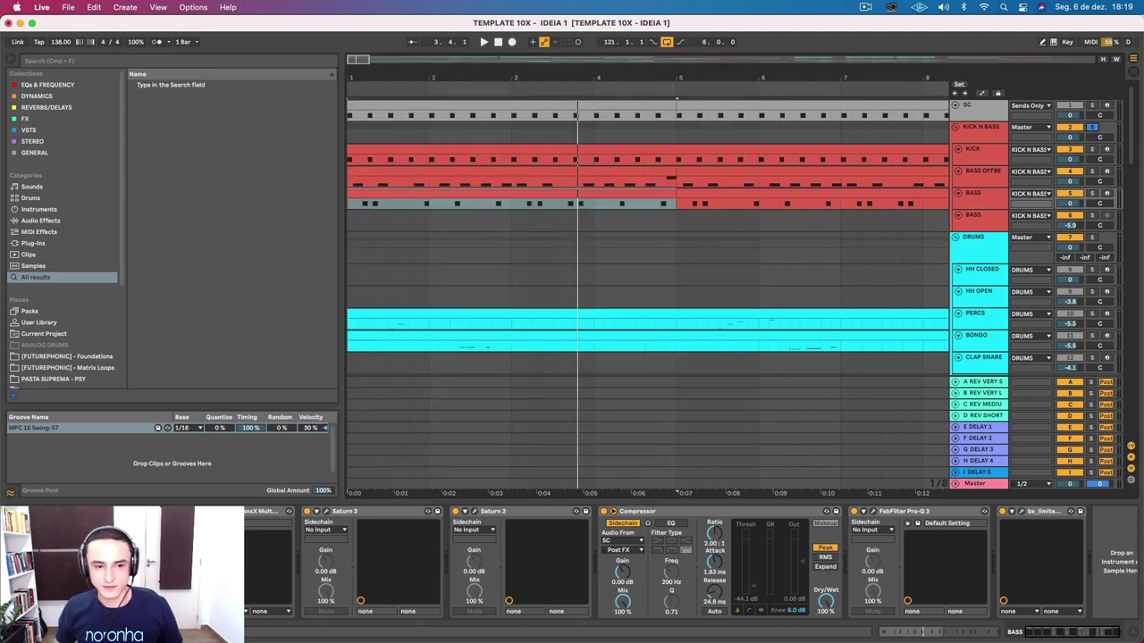
# Step: Open the TransX Multi Stereo effect of the BASS track to examine its band settings
pyautogui.click(259, 512)
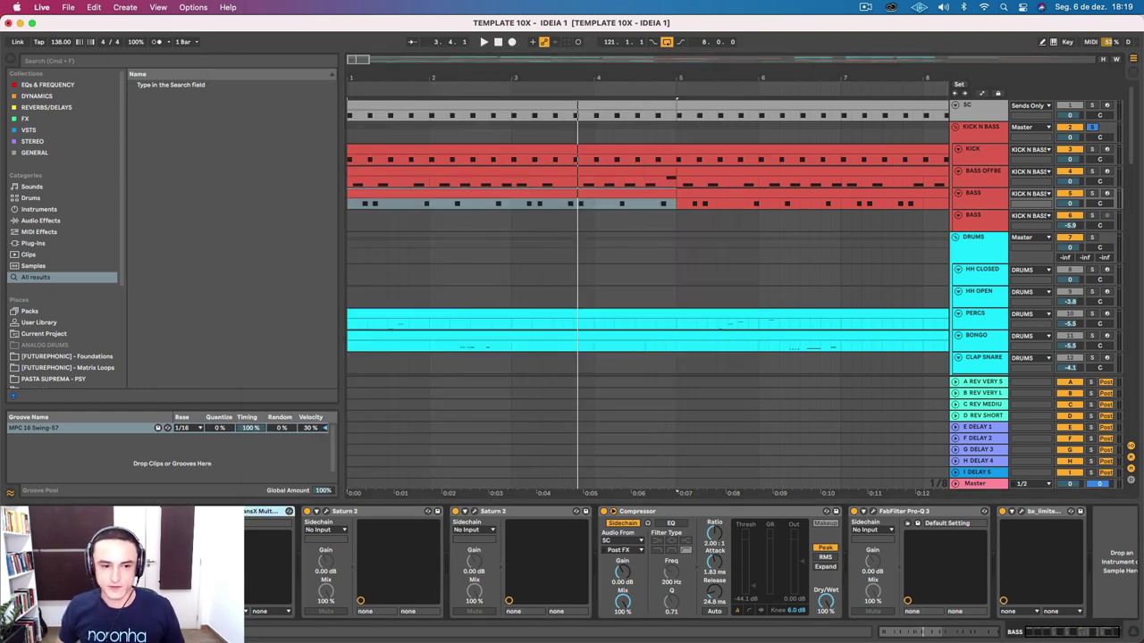
pyautogui.click(230, 512)
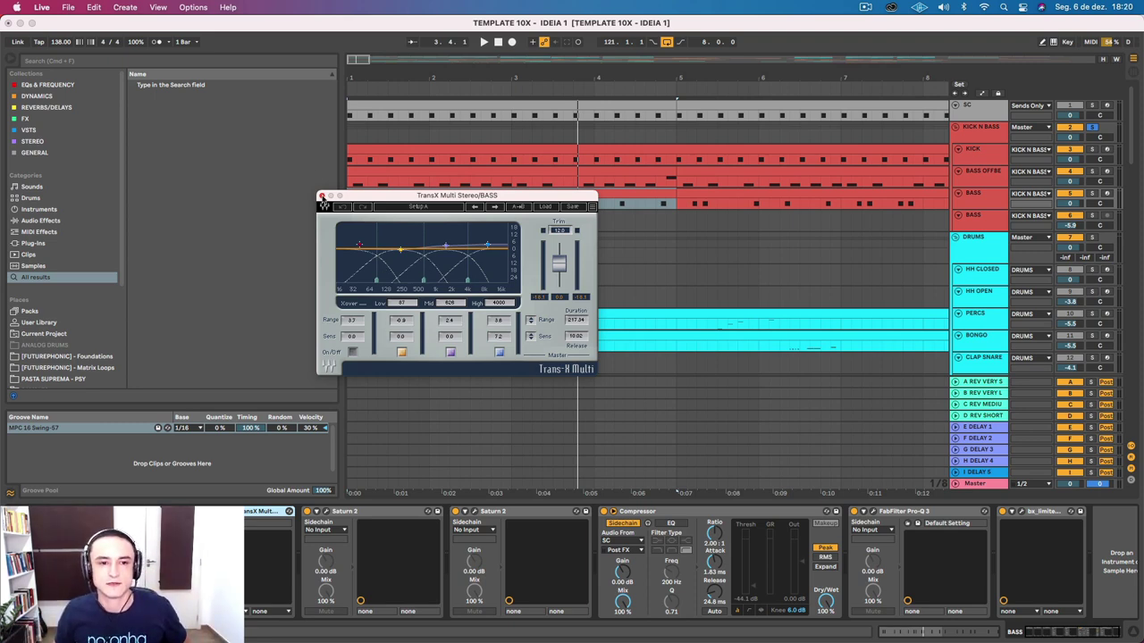
# Step: Close the TransX Multi window and review the Saturn 2, FabFilter Pro-Q 3 and bx_limiter effects on the BASS track
pyautogui.click(322, 196)
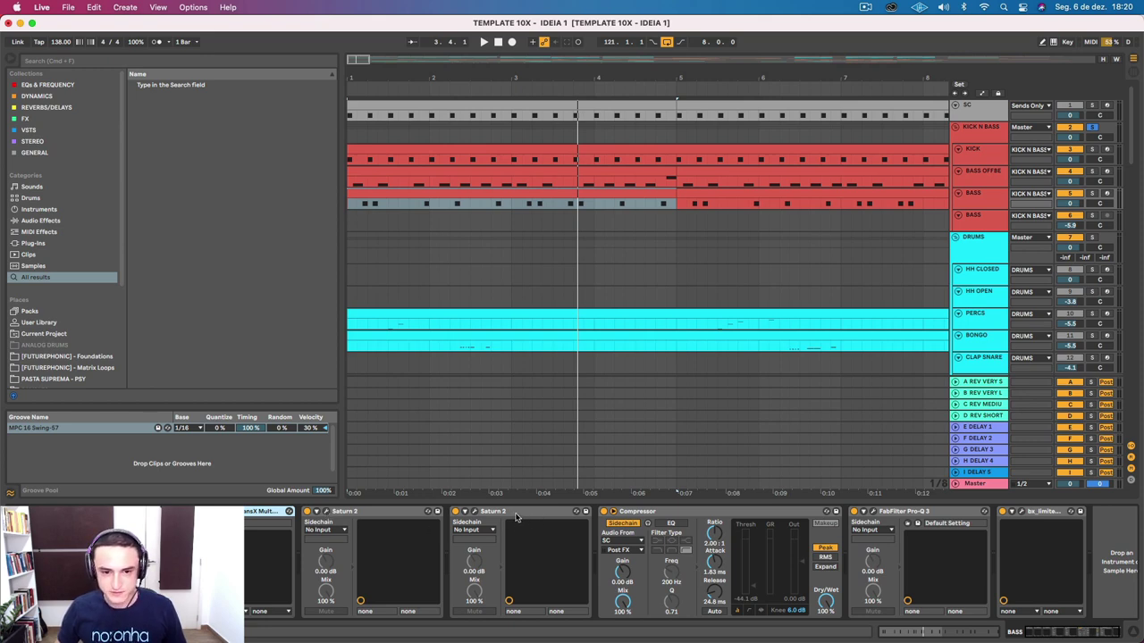
pyautogui.click(927, 516)
pyautogui.click(1047, 515)
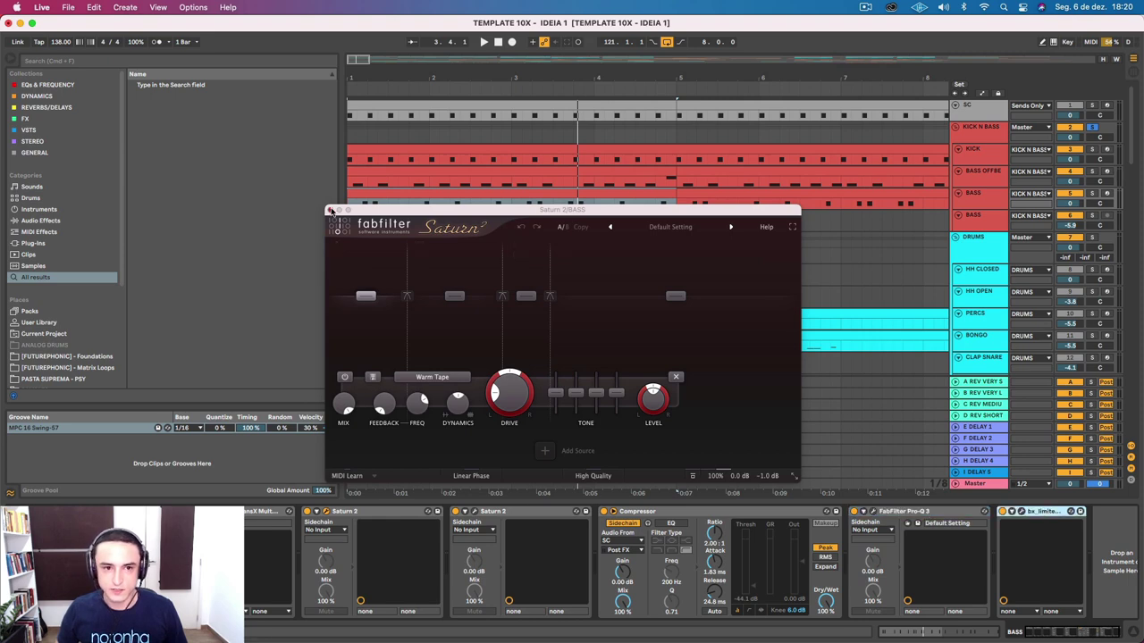
pyautogui.click(330, 210)
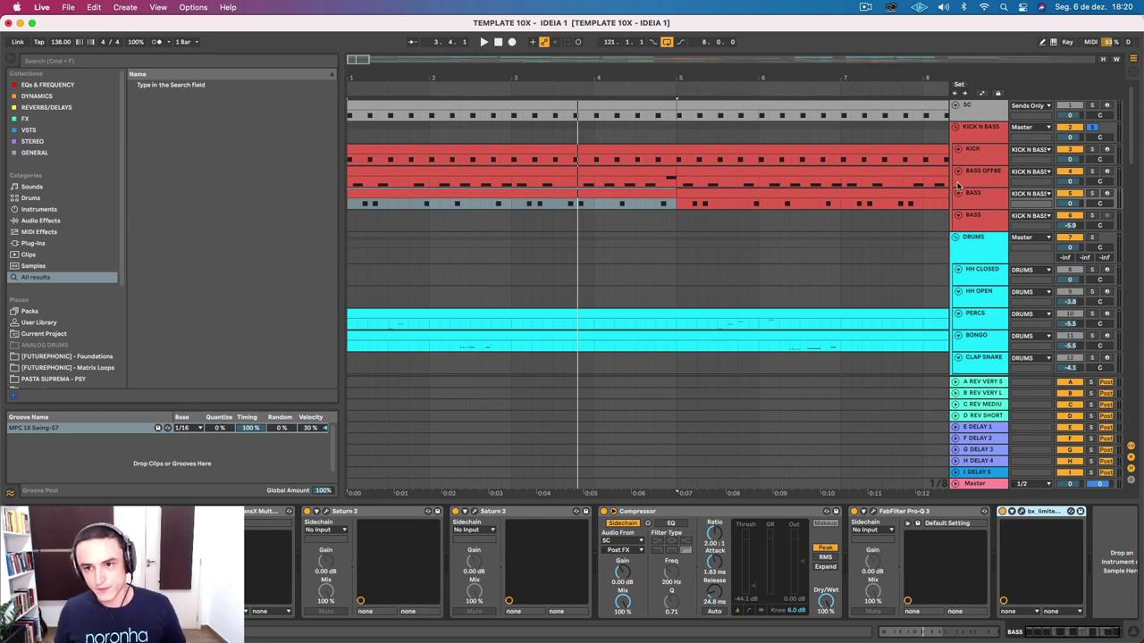
# Step: Select the KICK N BASS group and play its soloed kick and bass tracks together
pyautogui.click(970, 138)
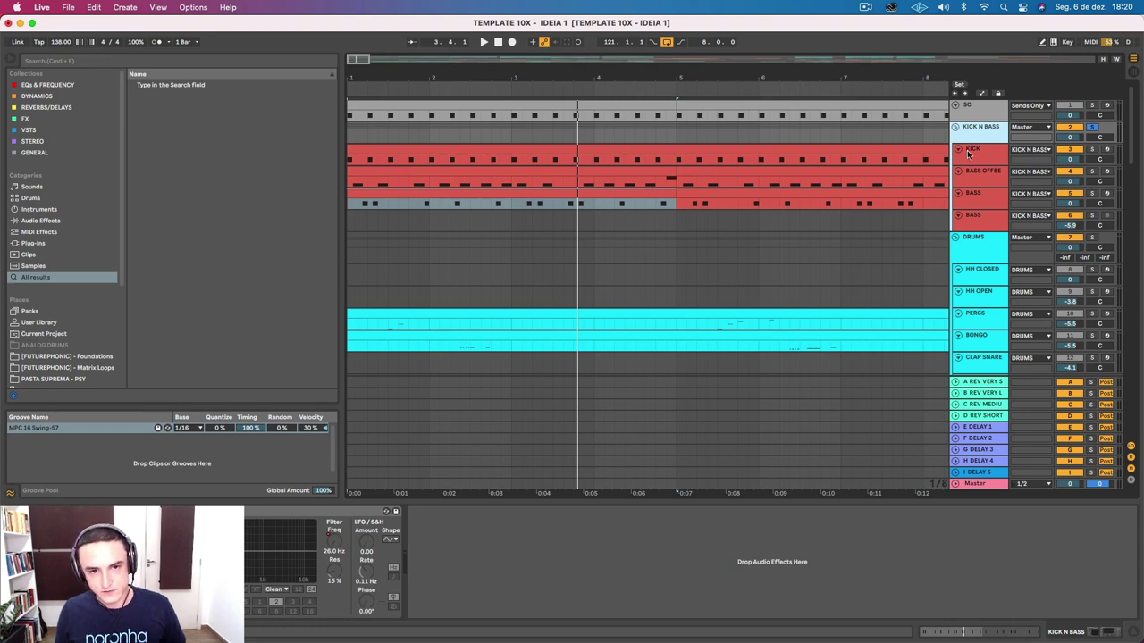
pyautogui.press('space')
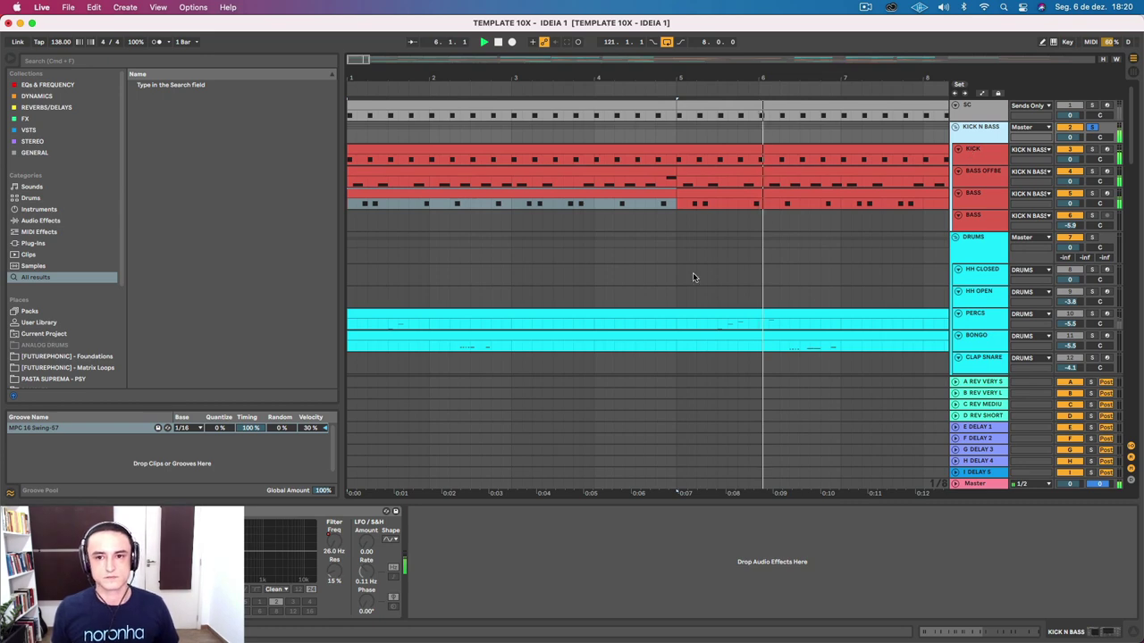
pyautogui.hscroll(5, 695, 268)
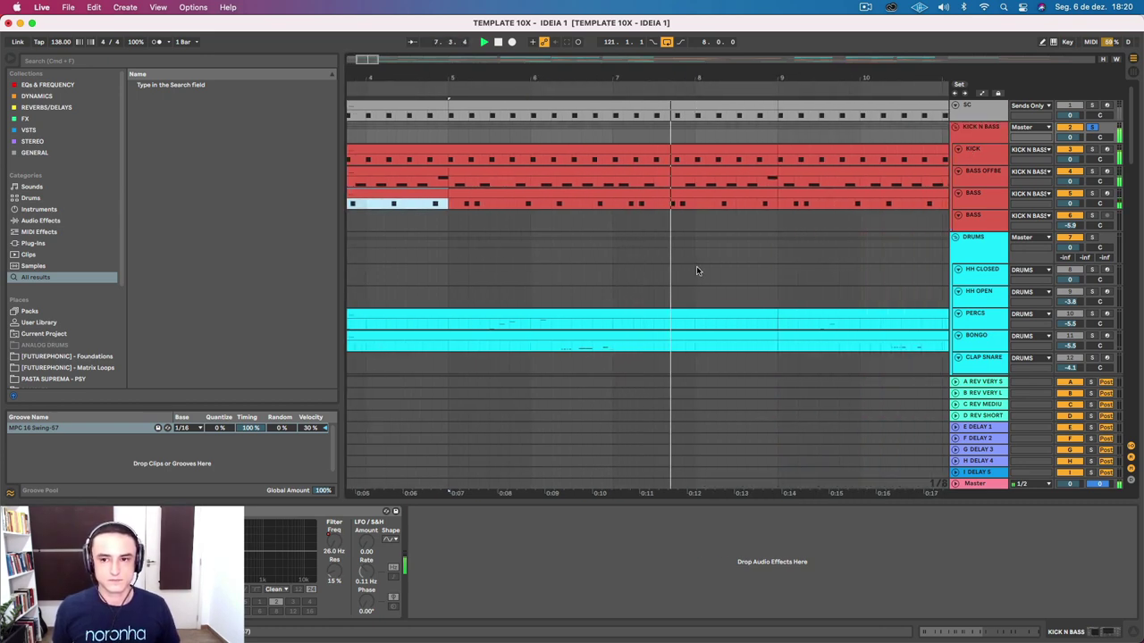
pyautogui.press('-')
pyautogui.press('-')
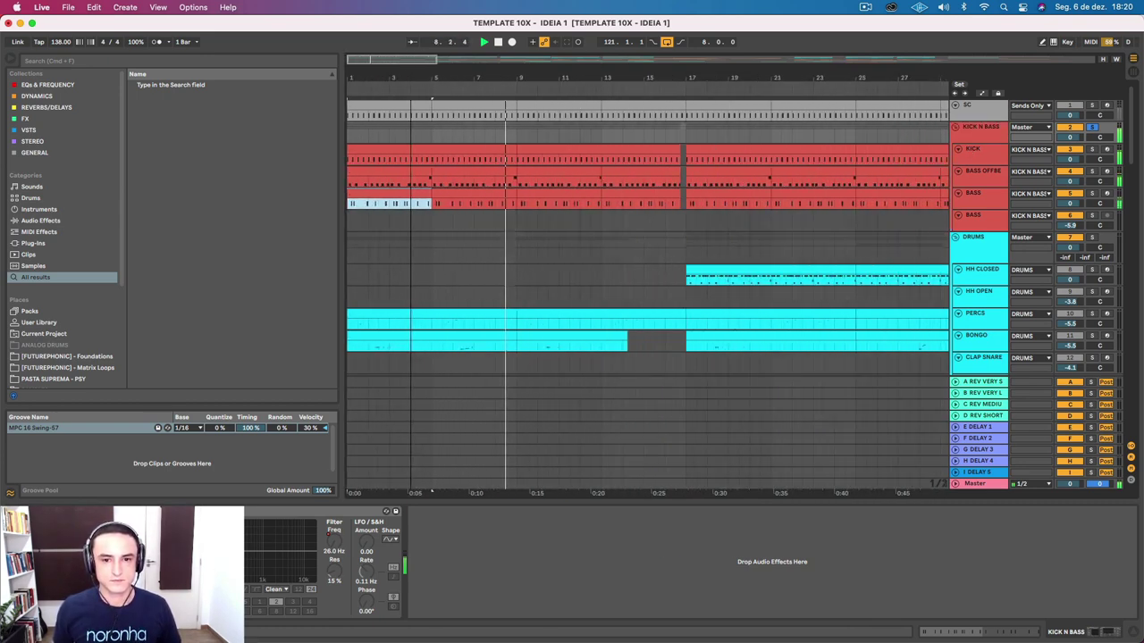
# Step: Inspect the first PERCS clip in the enlarged note editor, selecting its first note, and return to the arrangement
pyautogui.click(373, 318)
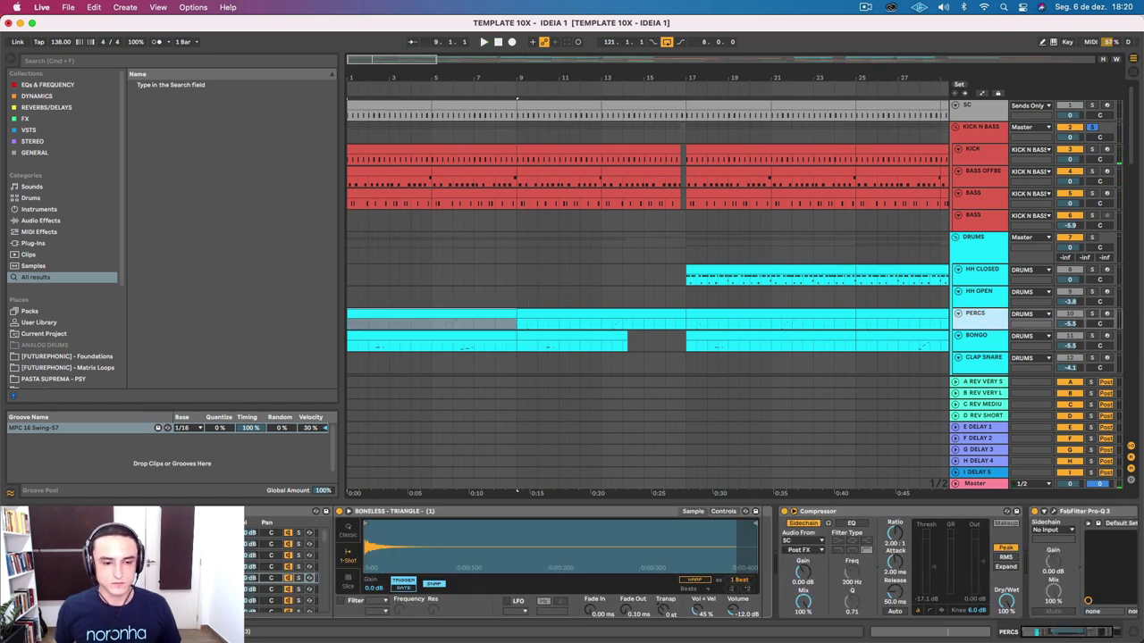
pyautogui.doubleClick(426, 313)
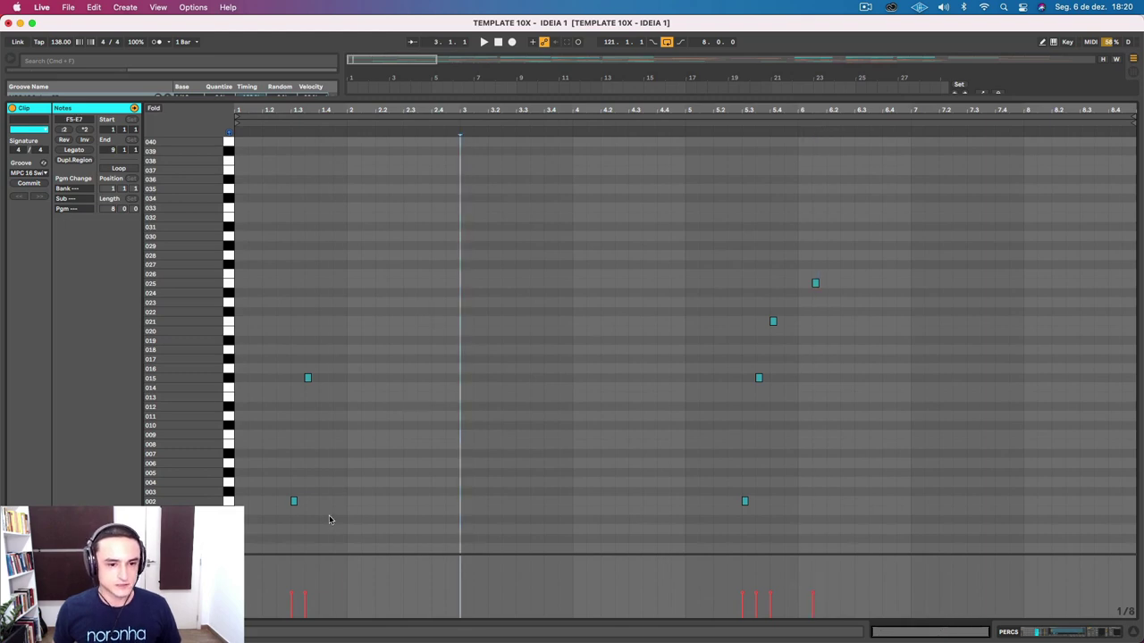
pyautogui.press('space')
pyautogui.moveTo(331, 520); pyautogui.dragTo(256, 479)
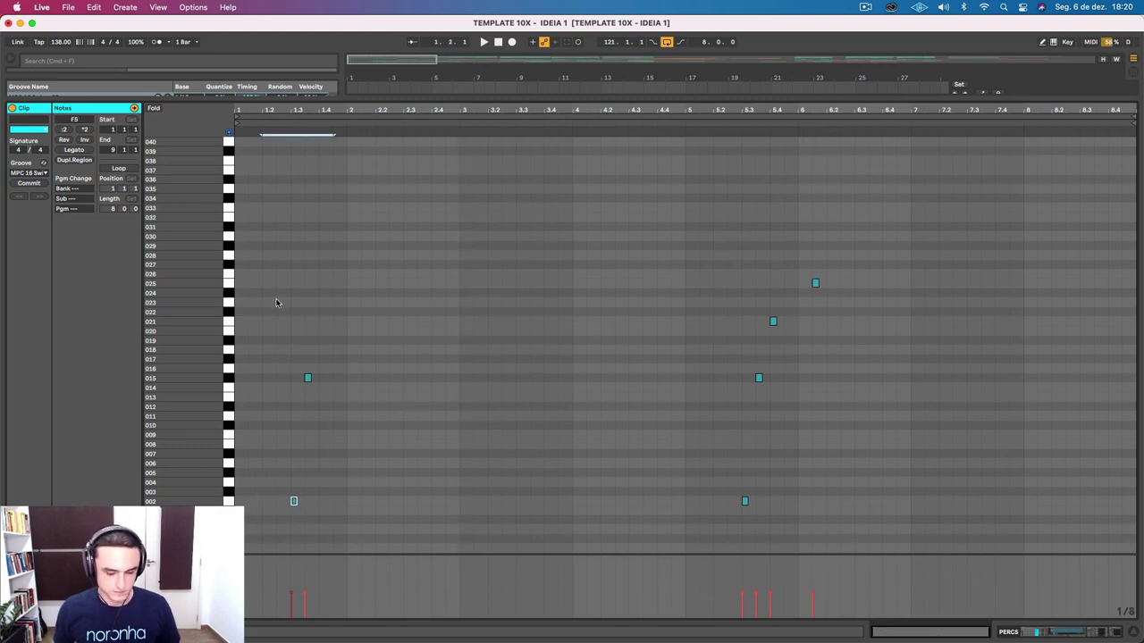
pyautogui.hotkey('shift', 'Tab')
pyautogui.scroll(5, 1001, 163)
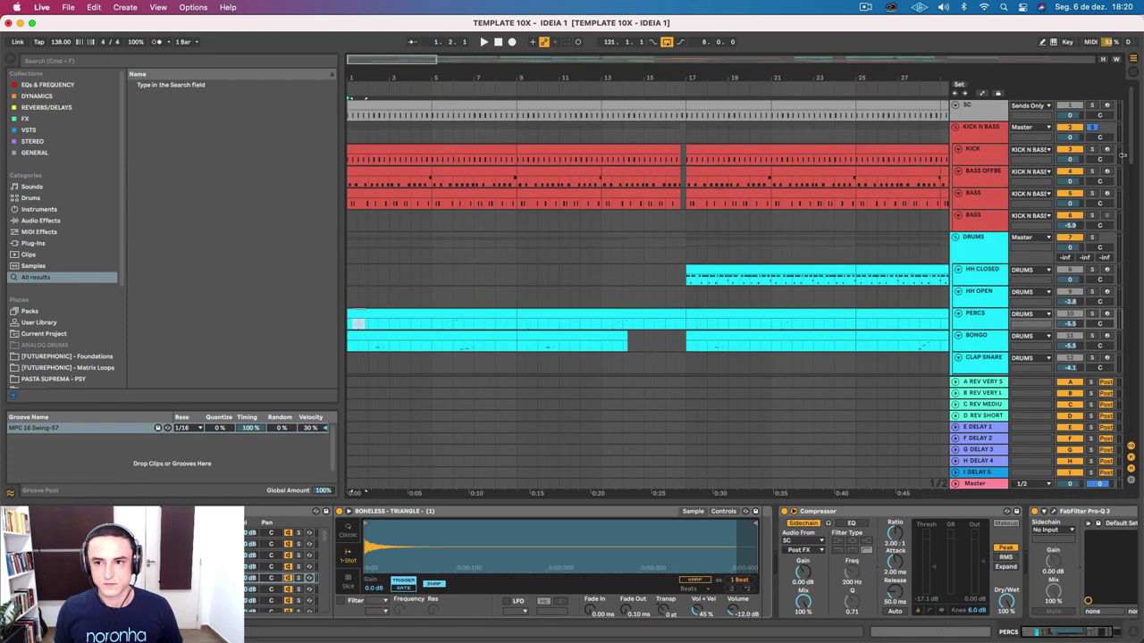
# Step: Solo the PERCS track instead of the KICK N BASS group and examine the notes of its first clip in bars 1, 5 and 6
pyautogui.click(1092, 131)
pyautogui.scroll(-1, 1028, 280)
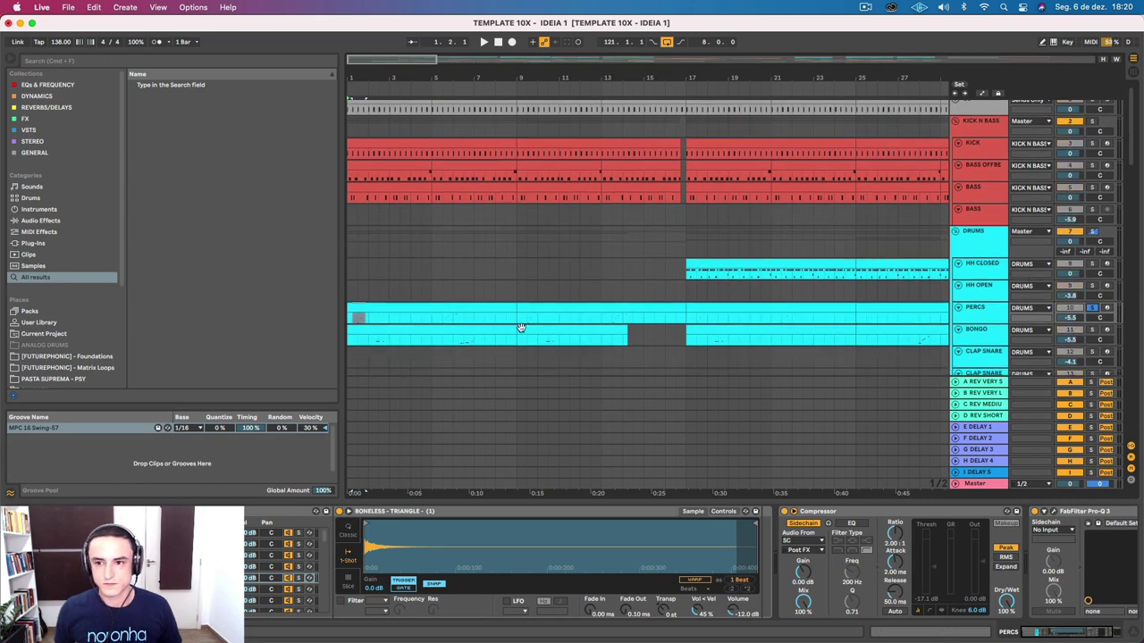
pyautogui.doubleClick(393, 310)
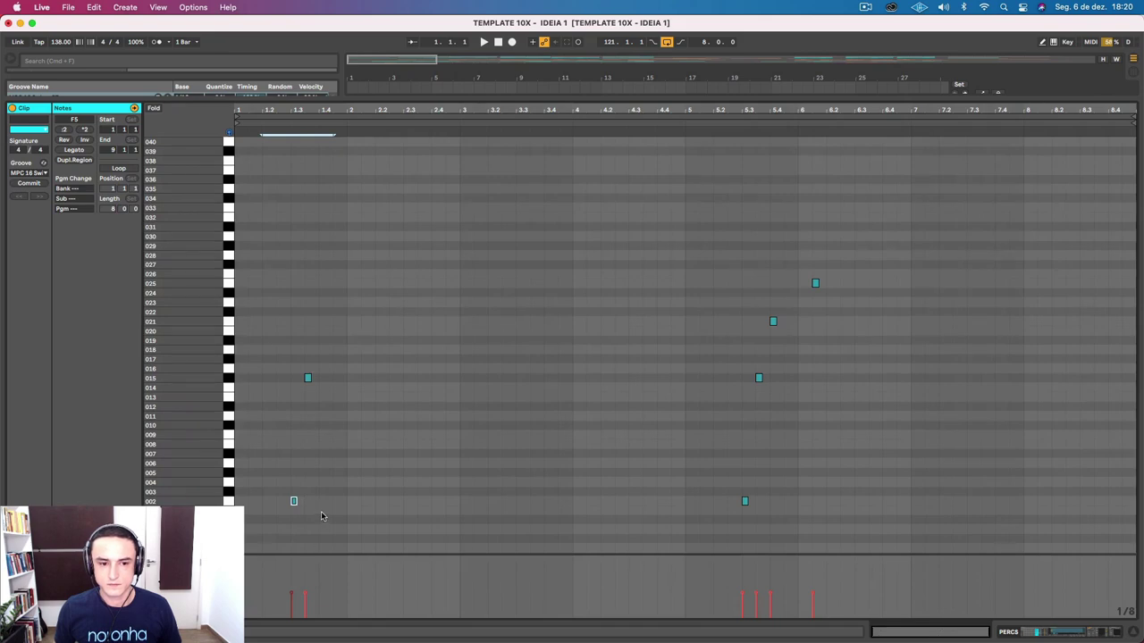
pyautogui.moveTo(322, 516); pyautogui.dragTo(273, 475)
pyautogui.moveTo(341, 431); pyautogui.dragTo(273, 336)
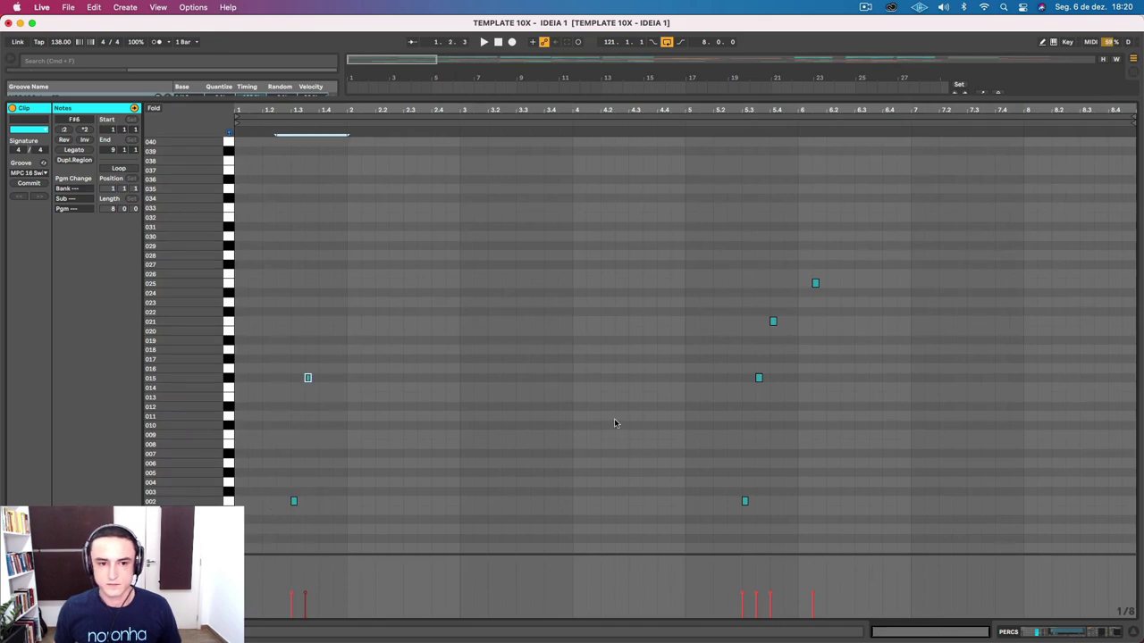
pyautogui.moveTo(751, 505)
pyautogui.mouseDown()
pyautogui.moveTo(692, 415)
pyautogui.moveTo(706, 340)
pyautogui.moveTo(767, 346)
pyautogui.moveTo(781, 365)
pyautogui.moveTo(781, 300)
pyautogui.moveTo(836, 268)
pyautogui.mouseUp()
# Step: Play the soloed PERCS clip from beat 2.4 in the note editor, stop playback and return to the arrangement
pyautogui.click(432, 311)
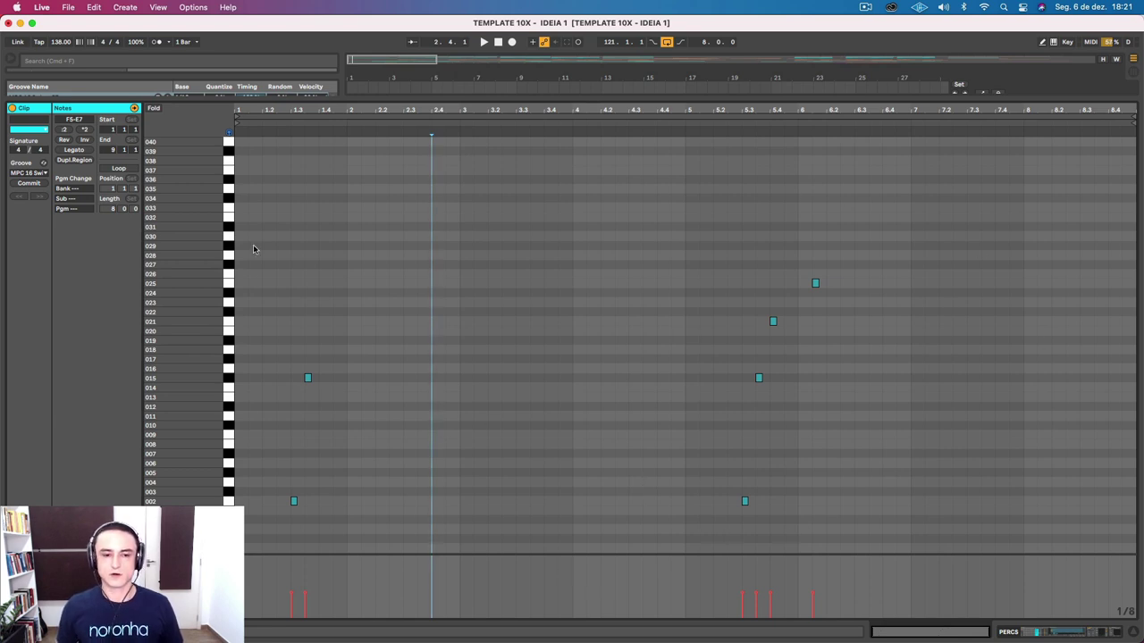
pyautogui.press('space')
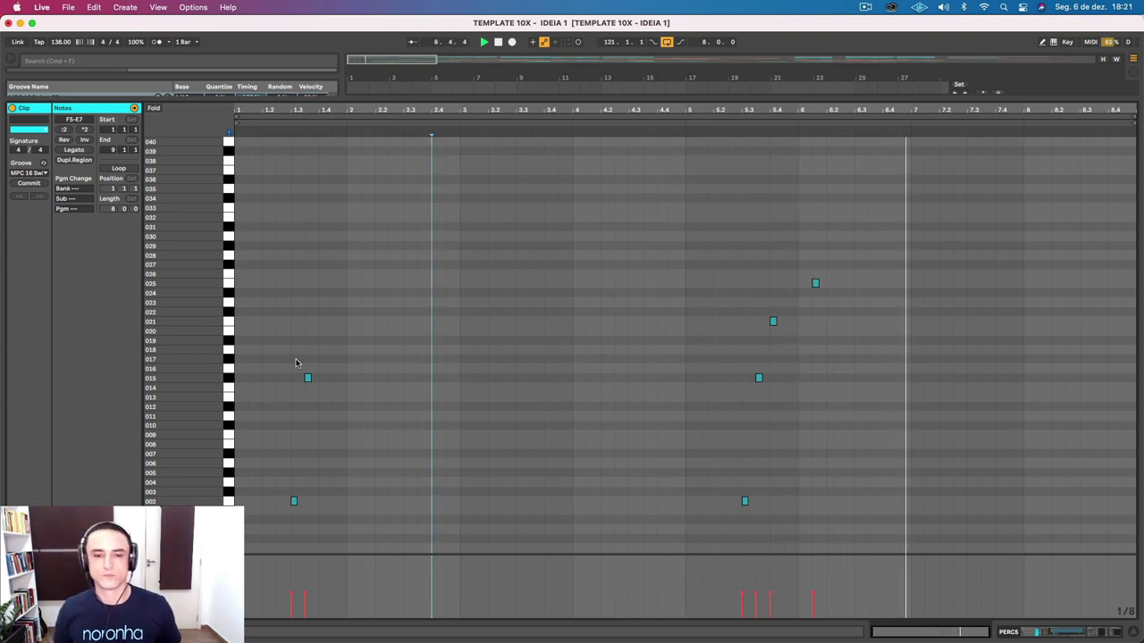
pyautogui.press('space')
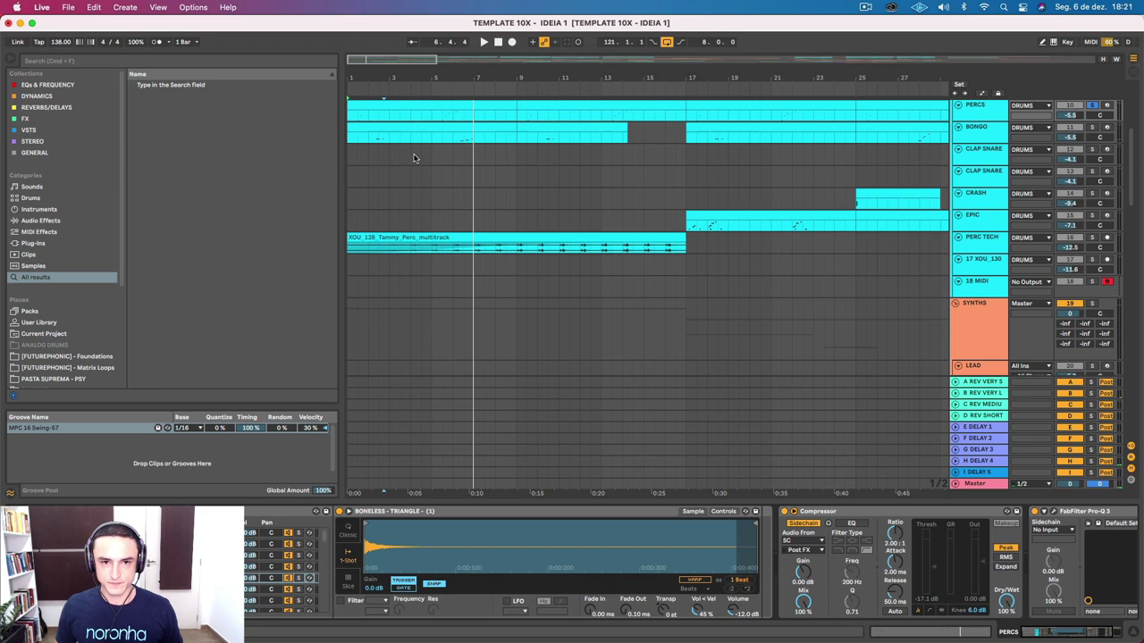
# Step: Add the KICK N BASS group to the solo and play it with the first PERCS clip from bar 1
pyautogui.scroll(-3, 416, 154)
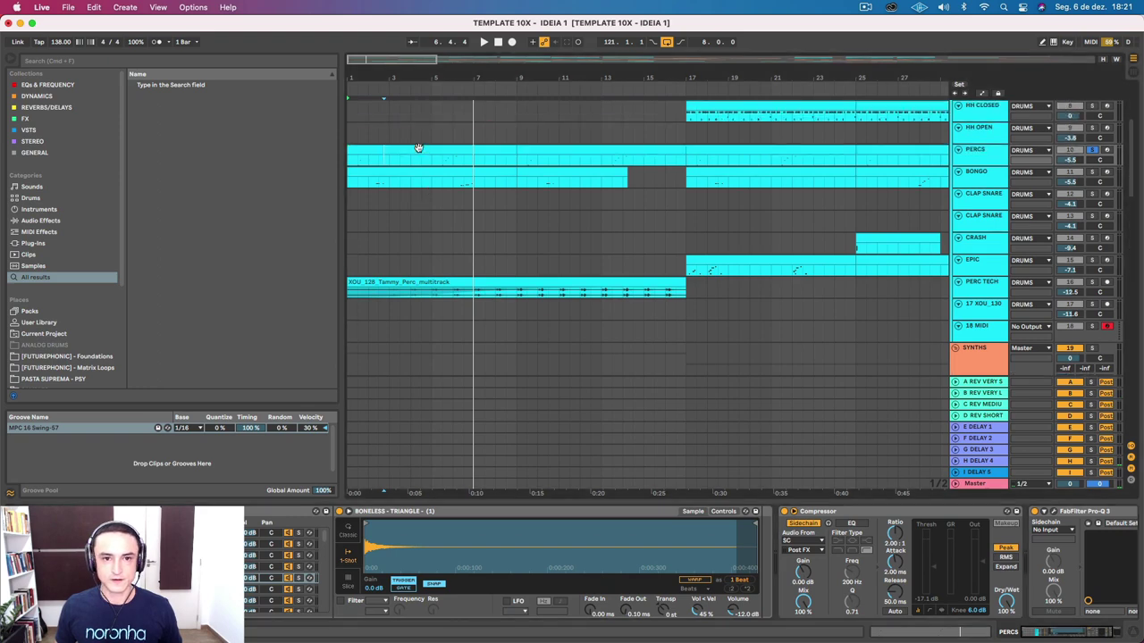
pyautogui.click(431, 161)
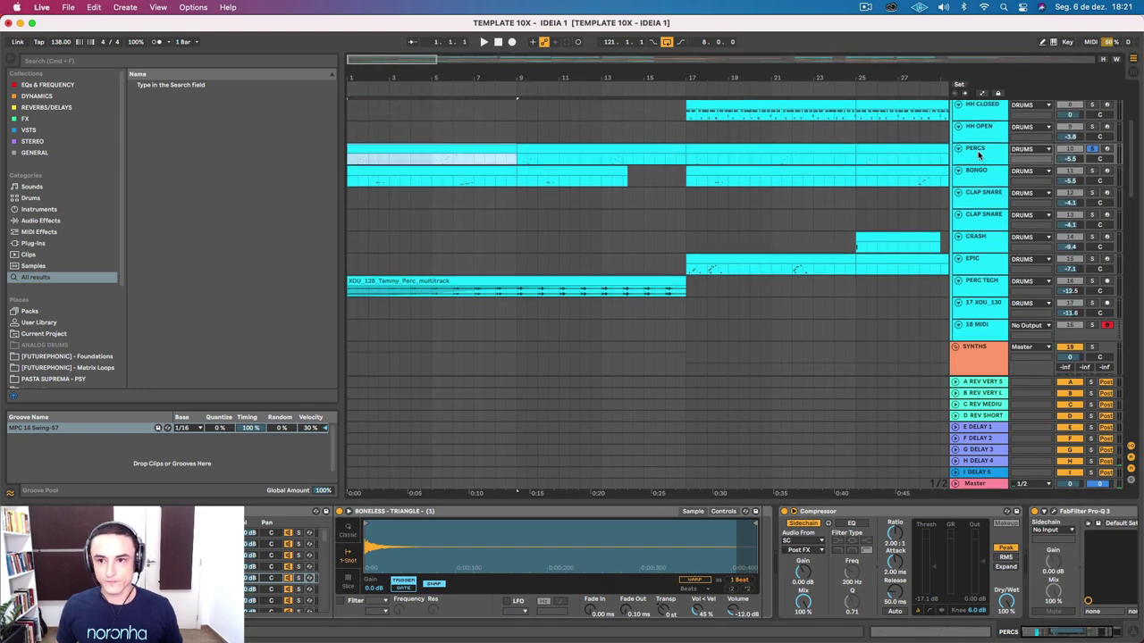
pyautogui.scroll(5, 976, 151)
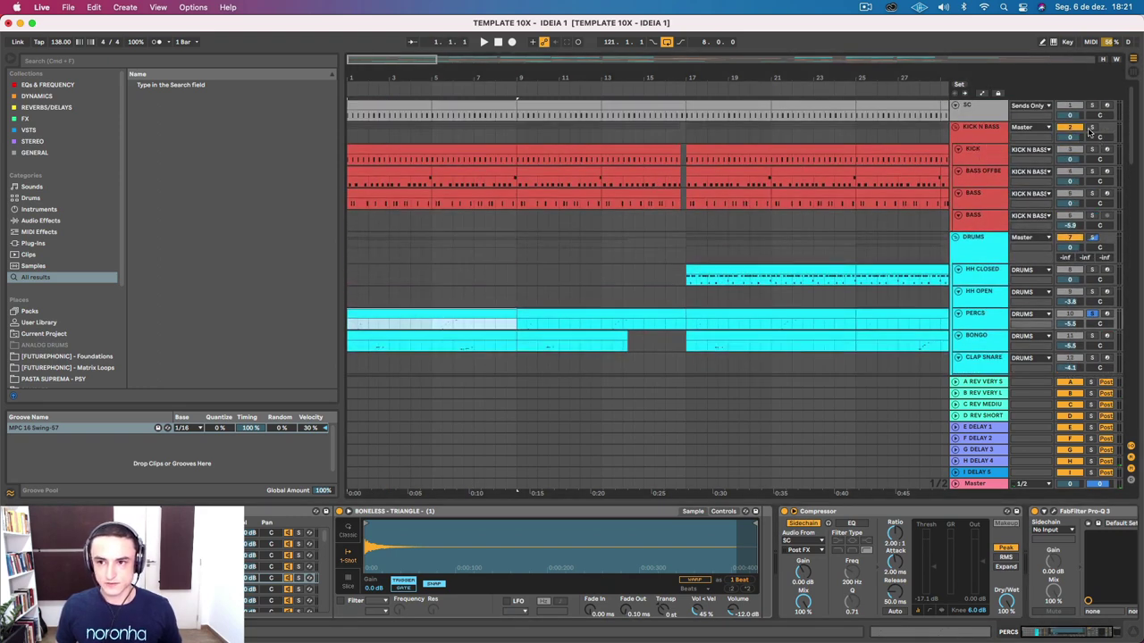
pyautogui.click(1090, 129)
pyautogui.press('space')
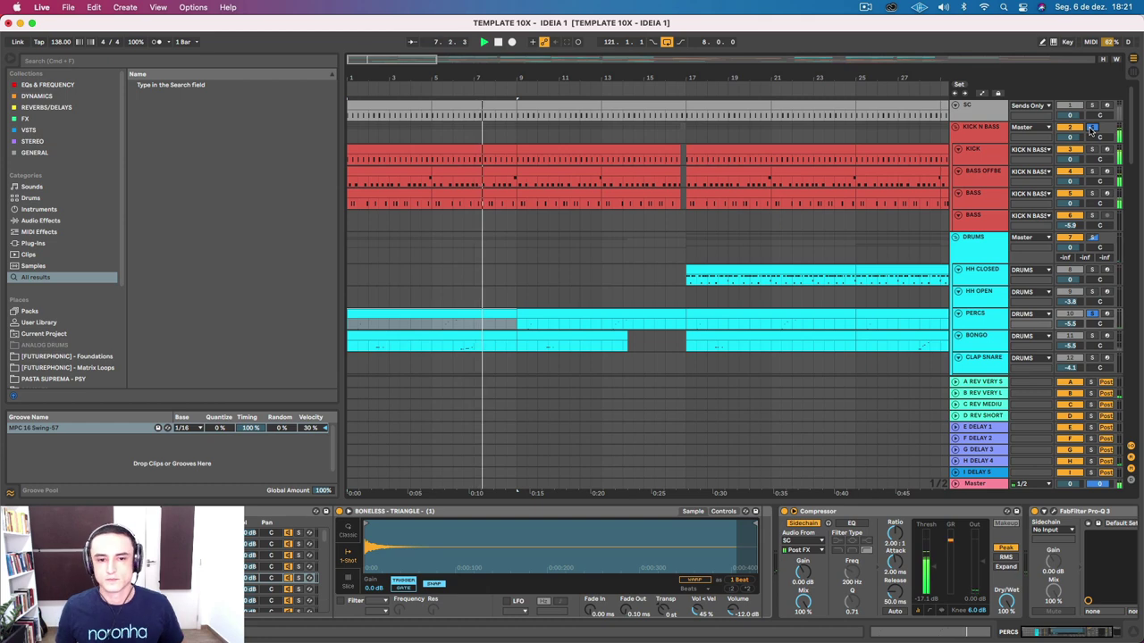
pyautogui.press('space')
# Step: Inspect the notes of the first BONGO clip, solo the BONGO track too, and play it with PERCS and KICK N BASS
pyautogui.click(452, 343)
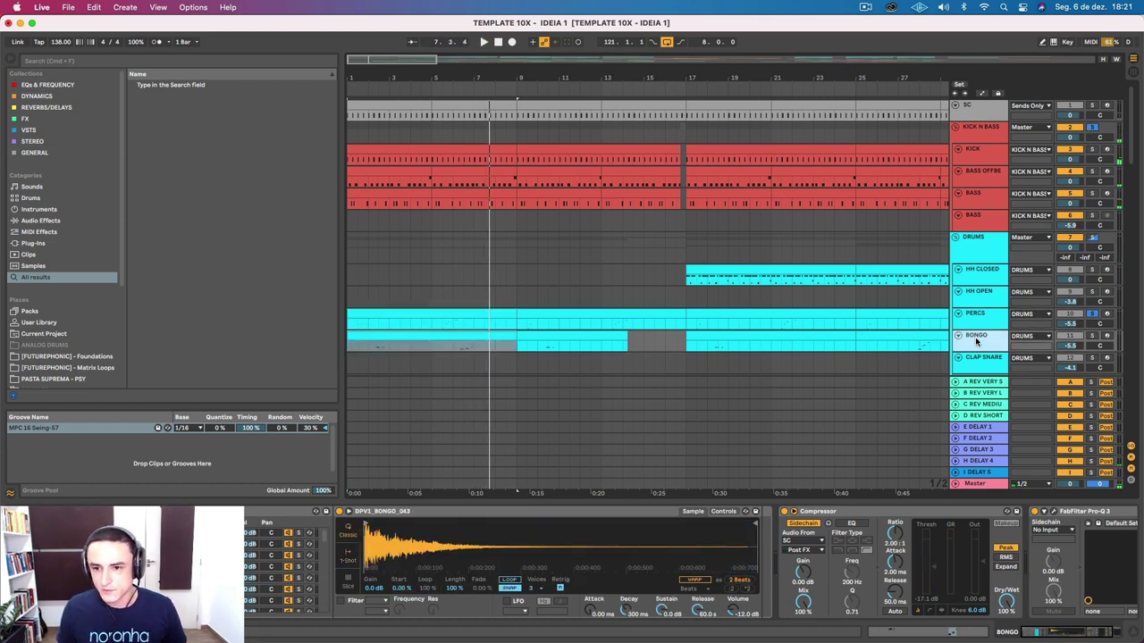
pyautogui.doubleClick(462, 337)
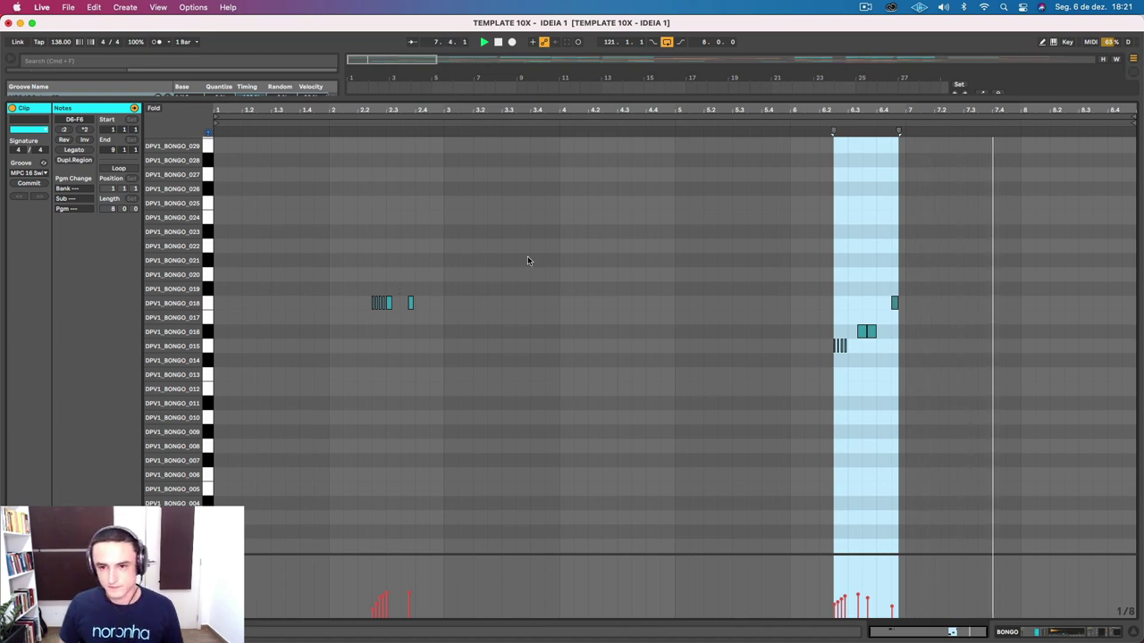
pyautogui.hotkey('shift', 'Tab')
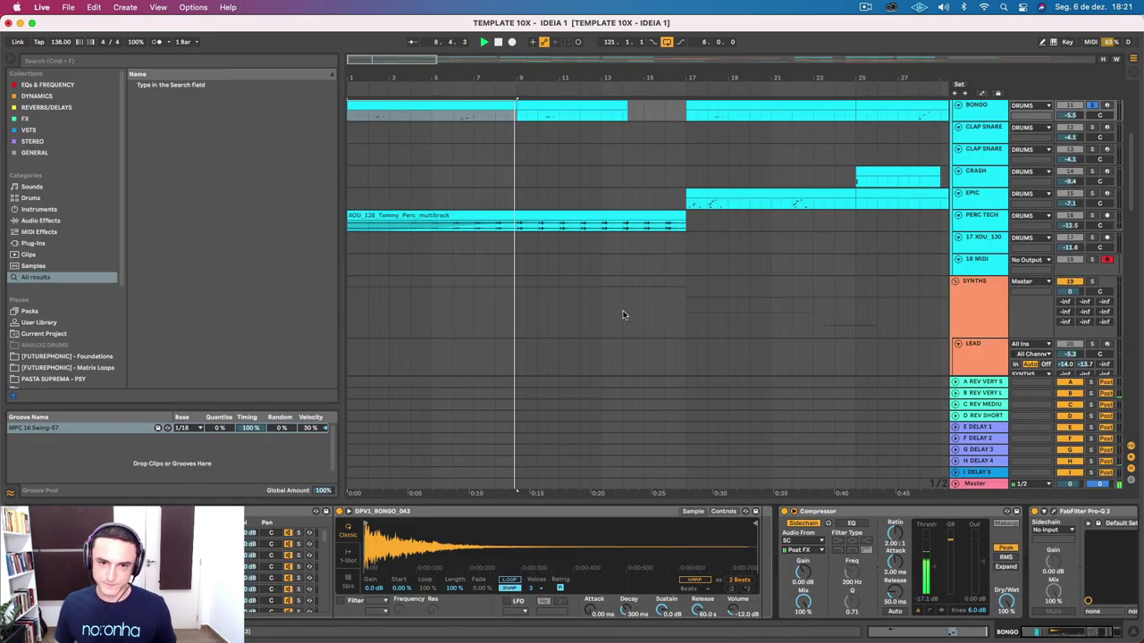
pyautogui.scroll(5, 569, 335)
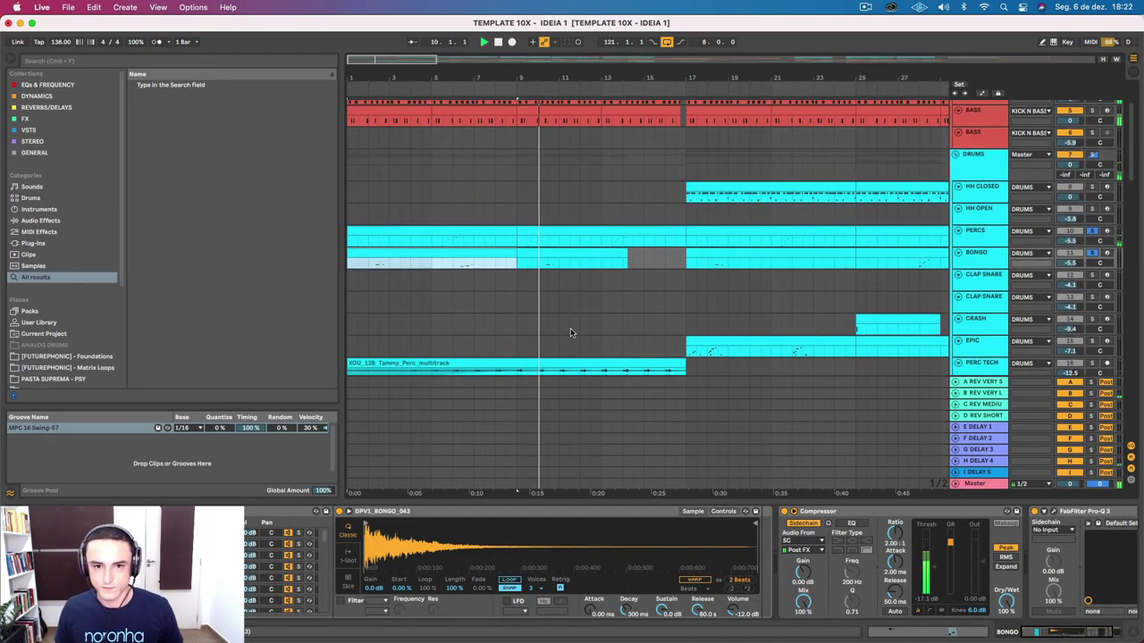
pyautogui.scroll(-3, 571, 330)
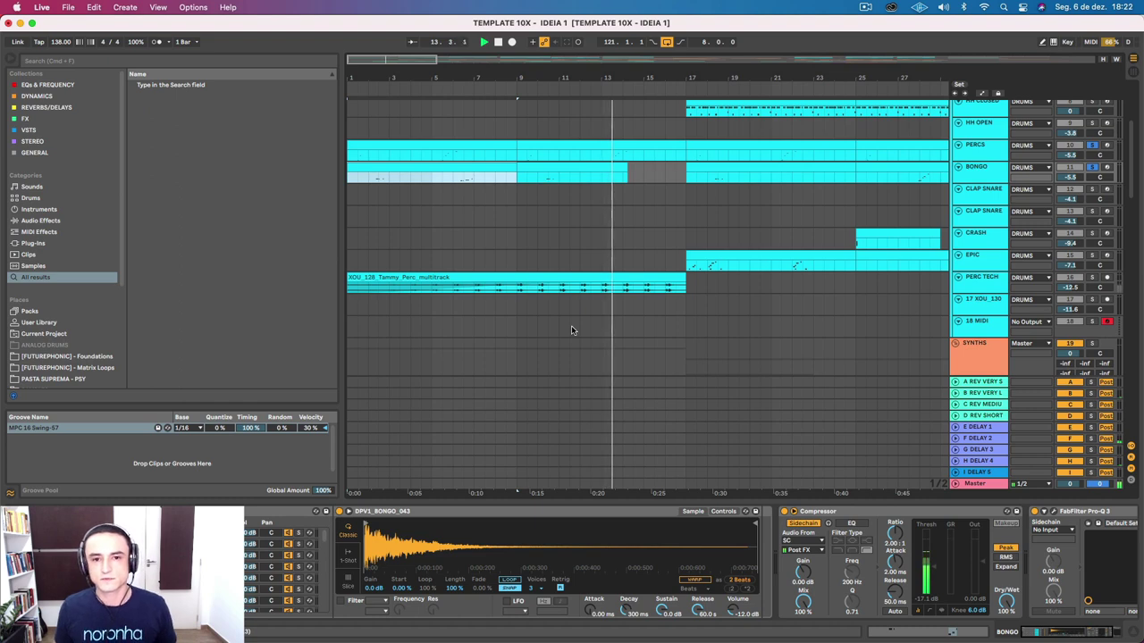
# Step: Add the PERC TECH track to the solo and play the arrangement from bar 9
pyautogui.click(658, 278)
pyautogui.press('space')
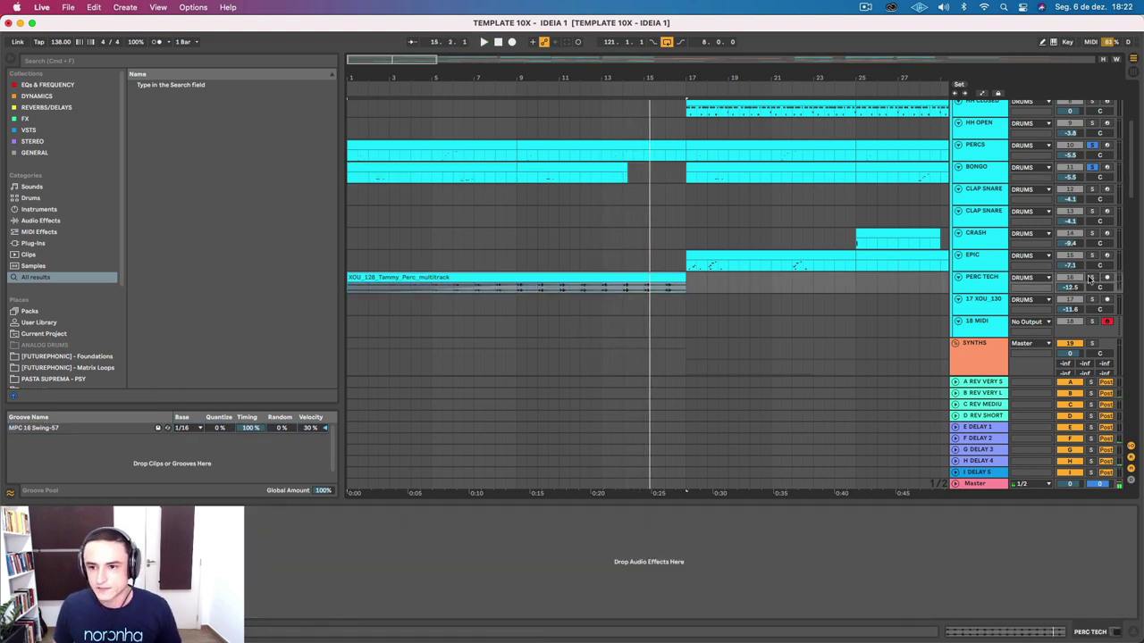
pyautogui.click(515, 83)
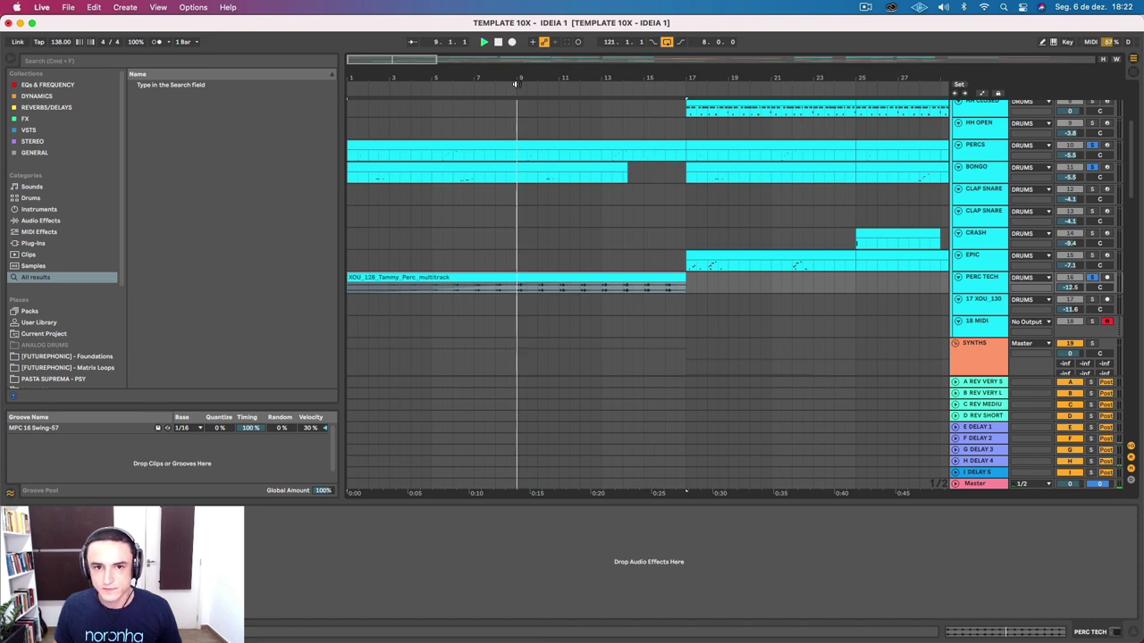
pyautogui.click(515, 83)
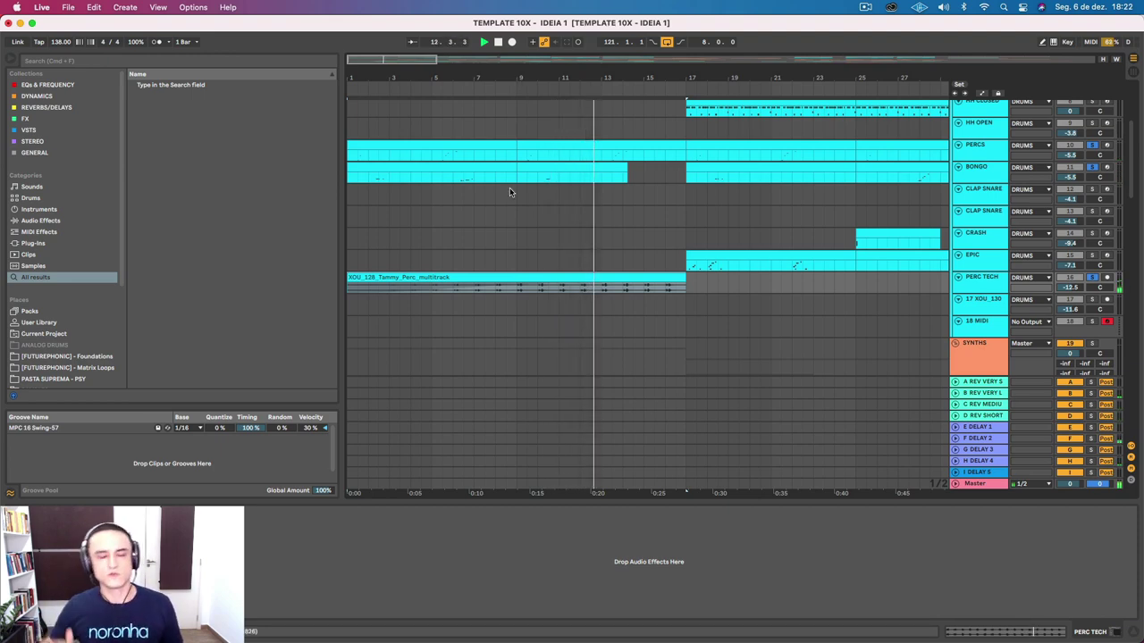
# Step: Add the PAD track to the solo and select its first frozen clip at bar 1
pyautogui.scroll(-5, 558, 370)
pyautogui.scroll(-3, 559, 370)
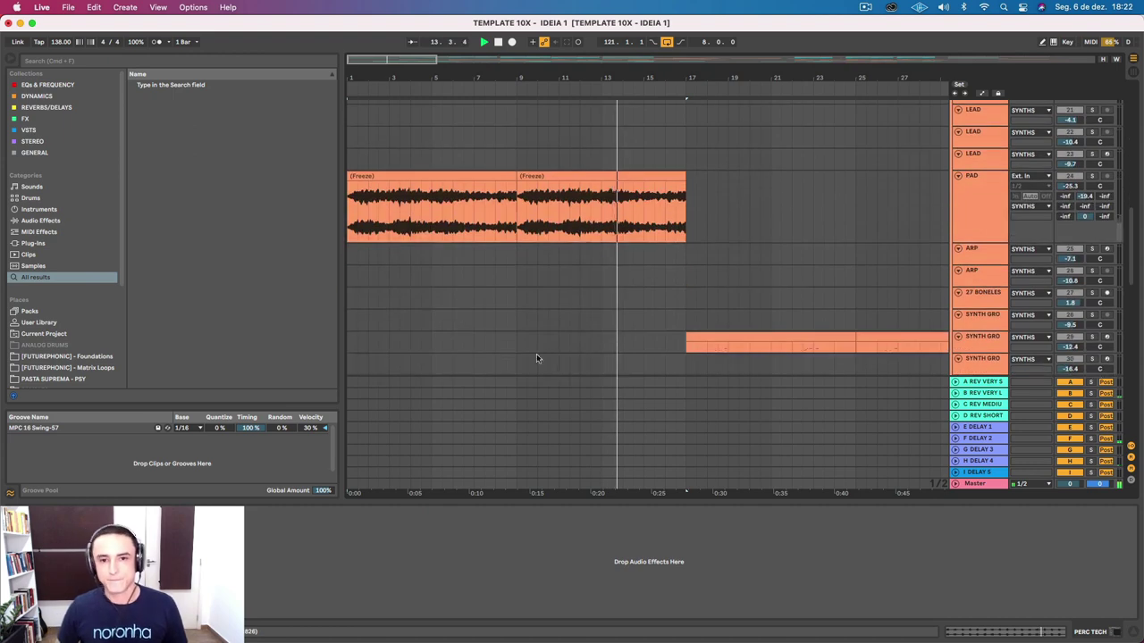
pyautogui.click(1003, 197)
pyautogui.click(423, 172)
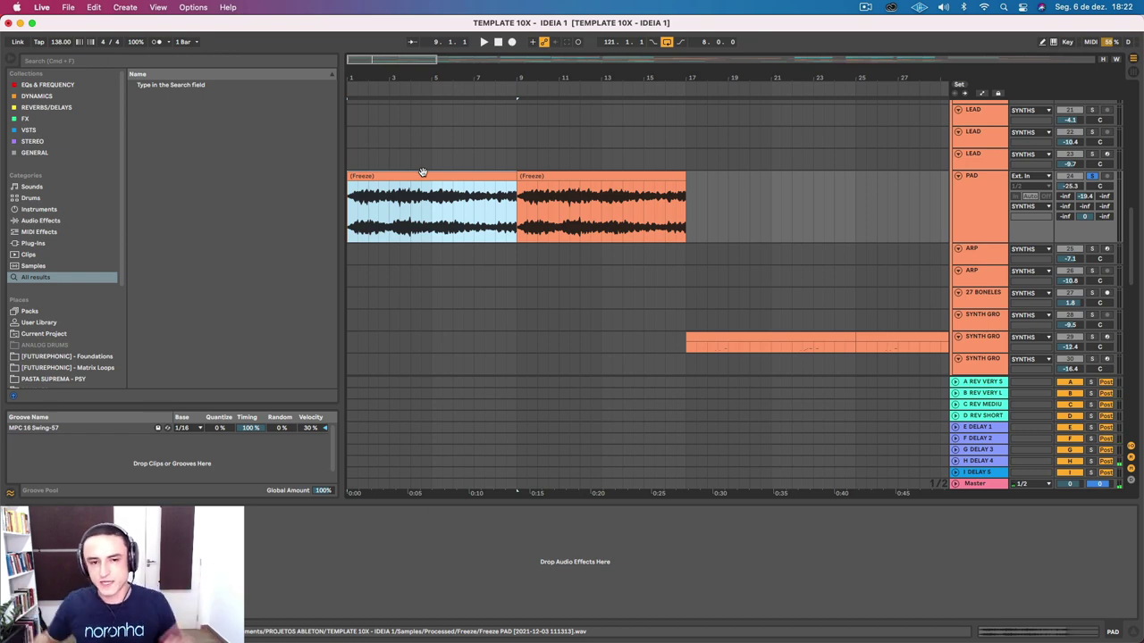
# Step: Select the first KICK clip, play all soloed tracks together from bar 1, and bring up the FX group
pyautogui.scroll(15, 423, 169)
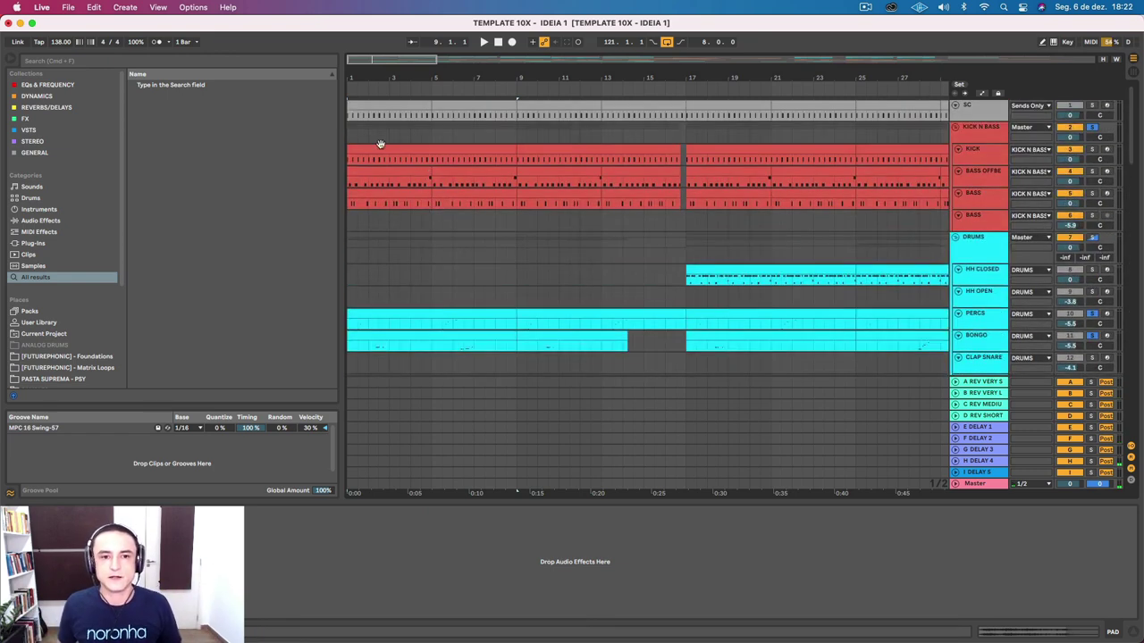
pyautogui.click(376, 148)
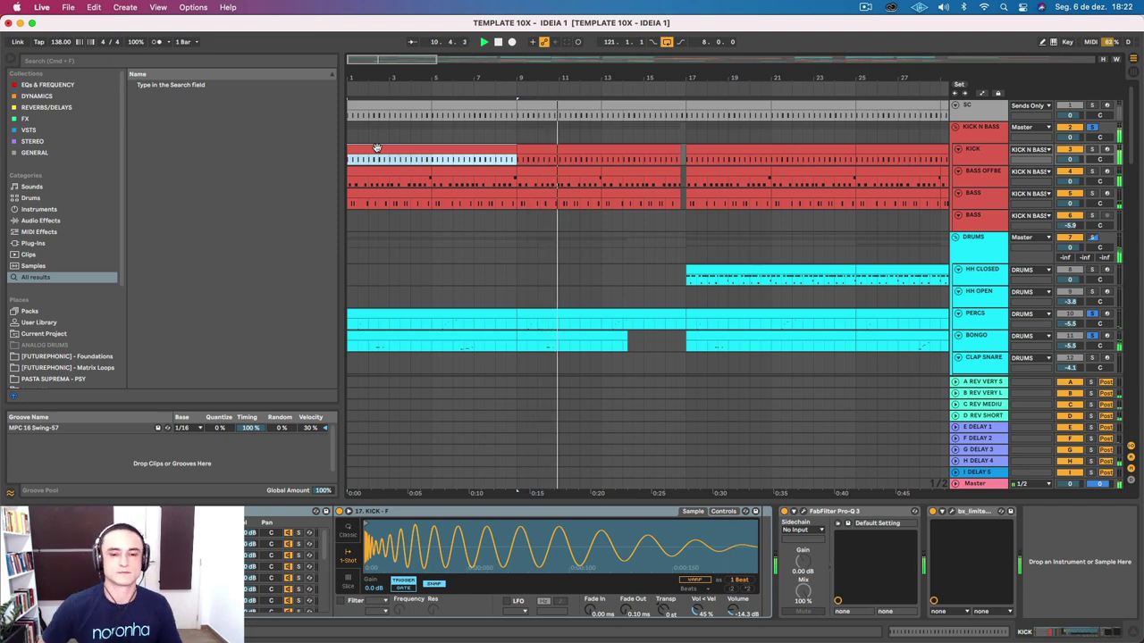
pyautogui.scroll(-15, 642, 304)
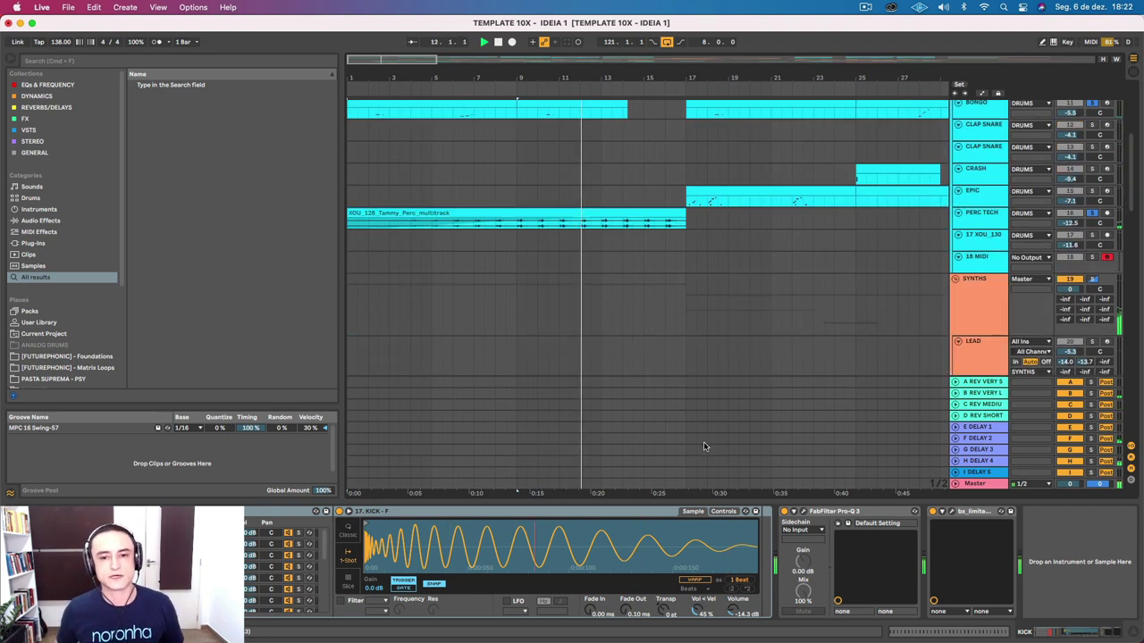
pyautogui.scroll(-4, 581, 292)
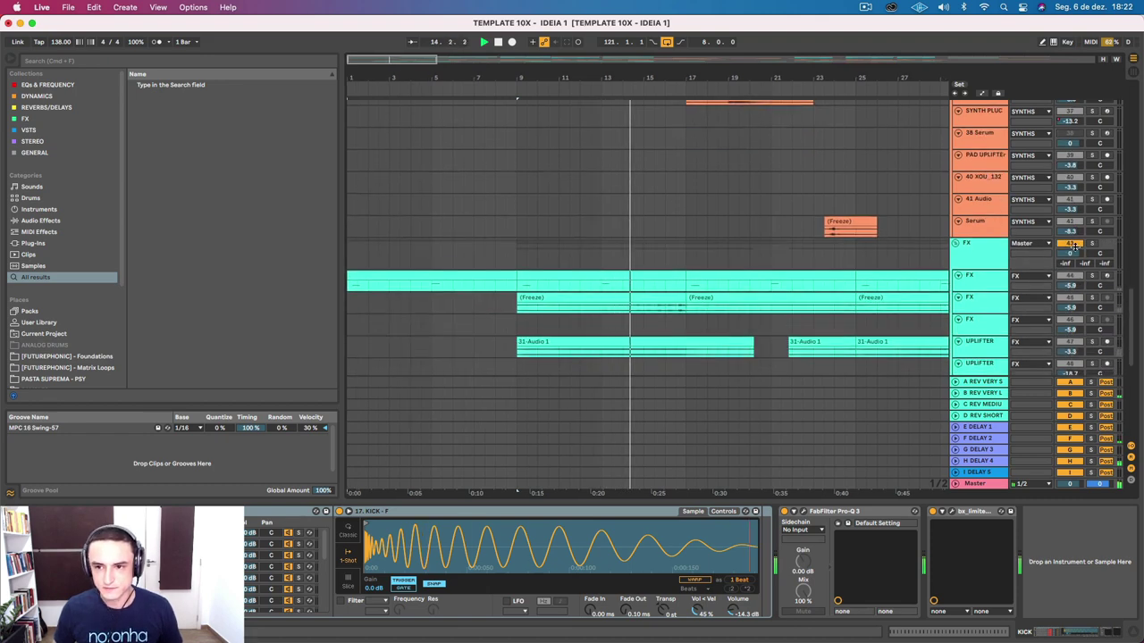
# Step: Bring the FX group into the playback and follow the kick, bass and drum tracks up to bar 17
pyautogui.click(1091, 243)
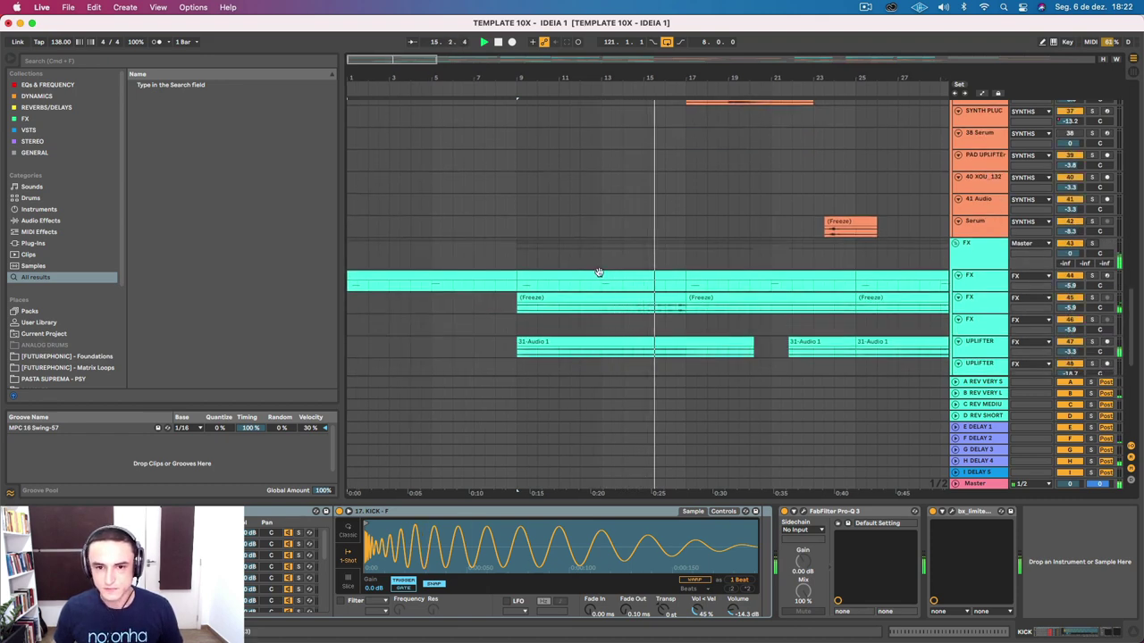
pyautogui.scroll(15, 630, 239)
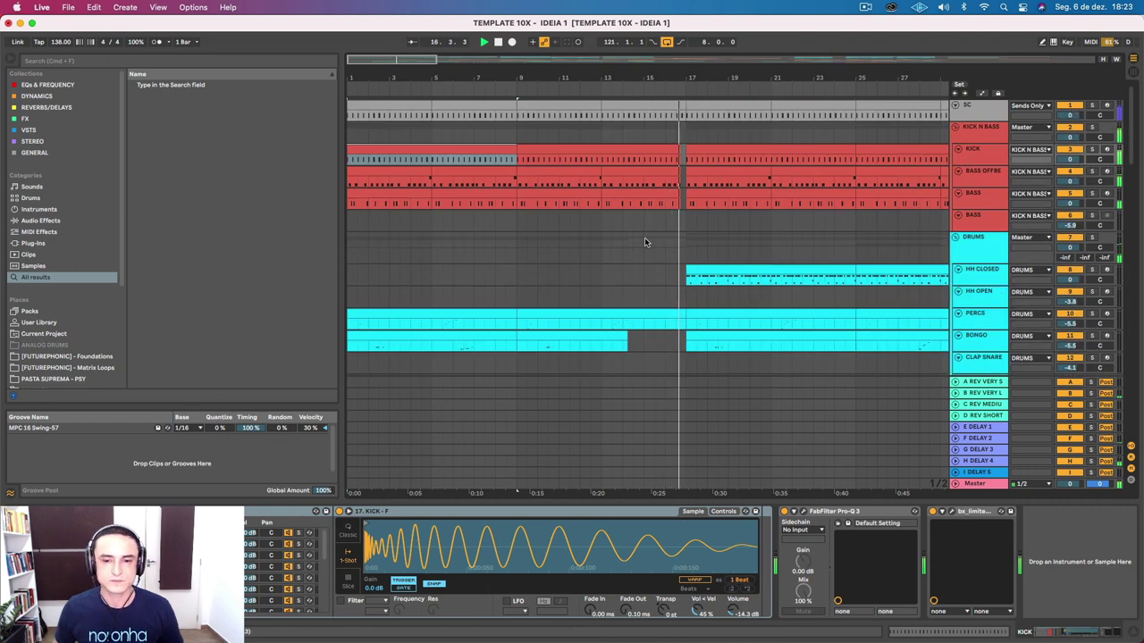
pyautogui.hscroll(10, 690, 256)
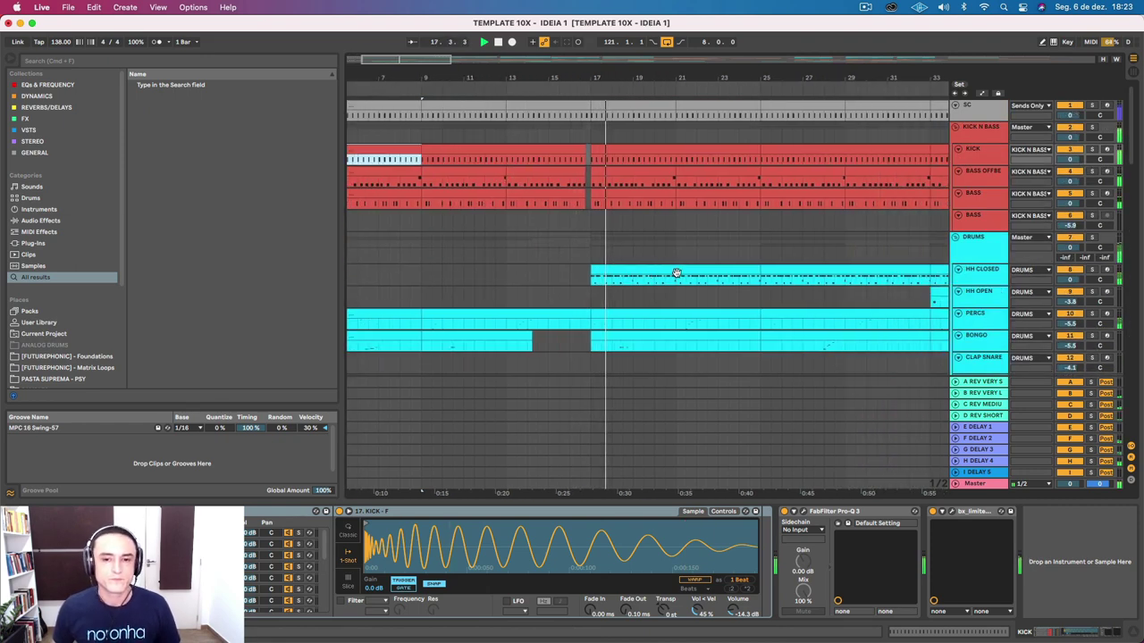
# Step: Stop the playback and show the devices of the HH CLOSED and EPIC clips starting at bar 17
pyautogui.click(507, 270)
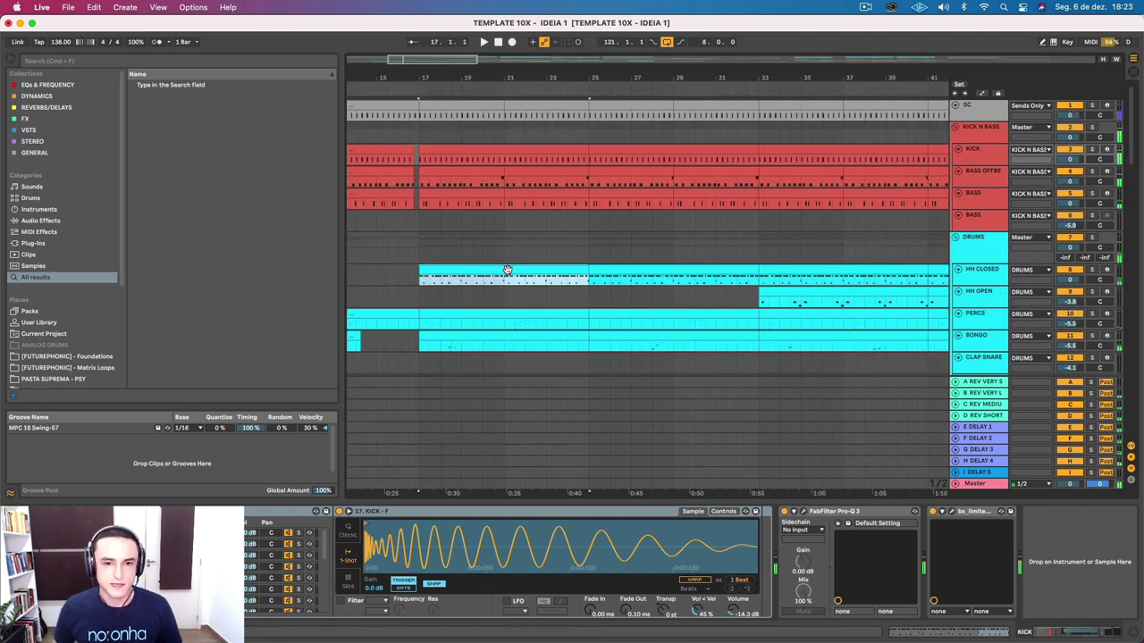
pyautogui.scroll(-5, 439, 291)
pyautogui.hscroll(-2, 439, 291)
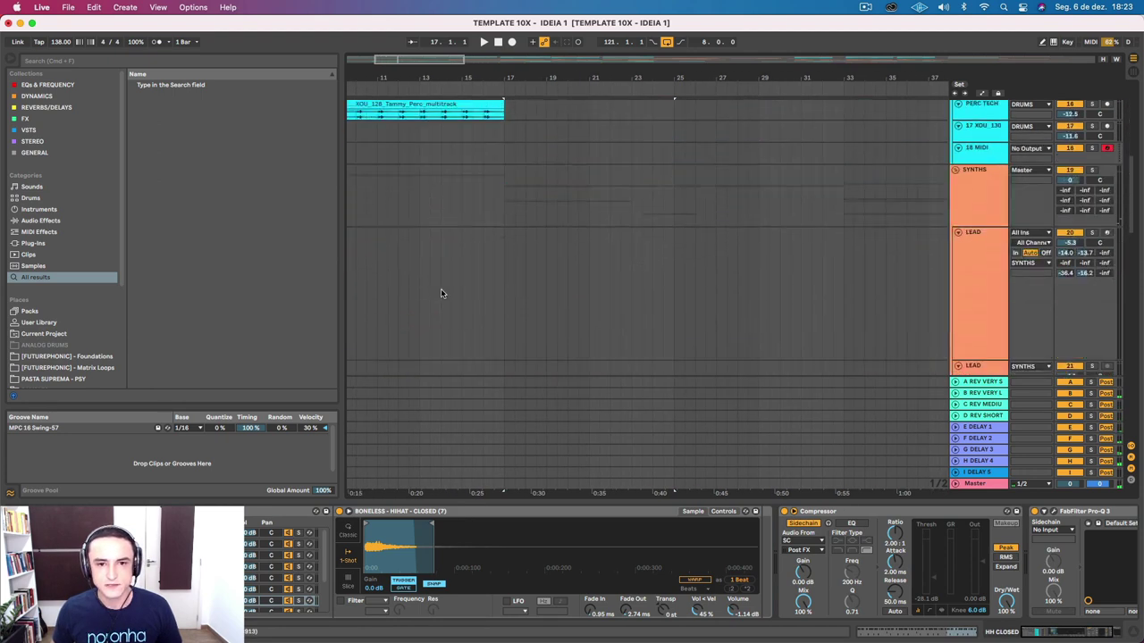
pyautogui.click(527, 245)
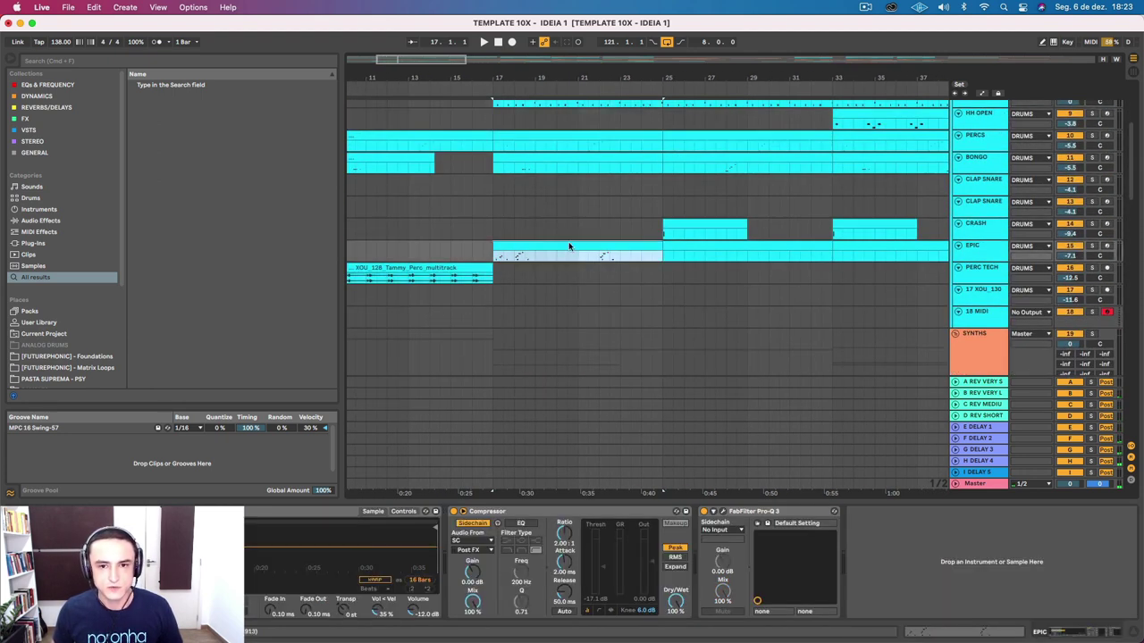
# Step: Inspect the notes and the Serum patch of the SYNTH GROOVE clip starting at bar 17 on track 29
pyautogui.scroll(-10, 600, 293)
pyautogui.hscroll(-2, 599, 293)
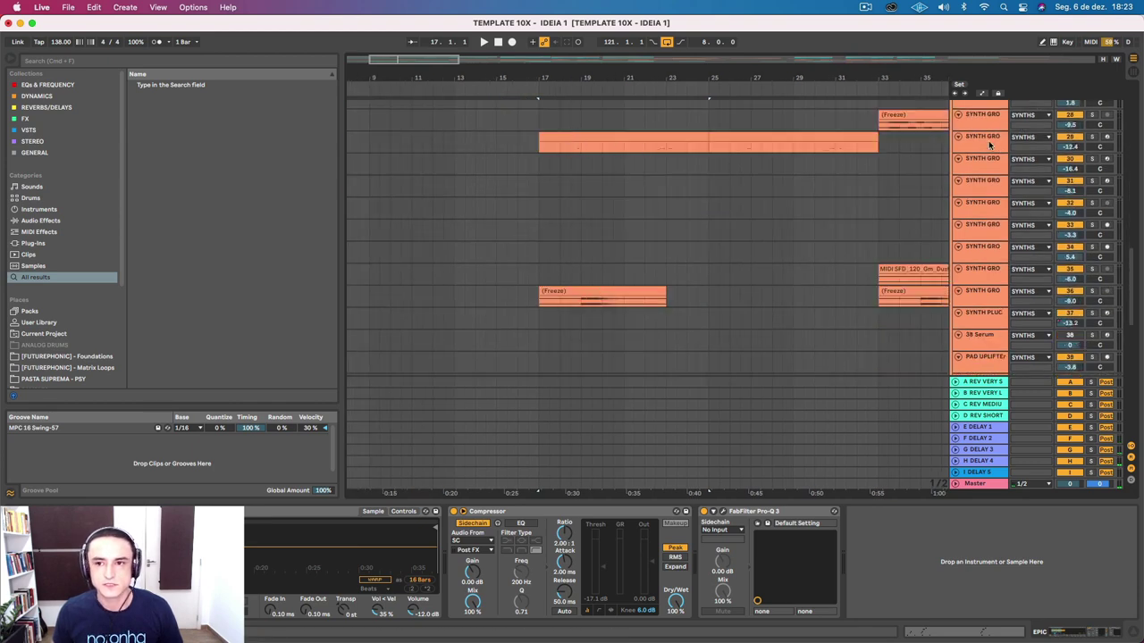
pyautogui.doubleClick(638, 140)
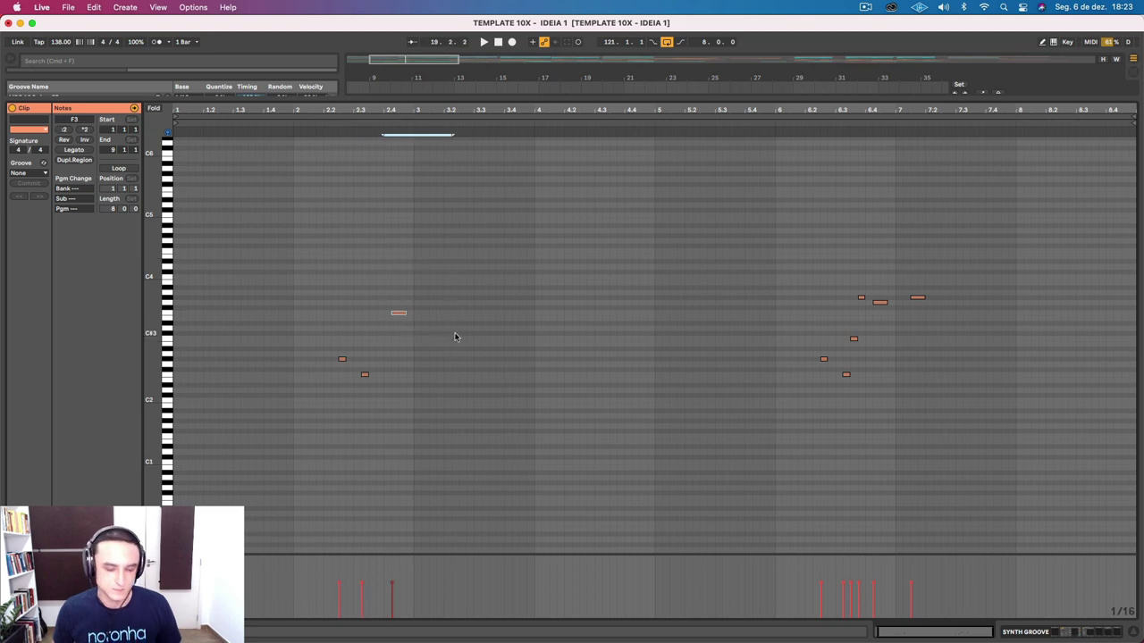
pyautogui.hotkey('shift', 'Tab')
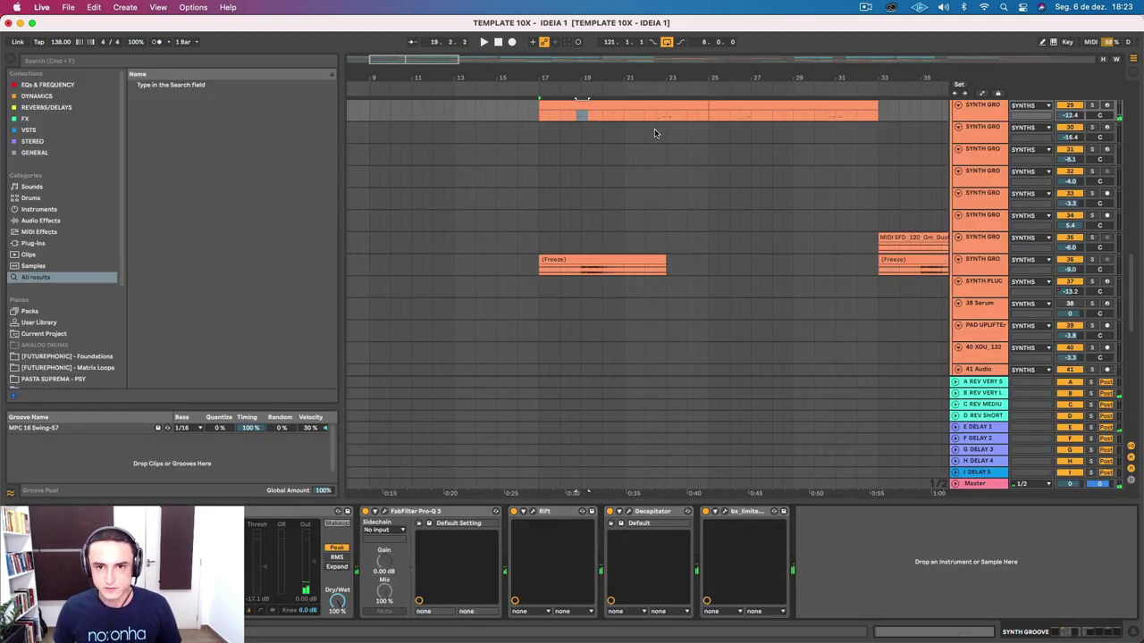
pyautogui.press('super+alt+p')
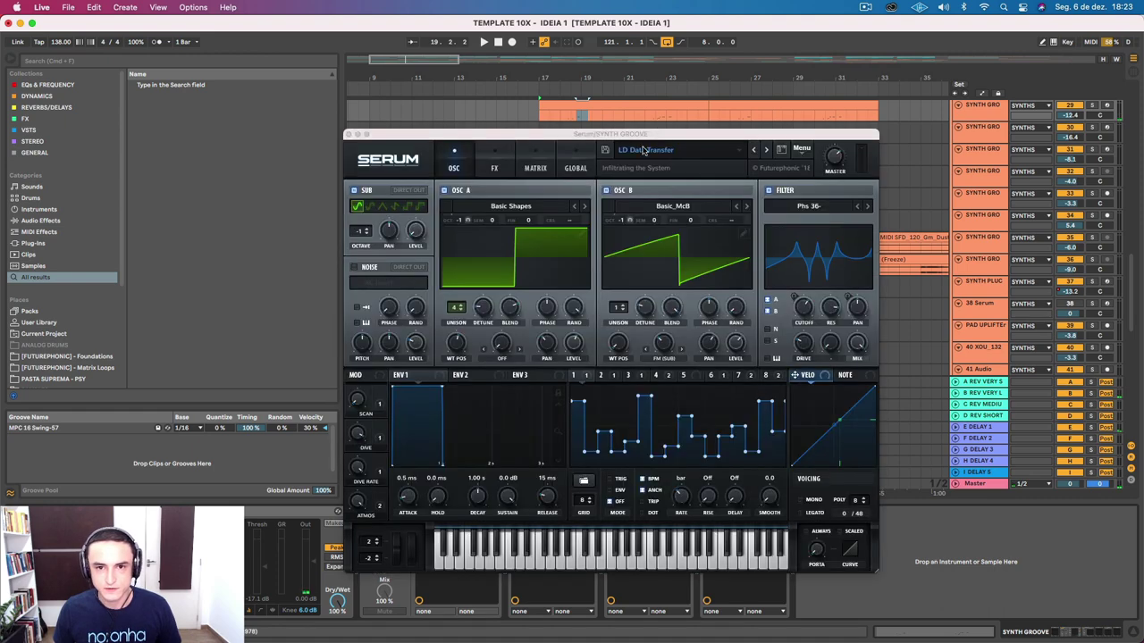
pyautogui.click(348, 134)
# Step: Select the first clip of SYNTH GROOVE track 29, play from bar 17, and review the synth, FX and drum tracks
pyautogui.scroll(5, 616, 259)
pyautogui.click(599, 284)
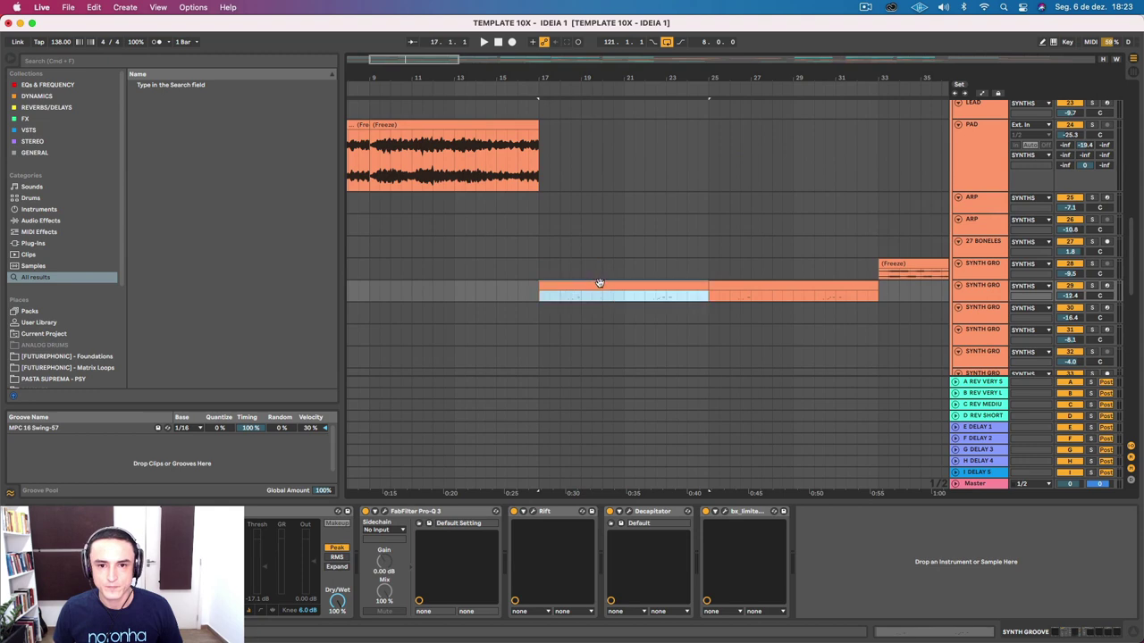
pyautogui.scroll(-6, 646, 322)
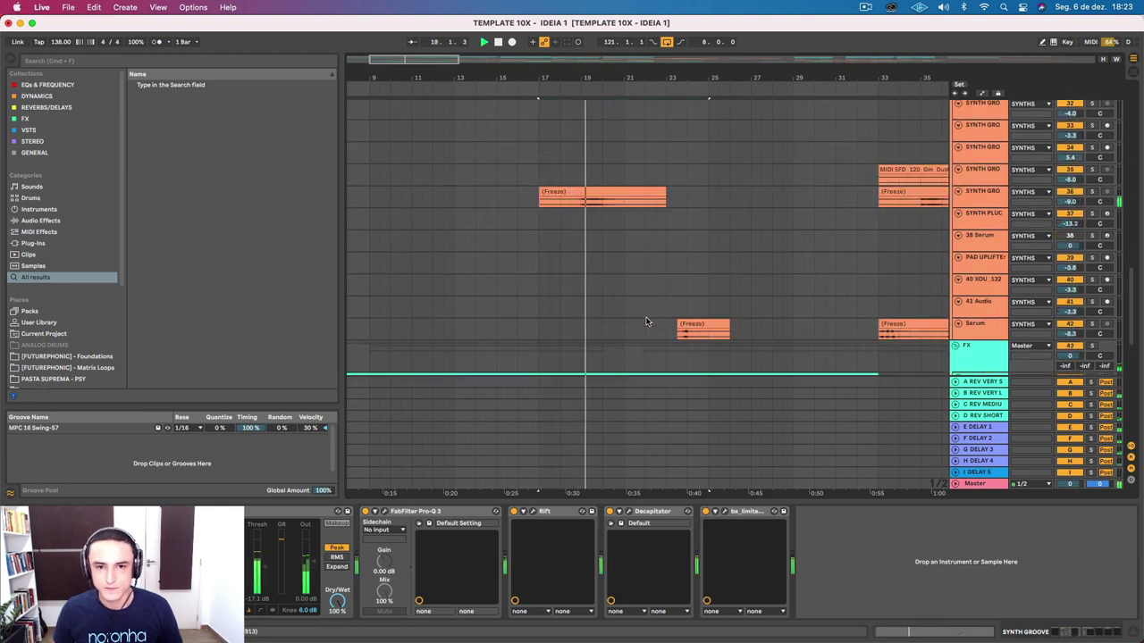
pyautogui.scroll(-3, 646, 321)
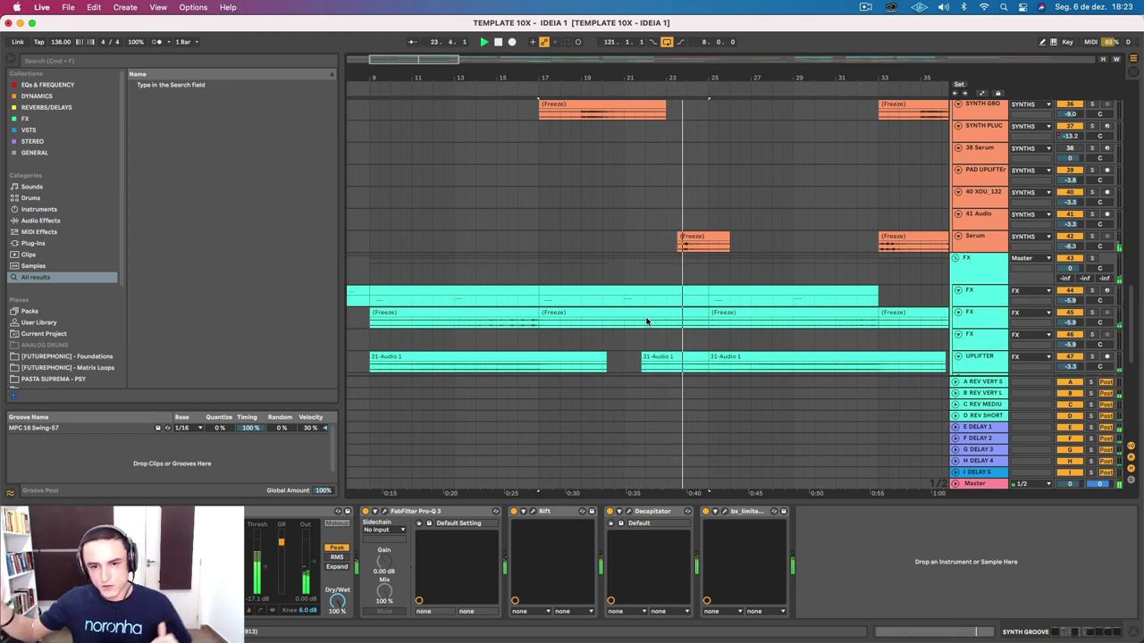
pyautogui.scroll(15, 864, 199)
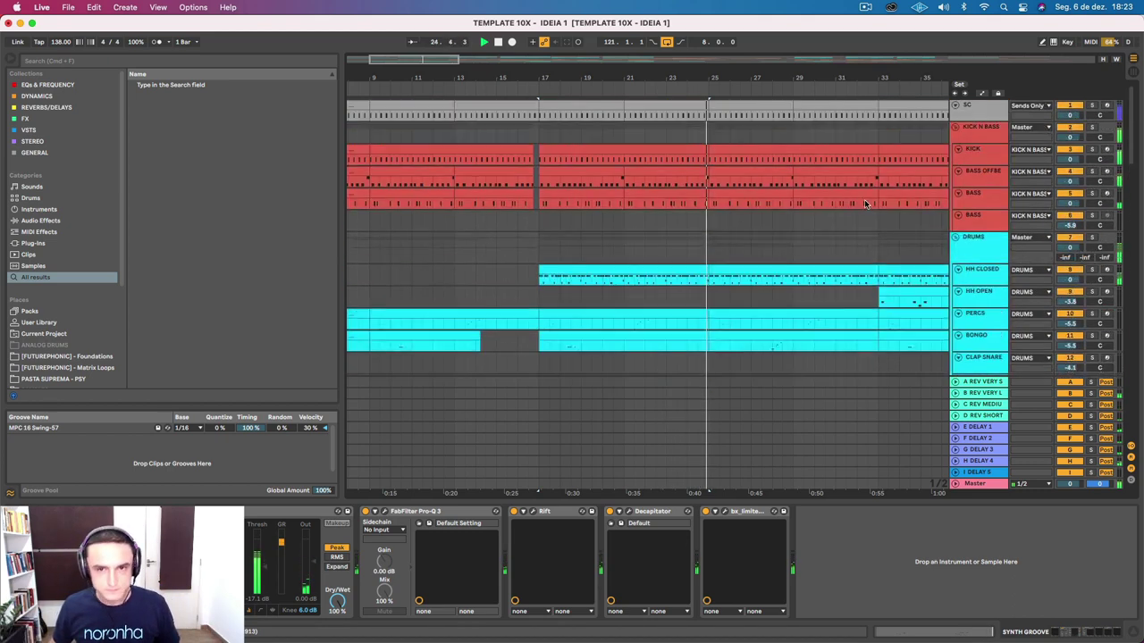
pyautogui.scroll(-6, 864, 199)
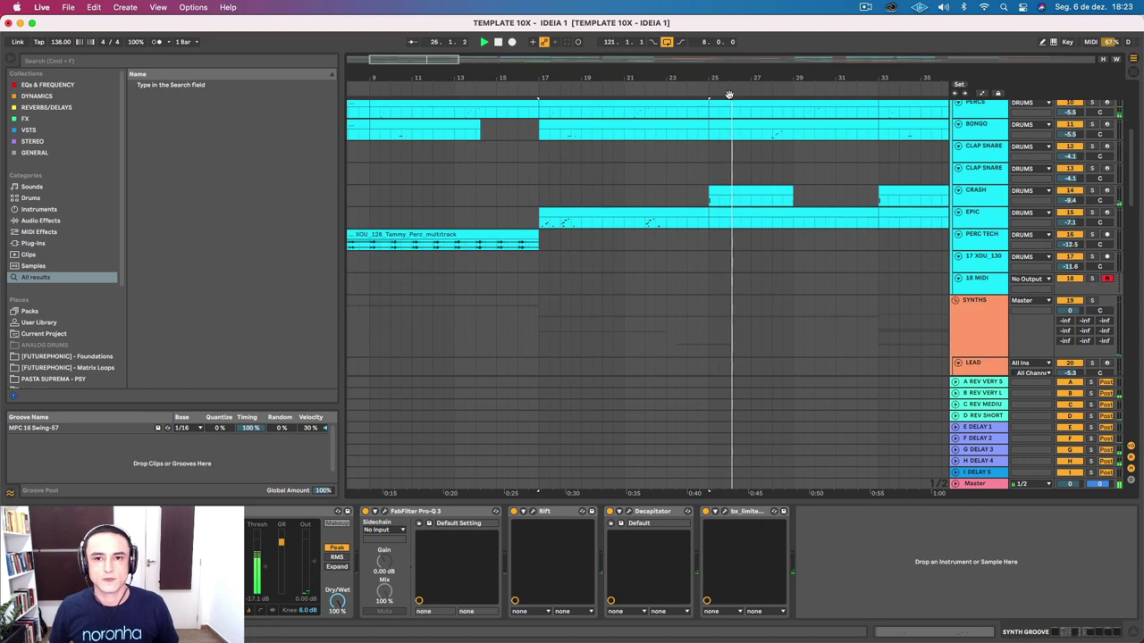
# Step: Examine the layout of the drum, synth, FX and separate audio tracks across the whole arrangement while it plays
pyautogui.moveTo(719, 81); pyautogui.dragTo(533, 82)
pyautogui.scroll(3, 570, 134)
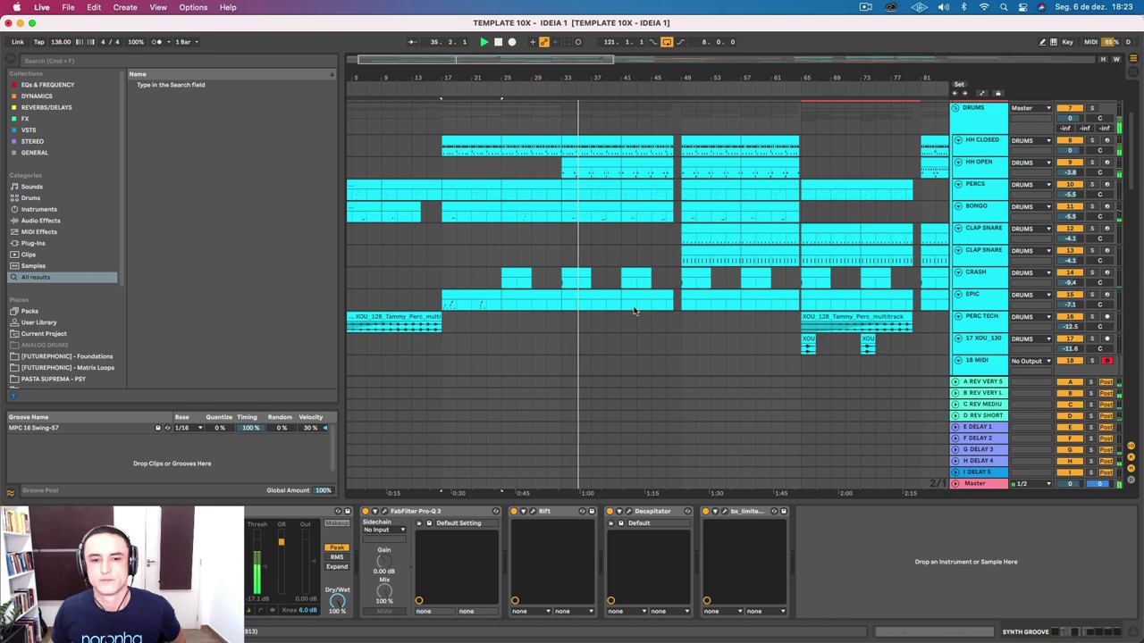
pyautogui.scroll(-15, 633, 310)
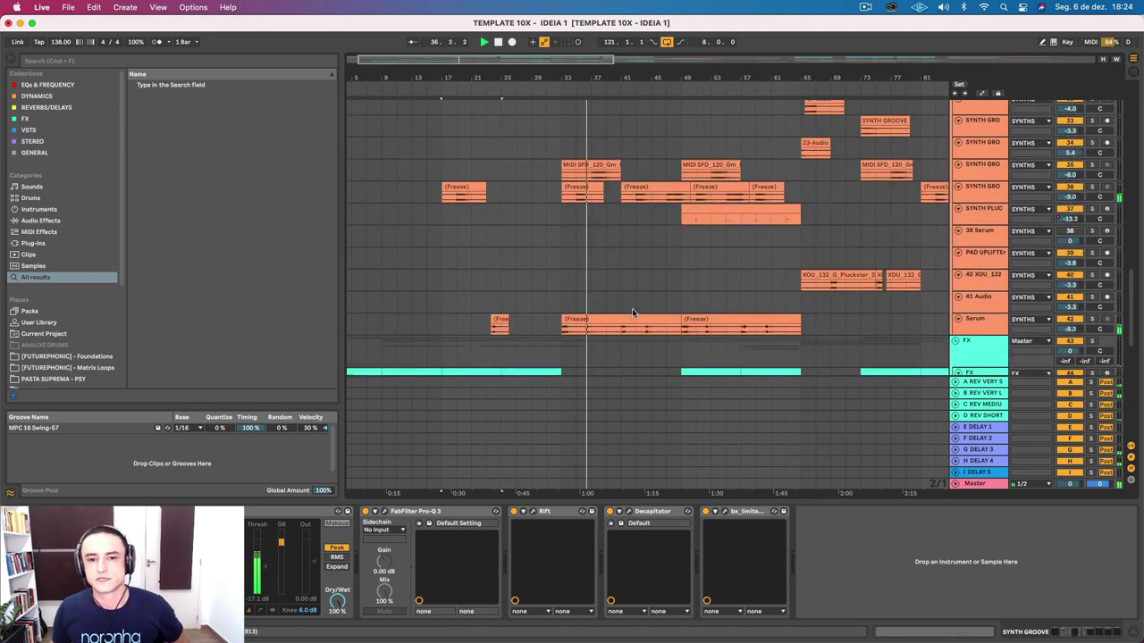
pyautogui.scroll(-10, 631, 309)
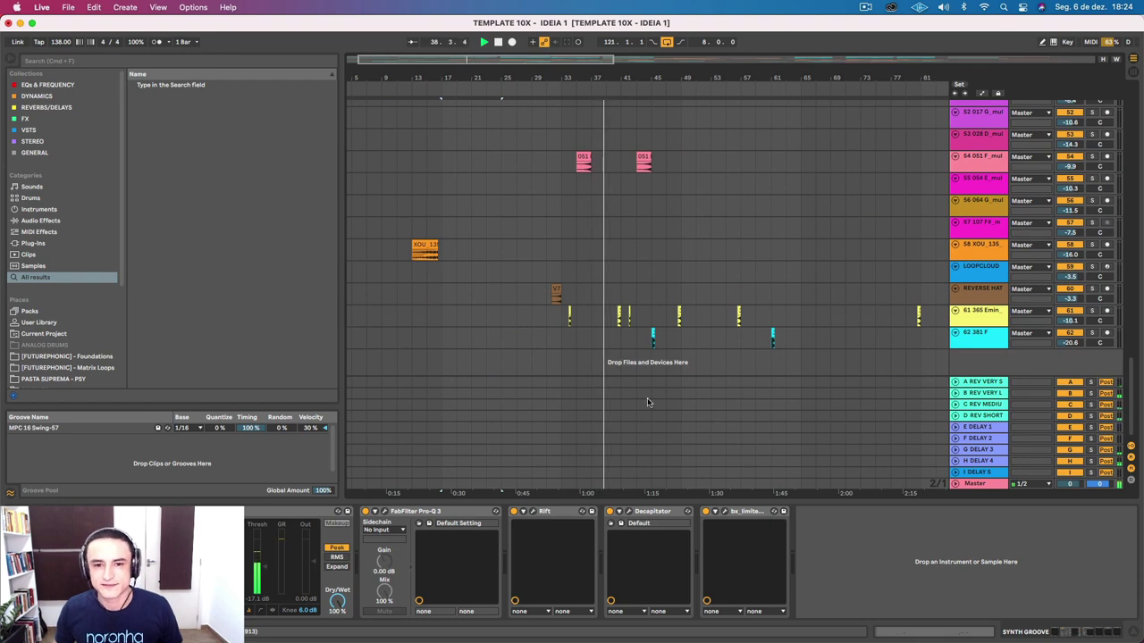
pyautogui.scroll(20, 602, 220)
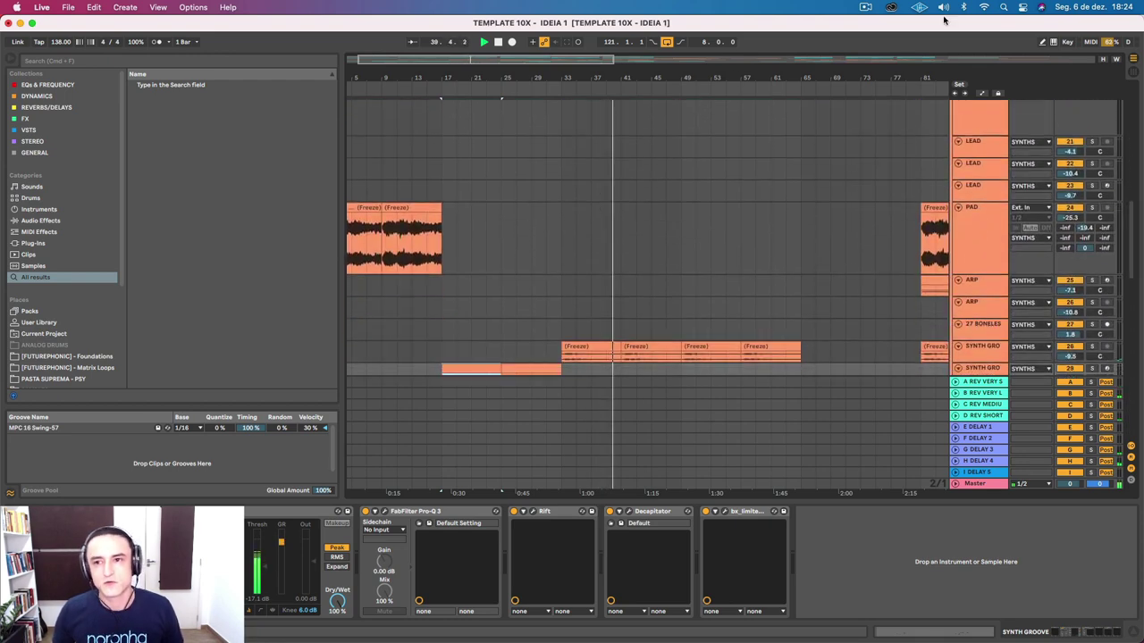
pyautogui.click(1115, 60)
pyautogui.click(1103, 60)
pyautogui.scroll(-15, 487, 189)
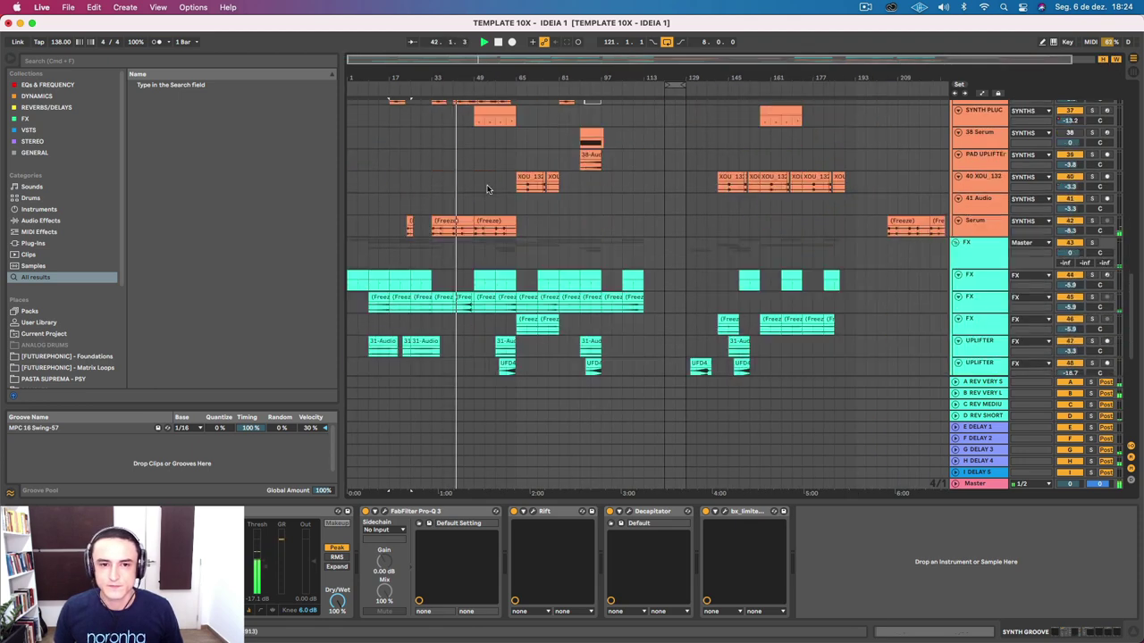
pyautogui.scroll(-6, 451, 260)
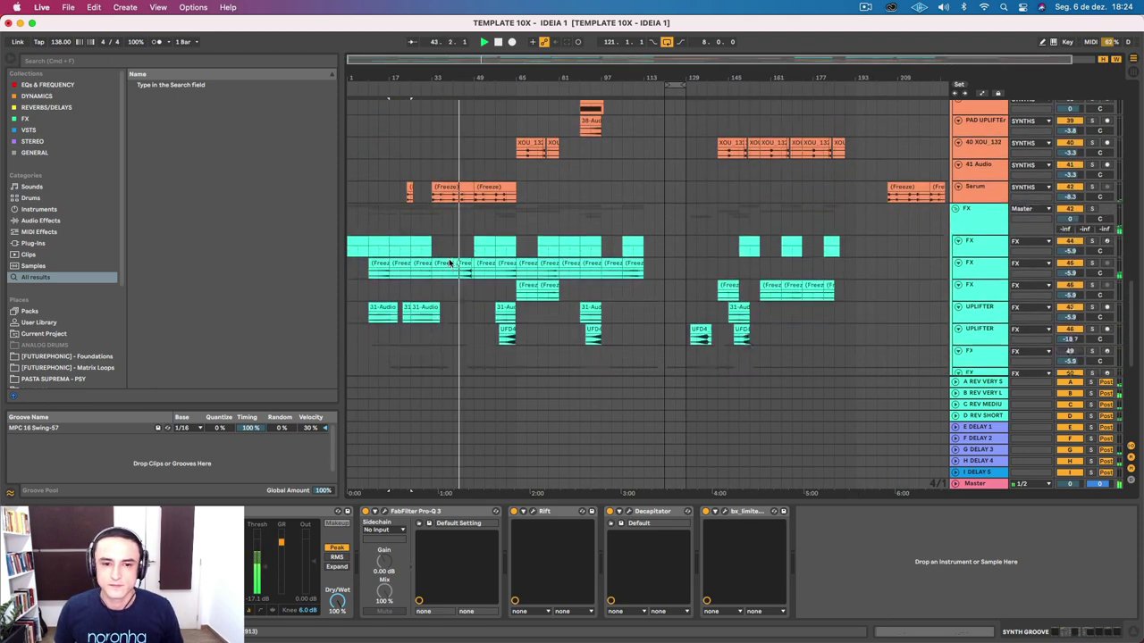
# Step: Follow the playback to the section at bar 49 and select the first clip of each CLAP SNARE track there
pyautogui.moveTo(469, 79); pyautogui.dragTo(470, 125)
pyautogui.scroll(-3, 517, 177)
pyautogui.hscroll(-4, 517, 177)
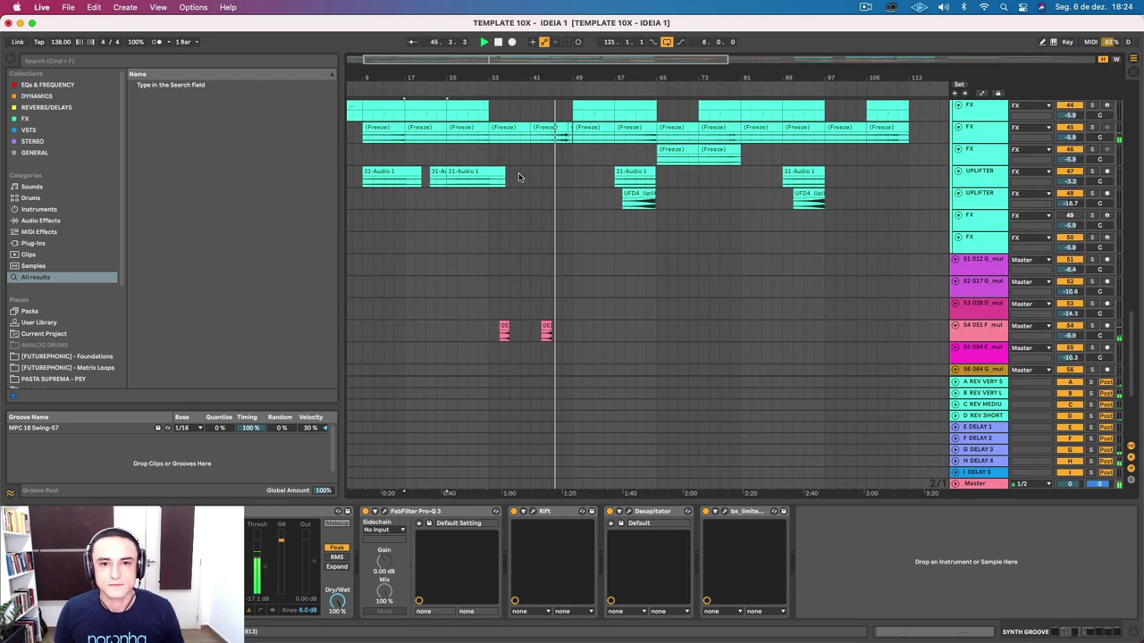
pyautogui.scroll(20, 518, 177)
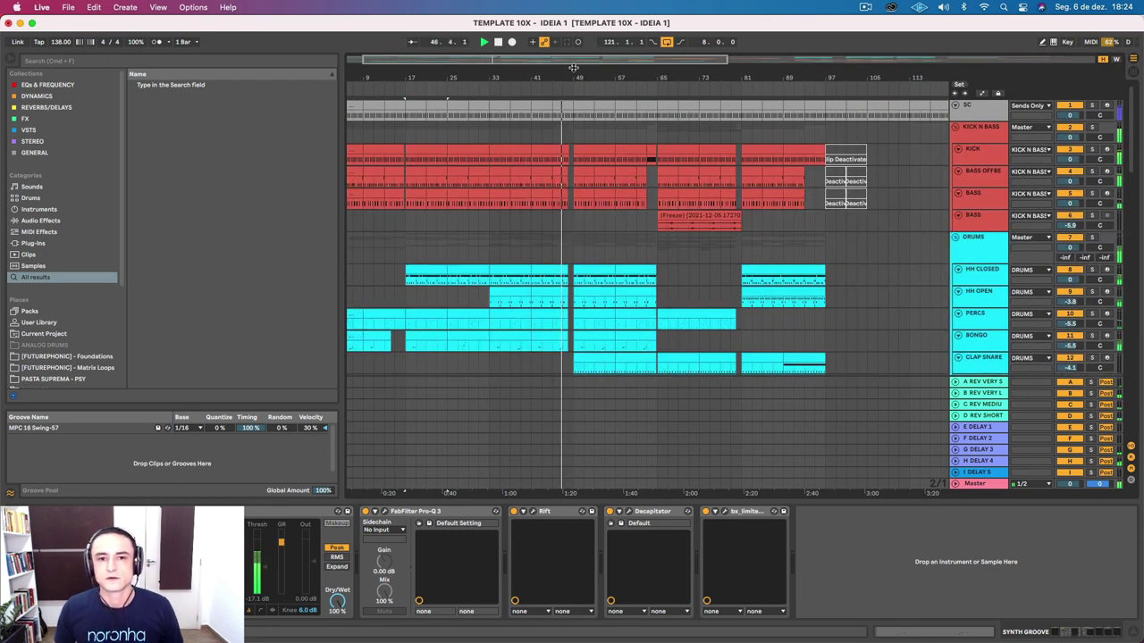
pyautogui.moveTo(573, 67); pyautogui.dragTo(575, 185)
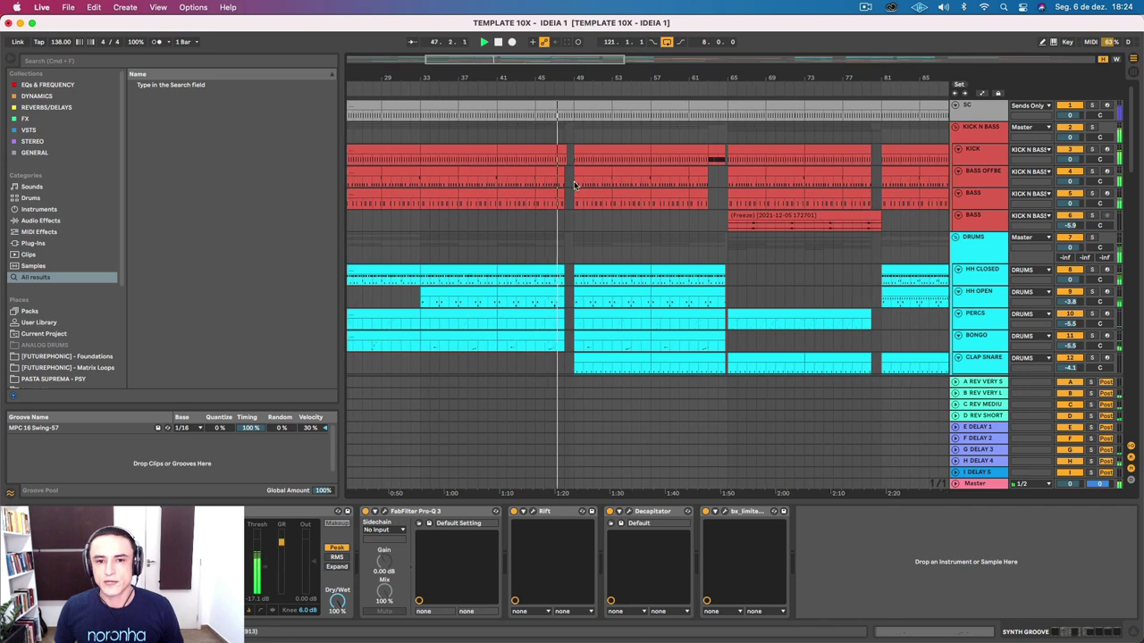
pyautogui.click(585, 361)
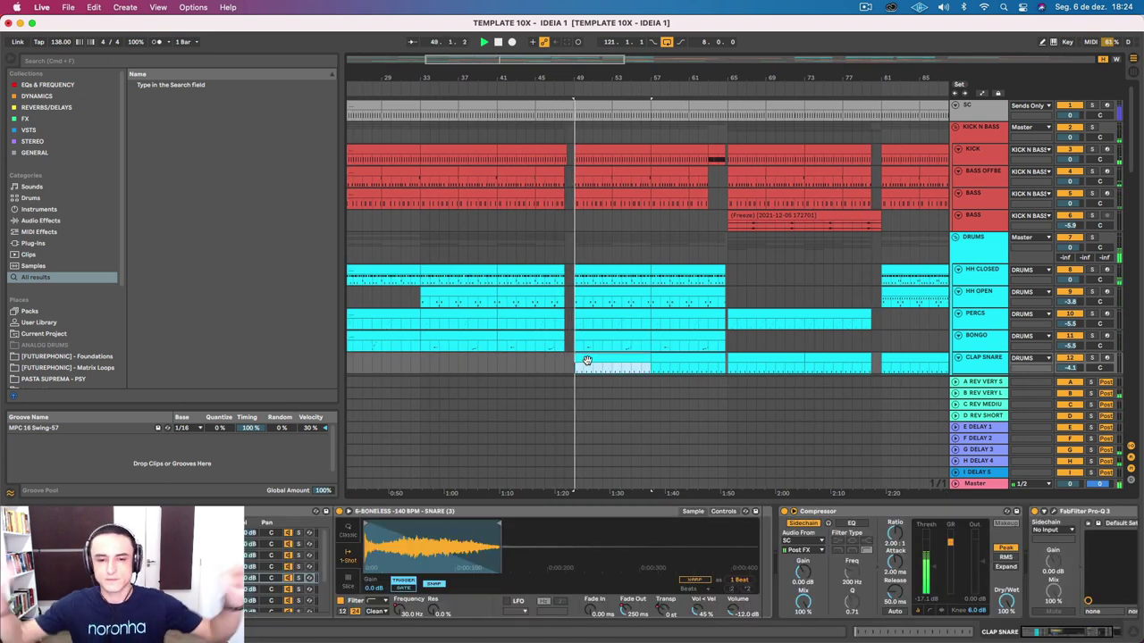
pyautogui.scroll(-6, 585, 361)
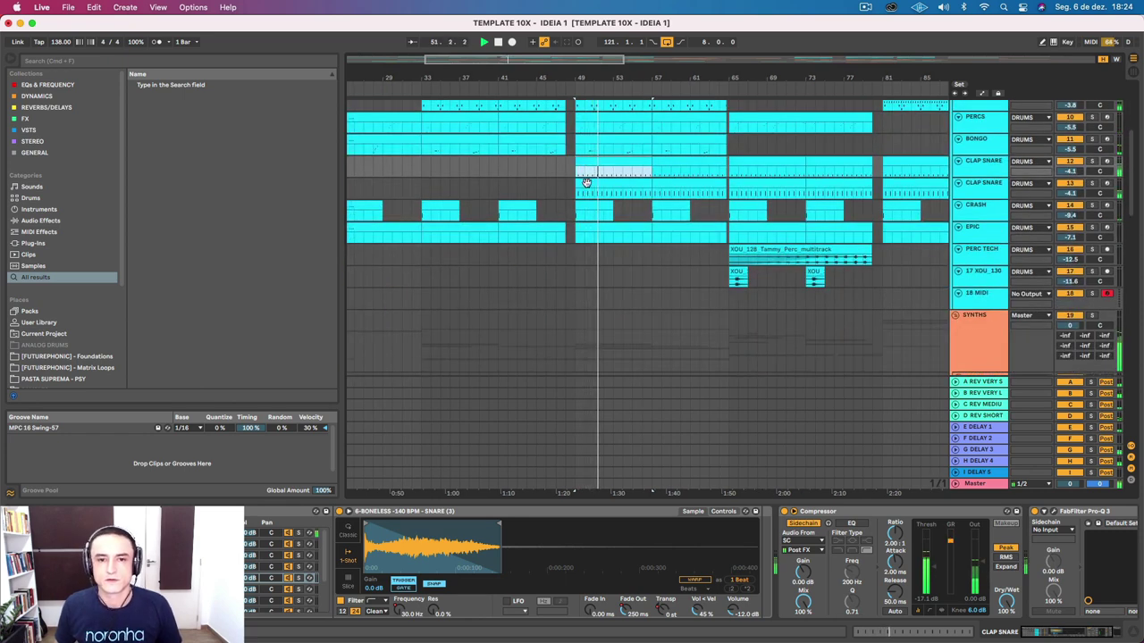
pyautogui.click(586, 184)
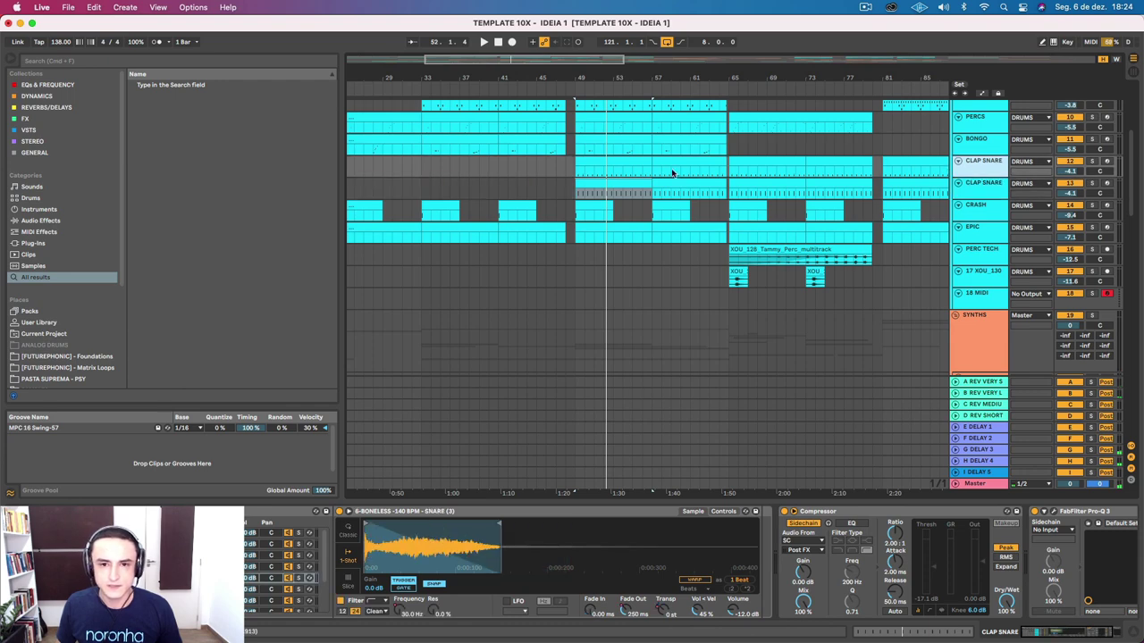
# Step: Inspect the notes of the upper CLAP SNARE track's first clip at bar 49
pyautogui.click(605, 164)
pyautogui.doubleClick(605, 165)
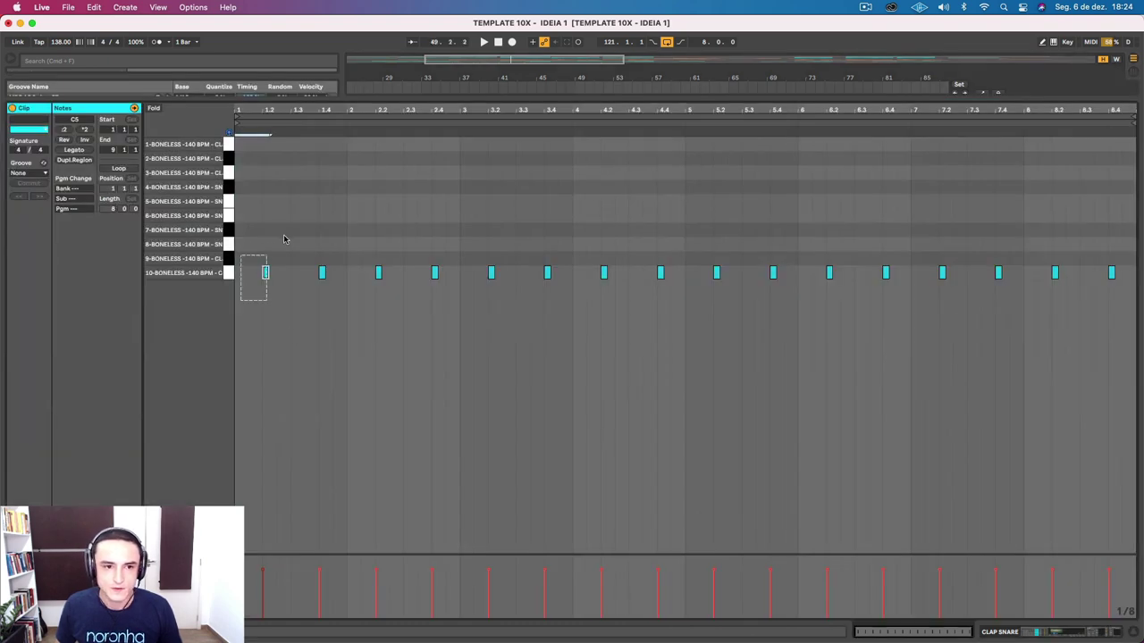
pyautogui.hotkey('shift', 'Tab')
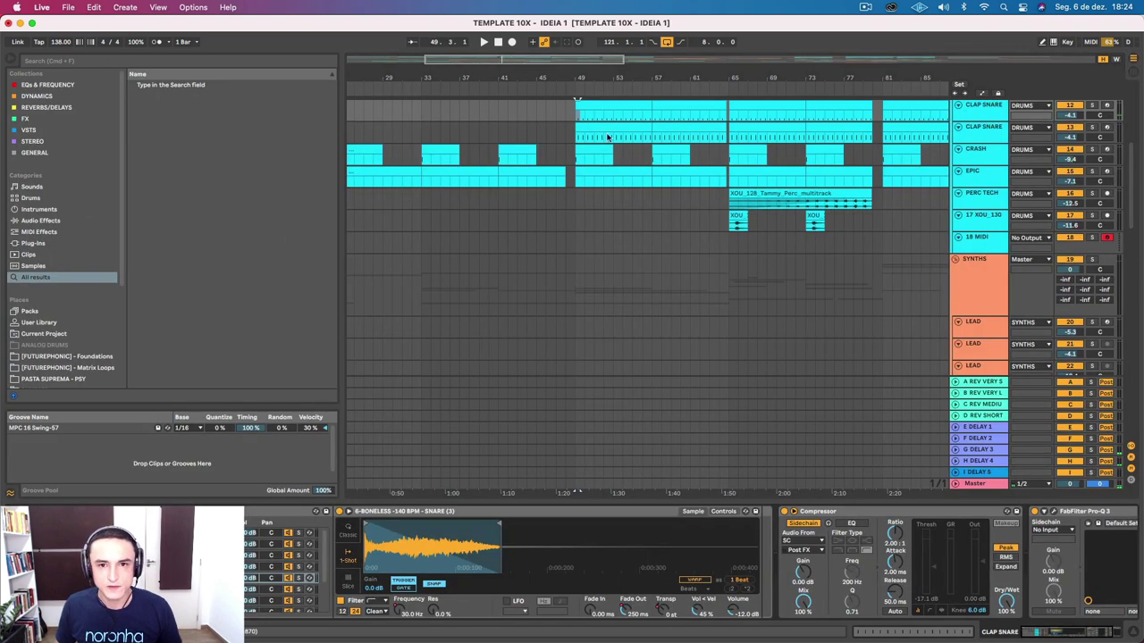
# Step: Inspect the clap notes of the lower CLAP SNARE track's first clip at bar 49
pyautogui.doubleClick(607, 137)
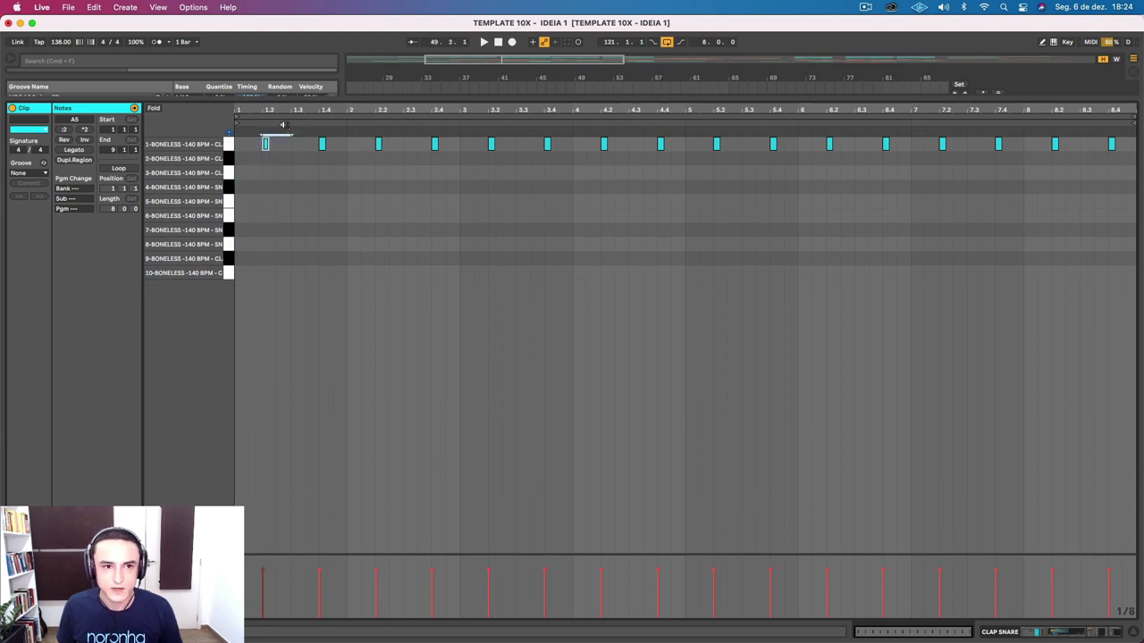
pyautogui.hotkey('shift', 'Tab')
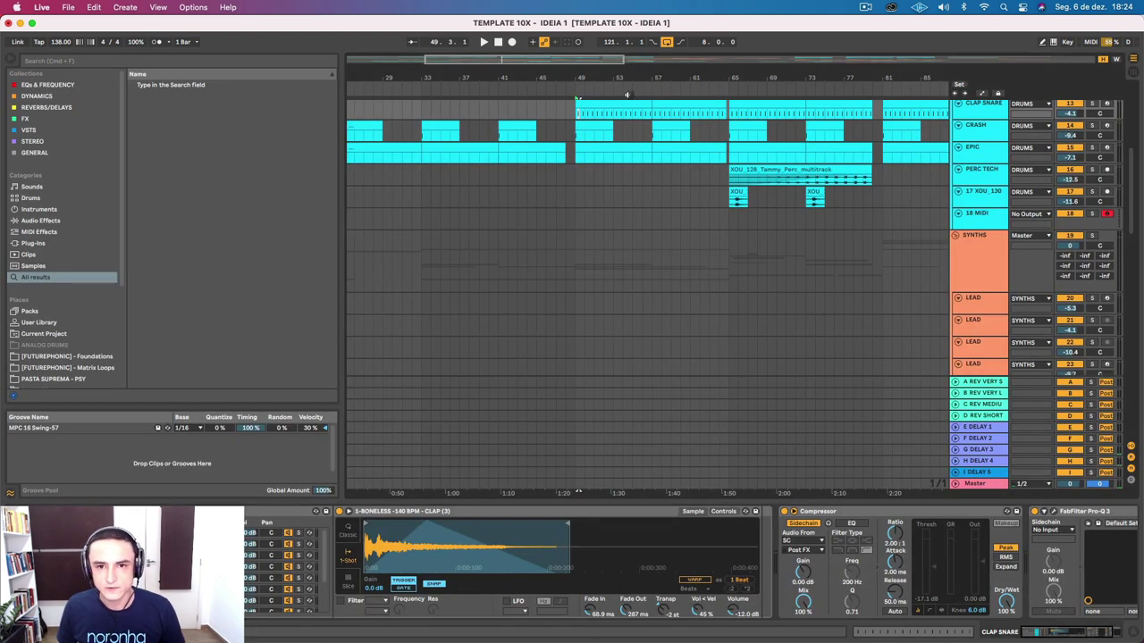
pyautogui.scroll(1, 597, 119)
pyautogui.doubleClick(599, 126)
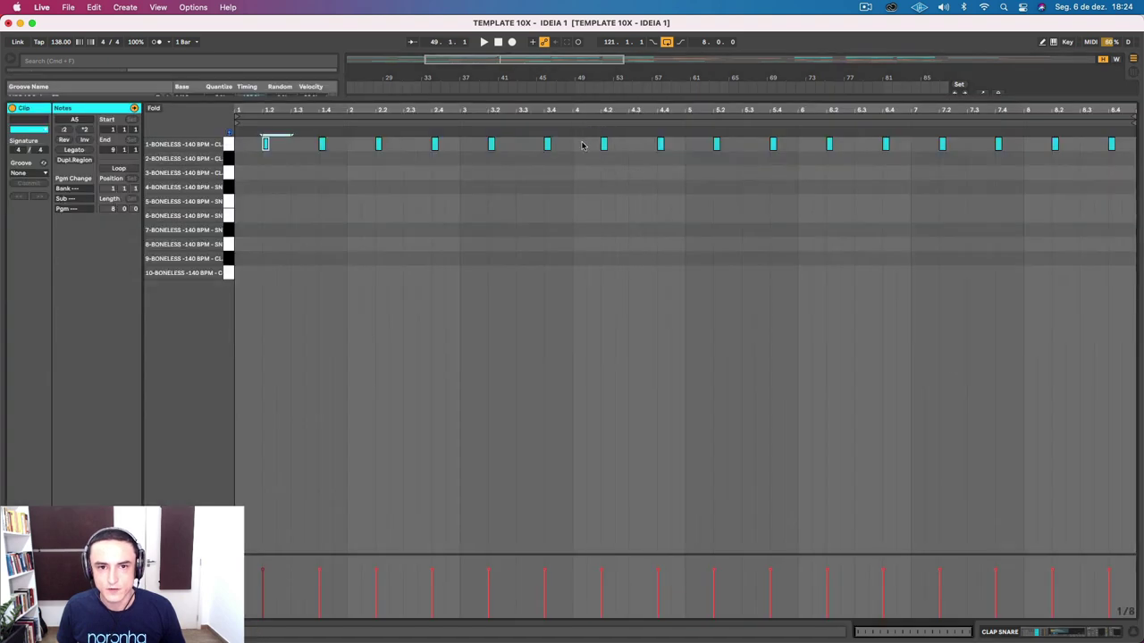
pyautogui.hotkey('shift', 'Tab')
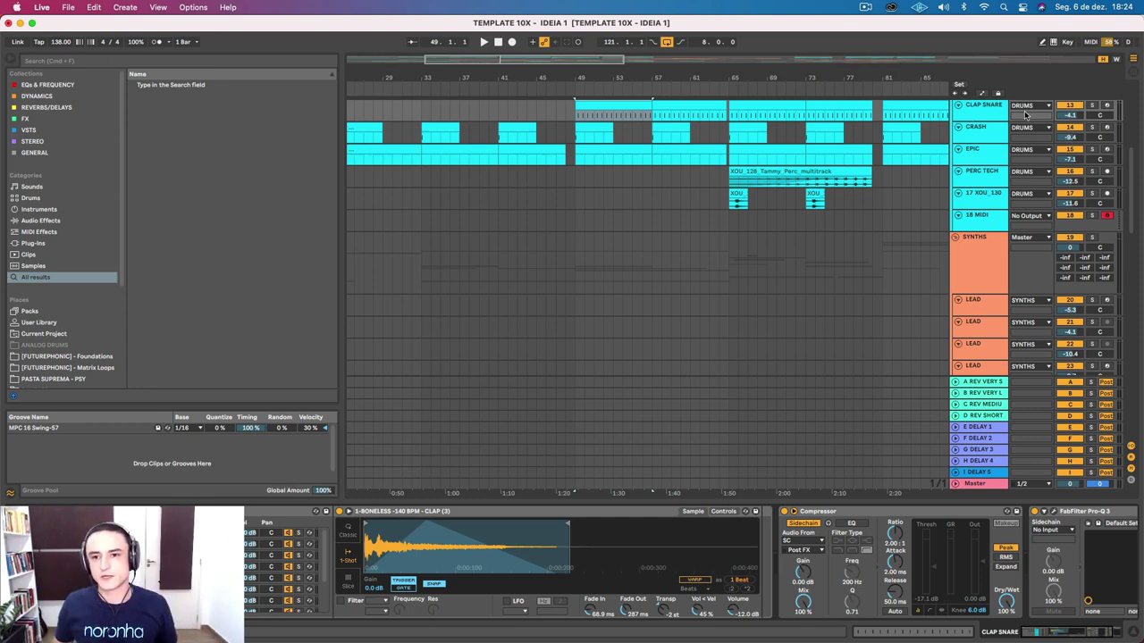
# Step: Play the arrangement from bar 49 and bring up the SYNTH GROOVE, SYNTH PLUCK, Serum and FX tracks
pyautogui.press('space')
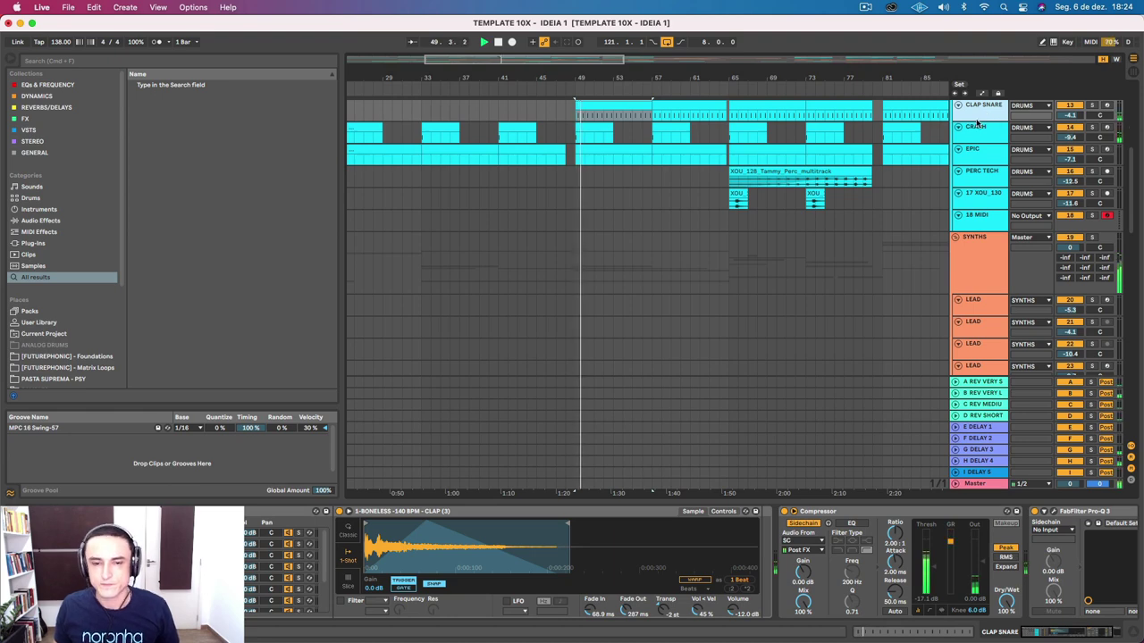
pyautogui.scroll(-10, 788, 170)
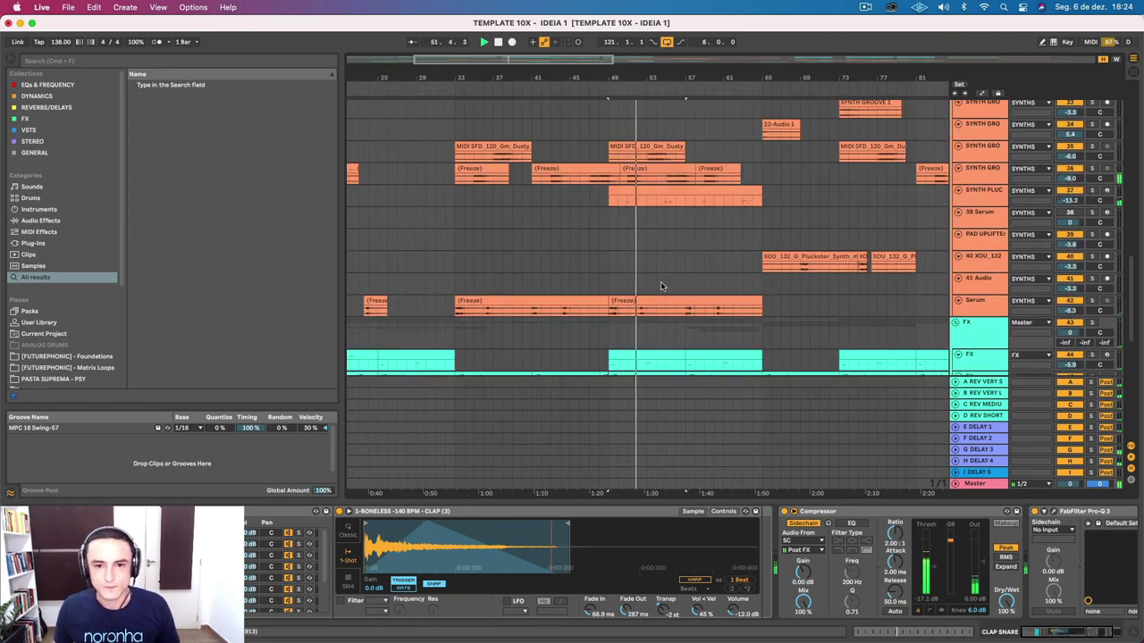
# Step: Select the SYNTH PLUCK clip at bar 49, solo its track and play it
pyautogui.scroll(-1, 660, 281)
pyautogui.click(669, 185)
pyautogui.press('space')
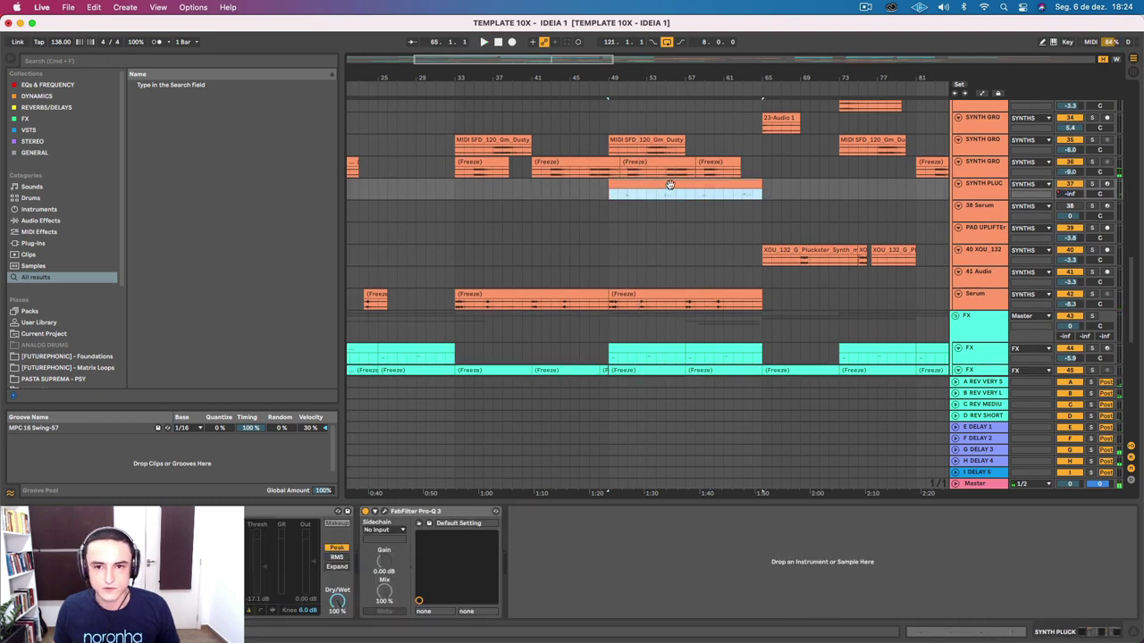
pyautogui.click(986, 184)
pyautogui.click(1092, 184)
pyautogui.press('space')
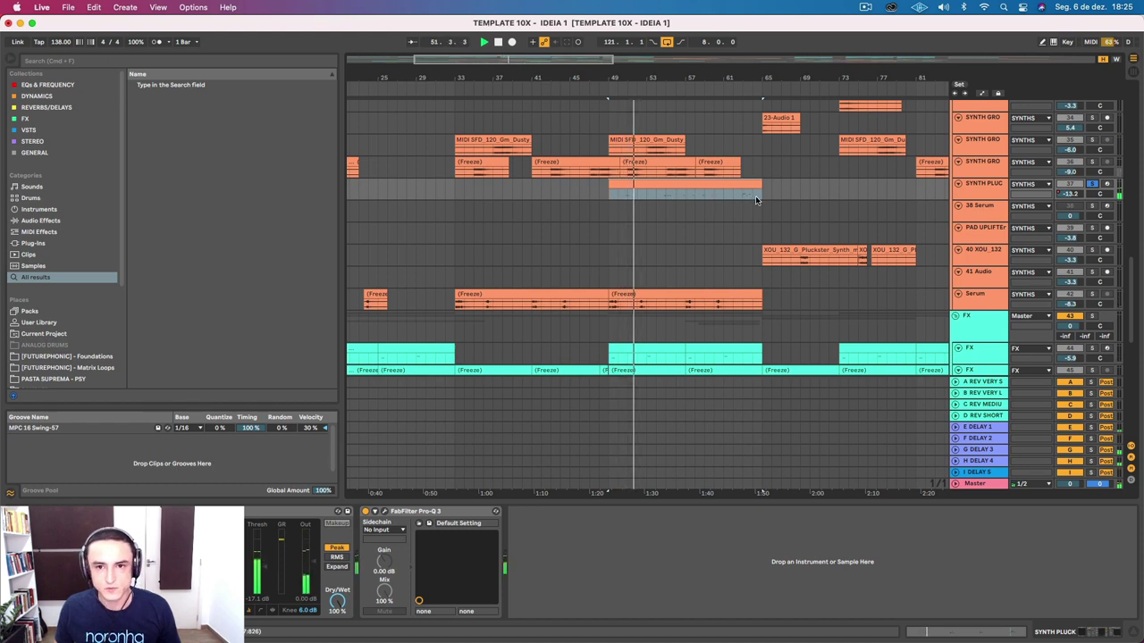
# Step: Enlarge the SYNTH PLUCK track and inspect the notes of its clip at bar 49
pyautogui.moveTo(689, 76); pyautogui.dragTo(659, 255)
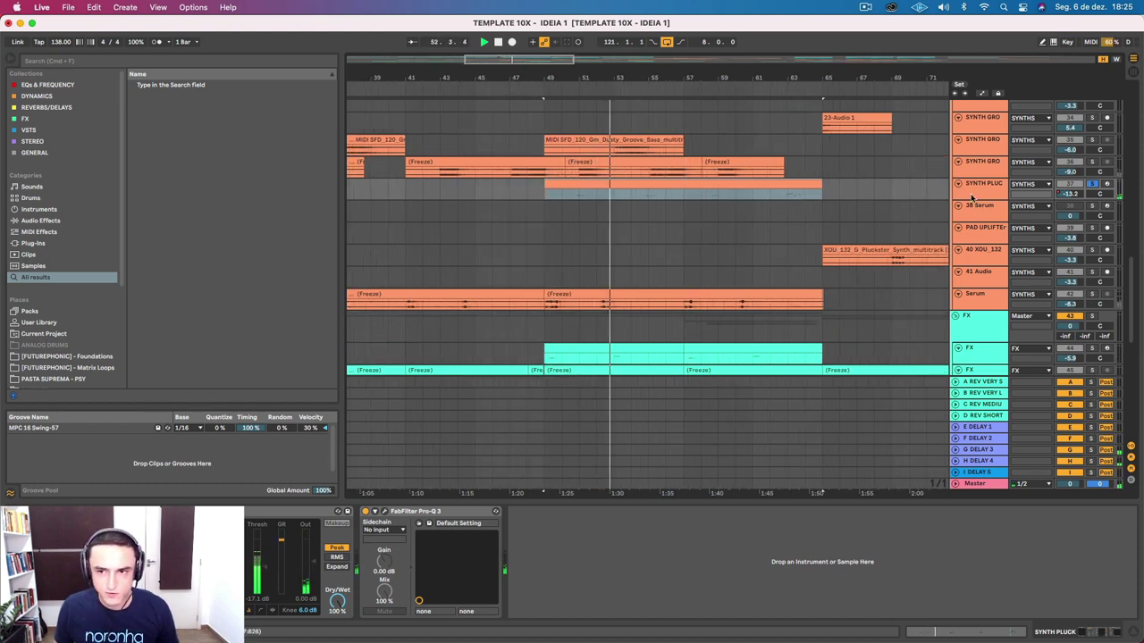
pyautogui.moveTo(980, 197); pyautogui.dragTo(981, 250)
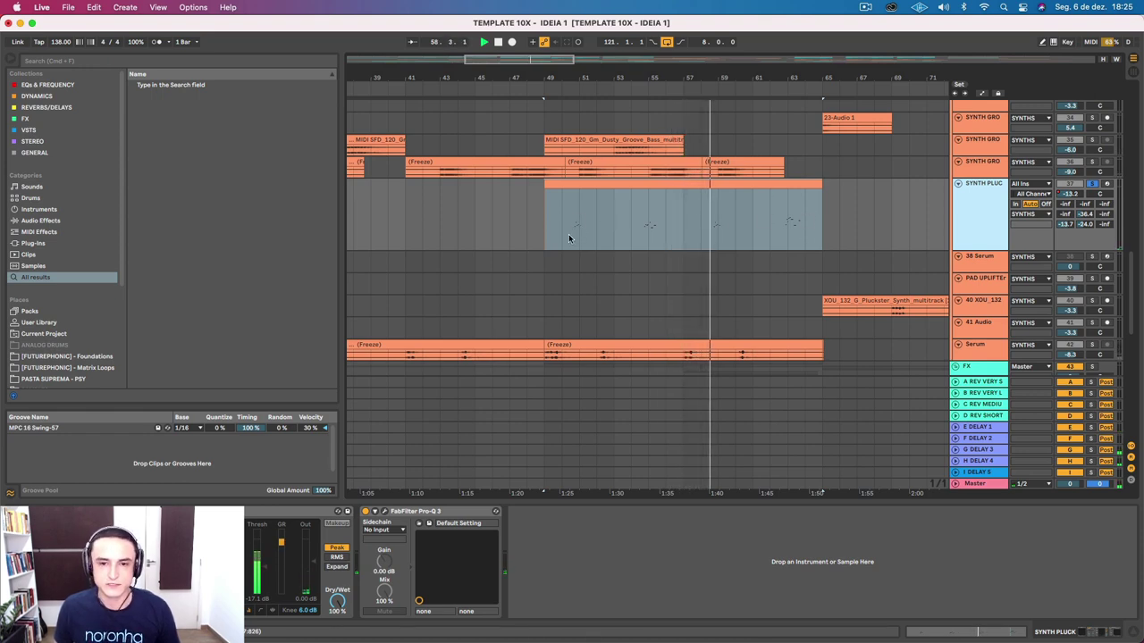
pyautogui.doubleClick(805, 224)
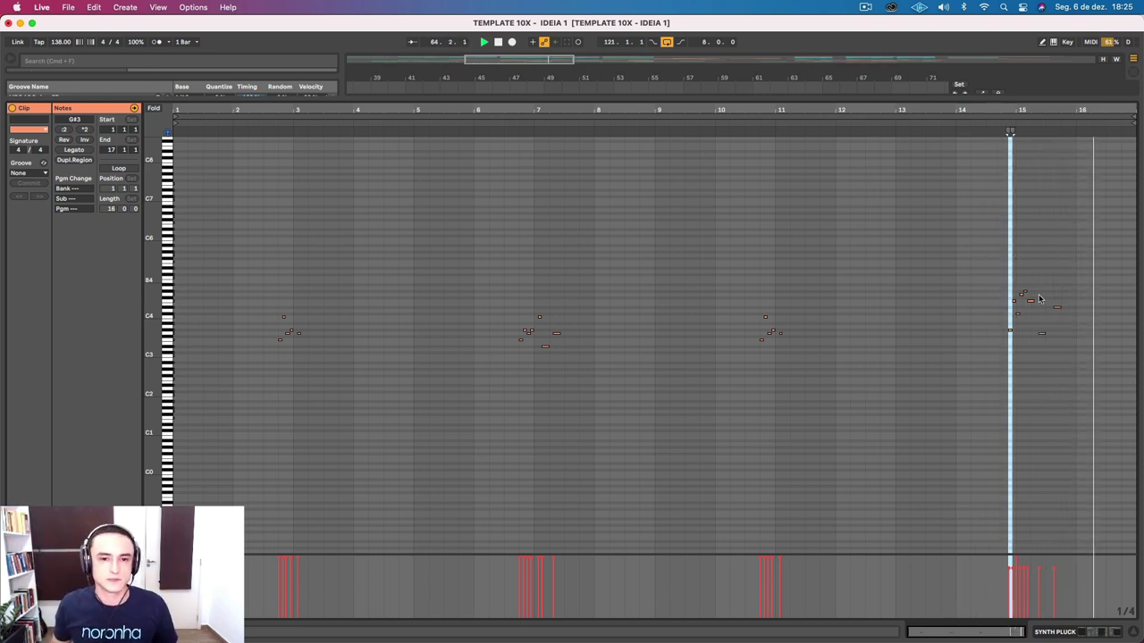
pyautogui.click(176, 134)
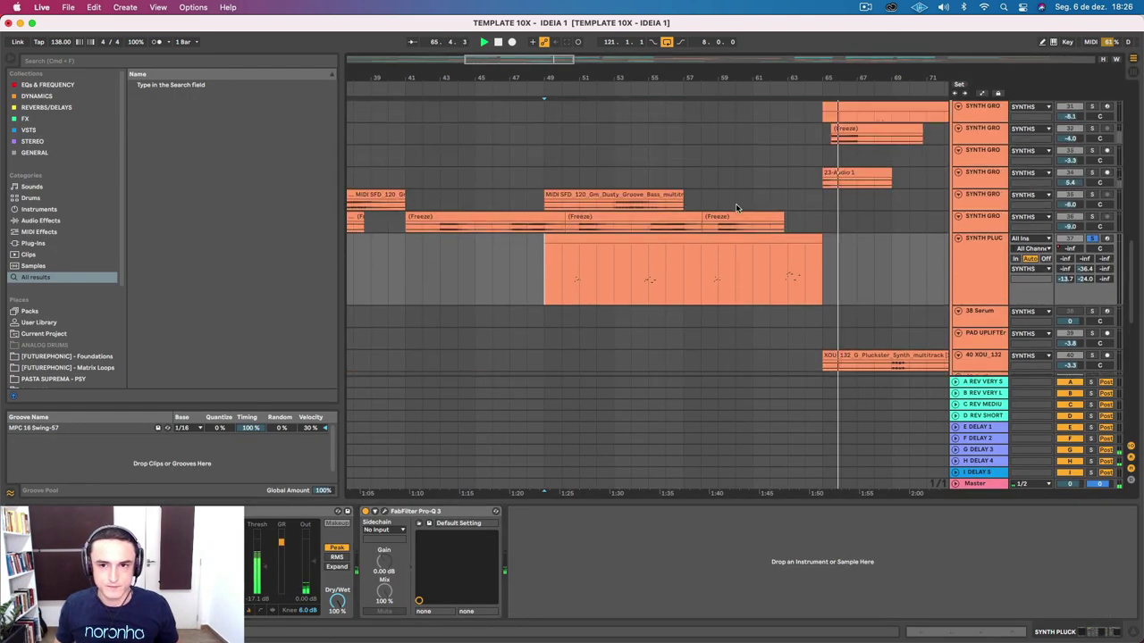
# Step: Return to the first tracks, select the KICK notes from bar 49 to 57 and play them with all tracks unsoloed
pyautogui.click(640, 246)
pyautogui.scroll(6, 582, 225)
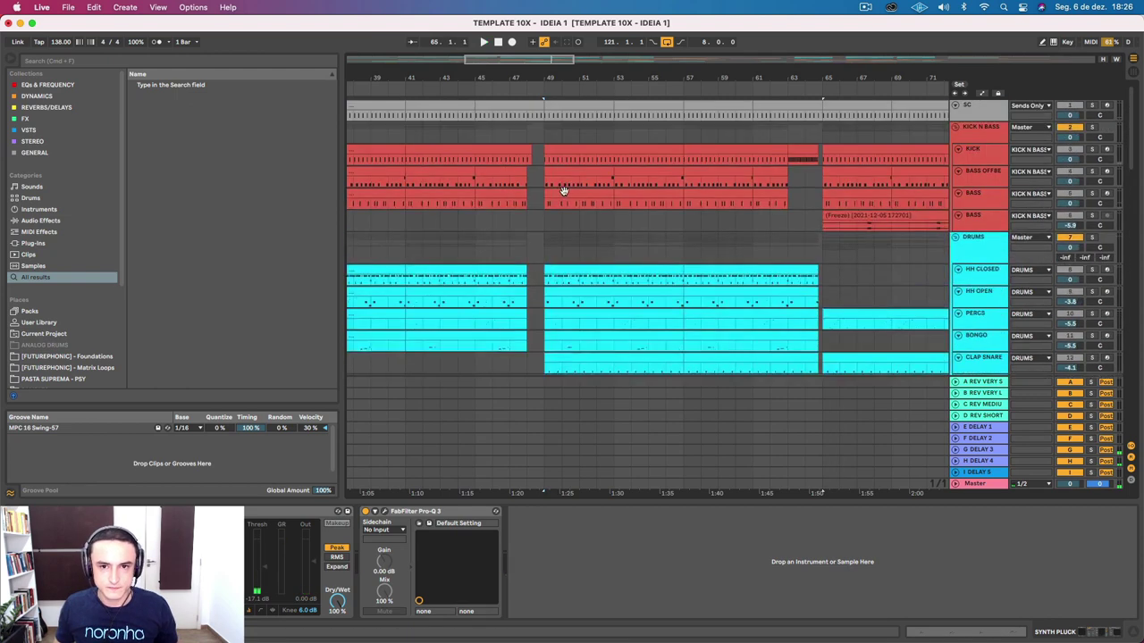
pyautogui.moveTo(680, 72); pyautogui.dragTo(680, 52)
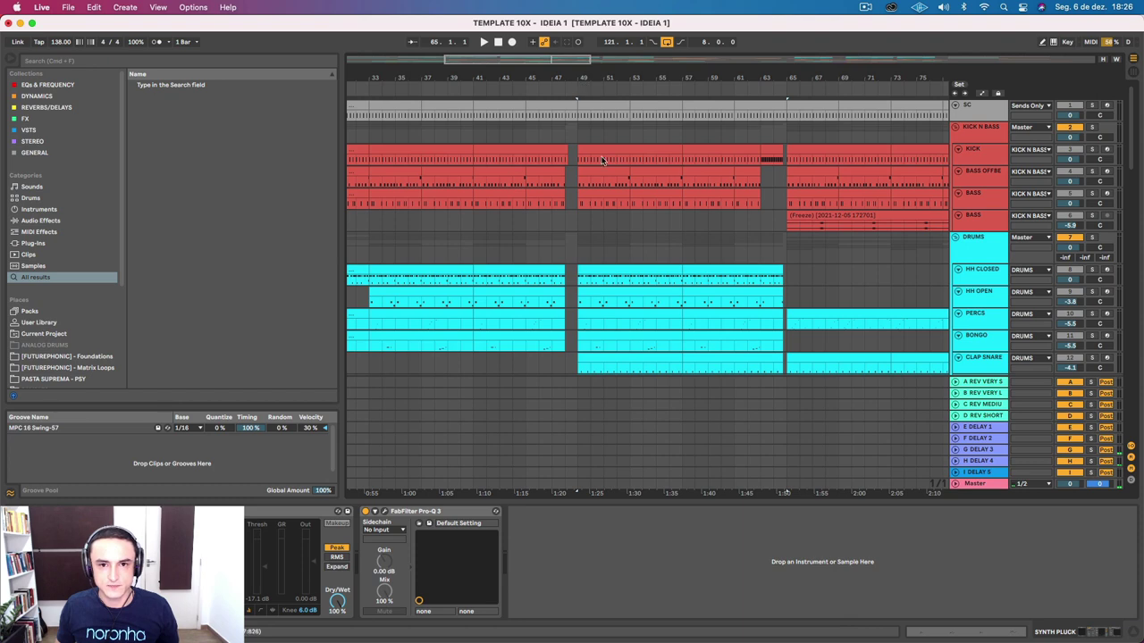
pyautogui.moveTo(602, 161); pyautogui.dragTo(683, 160)
pyautogui.click(1092, 154)
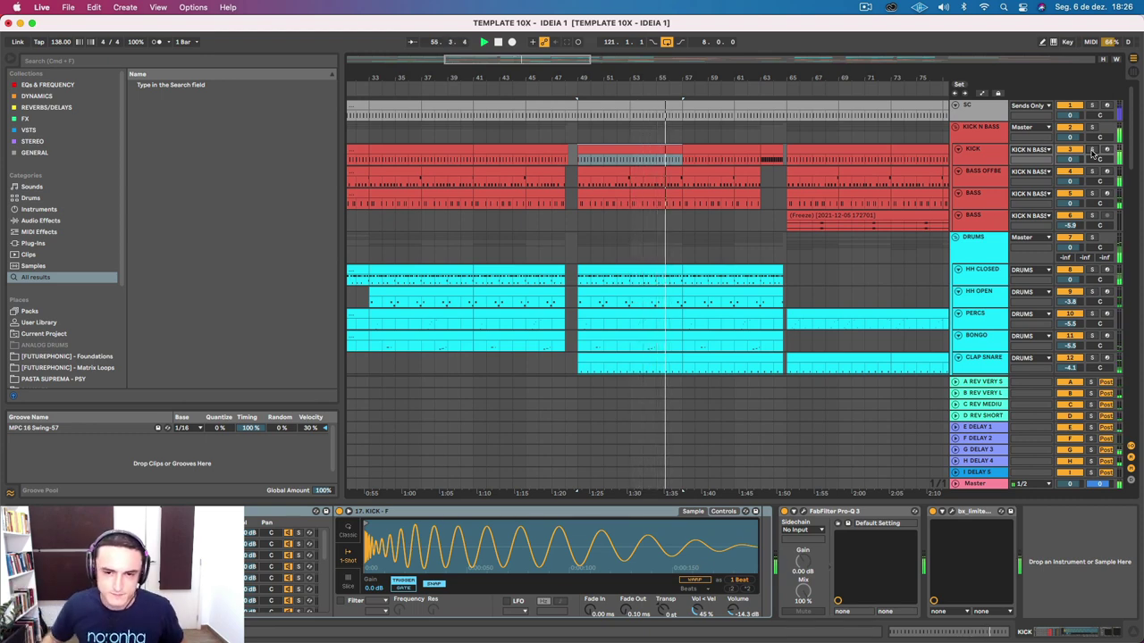
# Step: Examine the drum, synth and sample tracks from bar 49 to 65 while the arrangement plays
pyautogui.scroll(-15, 1108, 367)
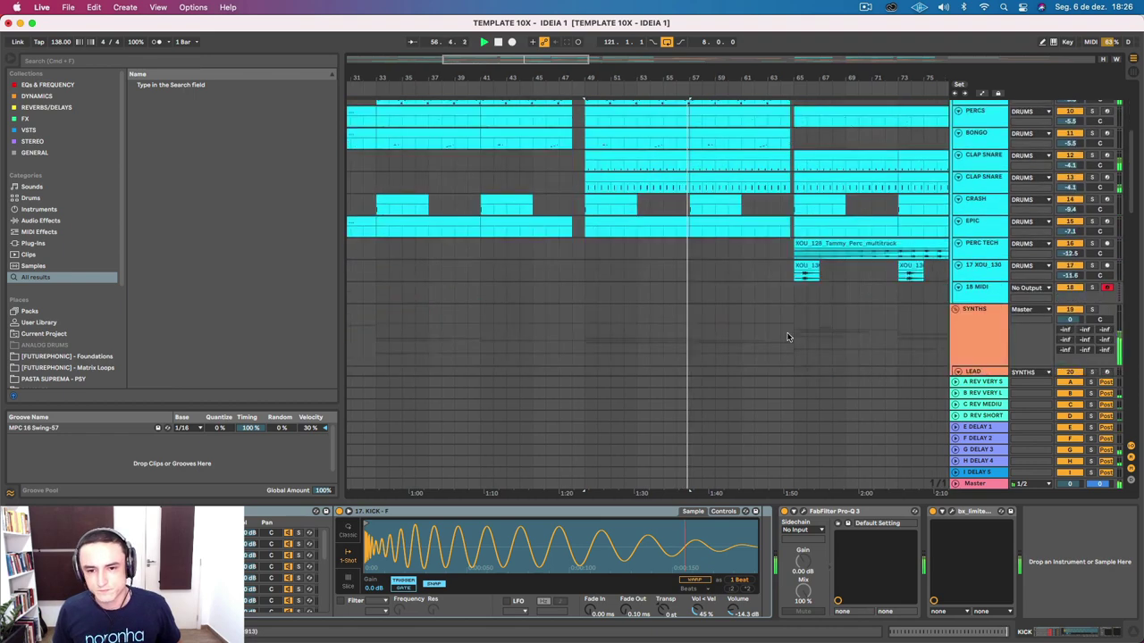
pyautogui.scroll(-15, 787, 337)
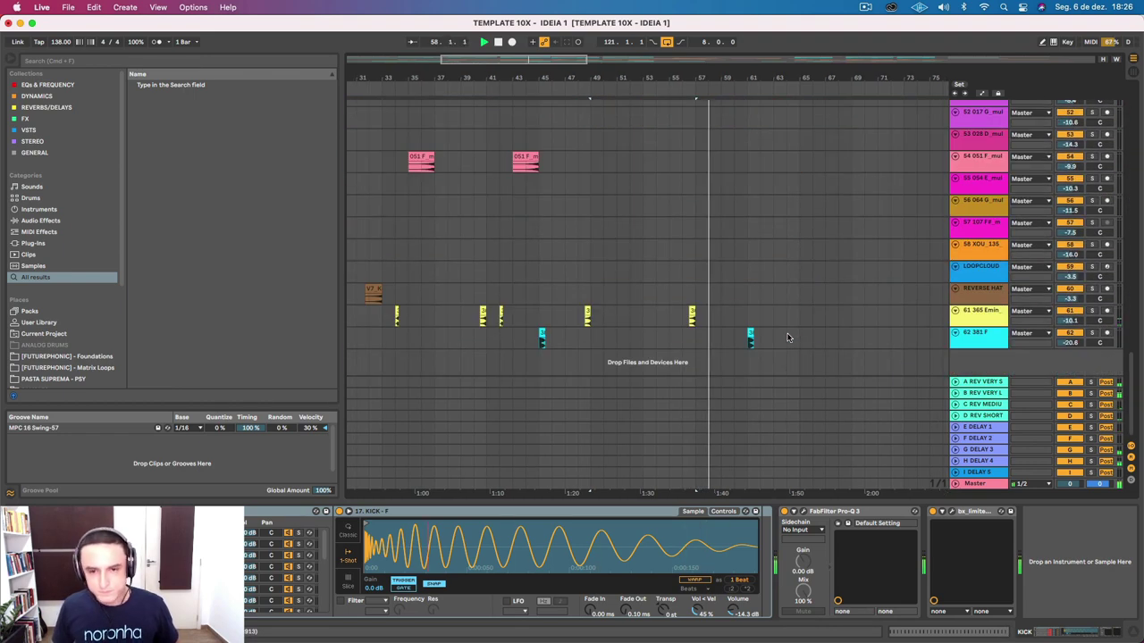
pyautogui.hscroll(4, 673, 290)
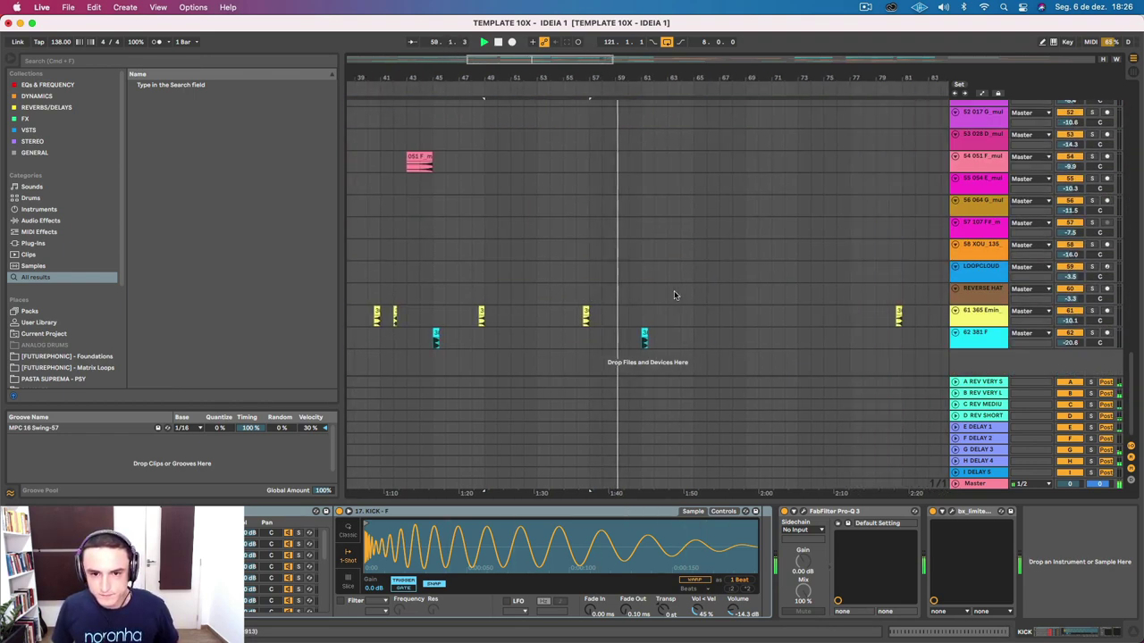
pyautogui.scroll(20, 685, 309)
pyautogui.hscroll(4, 687, 305)
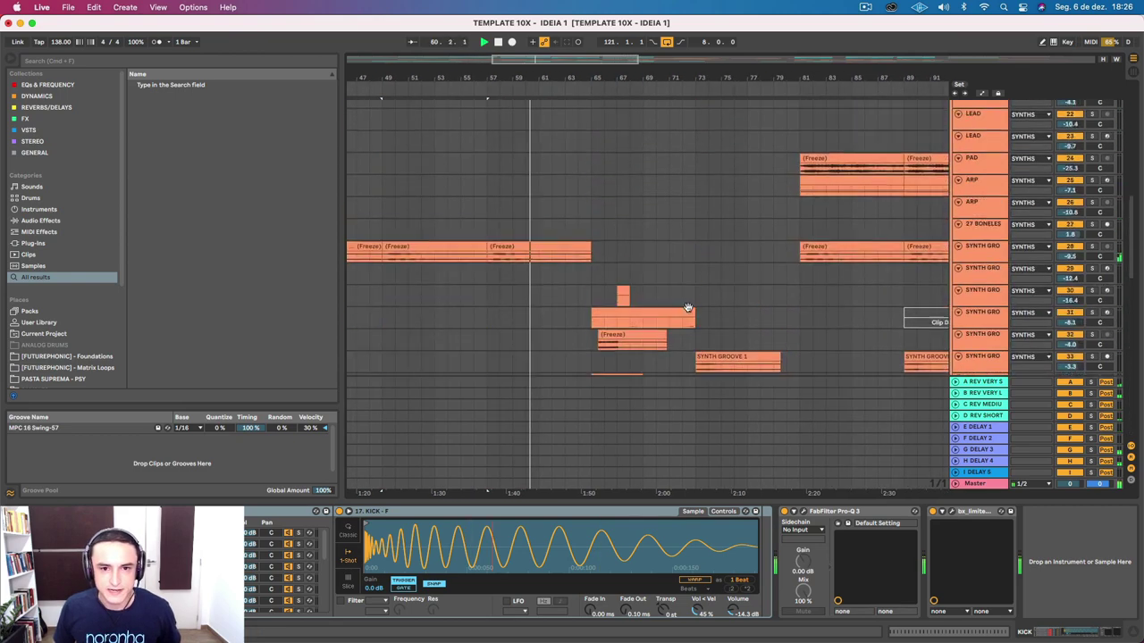
pyautogui.scroll(-18, 686, 309)
pyautogui.scroll(-10, 685, 309)
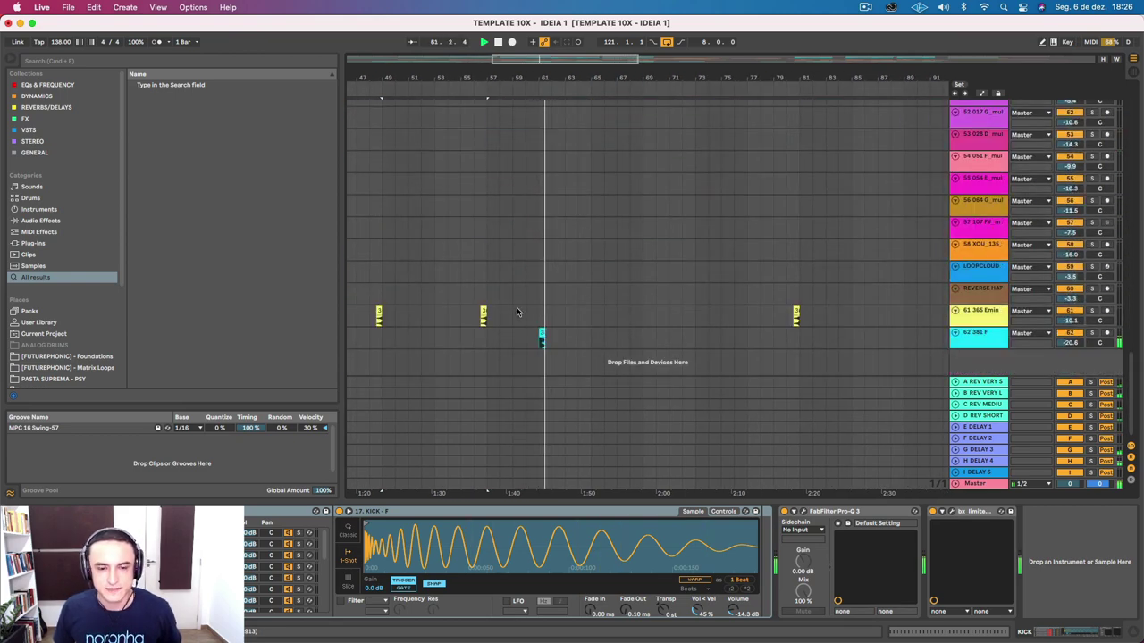
pyautogui.scroll(20, 510, 338)
pyautogui.scroll(1, 510, 338)
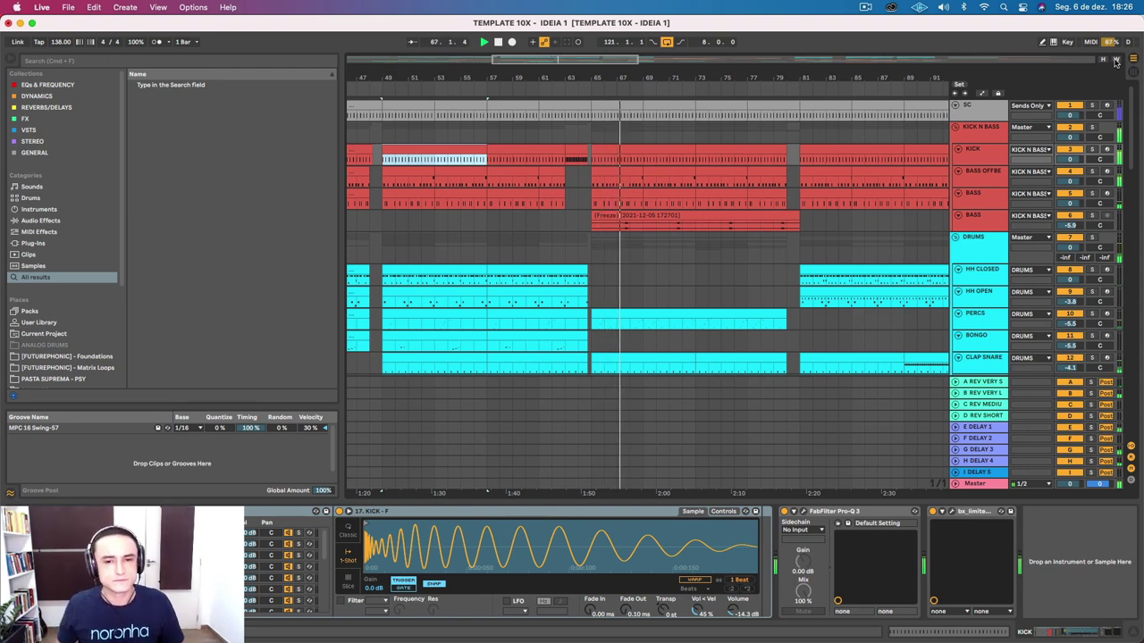
# Step: Select the PERCS clip at bar 65, bring up the remaining drum tracks and play that section
pyautogui.click(660, 313)
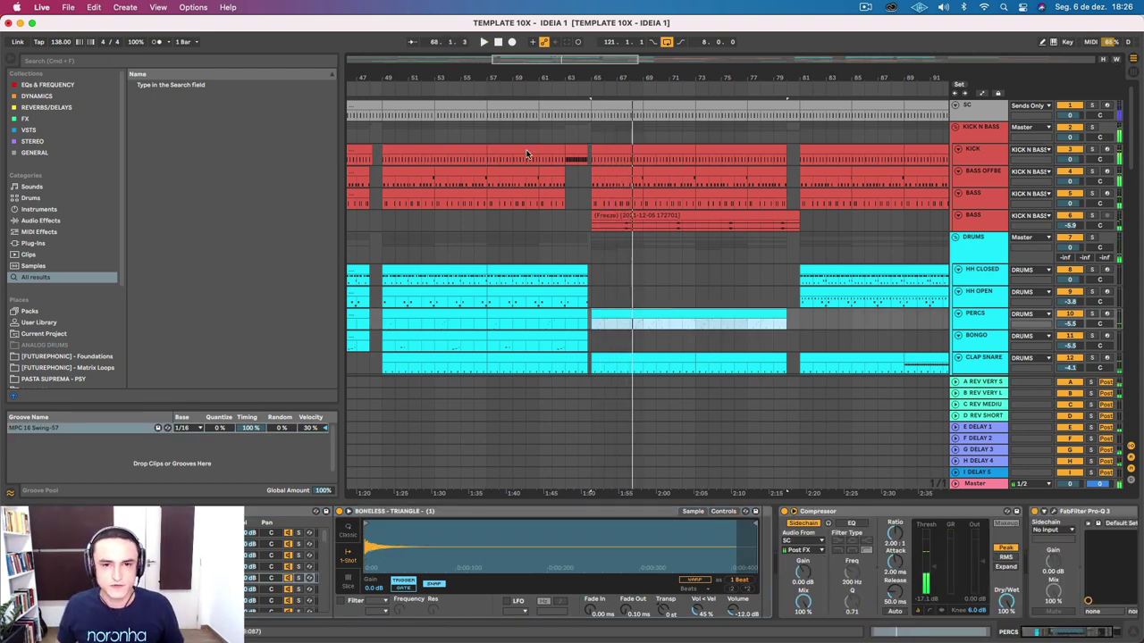
pyautogui.scroll(-5, 646, 295)
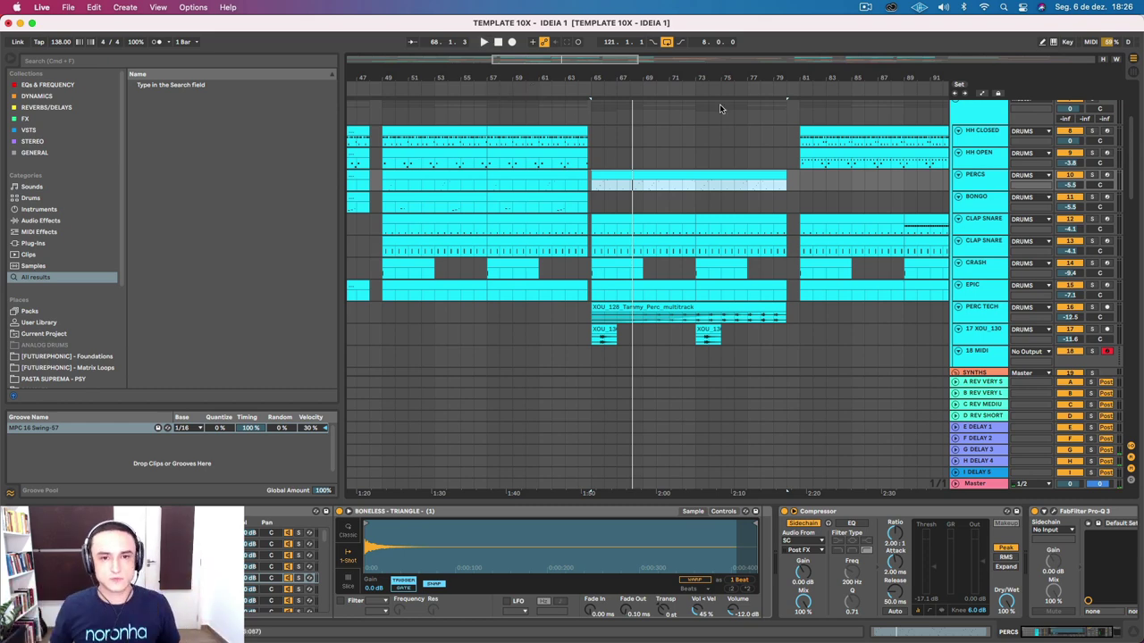
pyautogui.click(511, 90)
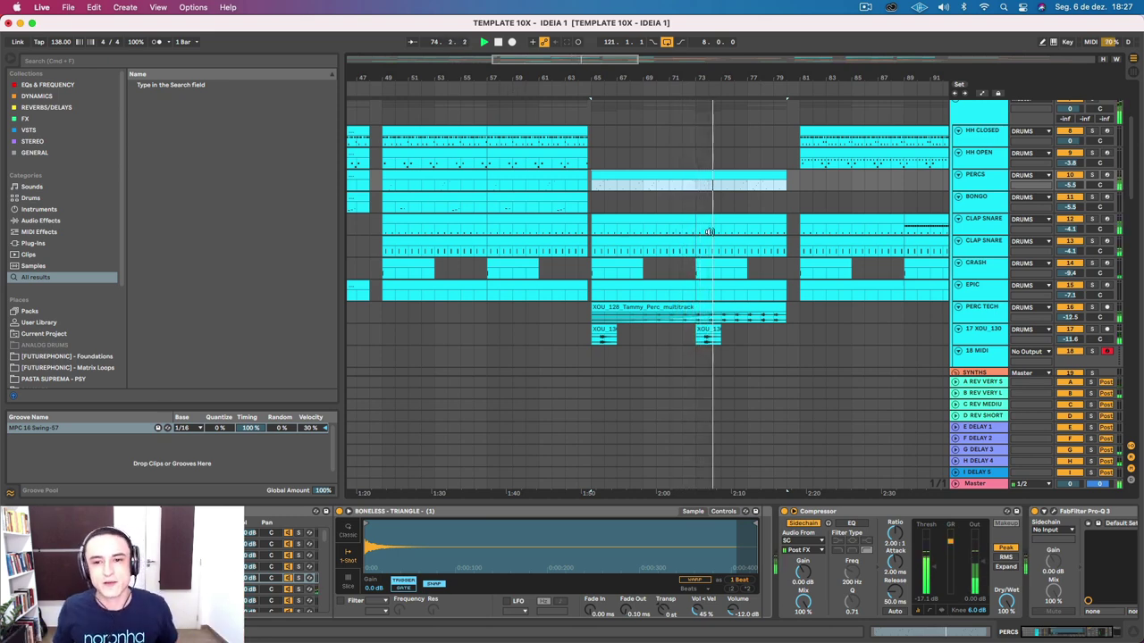
# Step: Follow the playback into the section at bar 81, reviewing its kick, bass, drum and synth clips
pyautogui.hscroll(5, 759, 261)
pyautogui.scroll(4, 751, 259)
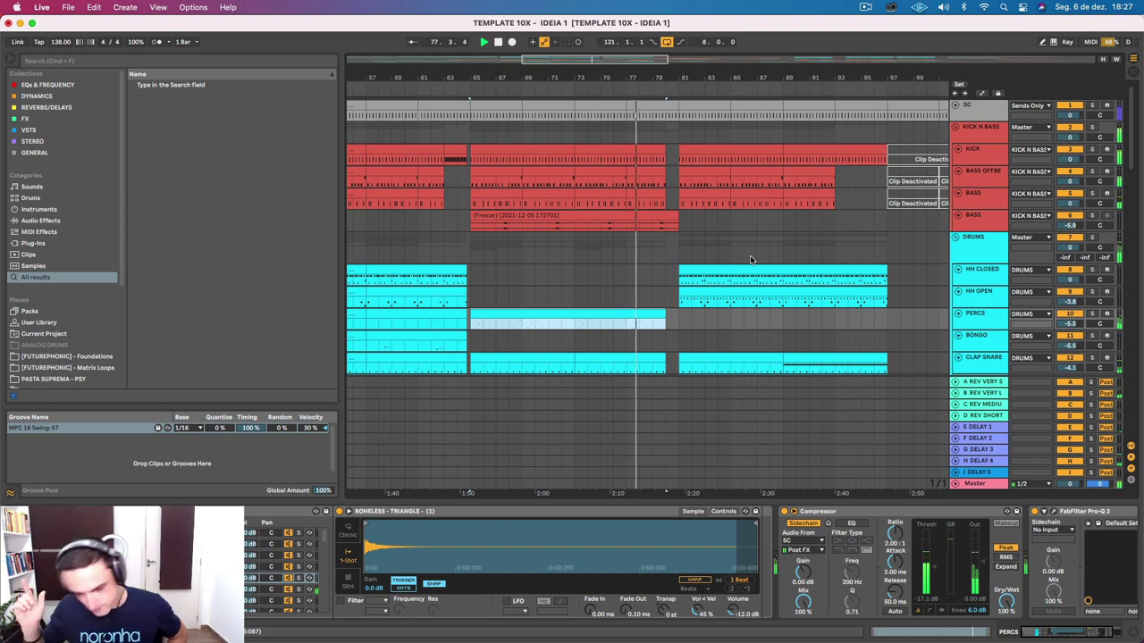
pyautogui.hscroll(6, 750, 259)
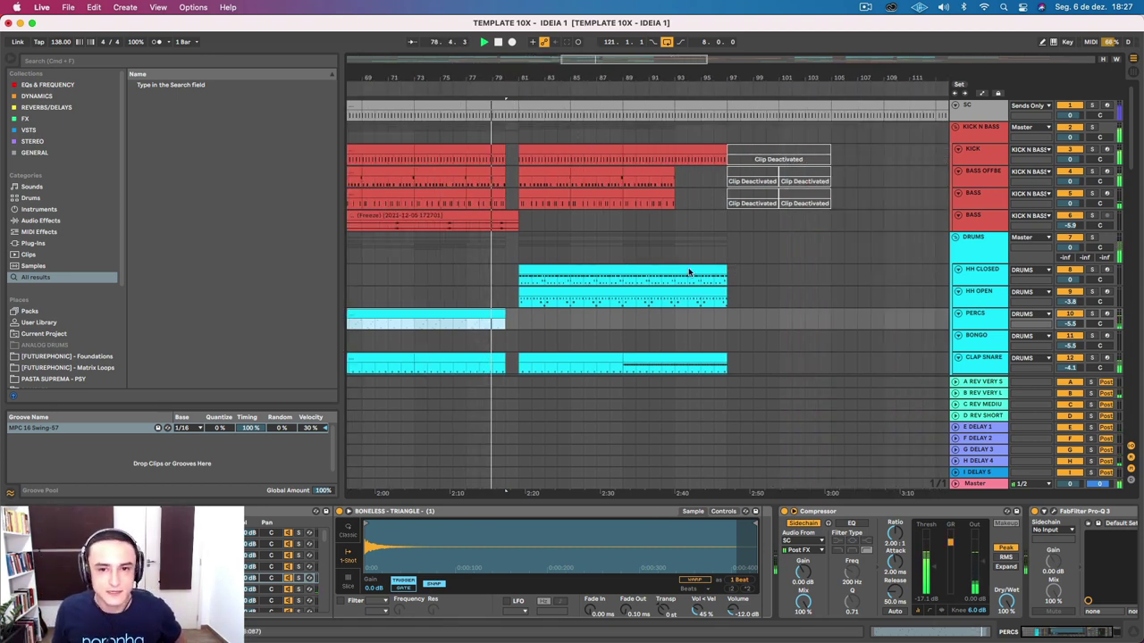
pyautogui.scroll(-5, 702, 187)
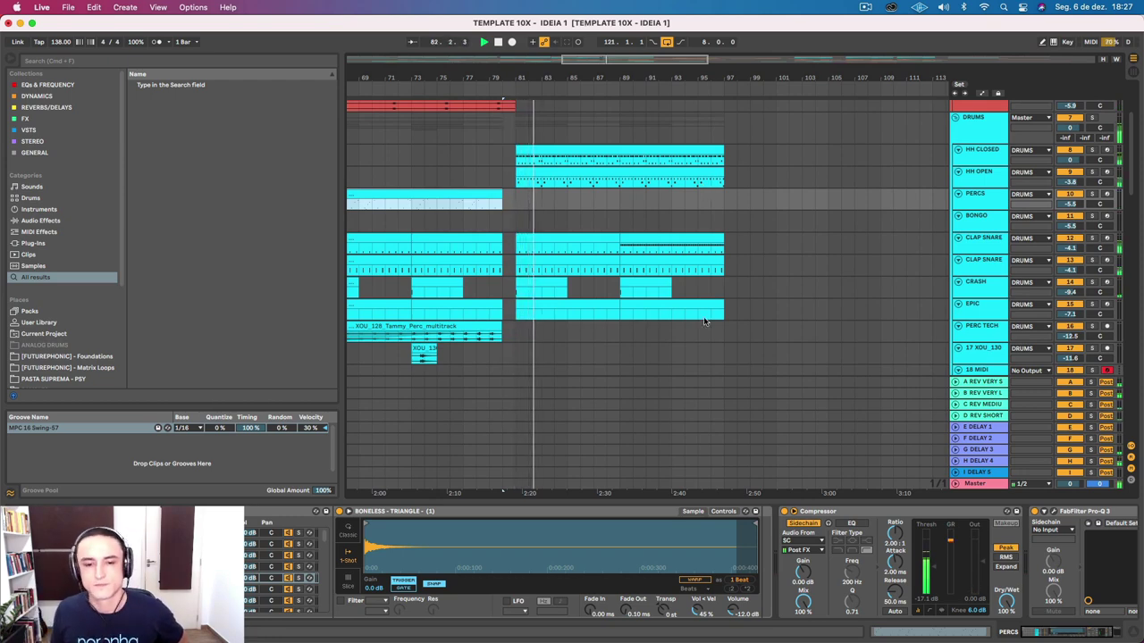
pyautogui.scroll(-10, 702, 319)
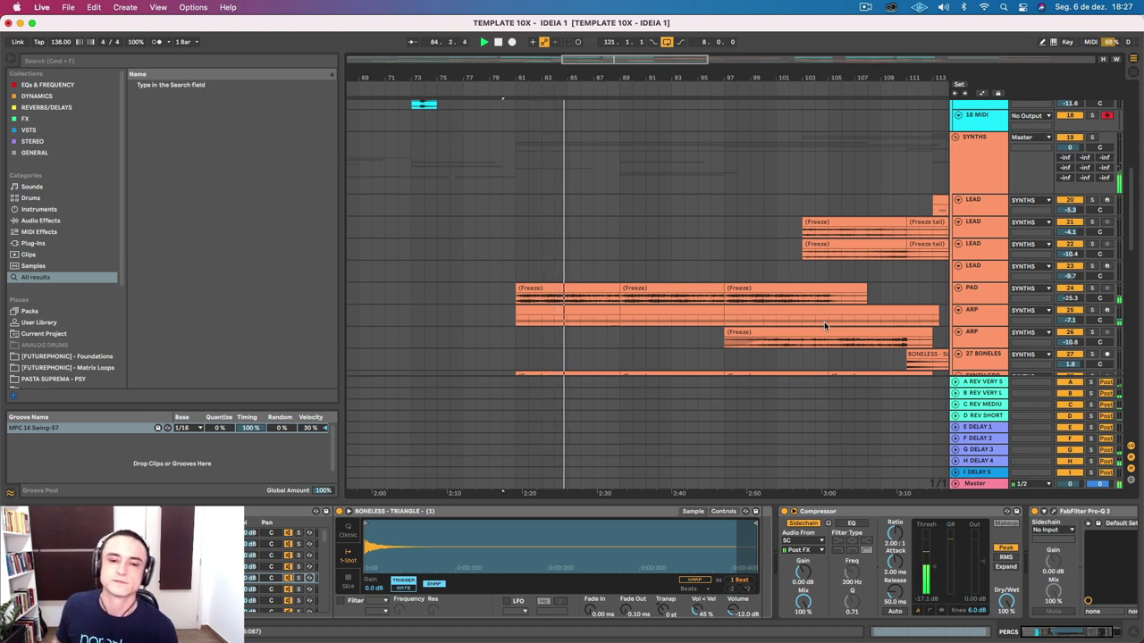
# Step: Audition the upper ARP track and bring up the SYNTH GROOVE tracks around bar 89
pyautogui.click(1091, 310)
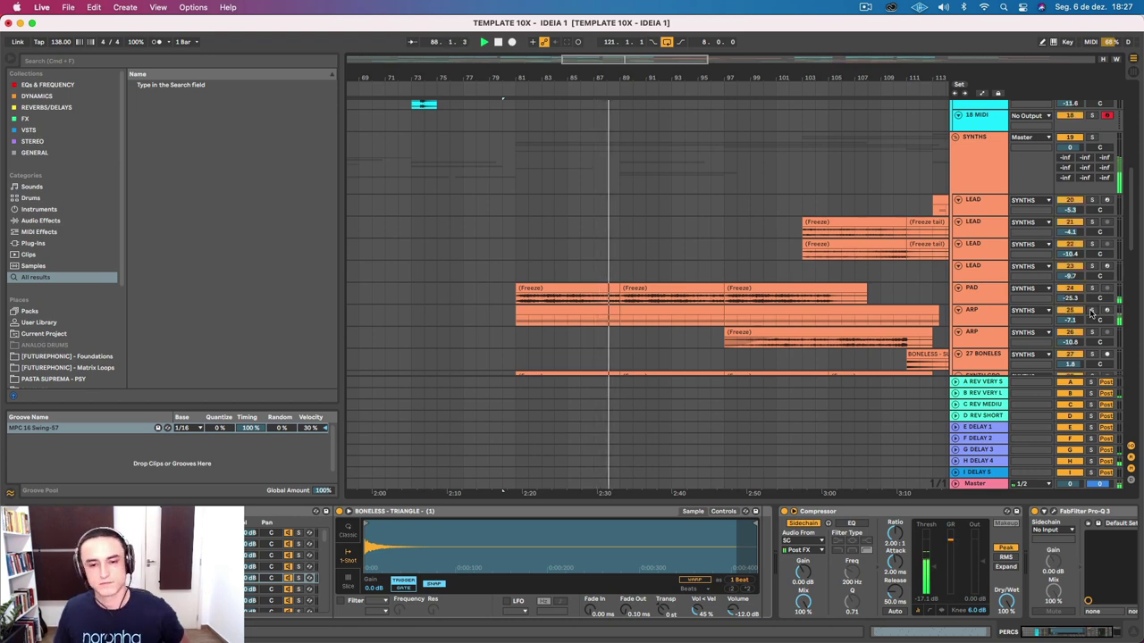
pyautogui.scroll(-3, 677, 245)
pyautogui.scroll(-3, 676, 245)
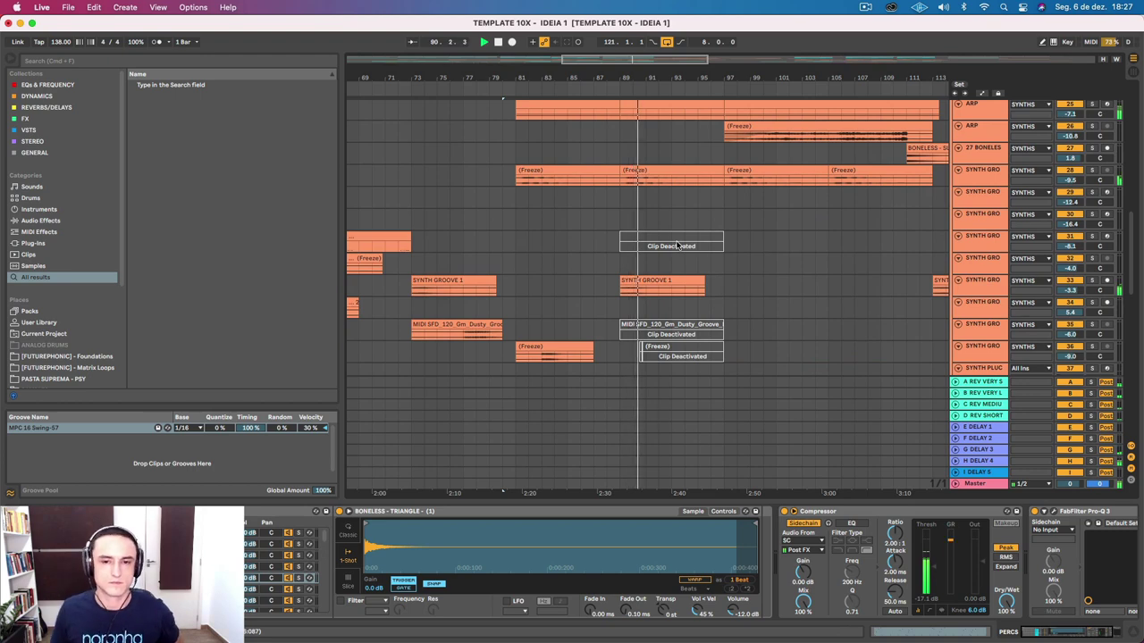
# Step: Solo the first SYNTH GROOVE track and play its frozen clip at bar 89
pyautogui.scroll(3, 677, 245)
pyautogui.click(976, 279)
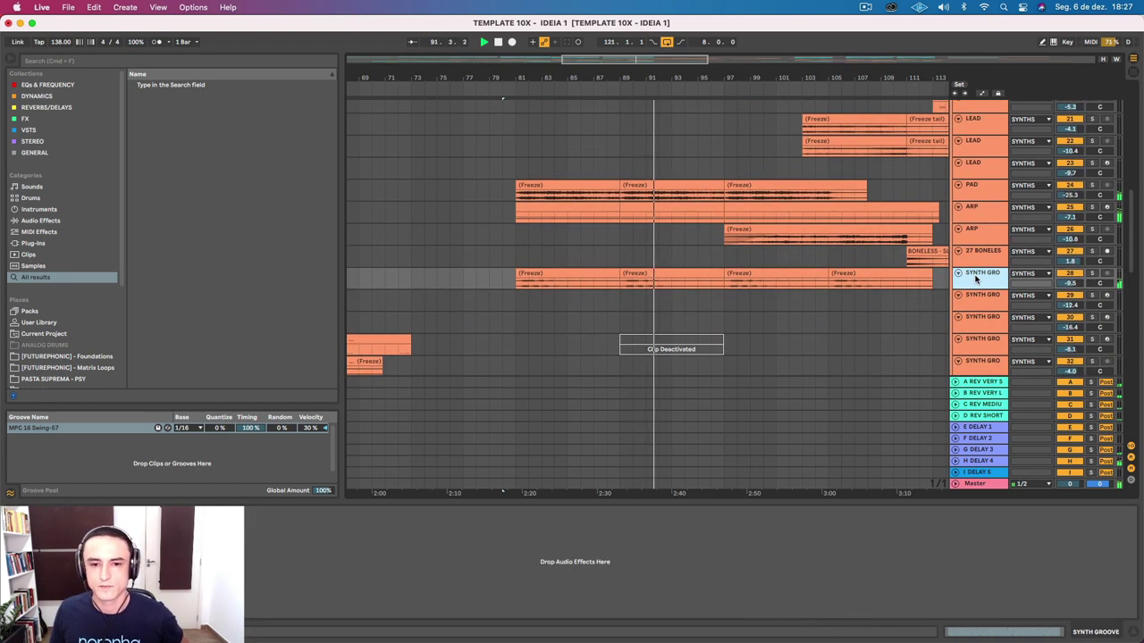
pyautogui.click(1091, 274)
pyautogui.scroll(1, 668, 277)
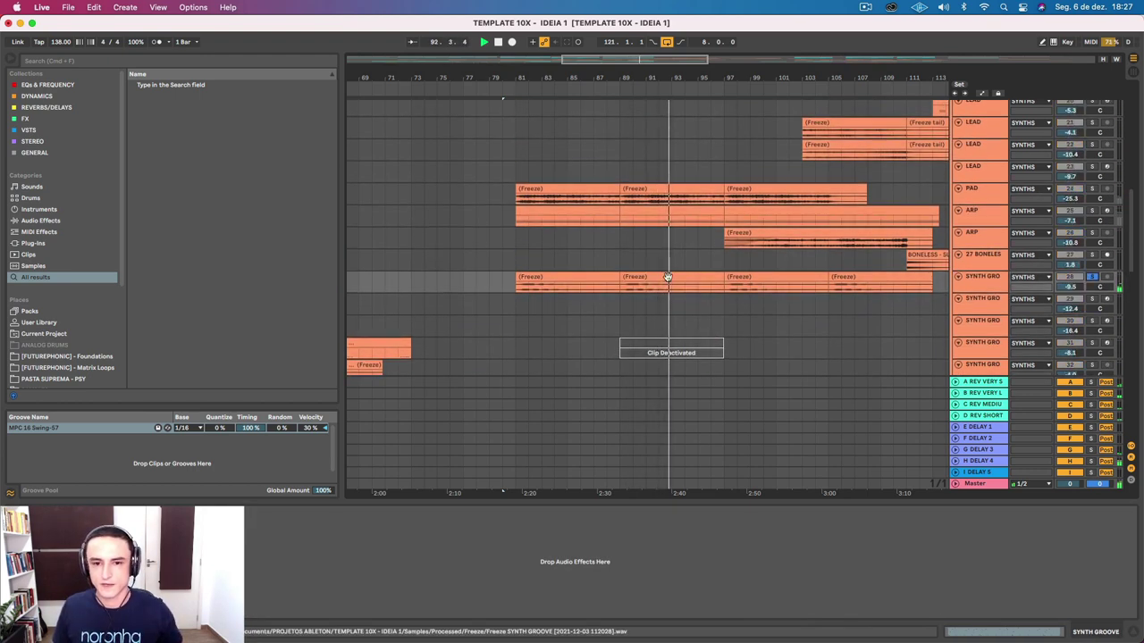
pyautogui.click(630, 277)
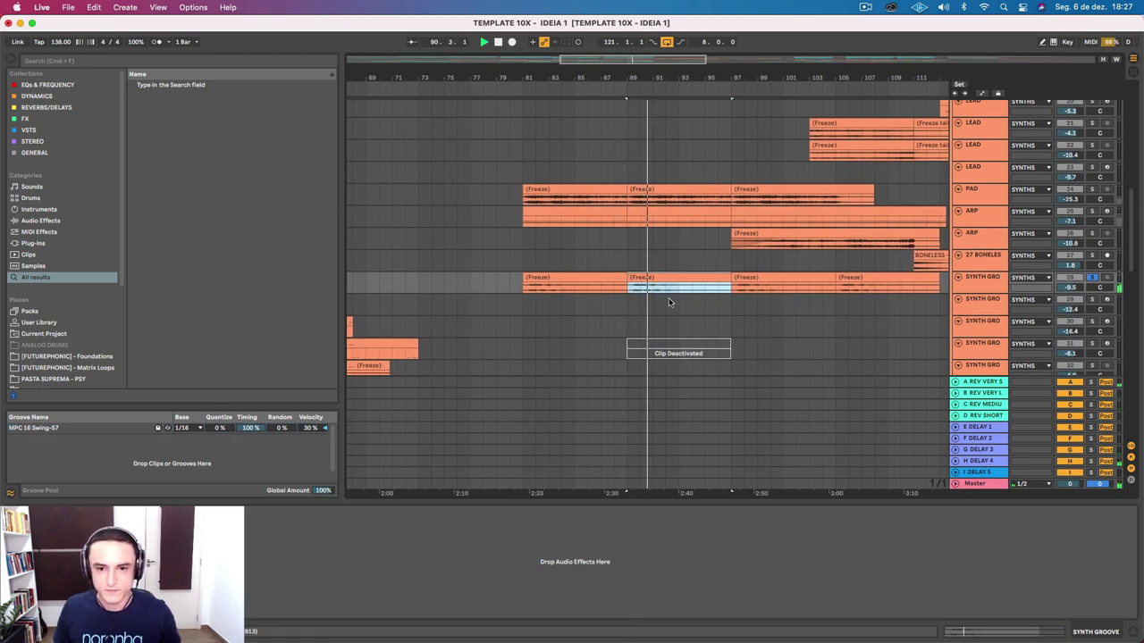
pyautogui.press('space')
# Step: Select the SYNTH GROOVE 1 clip at bar 89 and play it with only its track soloed
pyautogui.scroll(-5, 672, 302)
pyautogui.click(701, 238)
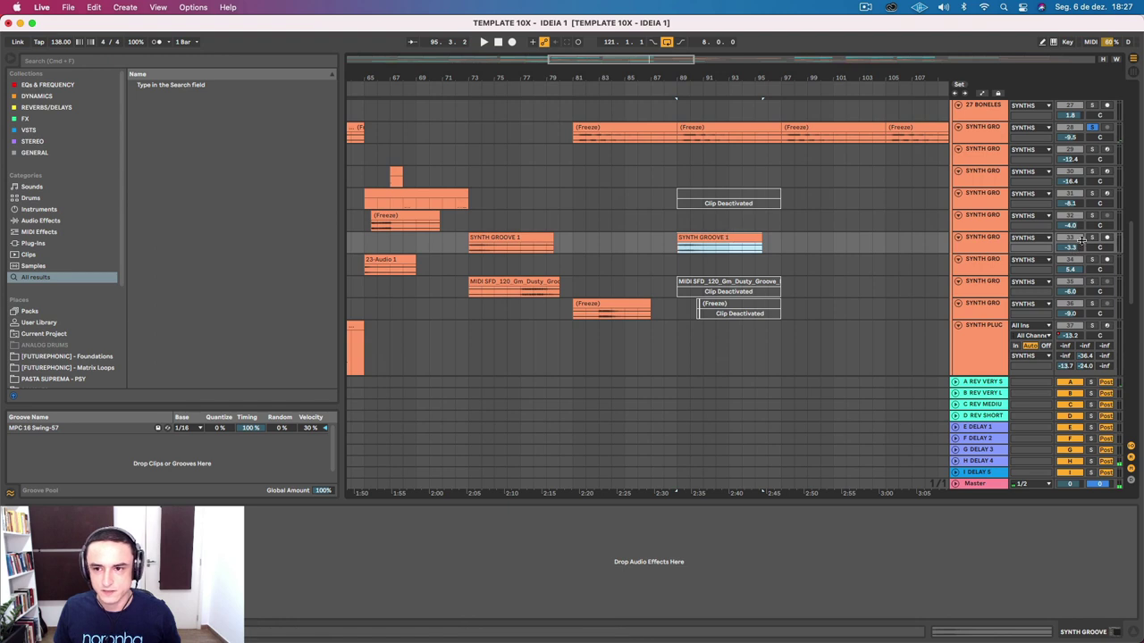
pyautogui.press('space')
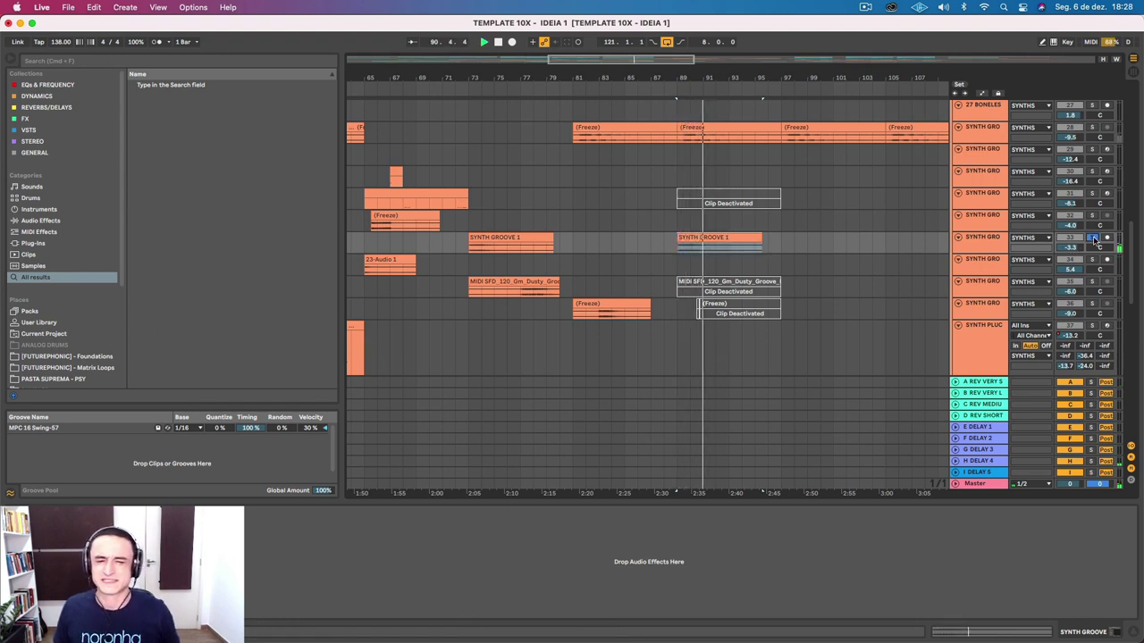
# Step: Replay bar 89 with all tracks unsoloed and select the first SYNTH GROOVE track's frozen clip there
pyautogui.press('space')
pyautogui.press('space')
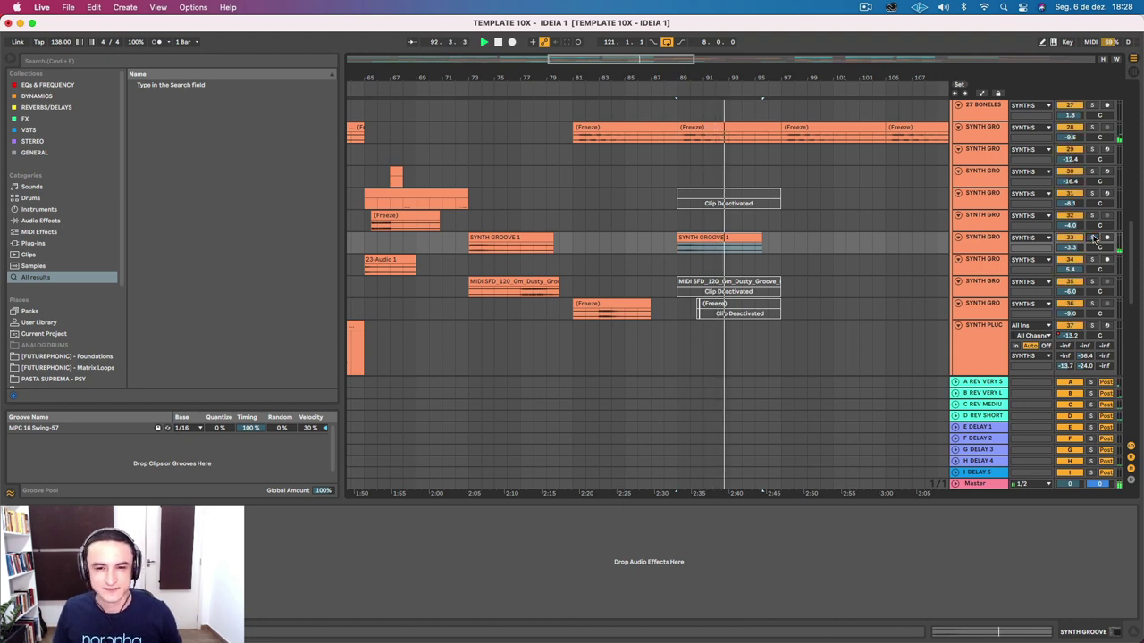
pyautogui.press('space')
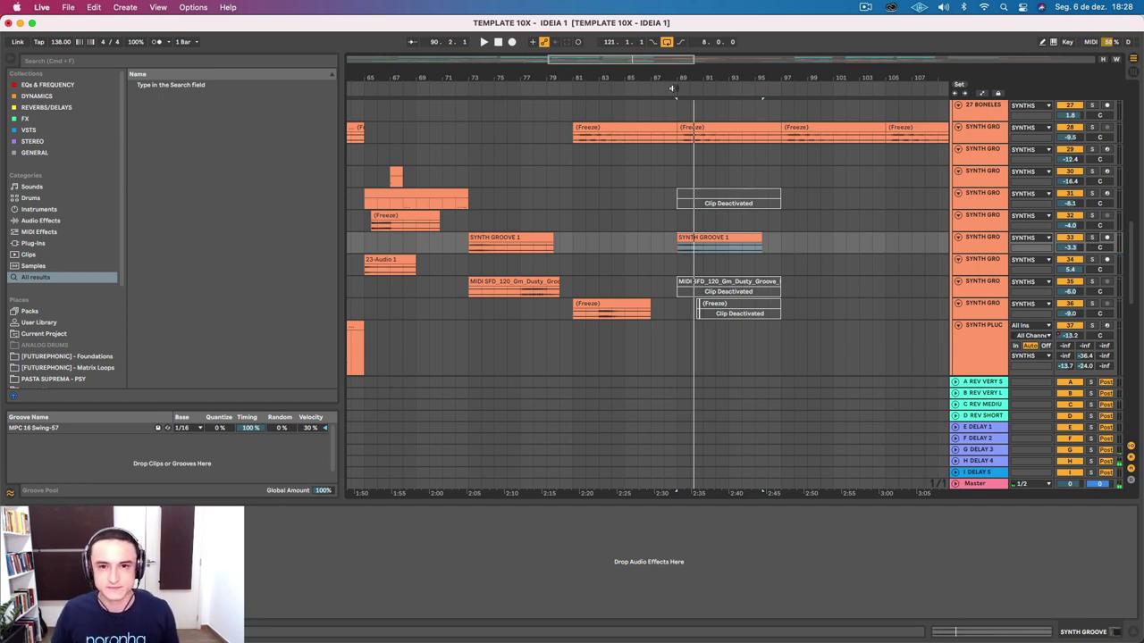
pyautogui.click(672, 89)
pyautogui.click(719, 129)
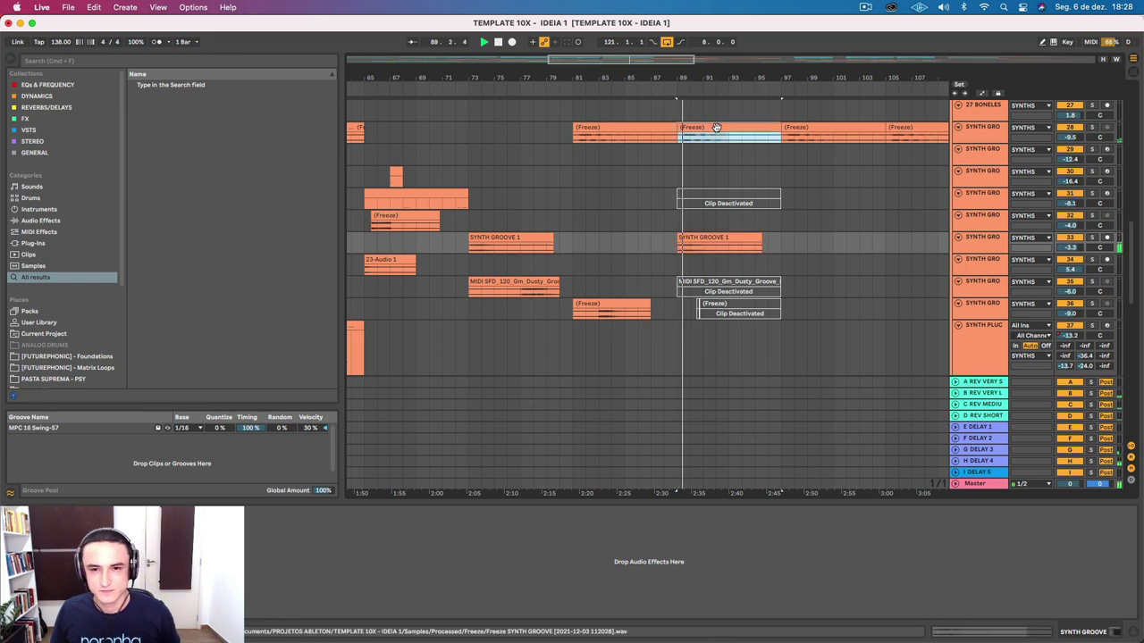
# Step: Follow the playback past bar 97 across the drum and synth tracks and select the upper ARP track
pyautogui.hscroll(3, 724, 134)
pyautogui.scroll(10, 769, 212)
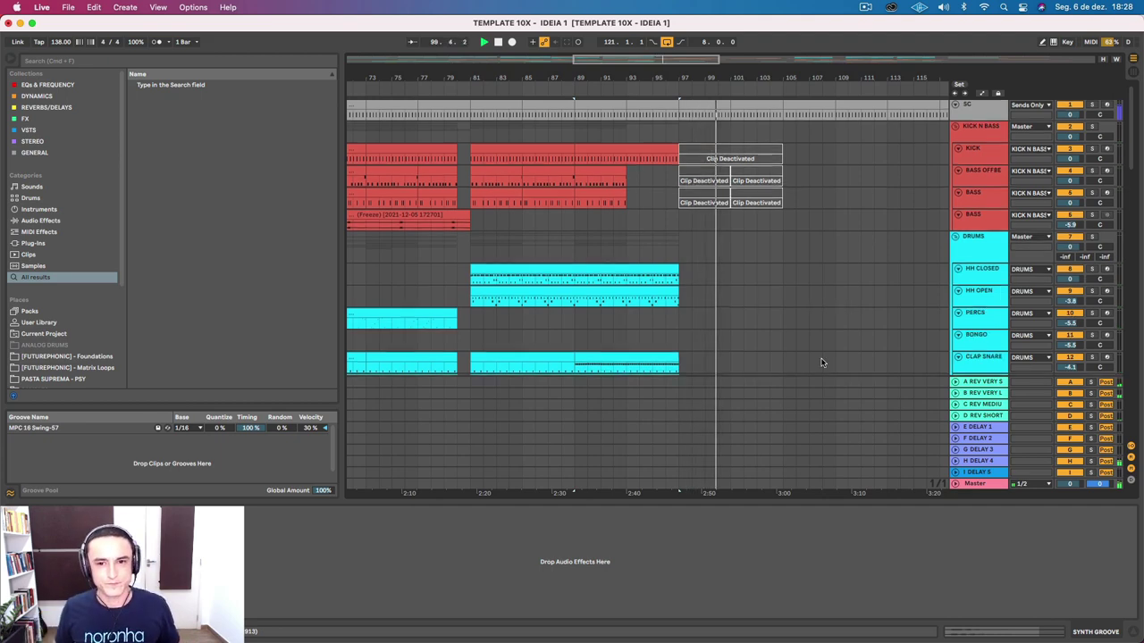
pyautogui.scroll(-15, 819, 360)
pyautogui.scroll(10, 818, 361)
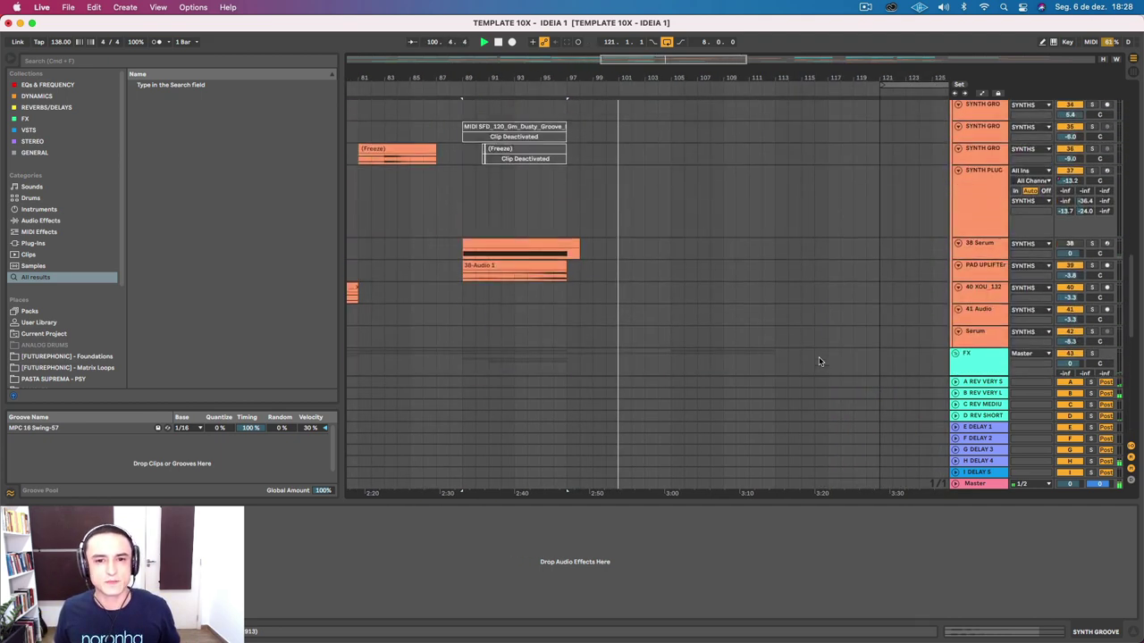
pyautogui.click(976, 132)
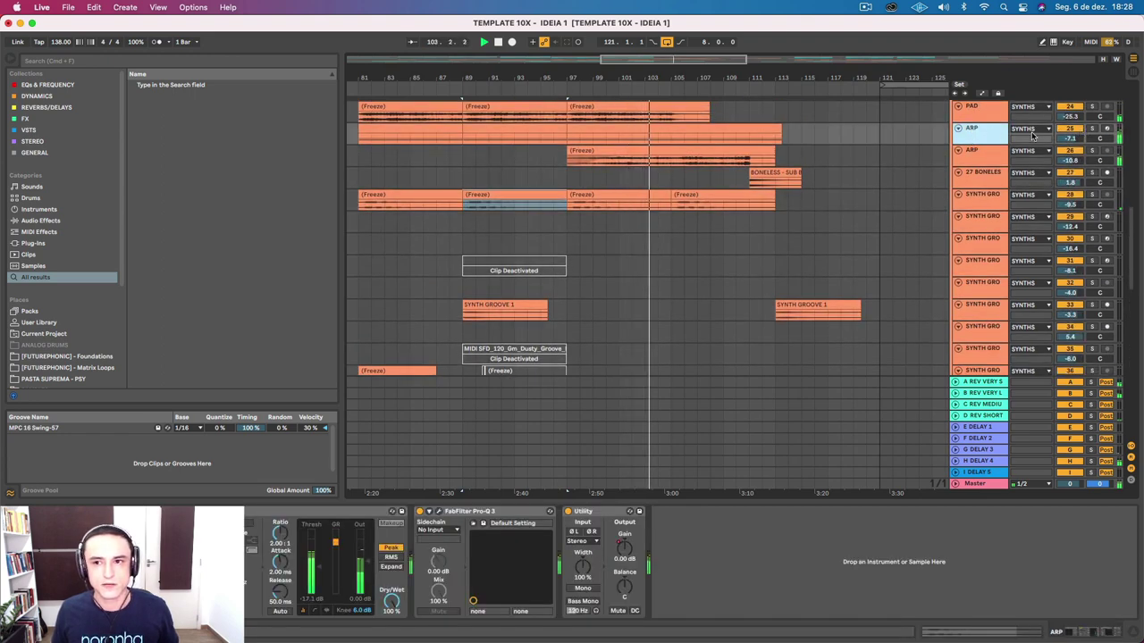
# Step: Enlarge the upper ARP track and examine the notes of its MIDI clip in the piano roll
pyautogui.moveTo(980, 144); pyautogui.dragTo(980, 164)
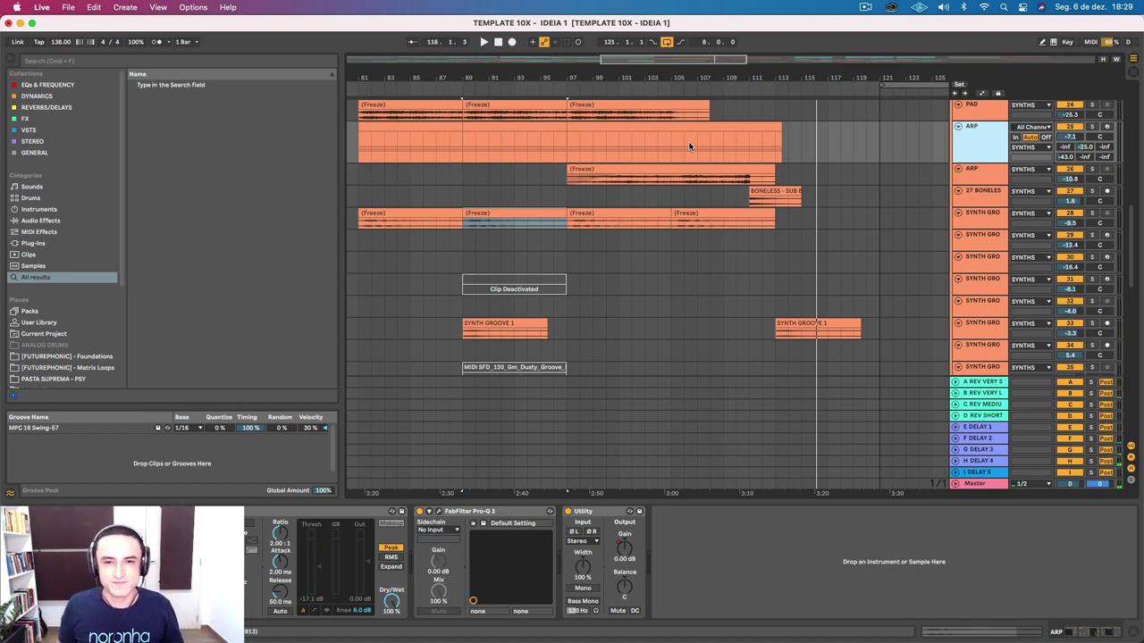
pyautogui.doubleClick(702, 140)
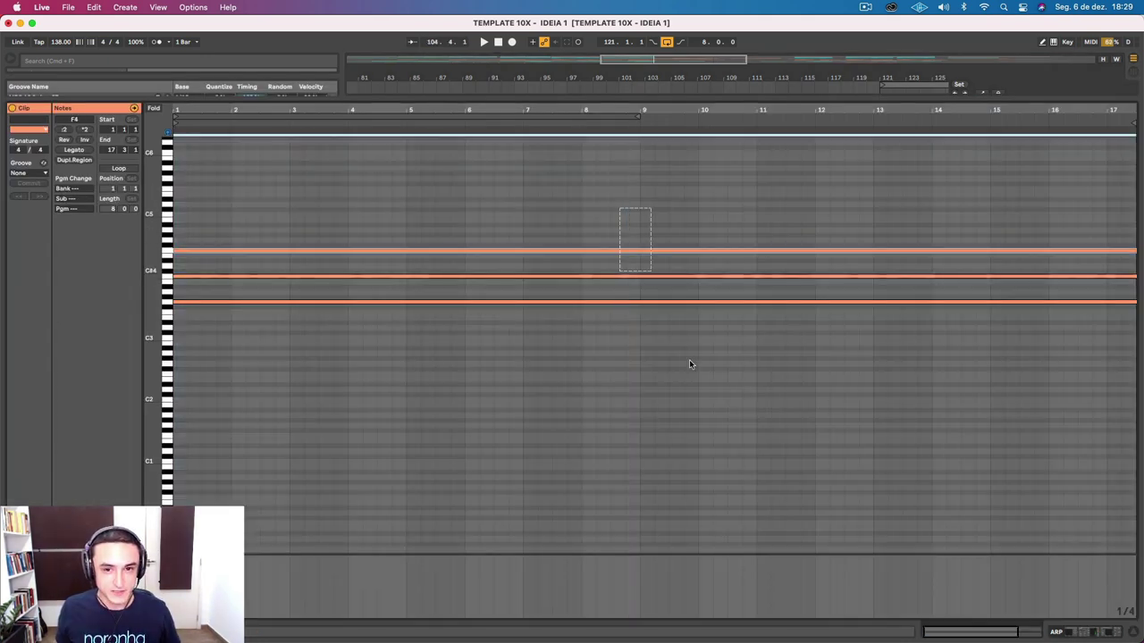
pyautogui.moveTo(689, 360); pyautogui.dragTo(691, 364)
pyautogui.hotkey('shift', 'Tab')
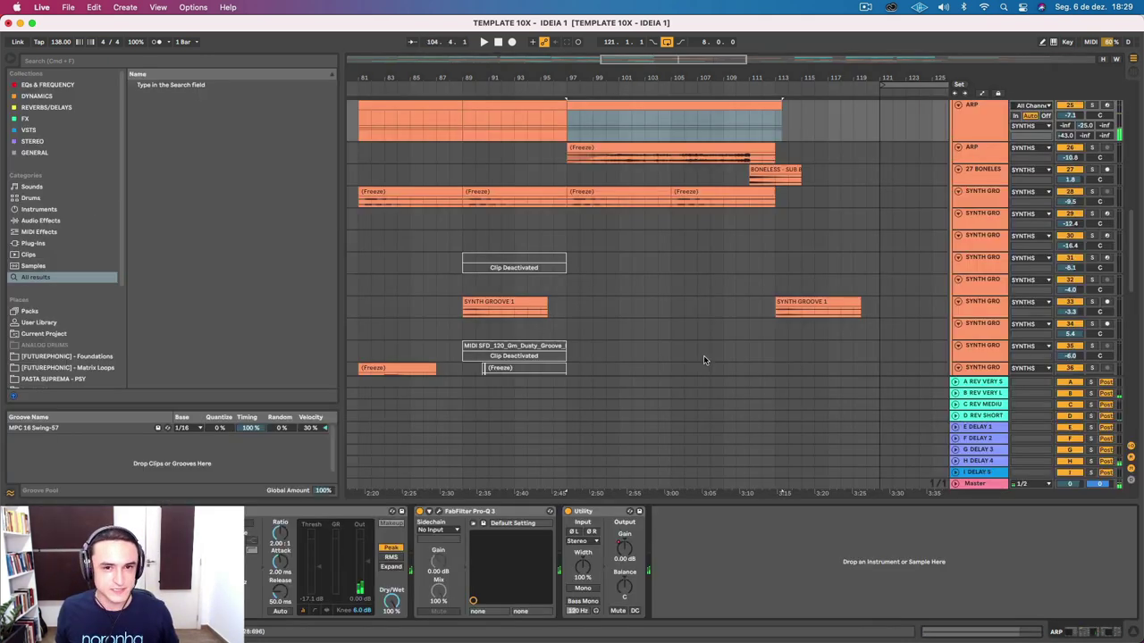
# Step: Inspect the arpeggiator patch in the upper ARP track's Diva synth and close the plug-in window
pyautogui.click(986, 127)
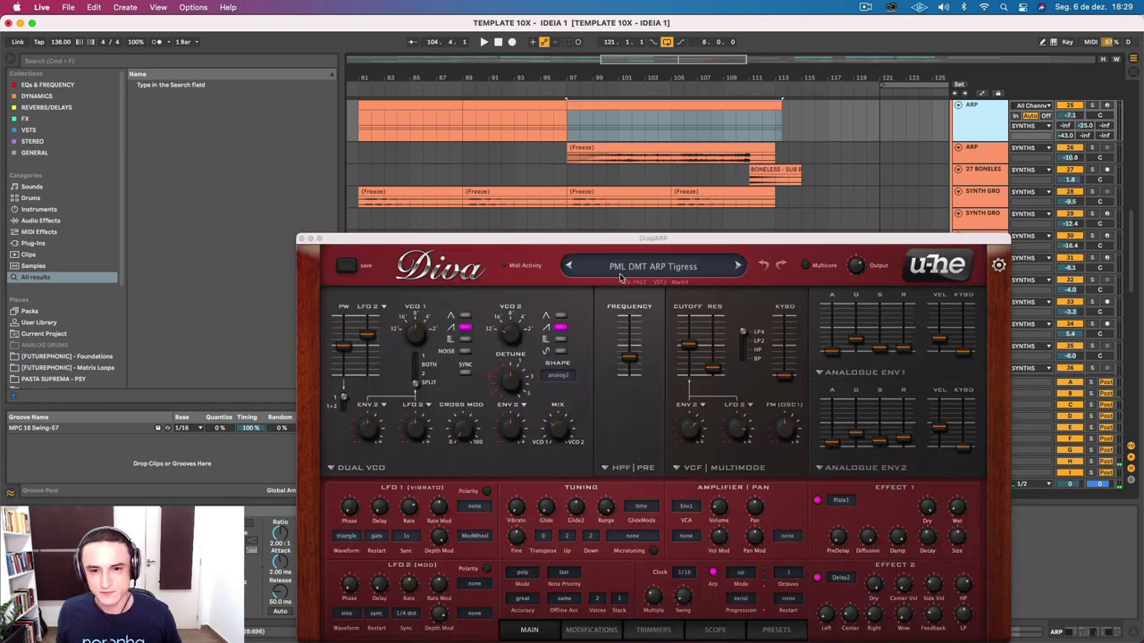
pyautogui.moveTo(594, 242); pyautogui.dragTo(414, 34)
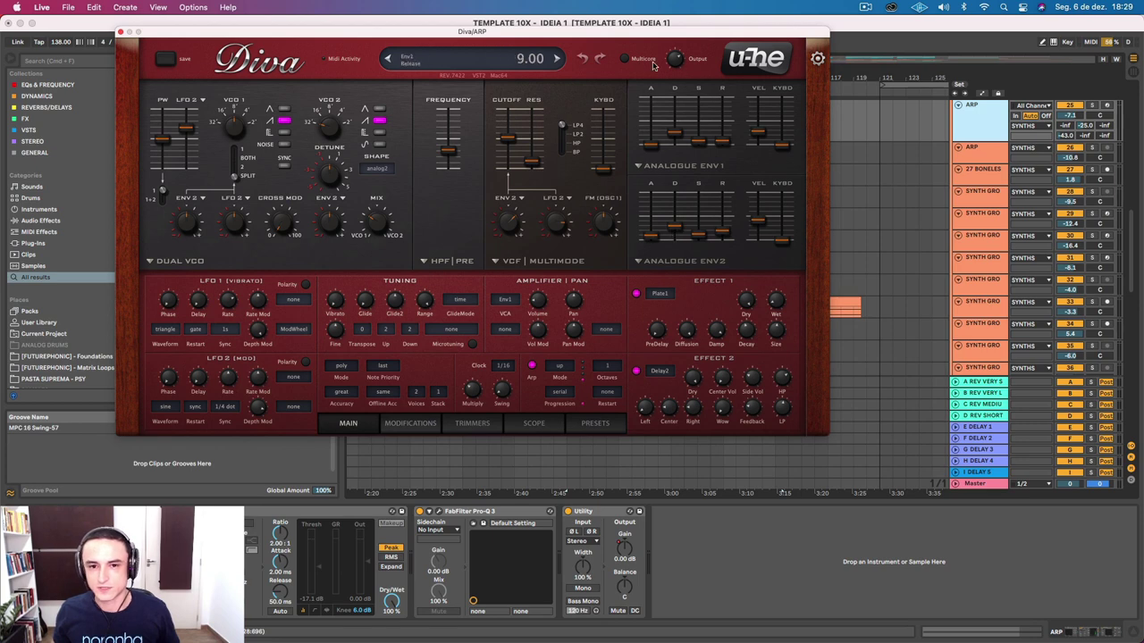
pyautogui.click(121, 34)
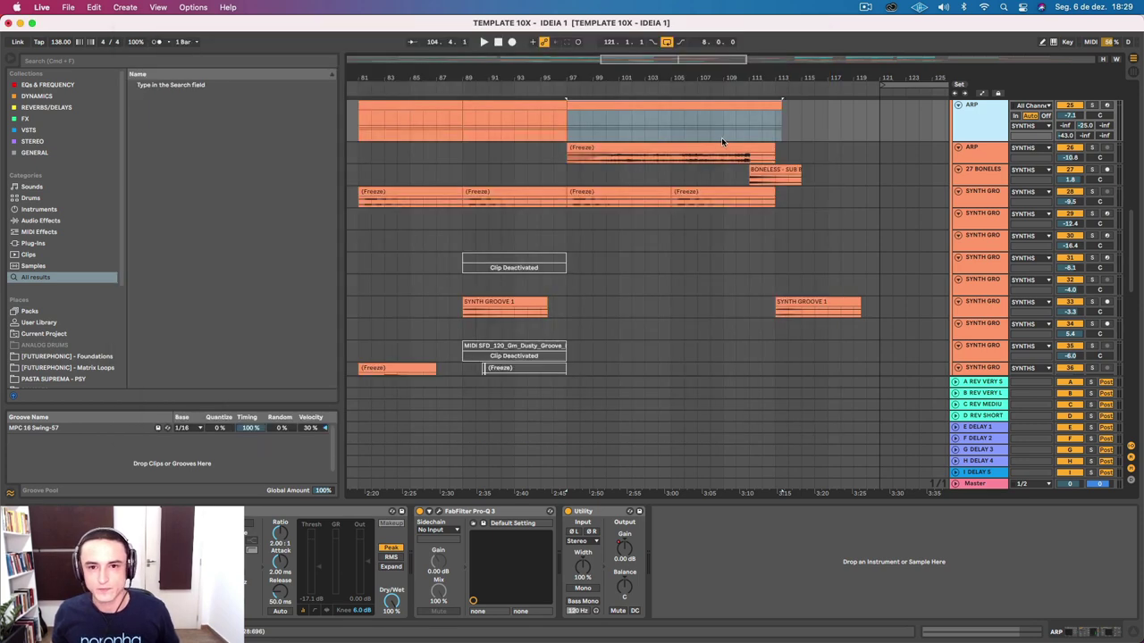
# Step: Solo the upper ARP track and play its clip from bar 97
pyautogui.click(635, 105)
pyautogui.click(1092, 106)
pyautogui.press('space')
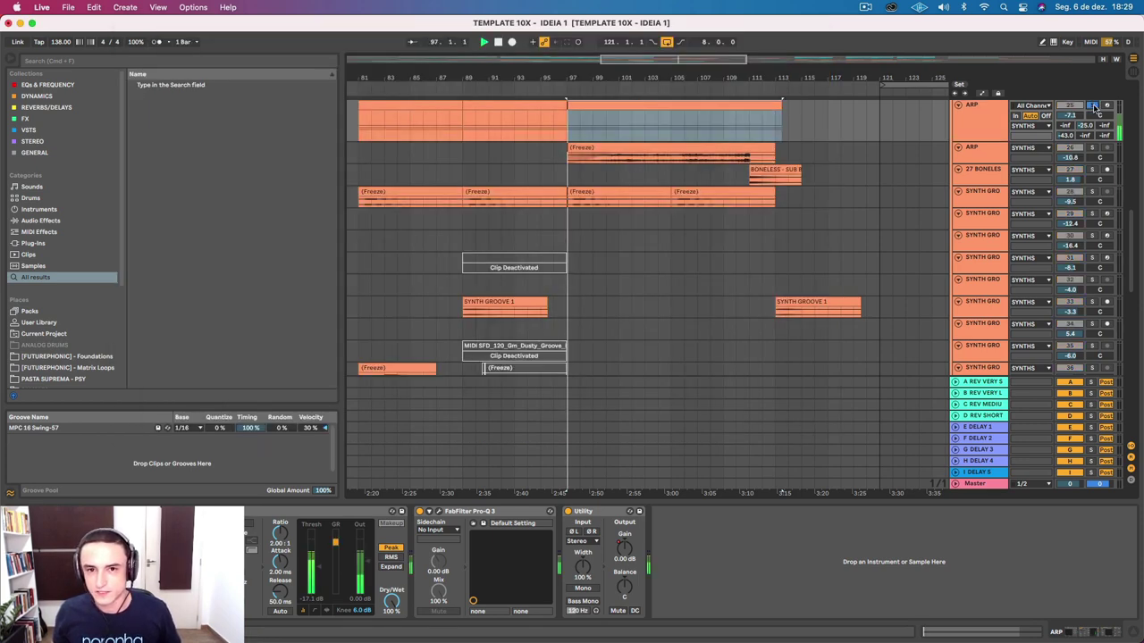
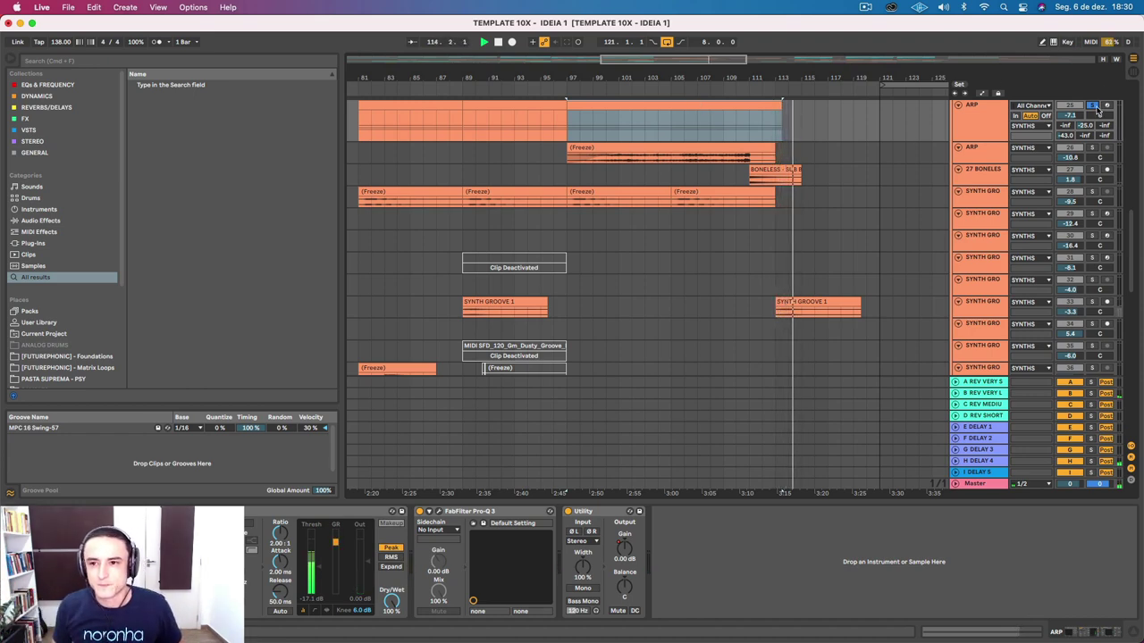
# Step: Unsolo the upper ARP track and replay the arrangement from about bar 112 with all tracks
pyautogui.click(1094, 106)
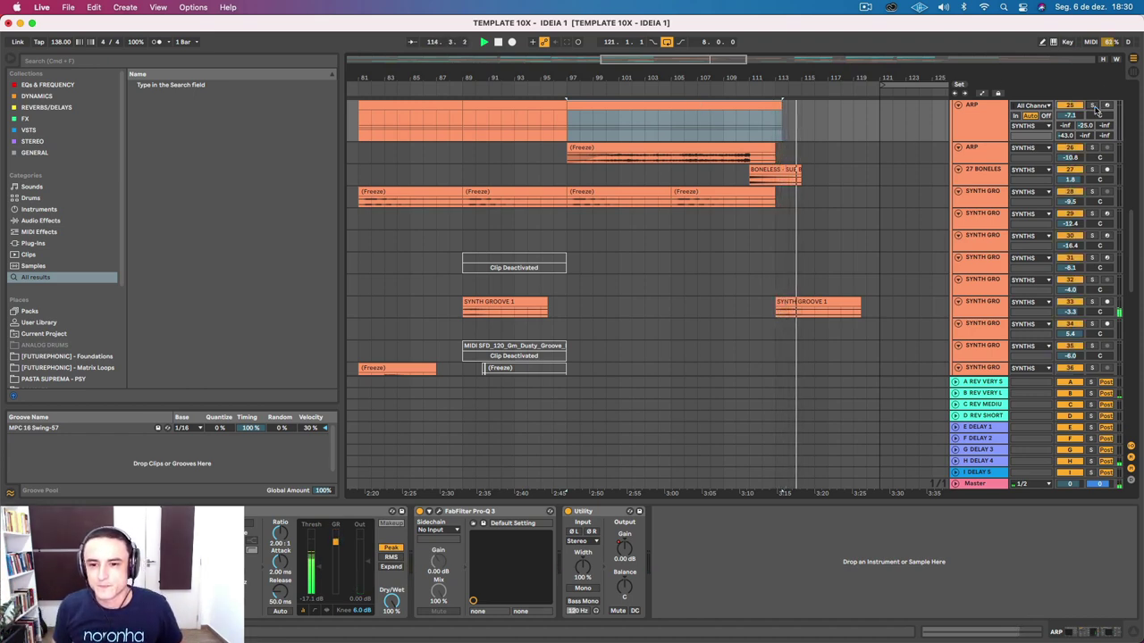
pyautogui.click(767, 92)
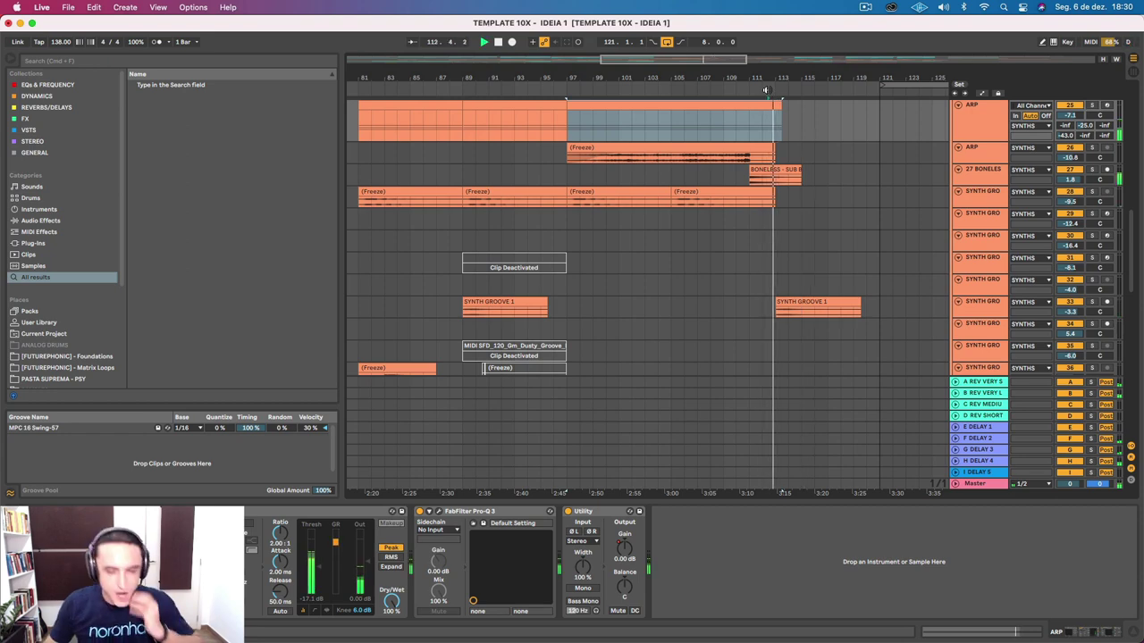
pyautogui.click(766, 90)
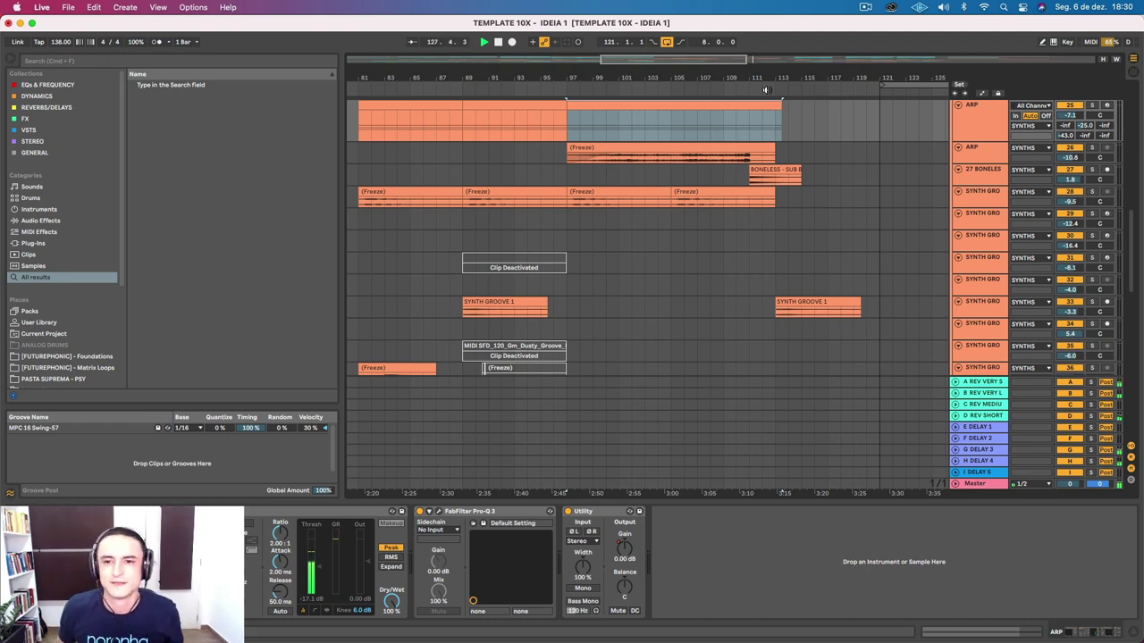
# Step: Show the arrangement from bar 121 onward and turn off loop playback
pyautogui.click(756, 105)
pyautogui.hscroll(10, 734, 132)
pyautogui.scroll(2, 735, 132)
pyautogui.scroll(12, 735, 132)
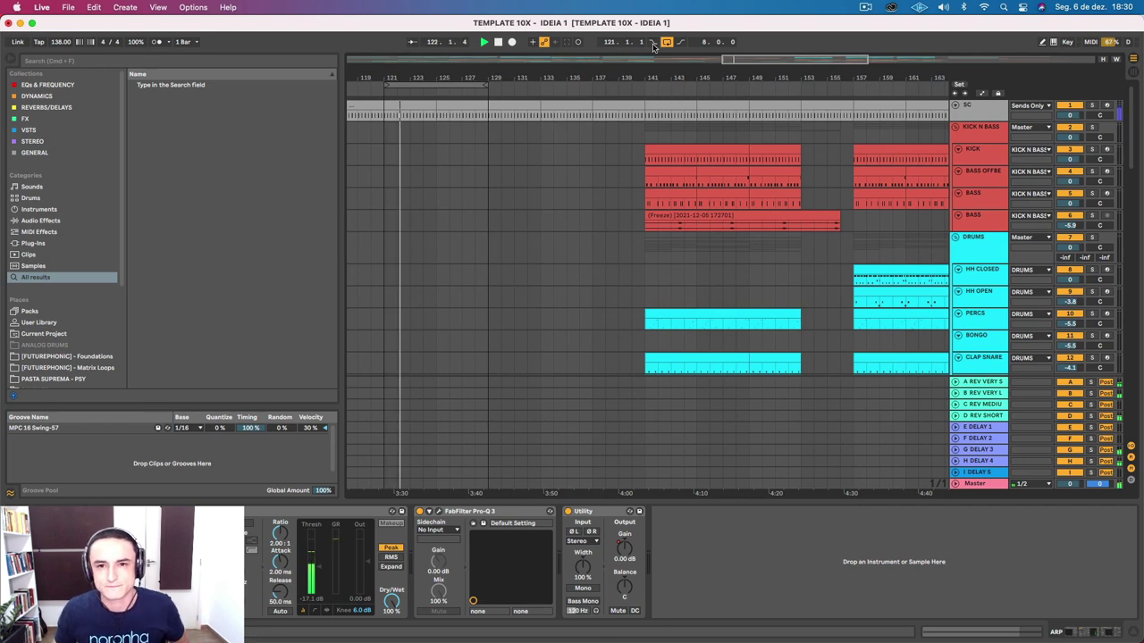
# Step: Examine the break before bar 141 across the drum, lead and synth groove tracks while it plays
pyautogui.scroll(-10, 498, 160)
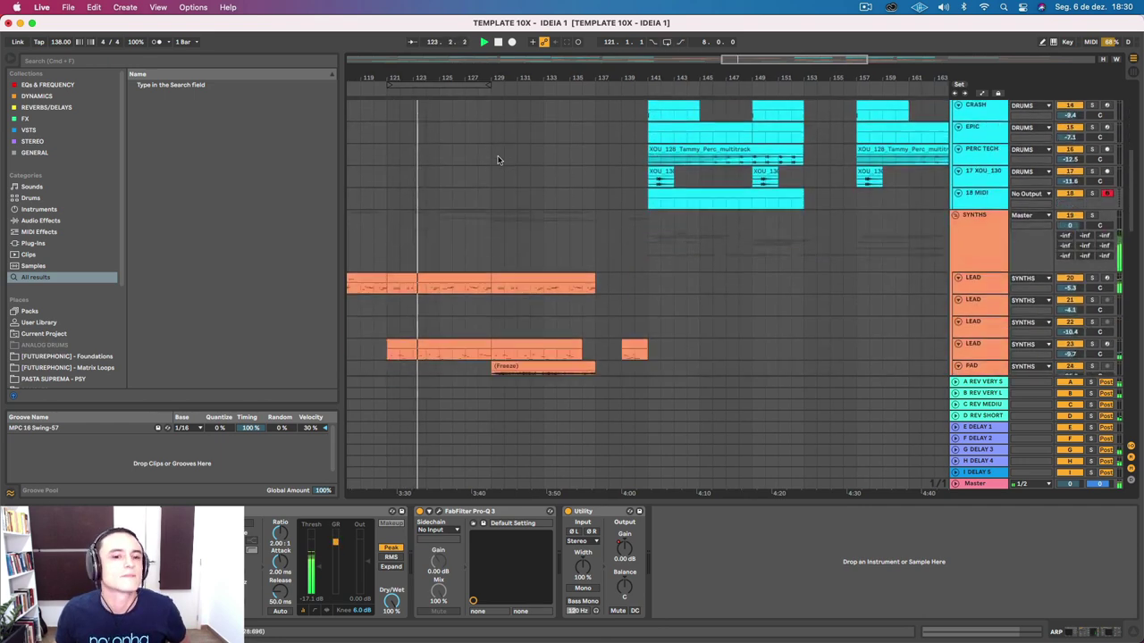
pyautogui.scroll(-3, 497, 160)
pyautogui.scroll(15, 497, 160)
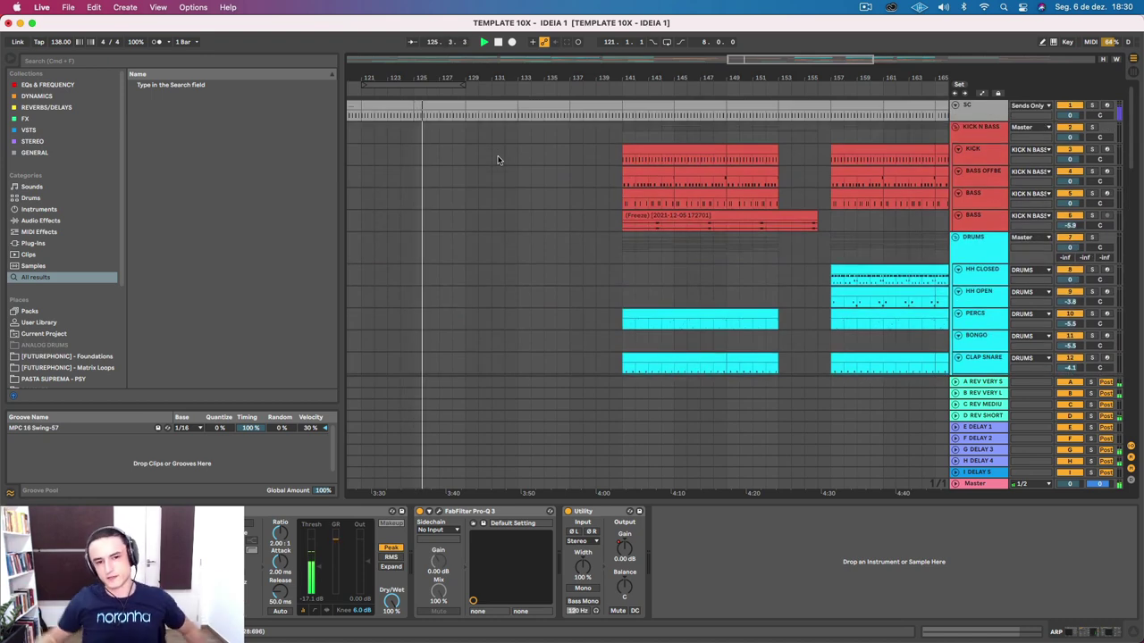
pyautogui.hscroll(-10, 498, 159)
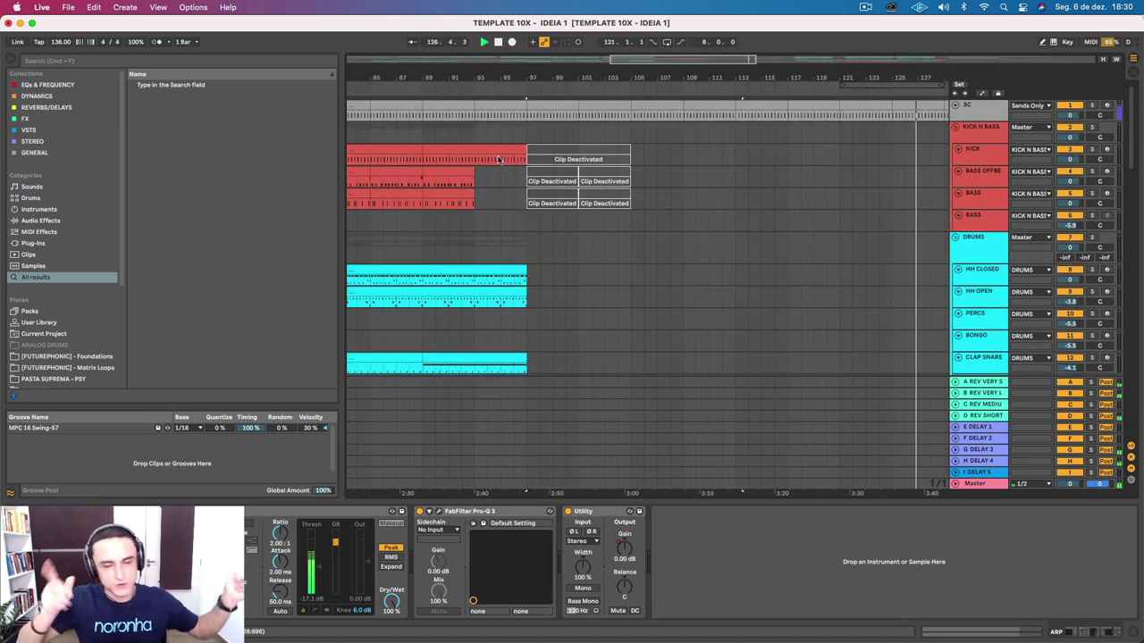
pyautogui.hscroll(6, 498, 160)
pyautogui.scroll(-15, 535, 217)
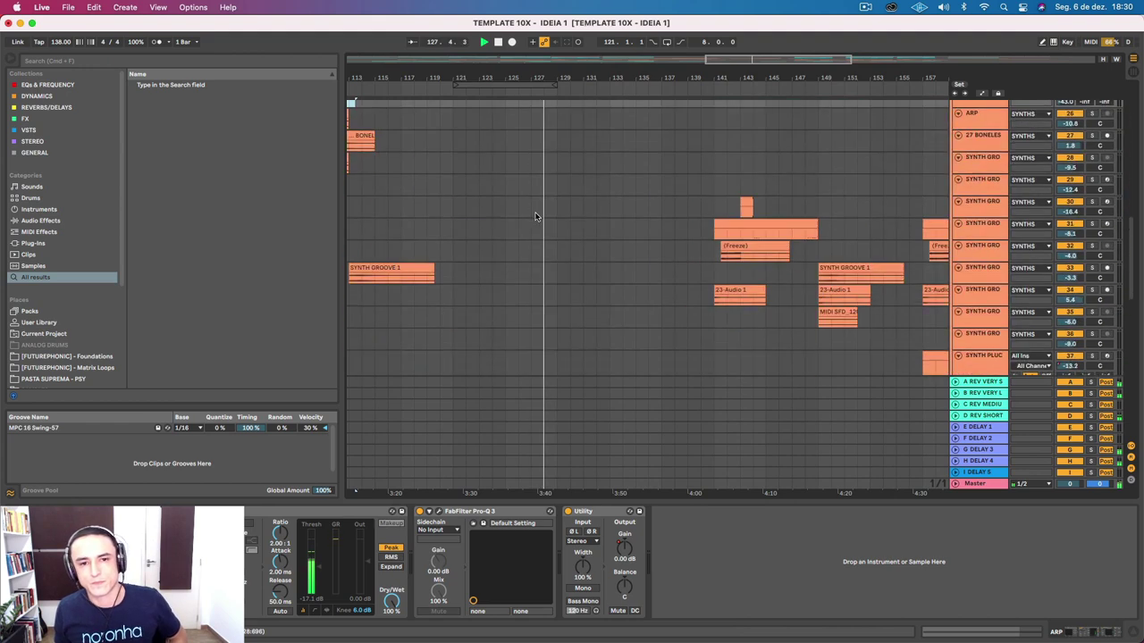
# Step: Follow the playback of the section from bar 141 across the kick, bass, drum and synth tracks
pyautogui.scroll(15, 535, 216)
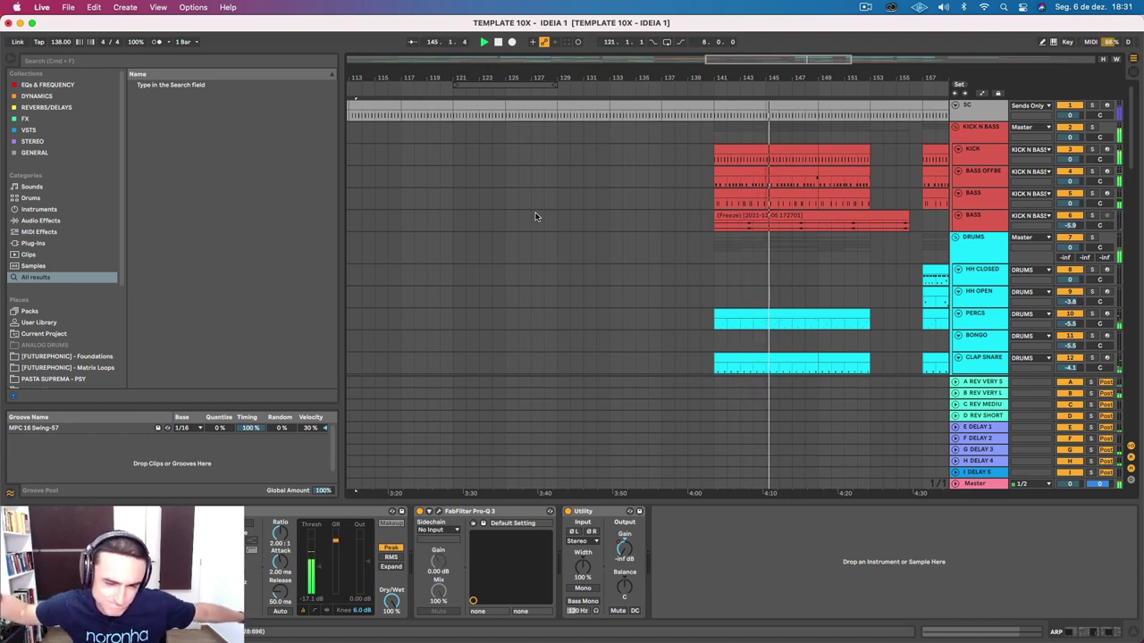
pyautogui.hscroll(5, 565, 237)
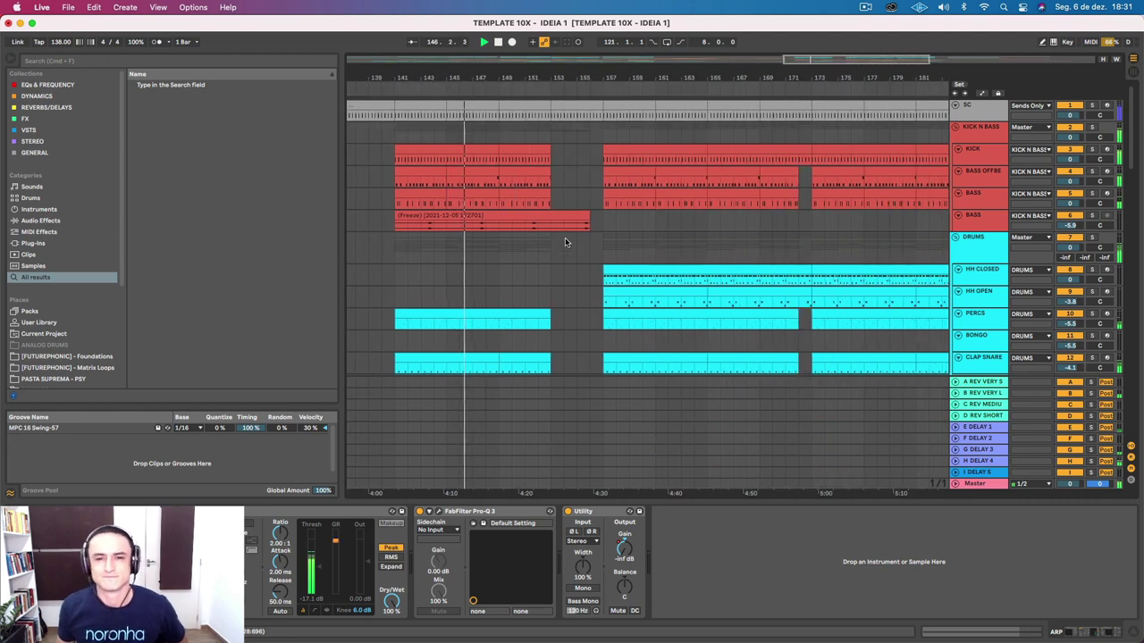
pyautogui.scroll(-5, 550, 238)
pyautogui.scroll(-3, 544, 236)
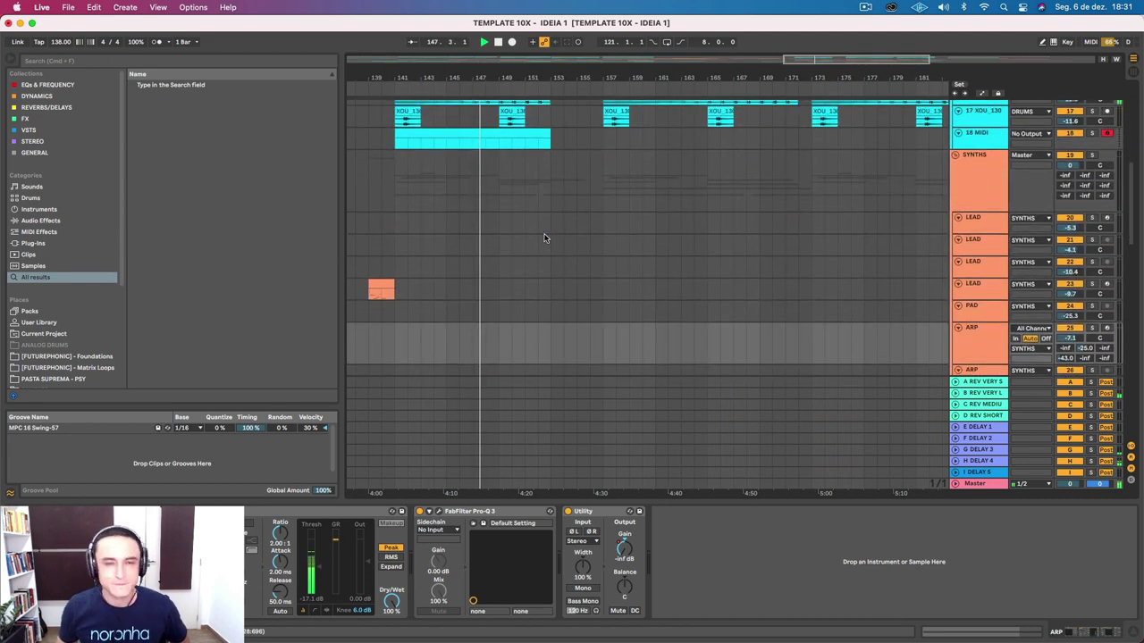
pyautogui.scroll(10, 544, 238)
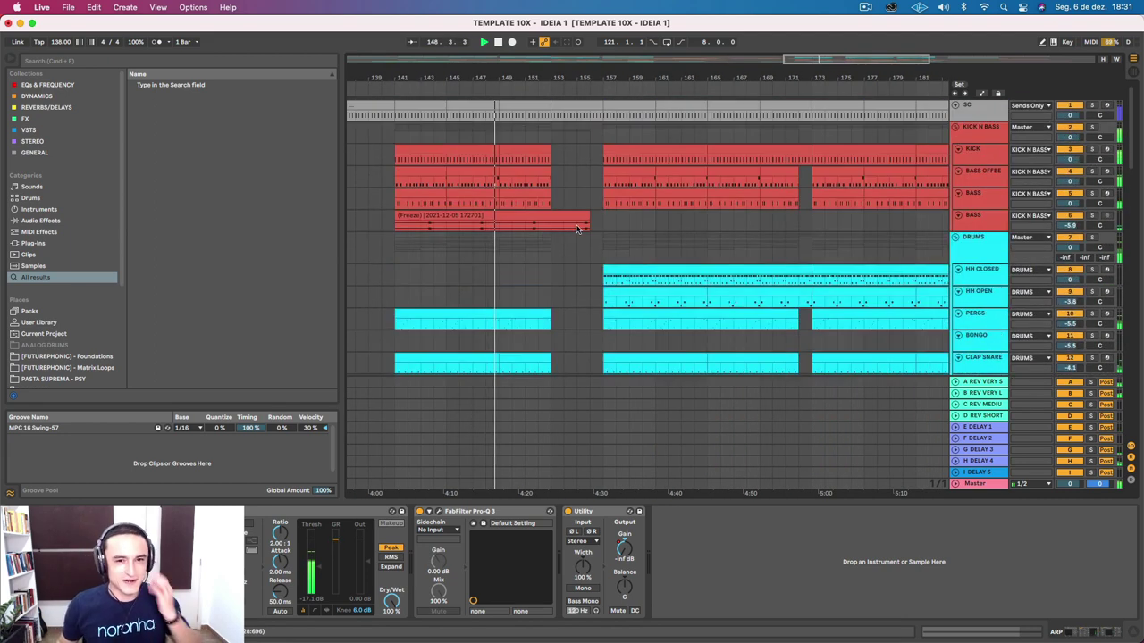
pyautogui.scroll(-3, 556, 207)
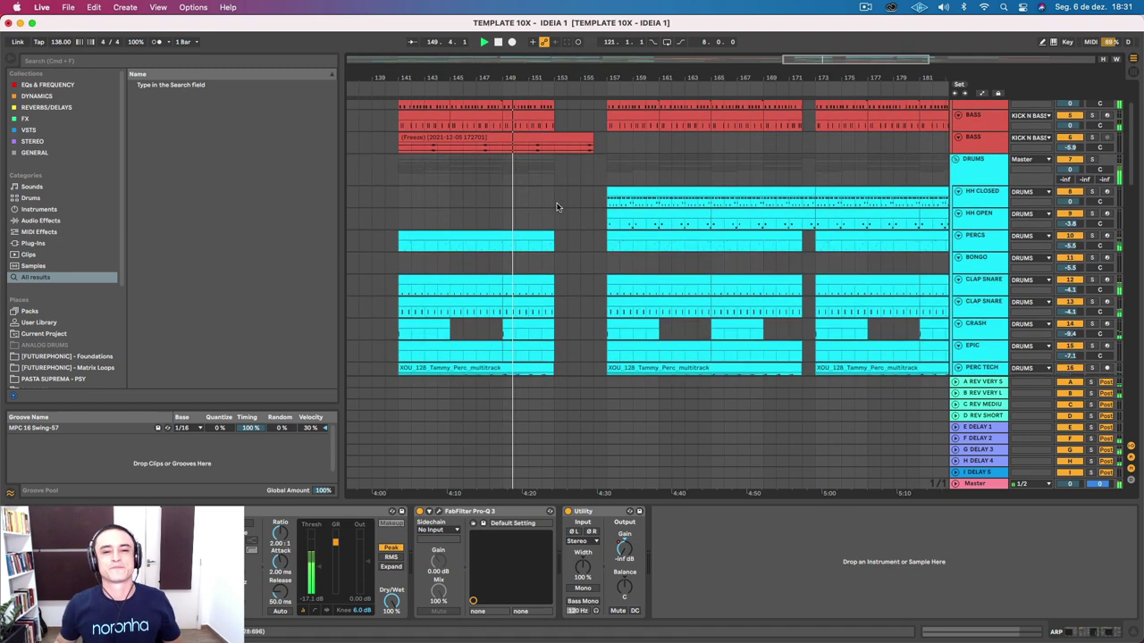
pyautogui.scroll(3, 556, 206)
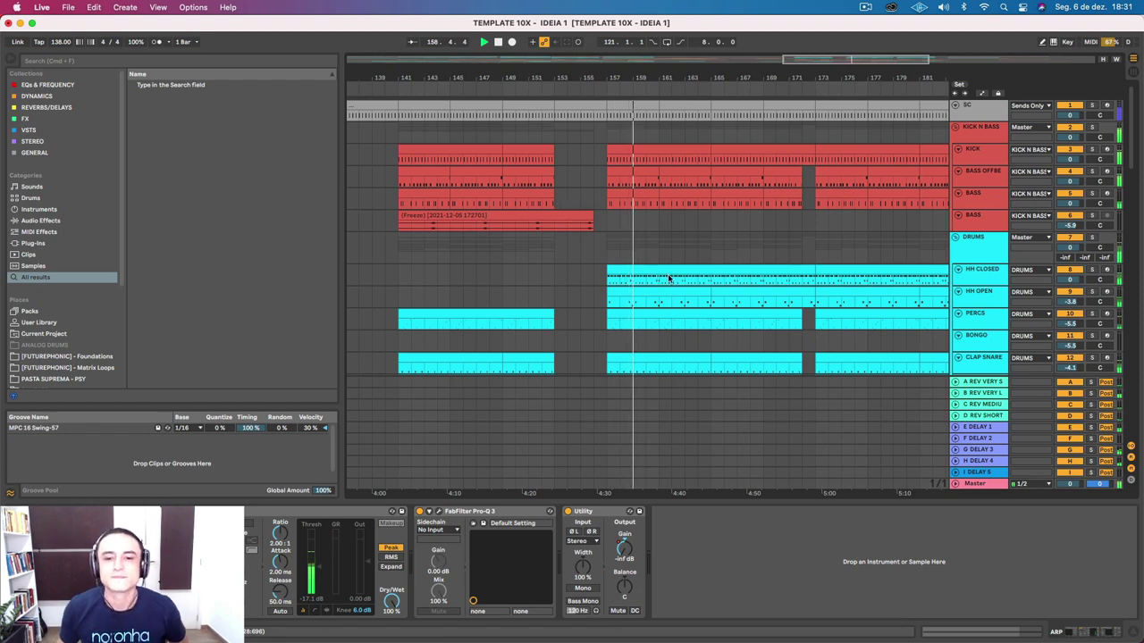
# Step: Solo track 58 with the XOU_135 PanoXMas hats and play its clip at bar 157
pyautogui.scroll(-15, 677, 264)
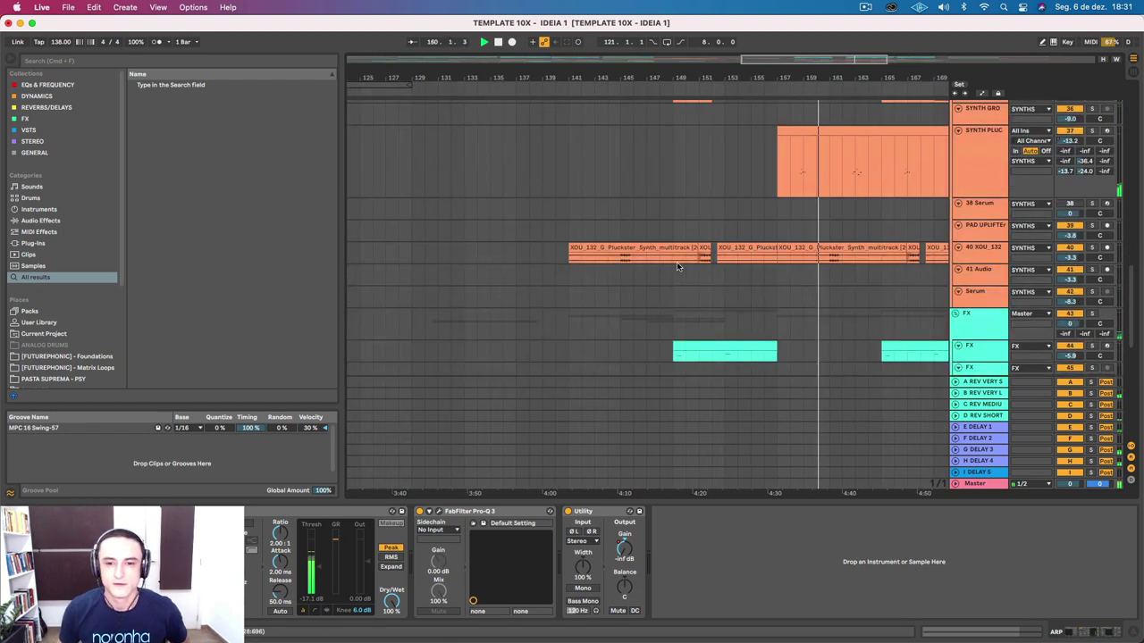
pyautogui.scroll(-5, 678, 263)
pyautogui.hscroll(-5, 678, 264)
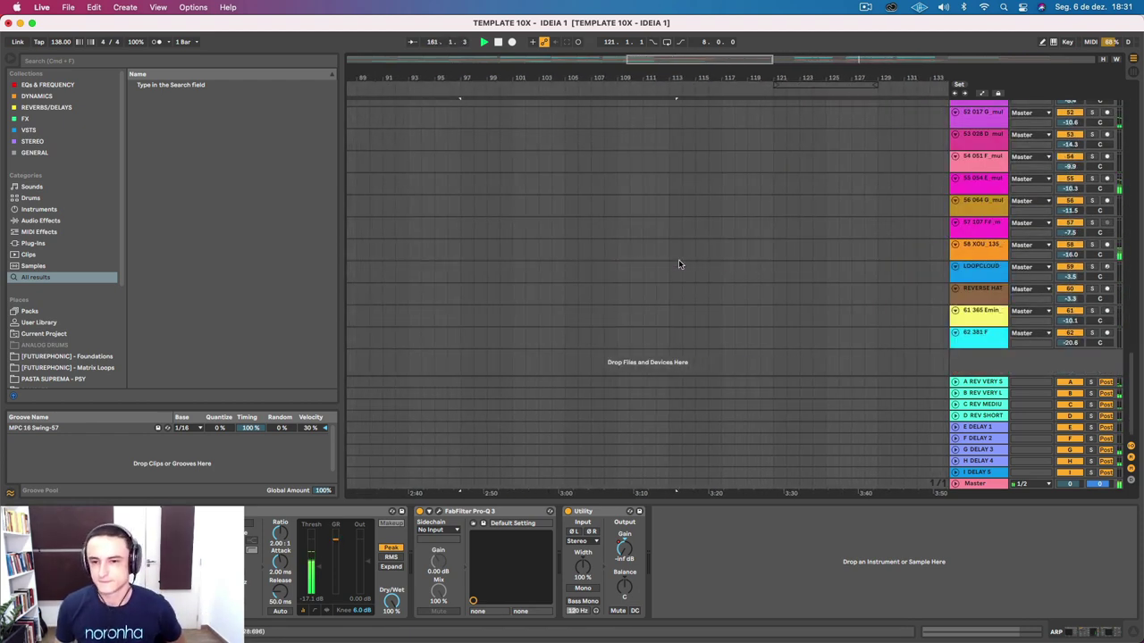
pyautogui.hscroll(10, 679, 263)
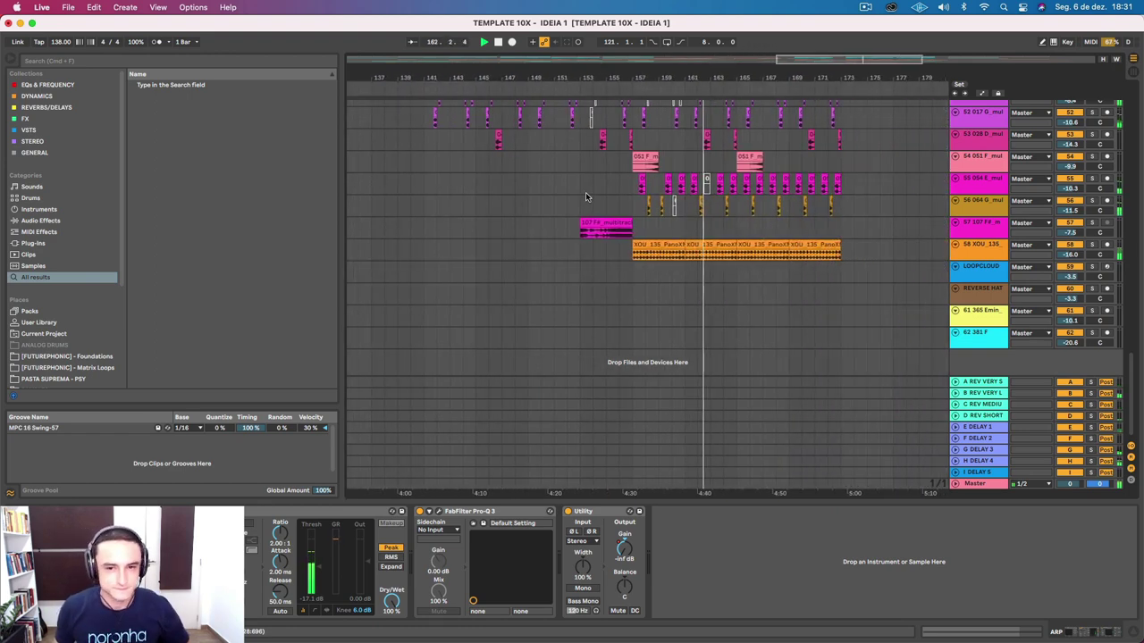
pyautogui.click(650, 244)
pyautogui.click(1092, 247)
pyautogui.press('space')
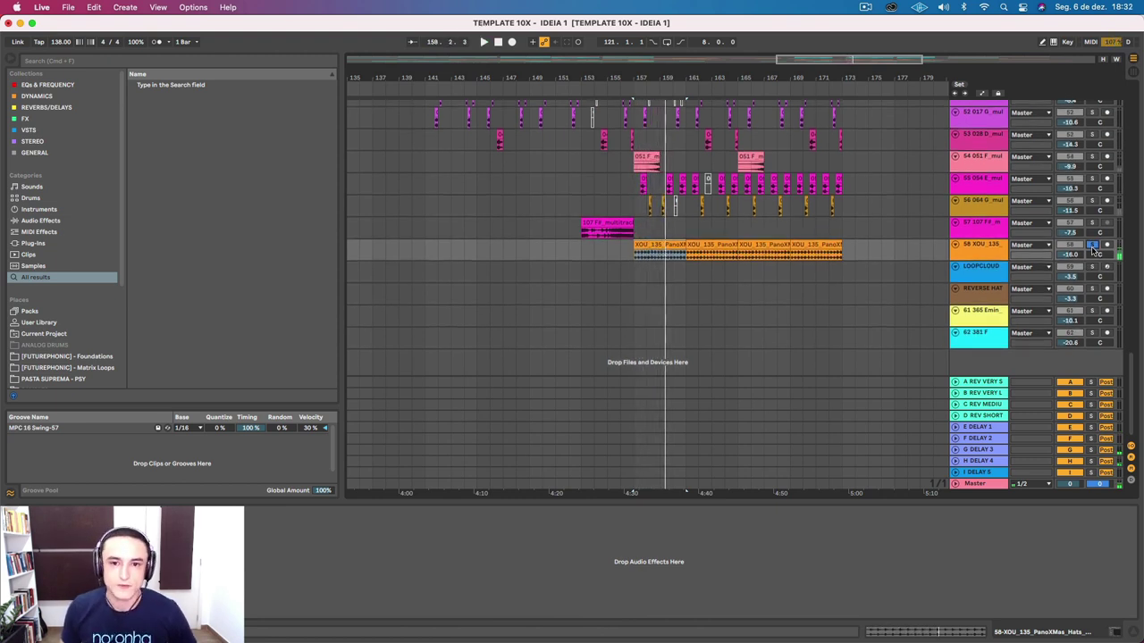
# Step: Solo only the 012 G_multitrack track and play its short samples from bar 156 and from bar 148
pyautogui.scroll(4, 621, 226)
pyautogui.scroll(1, 621, 226)
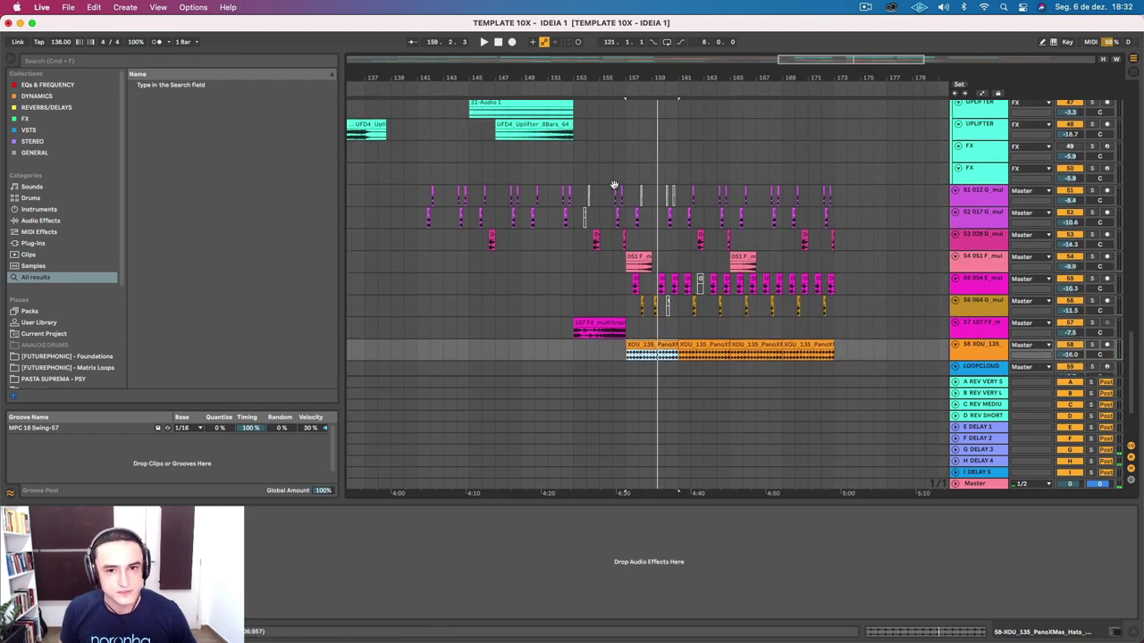
pyautogui.moveTo(584, 79); pyautogui.dragTo(700, 202)
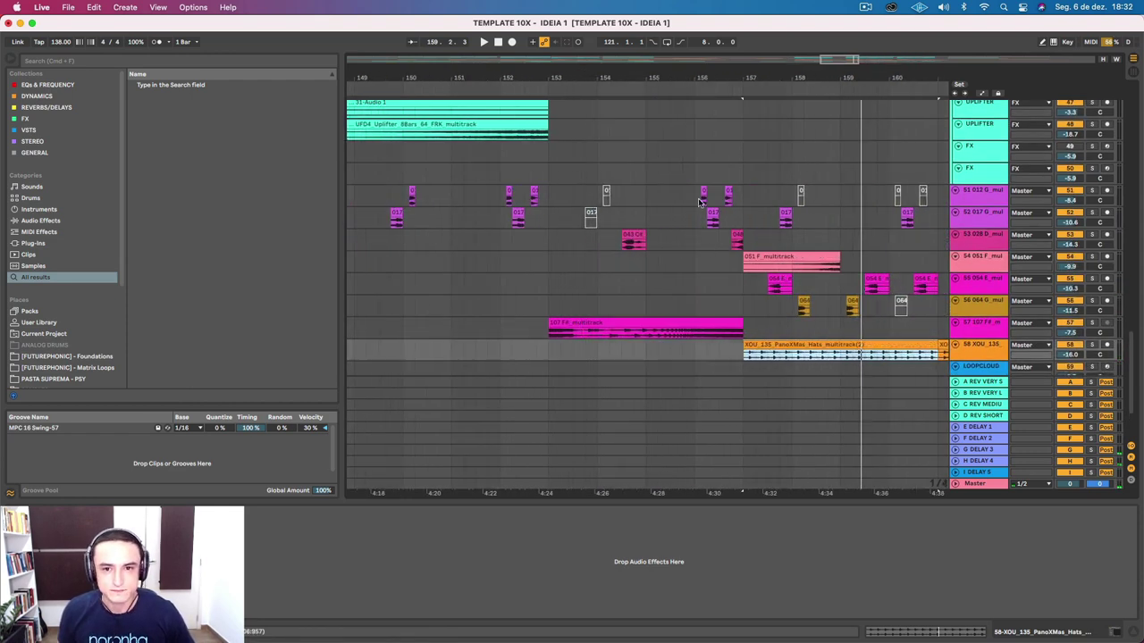
pyautogui.click(1093, 191)
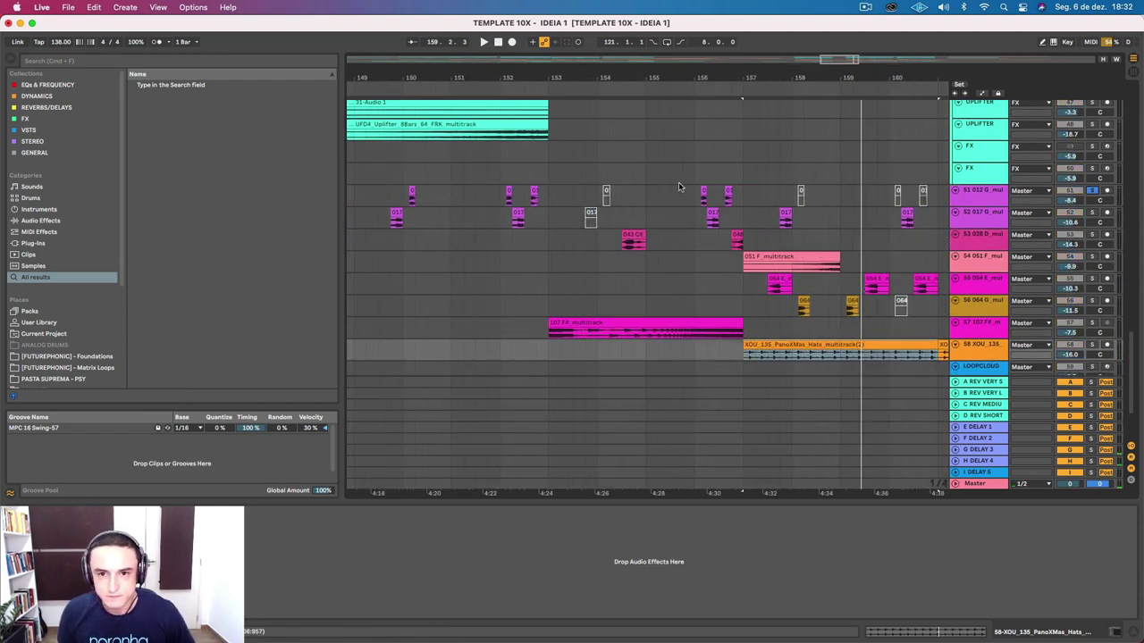
pyautogui.click(694, 190)
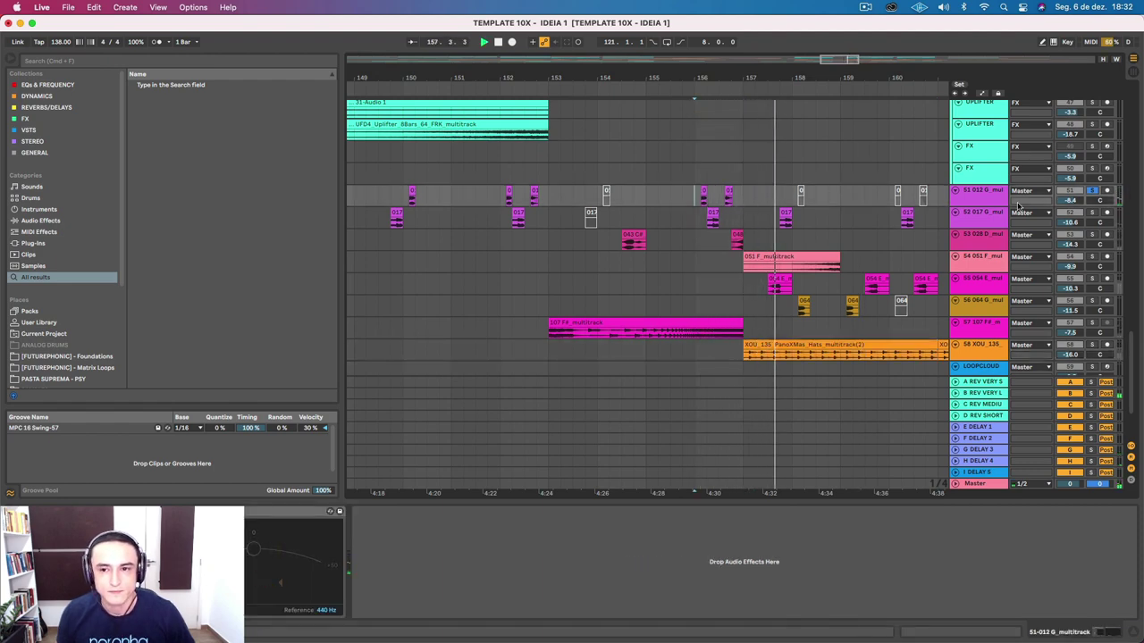
pyautogui.hscroll(-5, 828, 188)
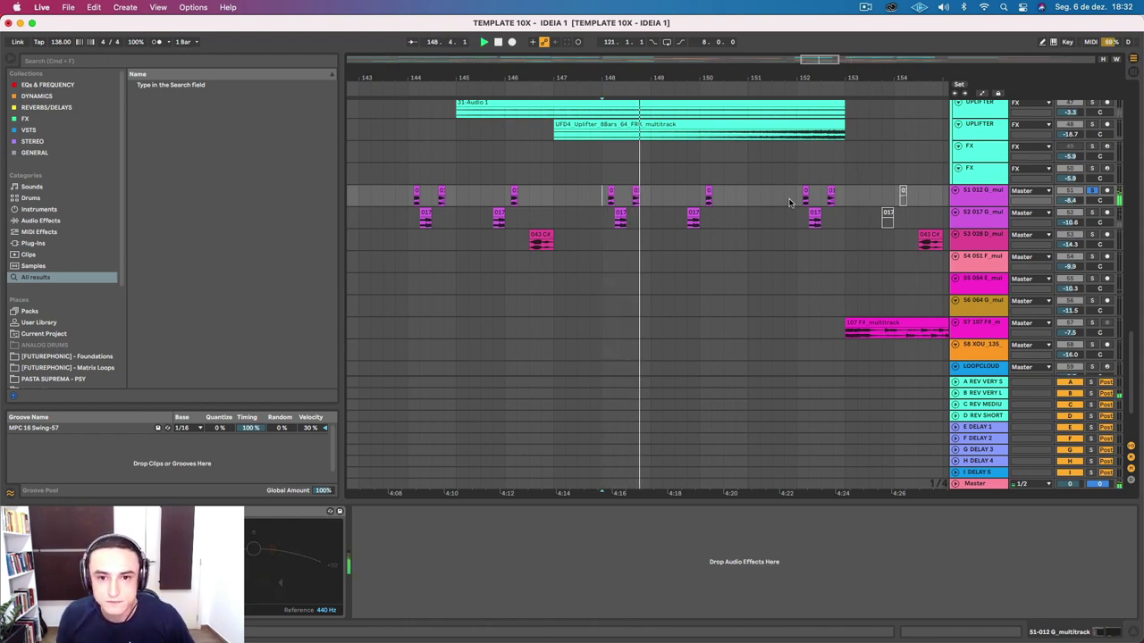
# Step: Solo only the 017 G_multitrack track and play its sample clip in bar 148
pyautogui.click(620, 218)
pyautogui.press('space')
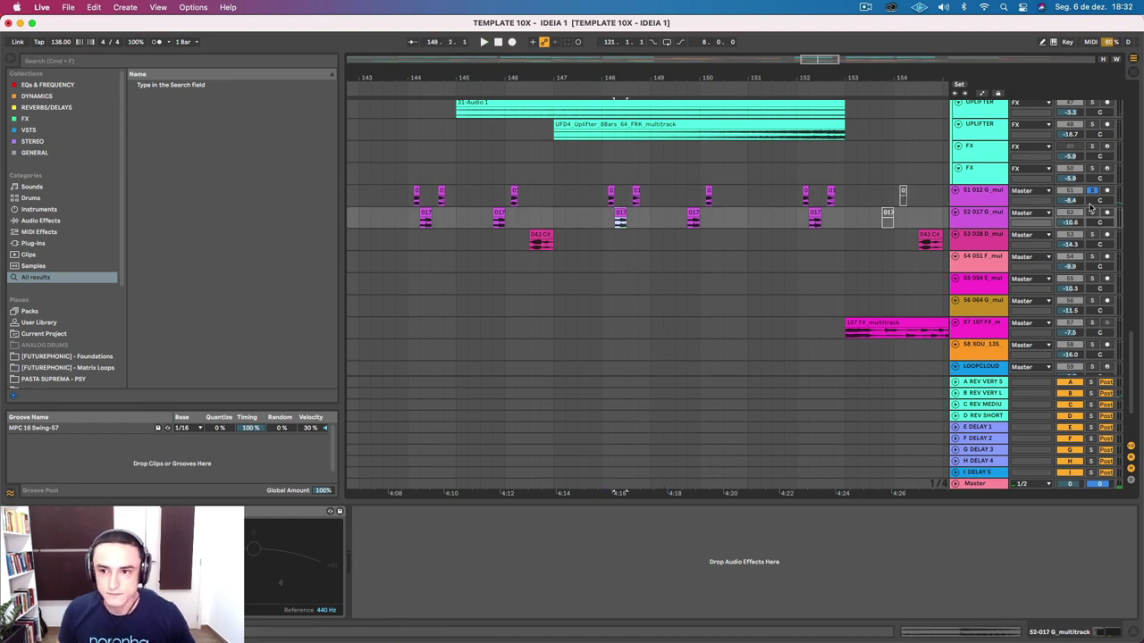
pyautogui.press('space')
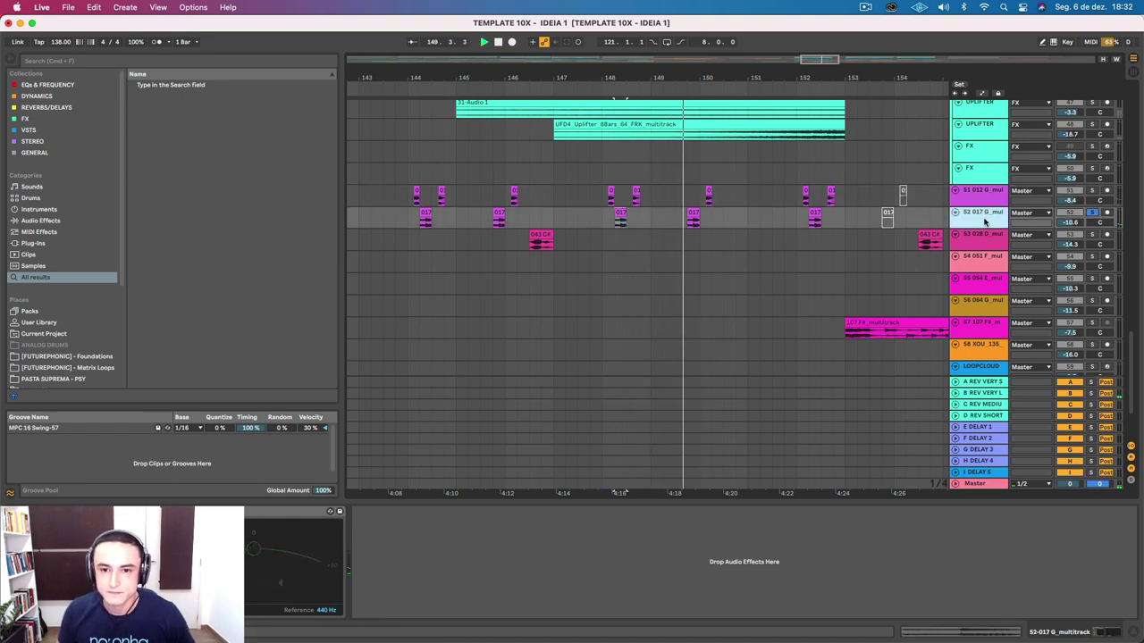
# Step: Solo only the 028 D_multitrack track and play its 043 C# clip in bar 146
pyautogui.click(541, 241)
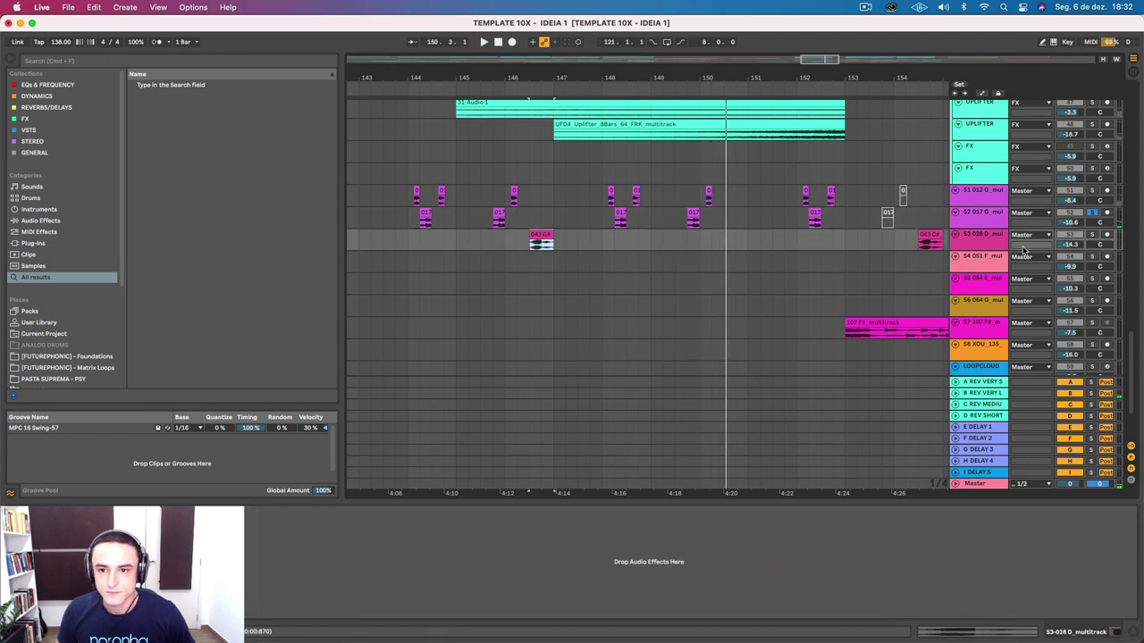
pyautogui.click(1092, 234)
pyautogui.press('space')
pyautogui.press('space')
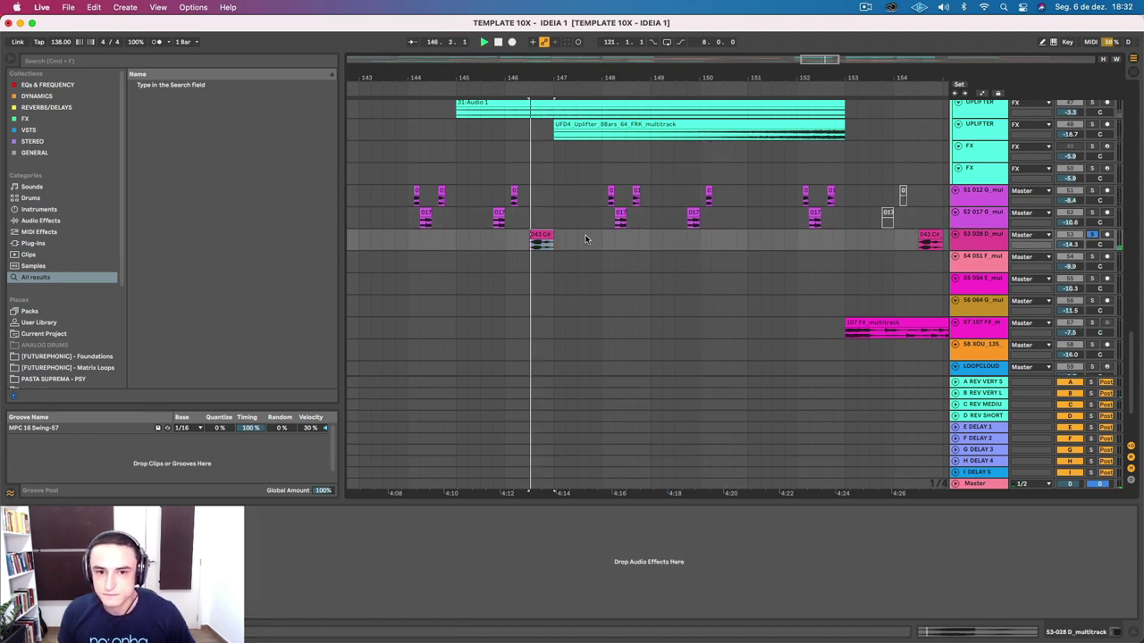
# Step: Solo only the 107 F# multitrack track and play its clip from bar 153
pyautogui.click(895, 326)
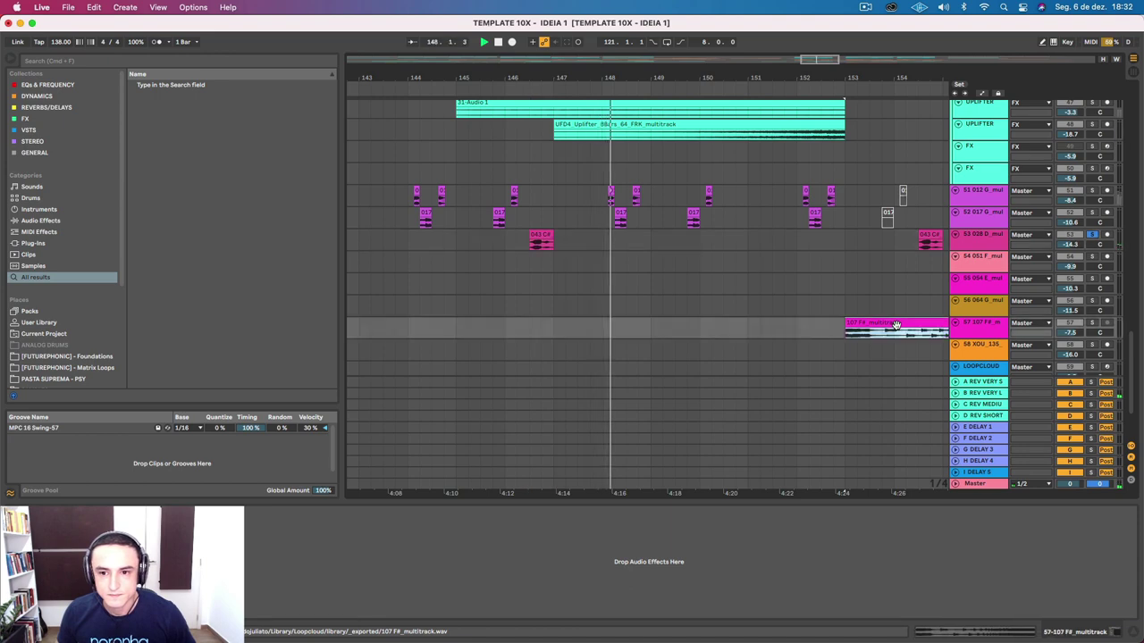
pyautogui.hscroll(3, 895, 326)
pyautogui.click(1092, 323)
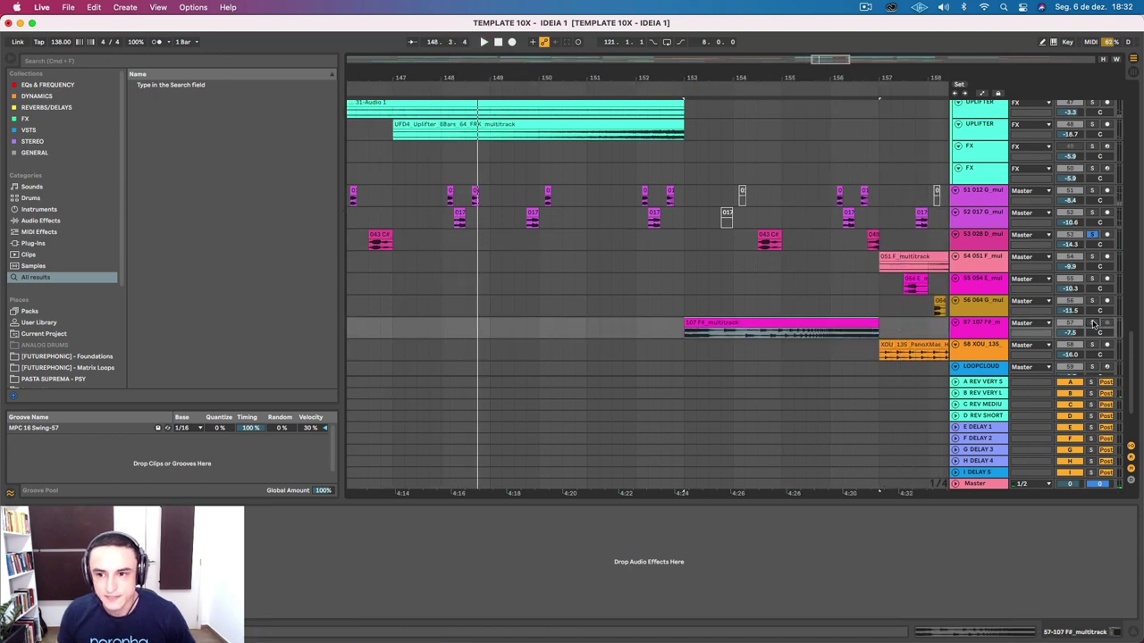
pyautogui.click(844, 325)
pyautogui.press('space')
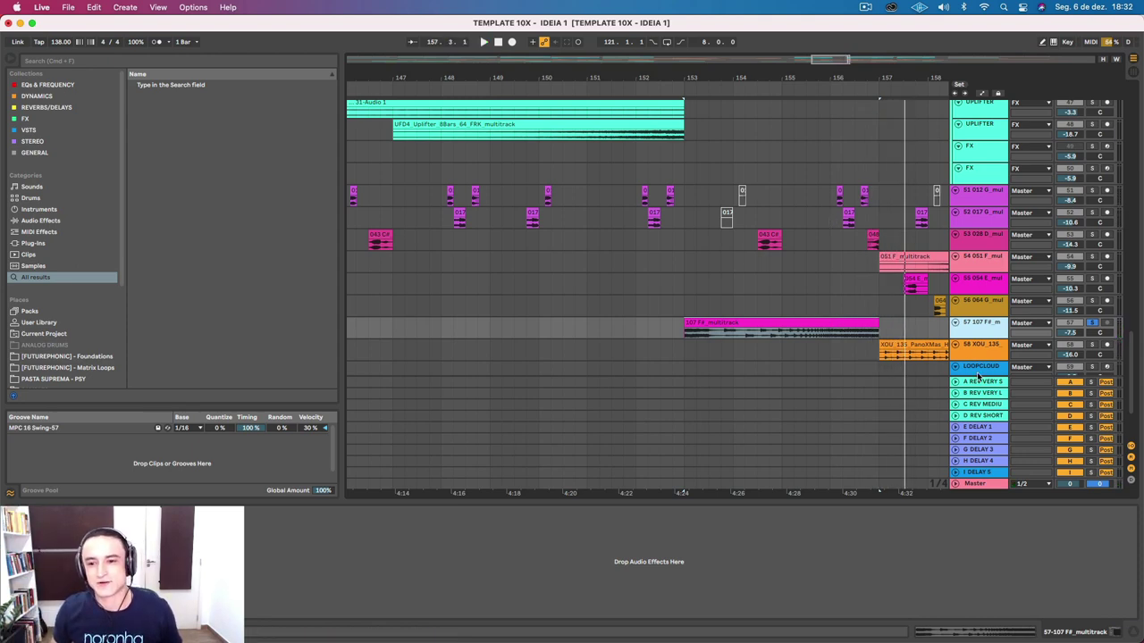
# Step: Open the Loopcloud app from the plug-in on the LOOPCLOUD track and bring its whole window into view
pyautogui.click(981, 368)
pyautogui.click(37, 514)
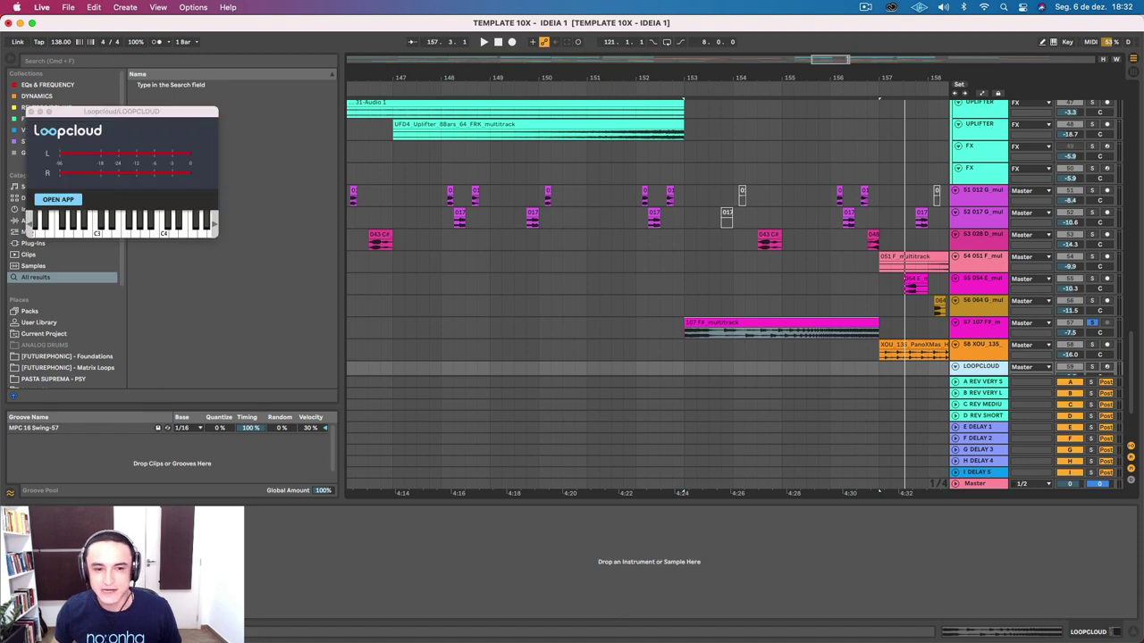
pyautogui.click(65, 203)
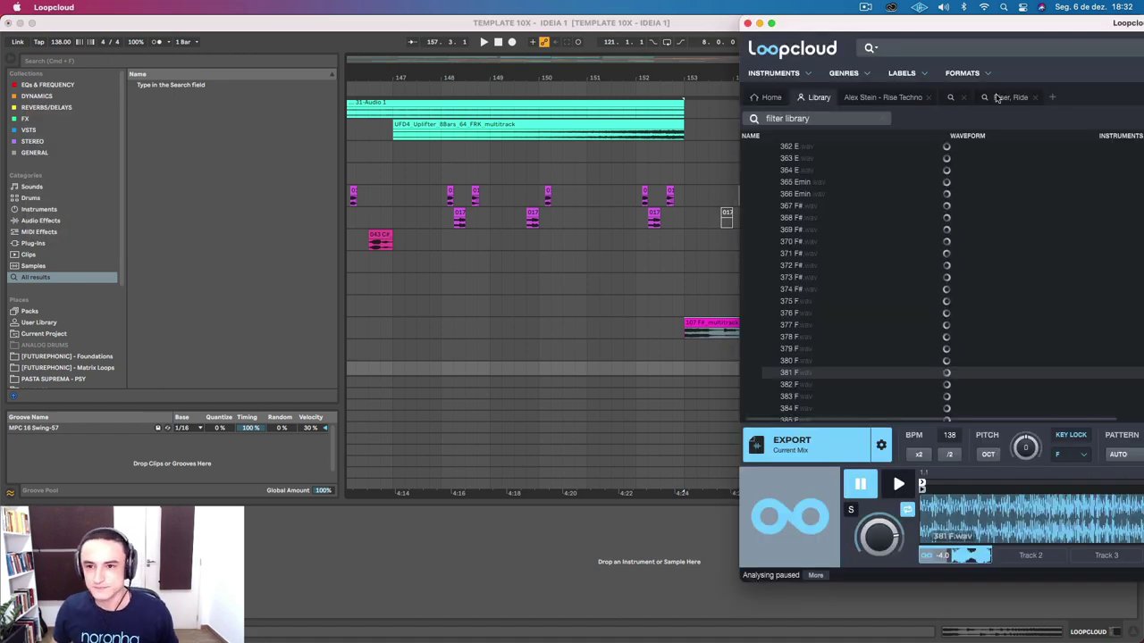
pyautogui.moveTo(983, 34); pyautogui.dragTo(476, 11)
# Step: Find the 412 G.wav sample in the Loopcloud library, preview it and pause playback
pyautogui.scroll(-10, 416, 265)
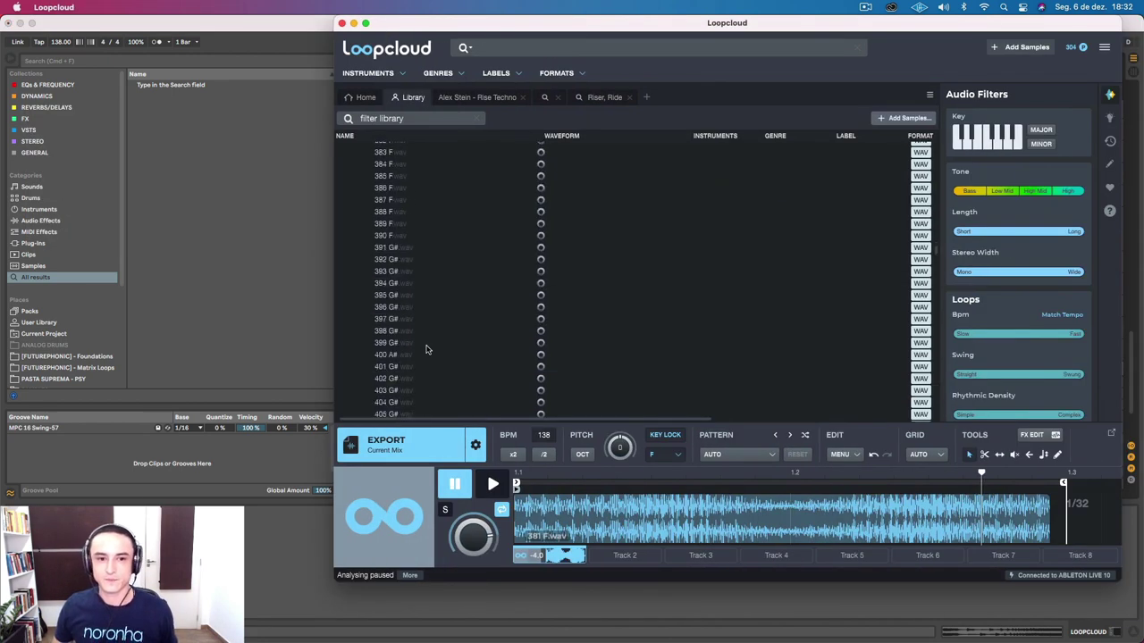
pyautogui.click(415, 266)
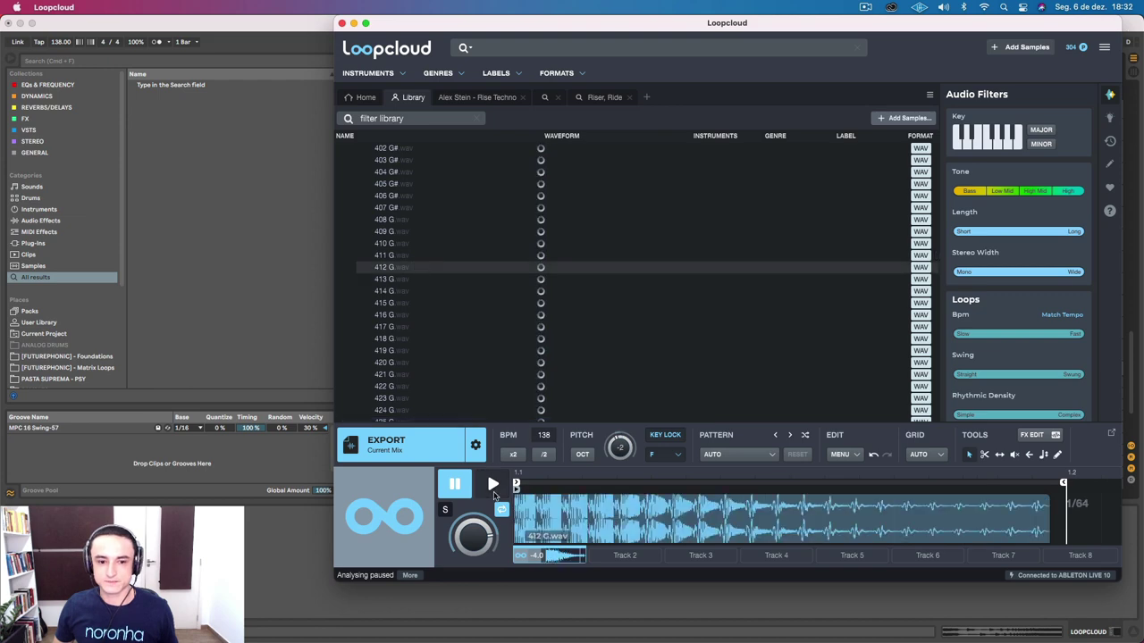
pyautogui.click(493, 485)
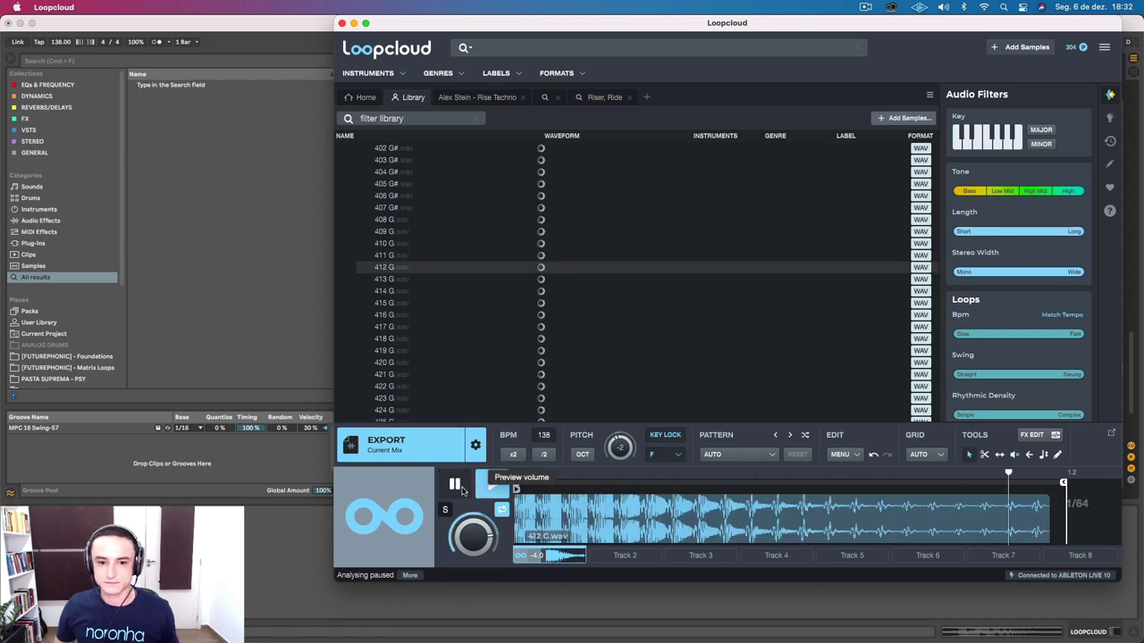
pyautogui.click(453, 483)
pyautogui.click(865, 7)
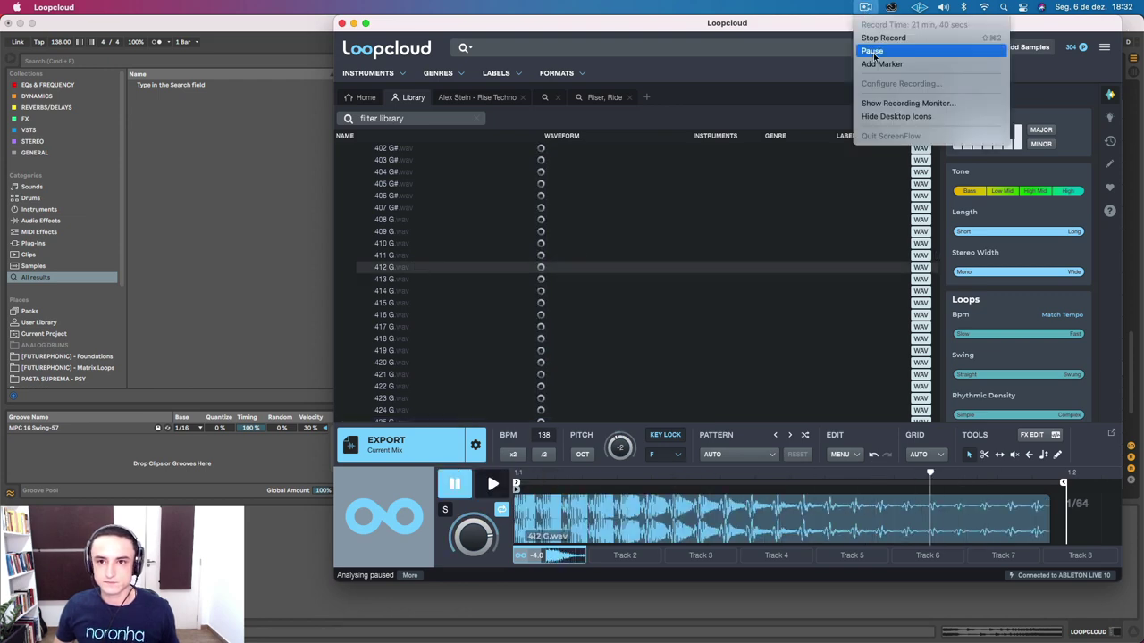
pyautogui.click(872, 52)
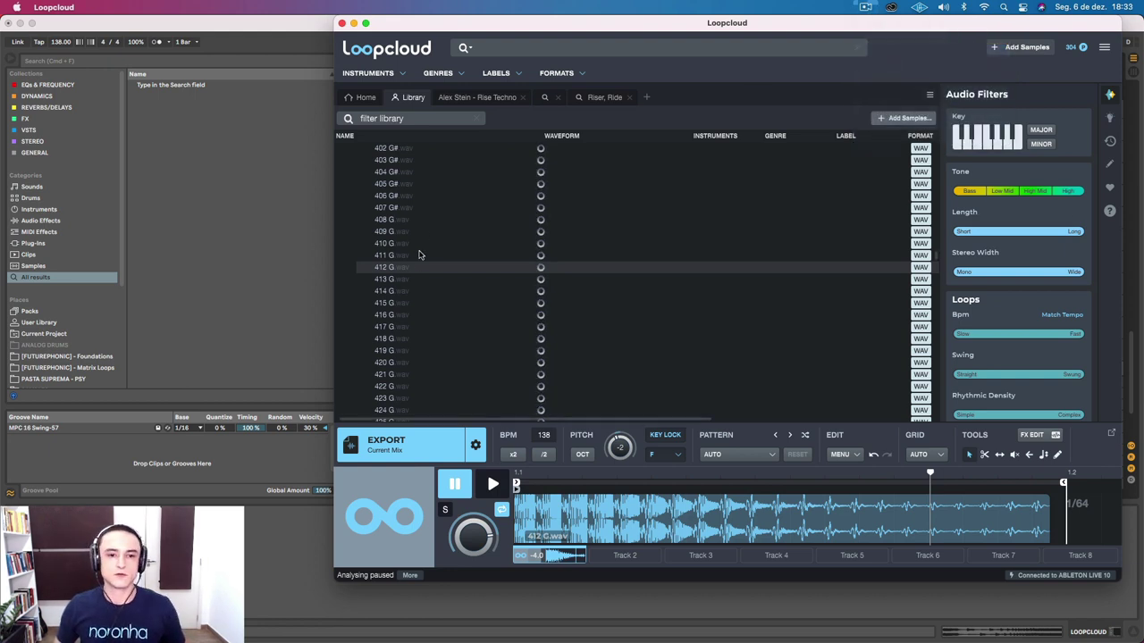
# Step: Preview the 409 G.wav sample from the Loopcloud library
pyautogui.click(392, 232)
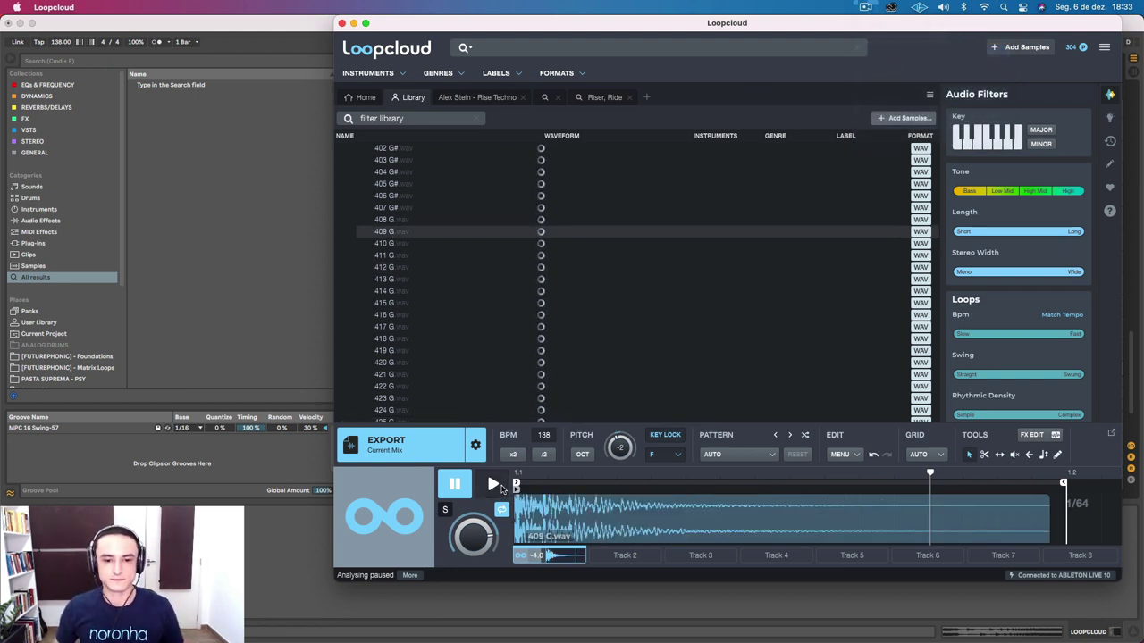
pyautogui.click(494, 485)
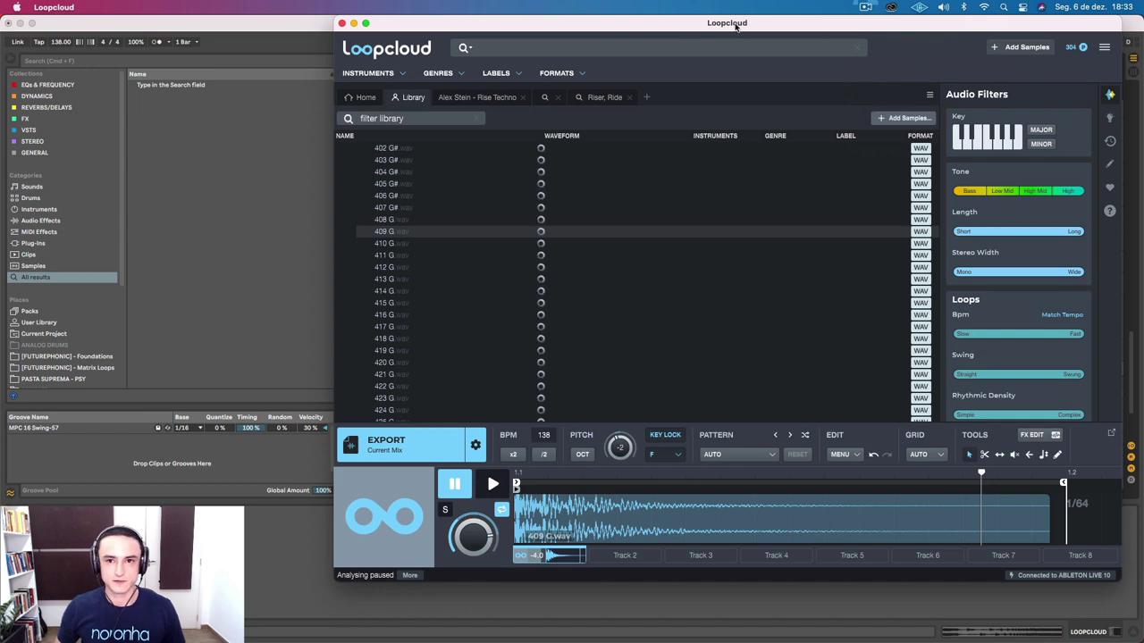
# Step: Move the Loopcloud window off the track list and solo only the LOOPCLOUD track in Live
pyautogui.moveTo(734, 27); pyautogui.dragTo(316, 154)
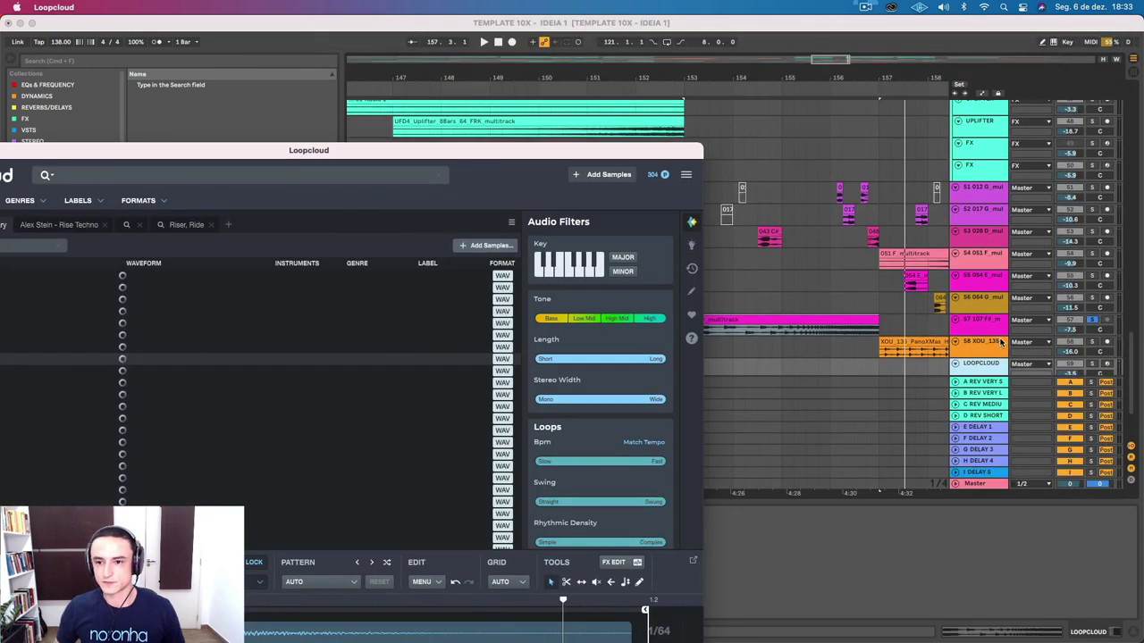
pyautogui.scroll(-3, 1060, 318)
pyautogui.click(1088, 286)
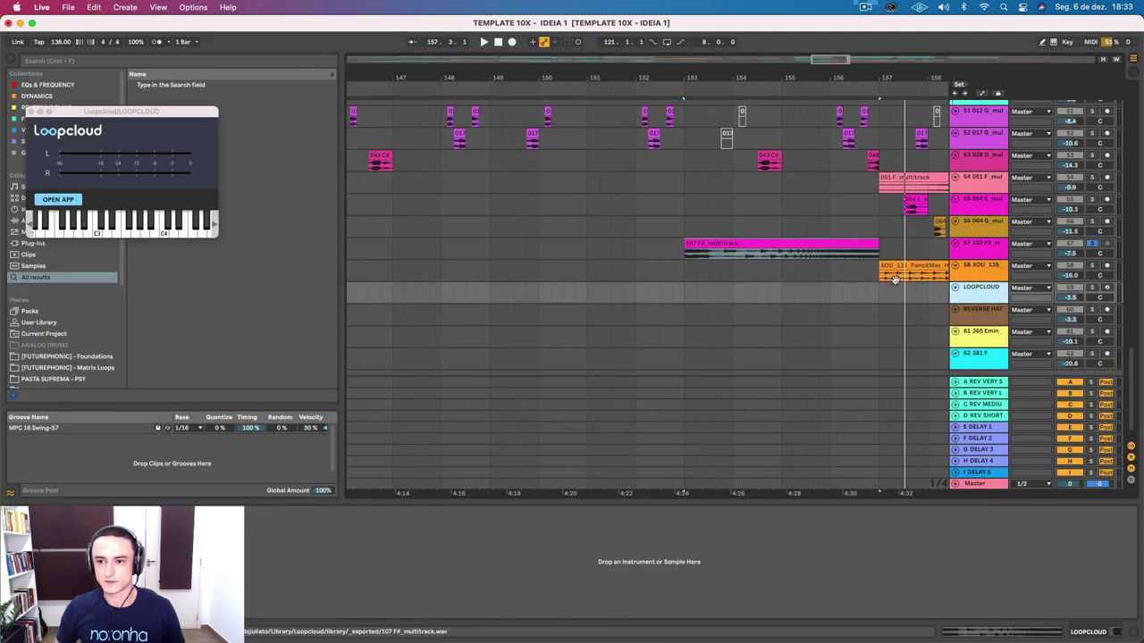
# Step: Bring the Loopcloud app back over the arrangement, preview the 411 G.wav sample and pause it
pyautogui.click(57, 200)
pyautogui.moveTo(348, 158); pyautogui.dragTo(567, 54)
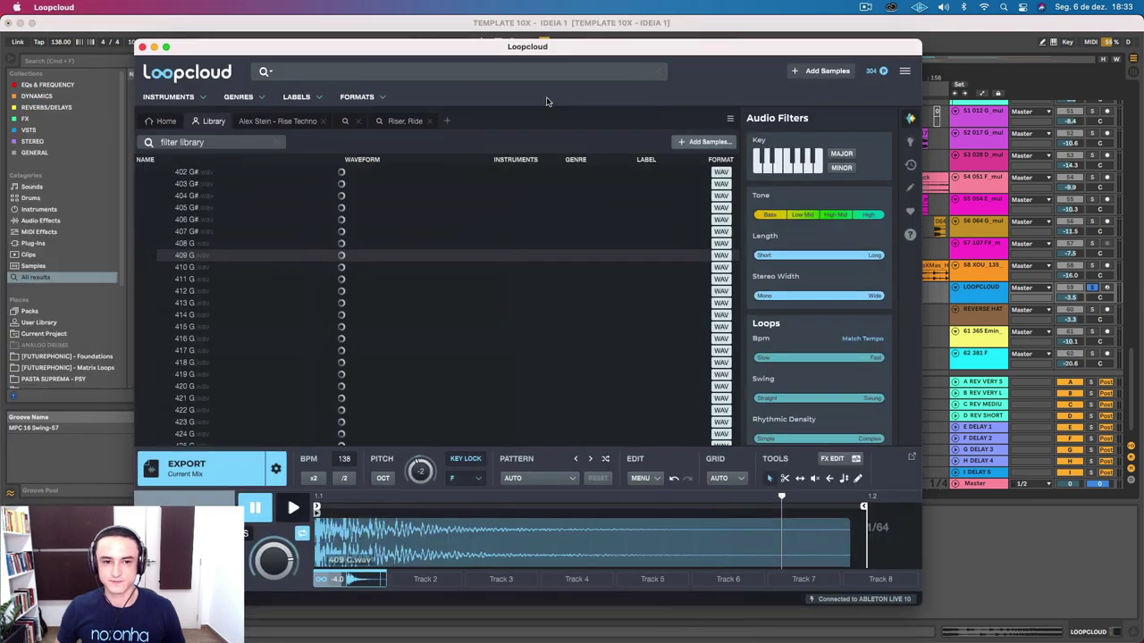
pyautogui.click(201, 279)
pyautogui.click(293, 507)
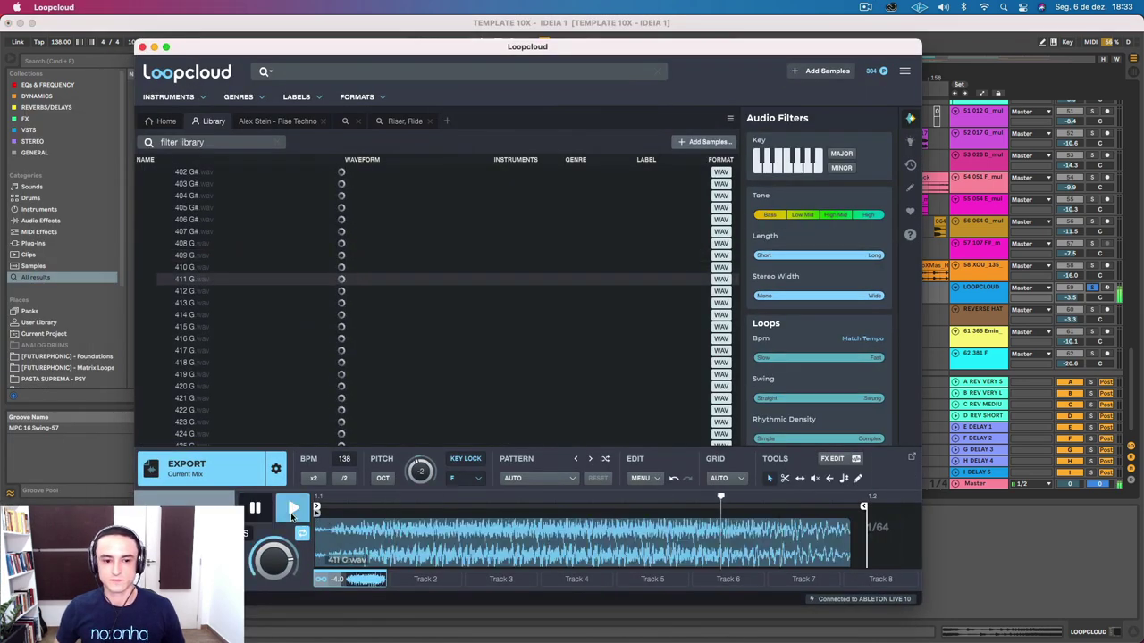
pyautogui.click(253, 507)
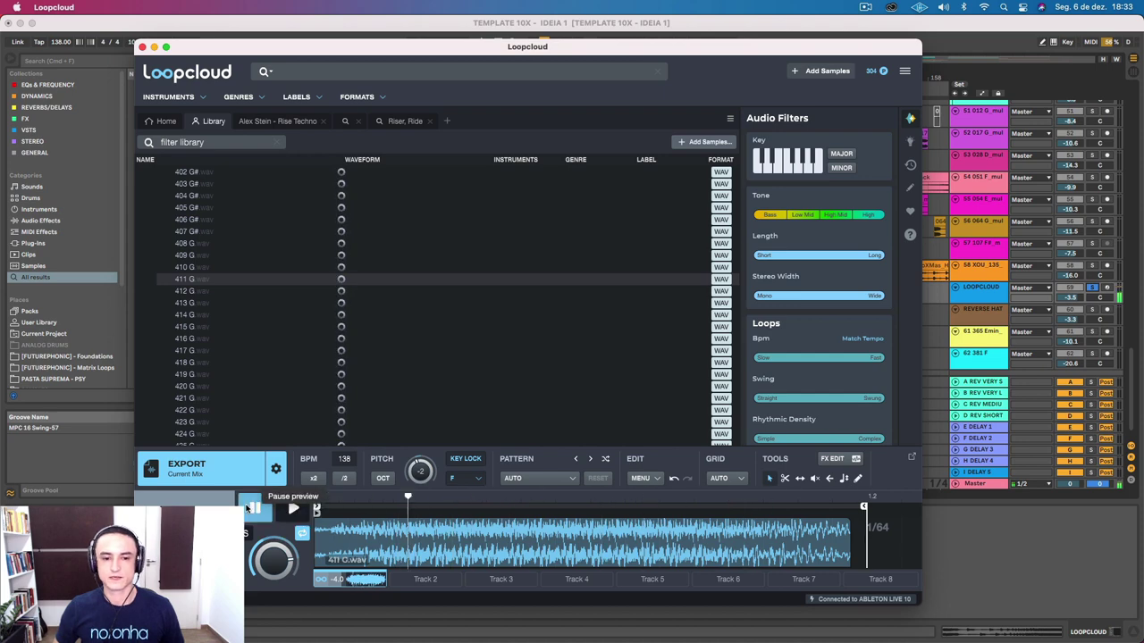
# Step: Apply the Techno Plucks 2 FX factory pattern to the 411 G.wav sample and preview it
pyautogui.click(561, 480)
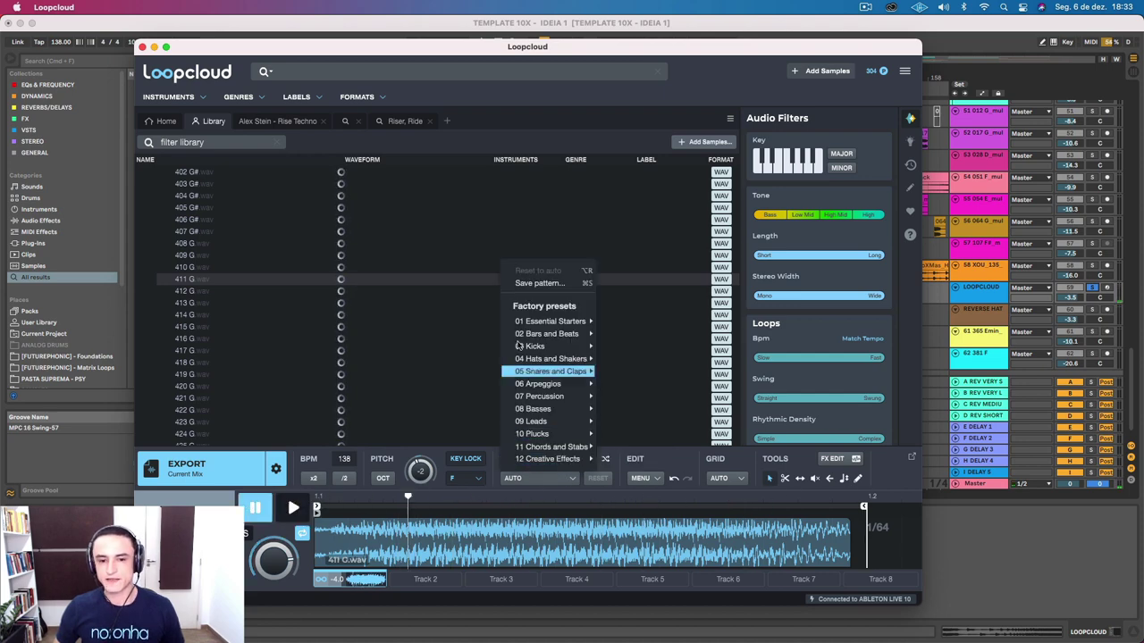
pyautogui.moveTo(547, 433)
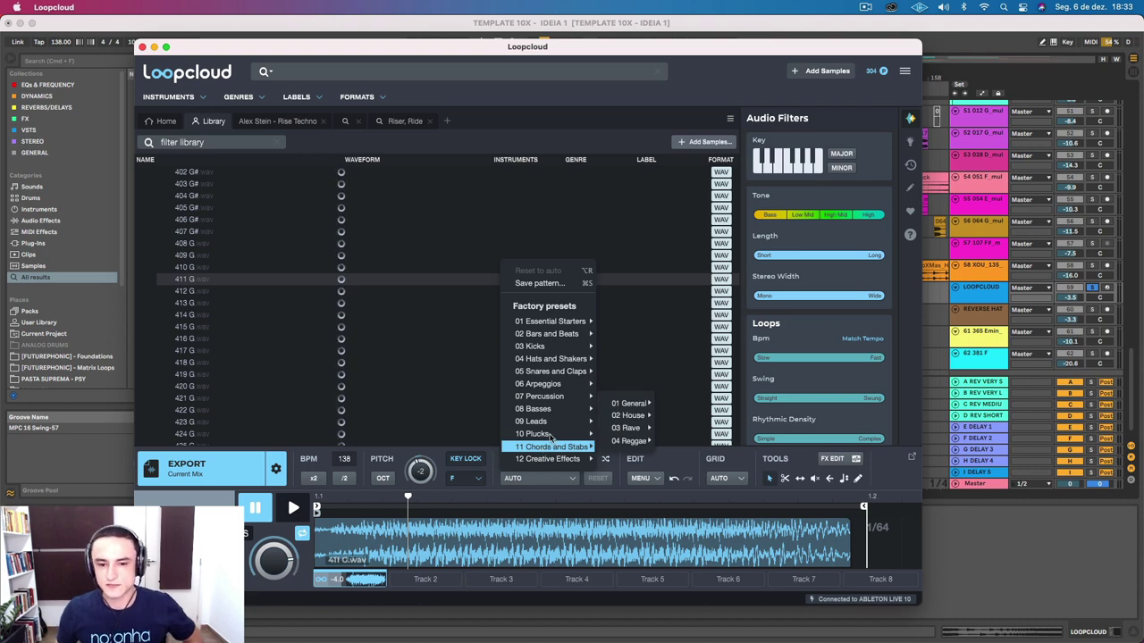
pyautogui.moveTo(652, 402)
pyautogui.click(701, 384)
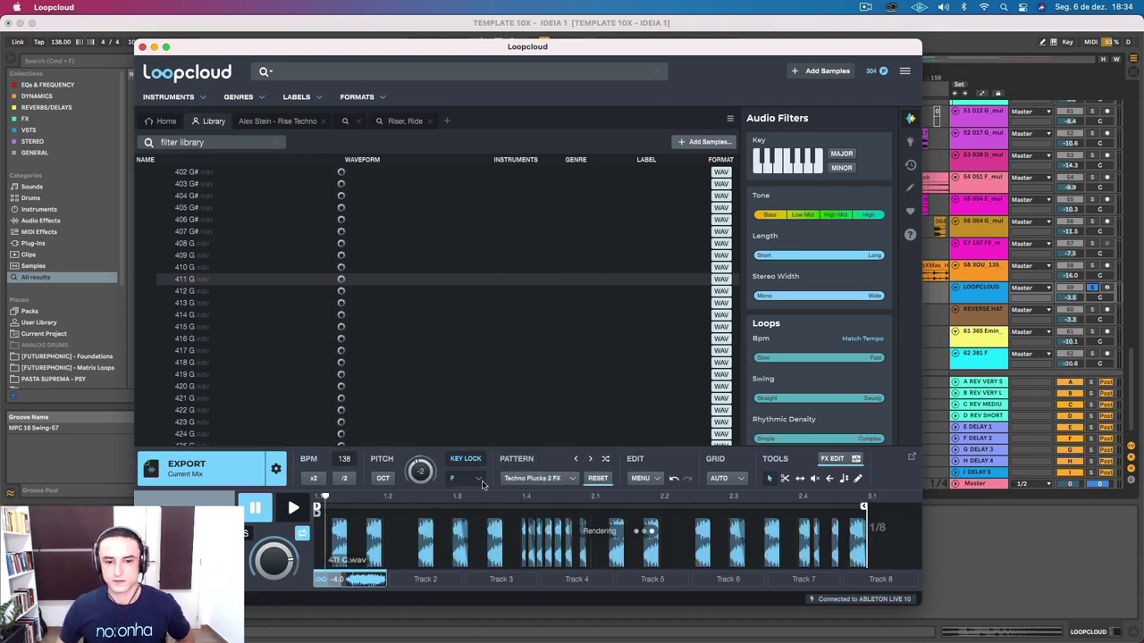
pyautogui.click(292, 509)
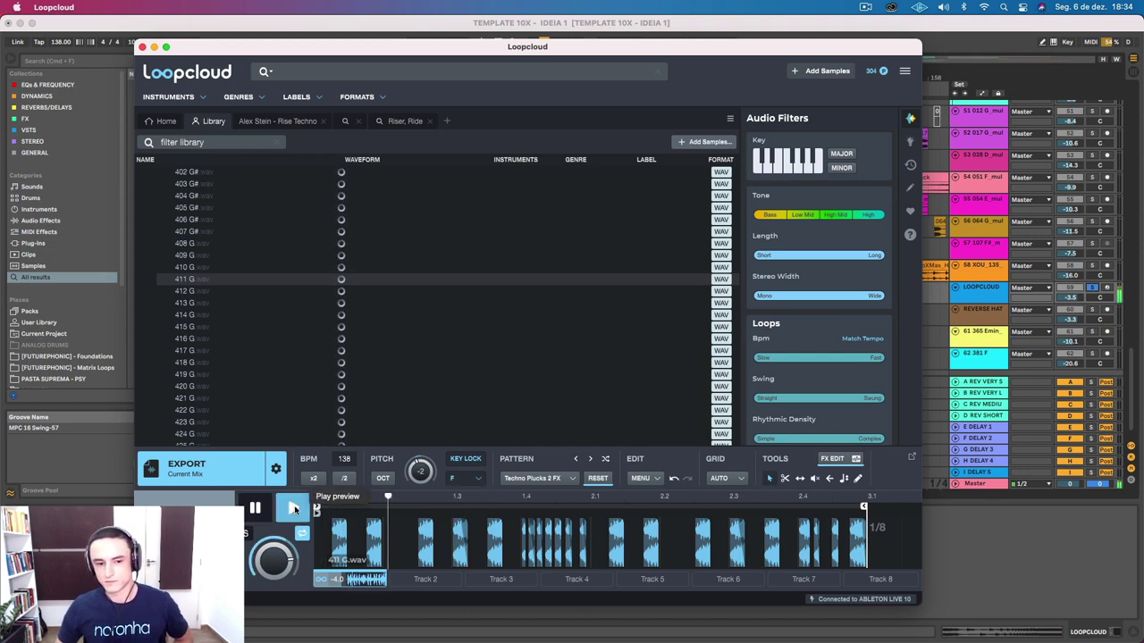
# Step: Apply the Zpeed Upz pattern from the Creative Effects risers to the 411 G.wav sample
pyautogui.click(555, 479)
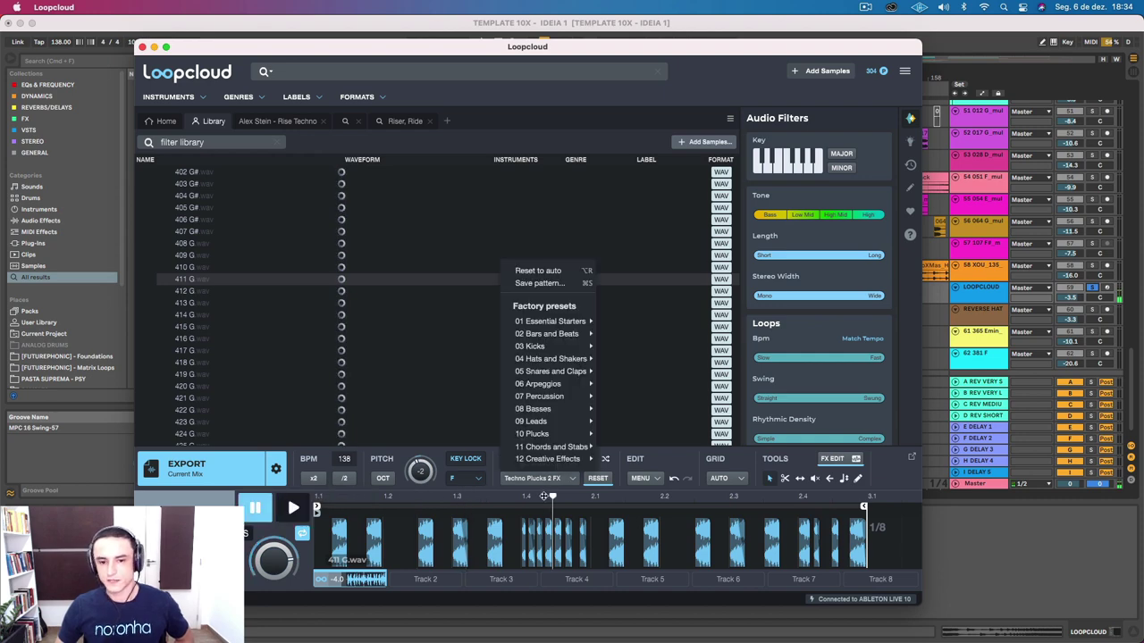
pyautogui.moveTo(541, 384)
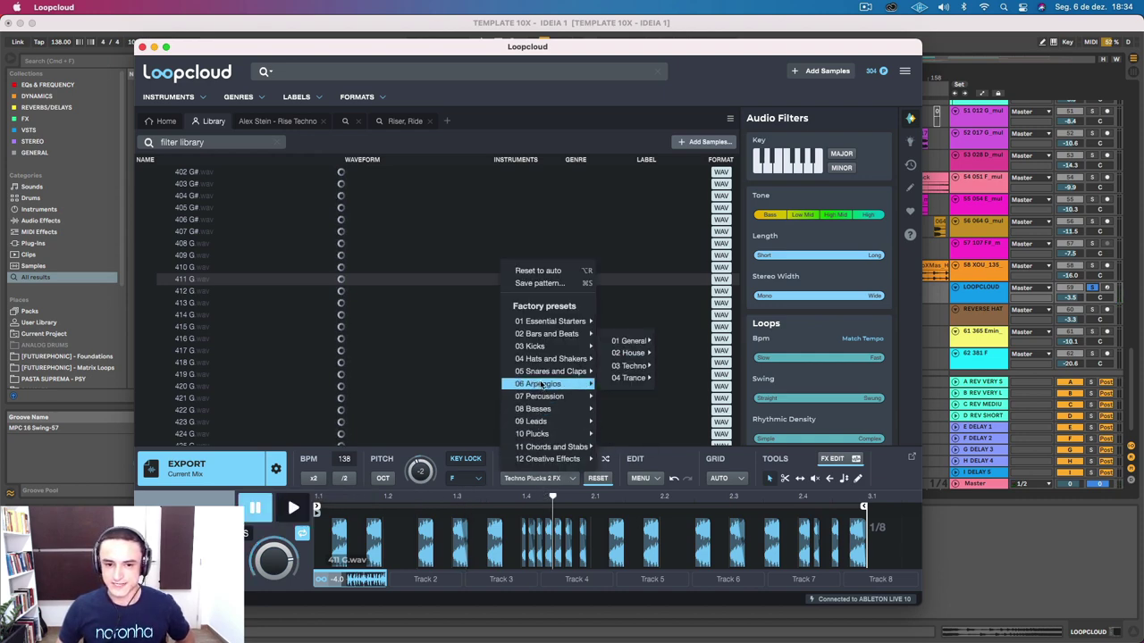
pyautogui.moveTo(547, 459)
pyautogui.moveTo(636, 454)
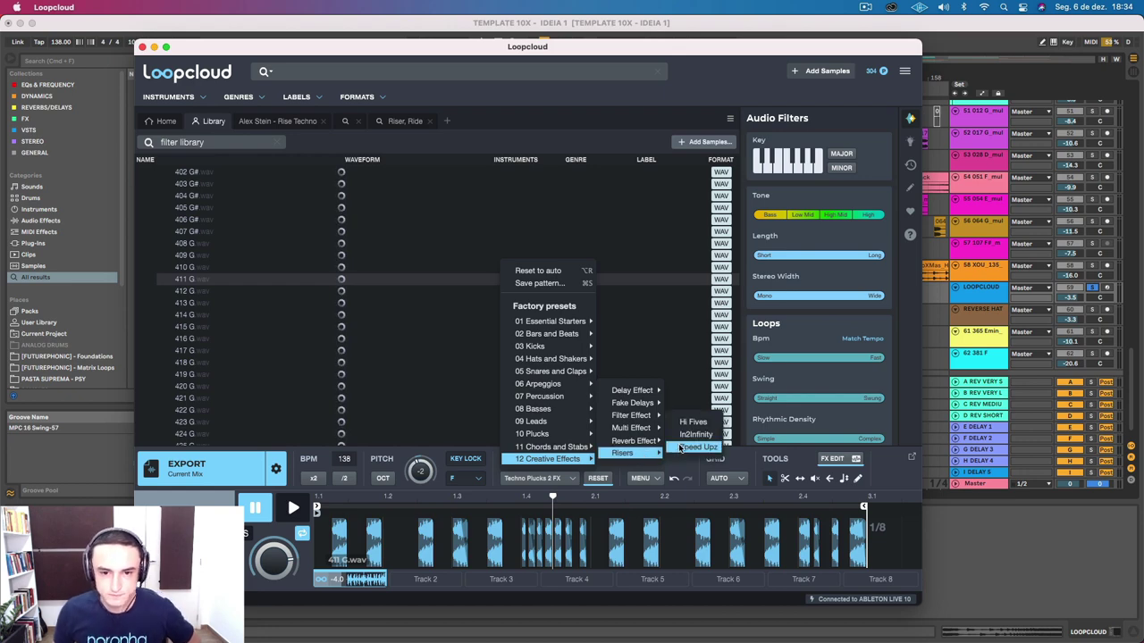
pyautogui.click(697, 447)
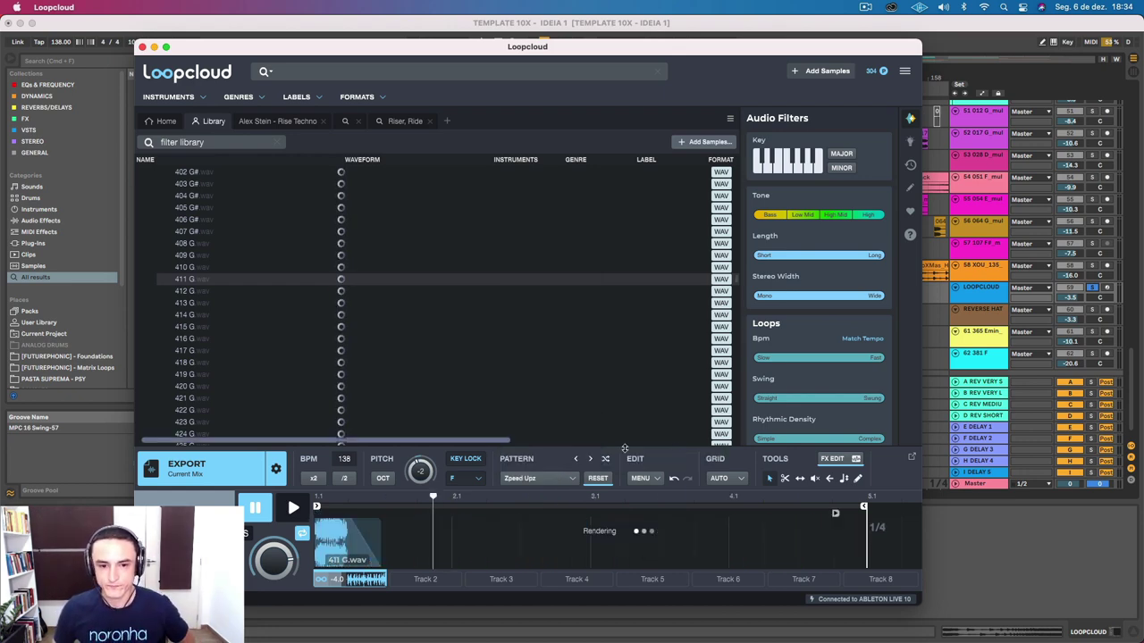
# Step: Switch the 411 G.wav sample to the In2Infinity riser pattern from the Creative Effects presets
pyautogui.click(557, 480)
pyautogui.moveTo(561, 434)
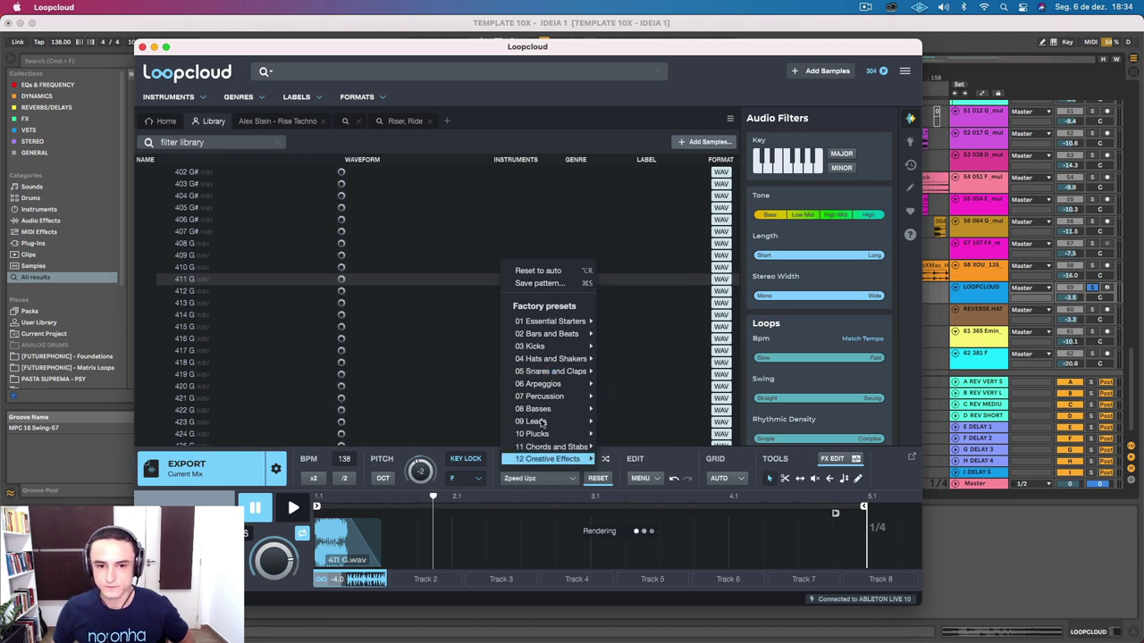
pyautogui.moveTo(572, 458)
pyautogui.moveTo(639, 440)
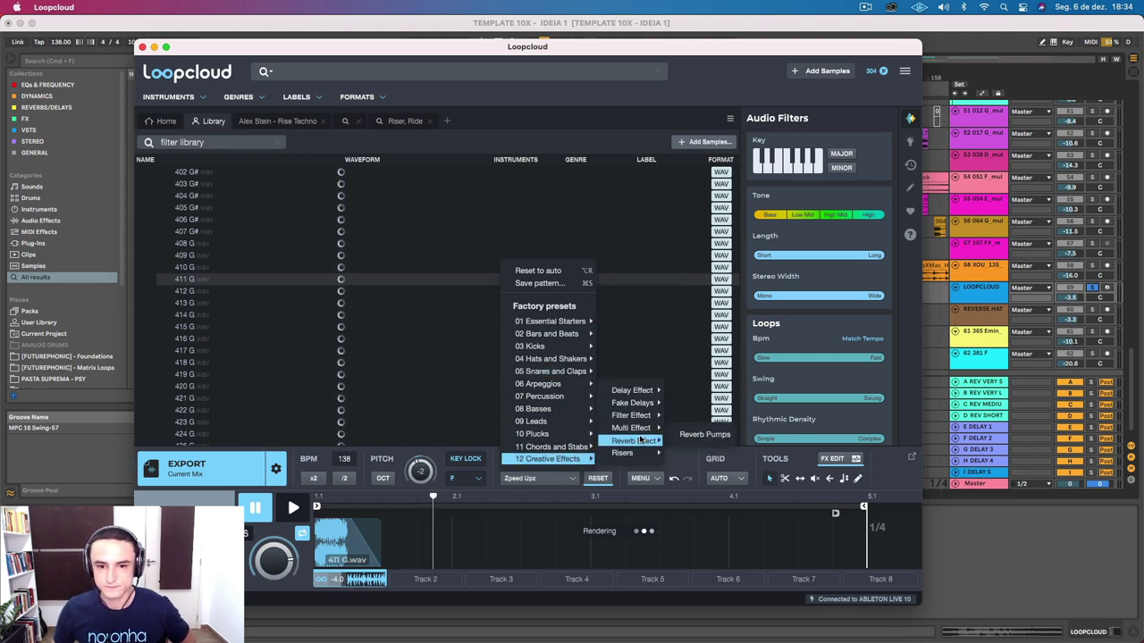
pyautogui.moveTo(644, 404)
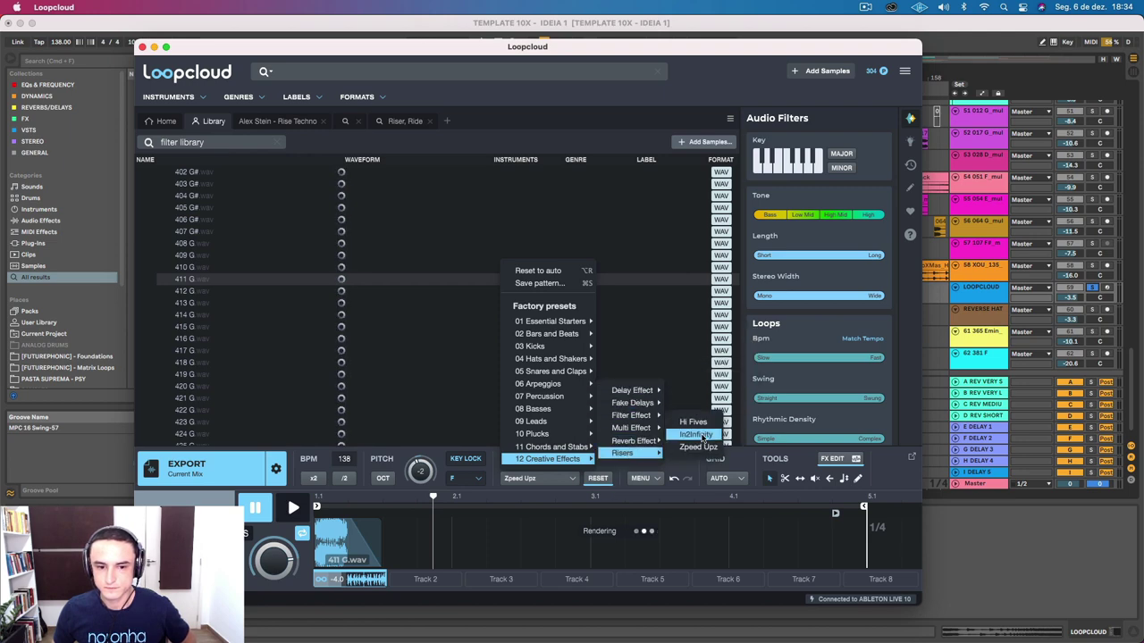
pyautogui.click(696, 434)
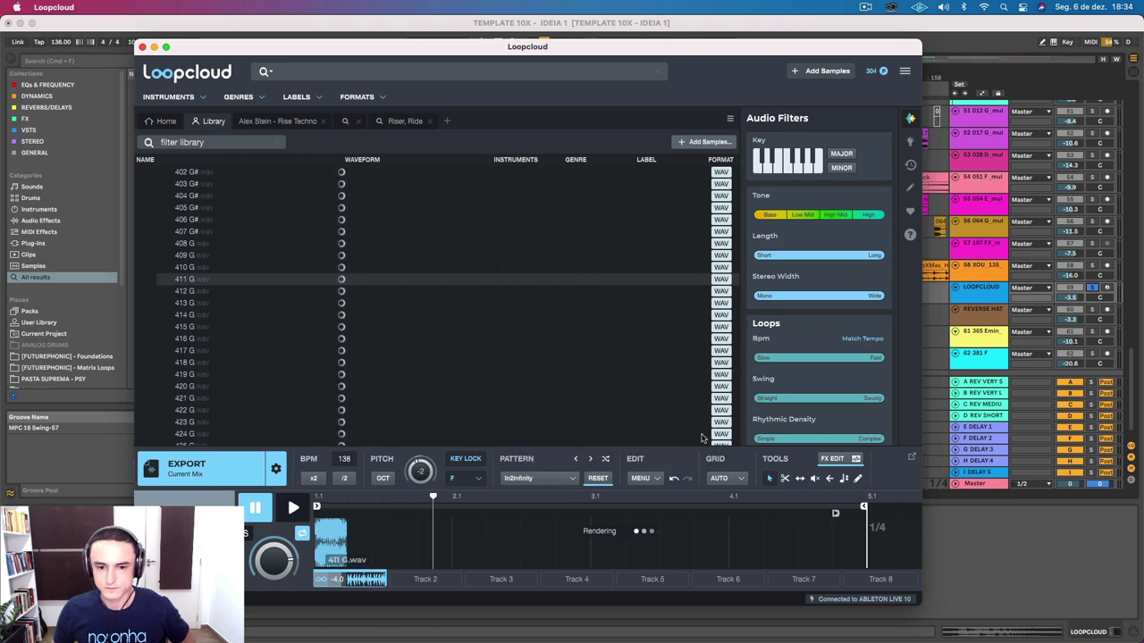
# Step: Step back through the neighbouring patterns to Reverb Pumps, and forward through Hi Fives to In2Infinity
pyautogui.click(577, 460)
pyautogui.click(577, 460)
pyautogui.click(577, 460)
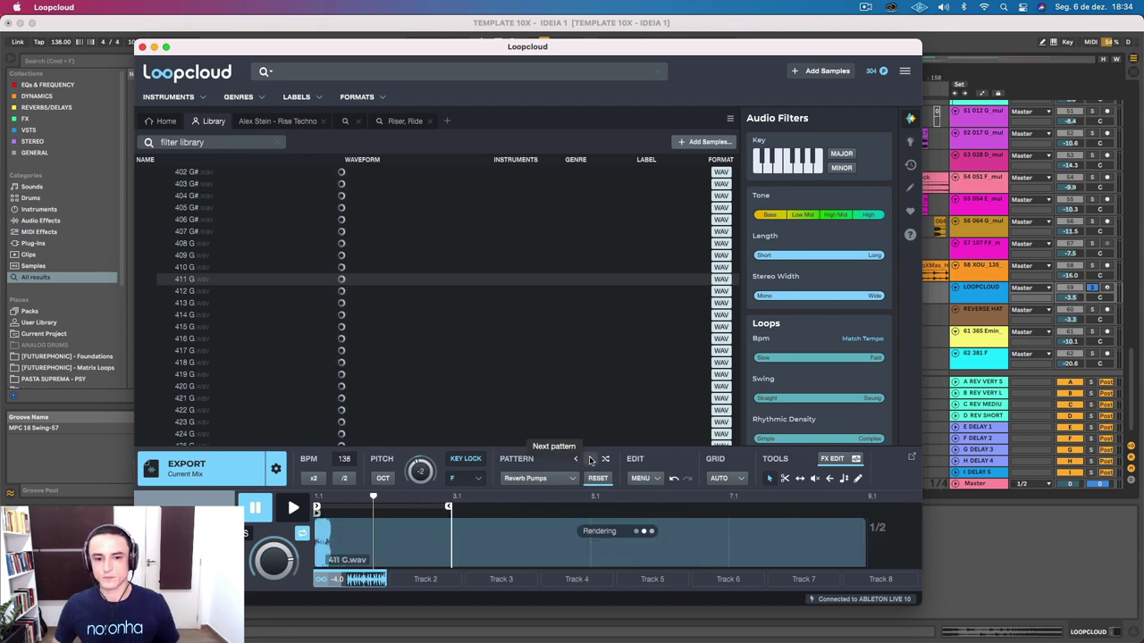
pyautogui.click(590, 460)
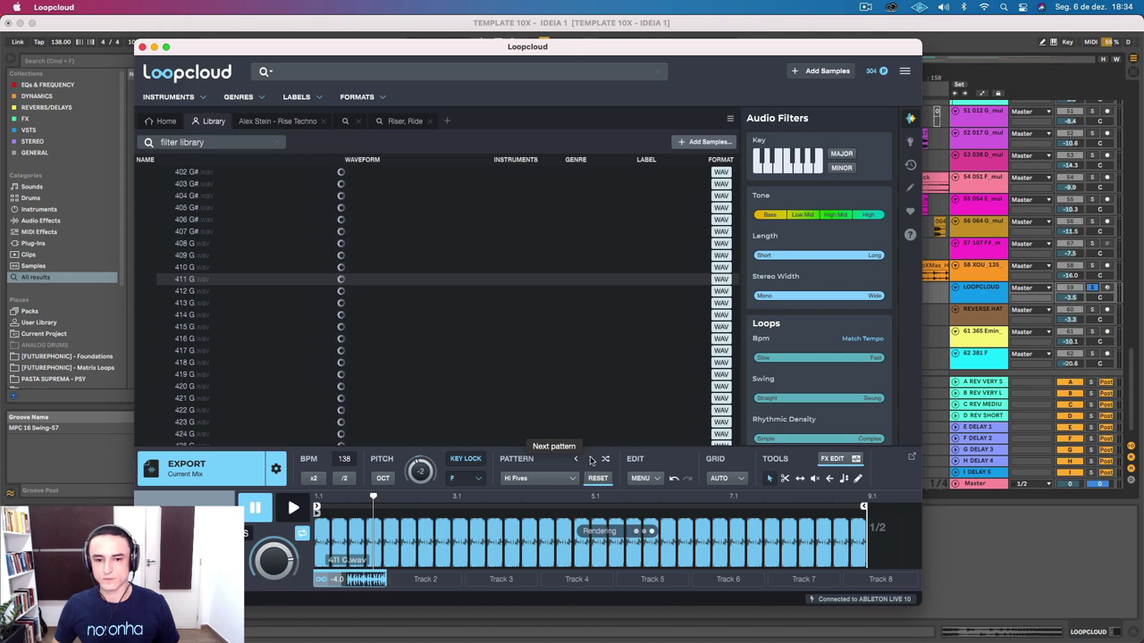
pyautogui.click(590, 461)
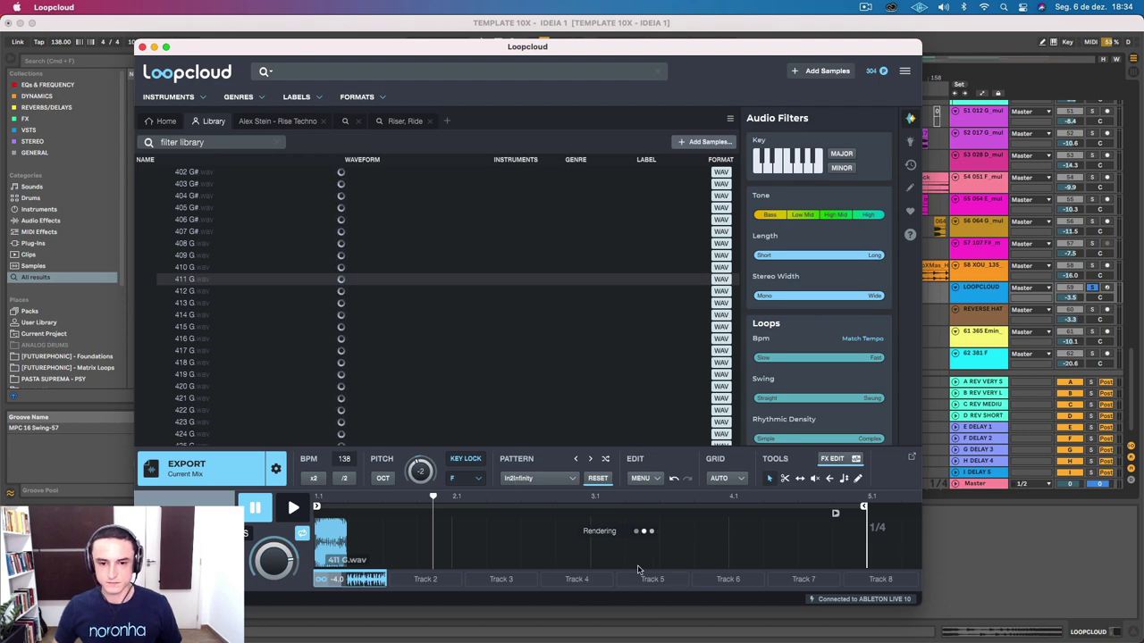
# Step: Reposition the Loopcloud window, preview 411 G.wav with the In2Infinity pattern and pause playback
pyautogui.moveTo(432, 51); pyautogui.dragTo(448, 30)
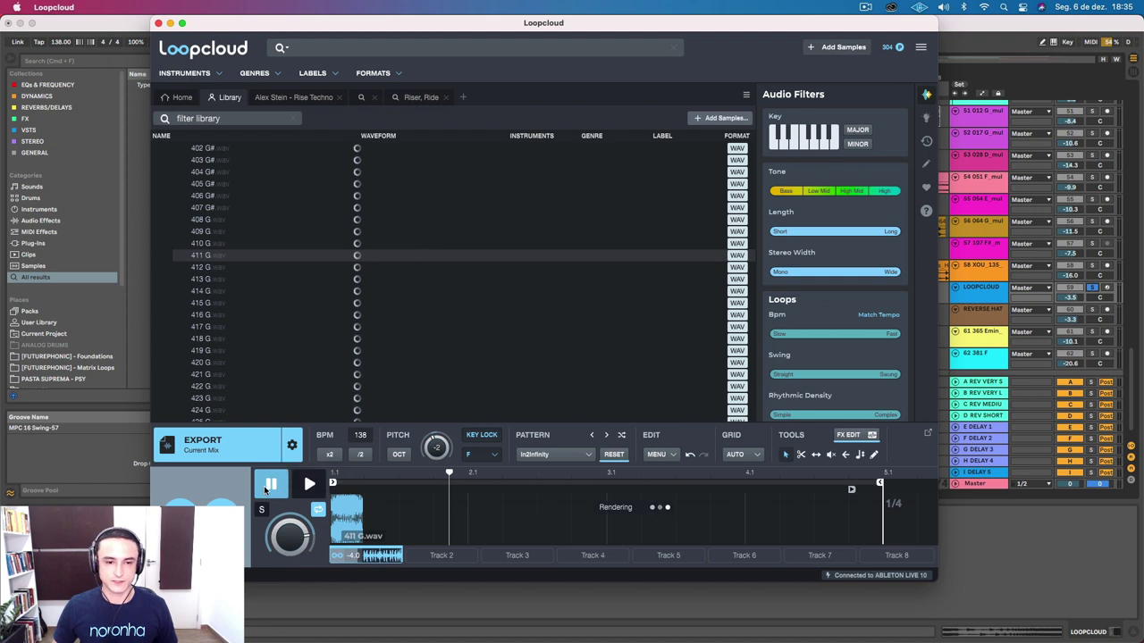
pyautogui.click(310, 485)
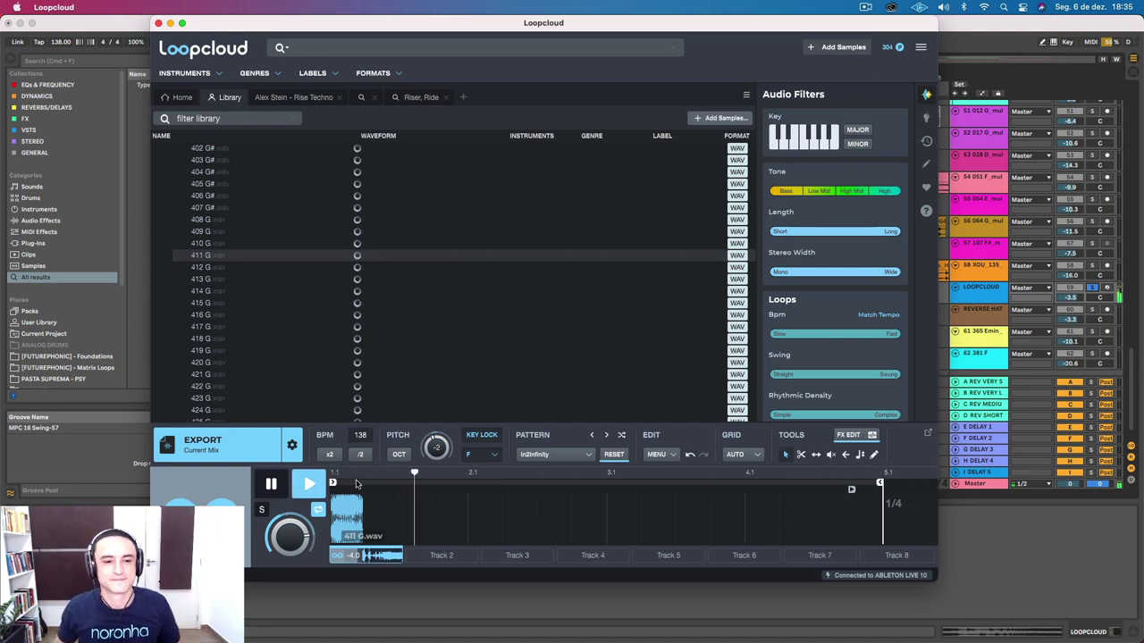
pyautogui.click(272, 485)
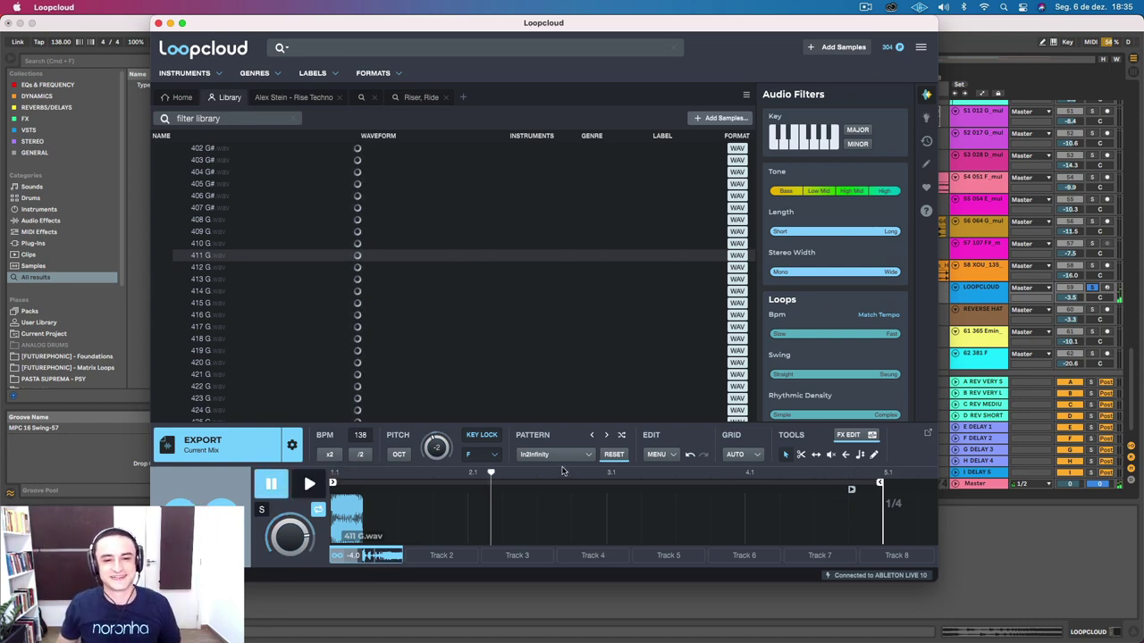
# Step: Apply the Arpeggio 4 FX pattern from the Trance arpeggio presets to 411 G.wav, preview it and pause playback
pyautogui.click(547, 456)
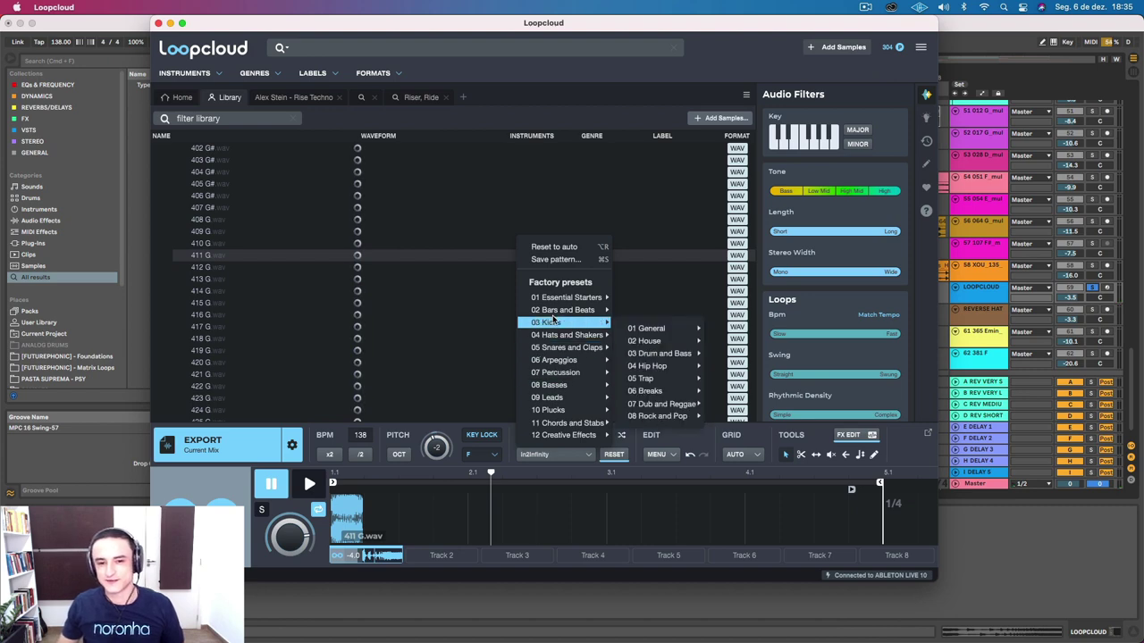
pyautogui.moveTo(576, 359)
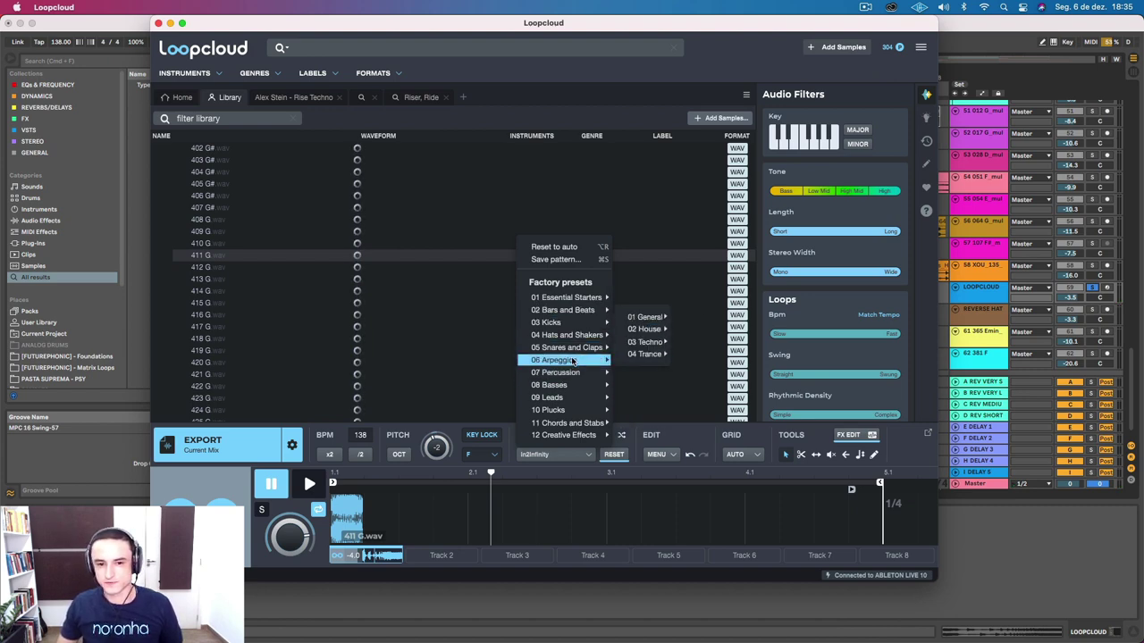
pyautogui.moveTo(645, 350)
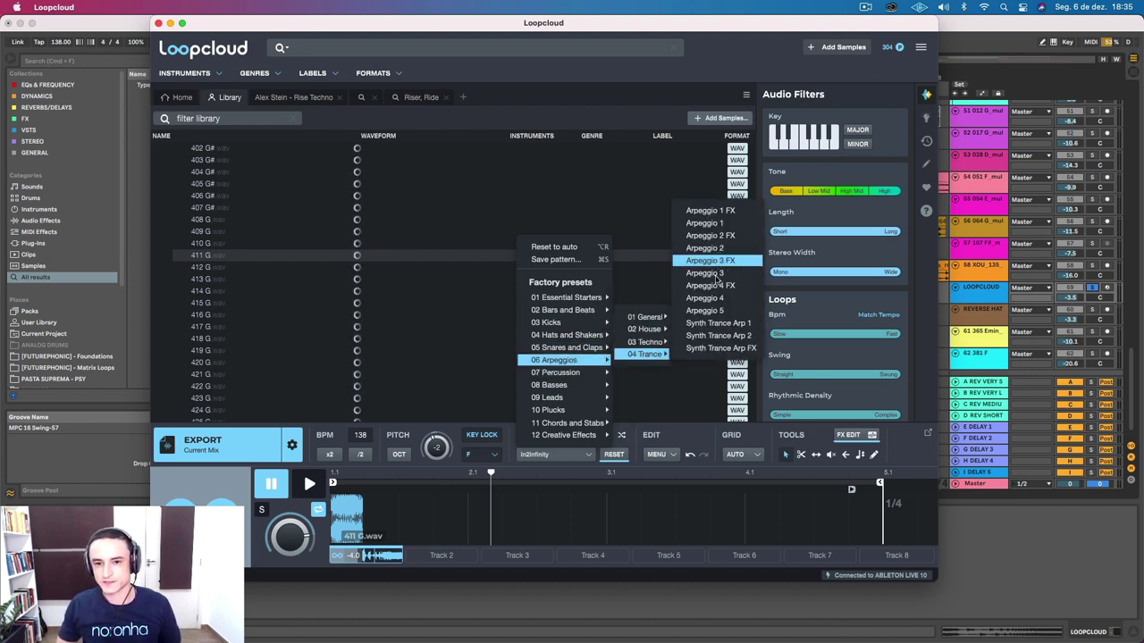
pyautogui.click(713, 286)
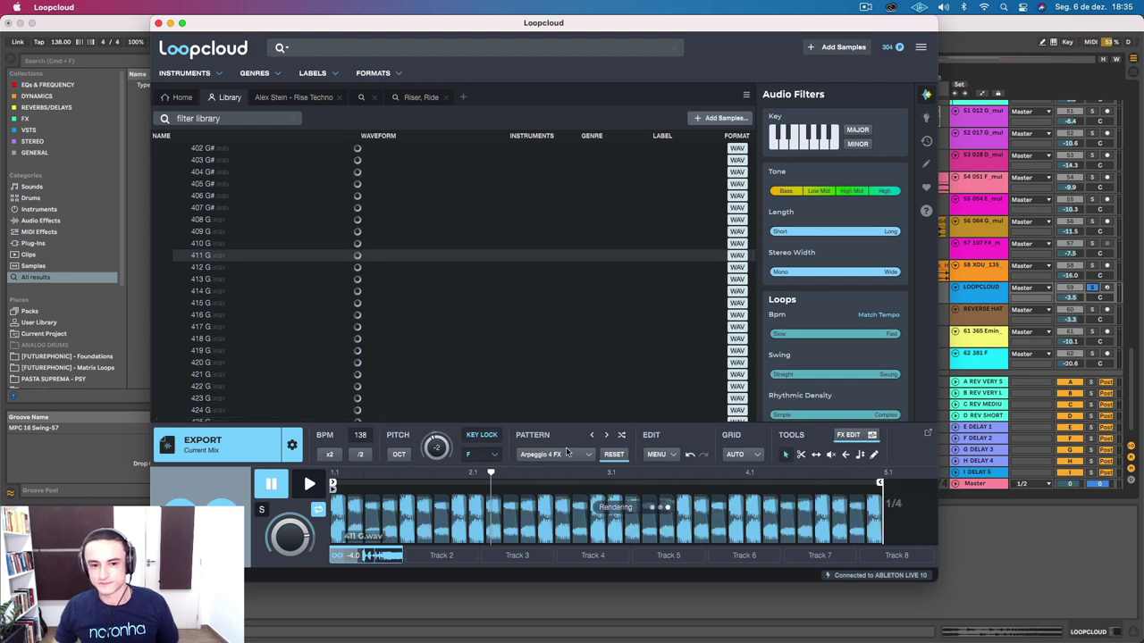
pyautogui.click(308, 483)
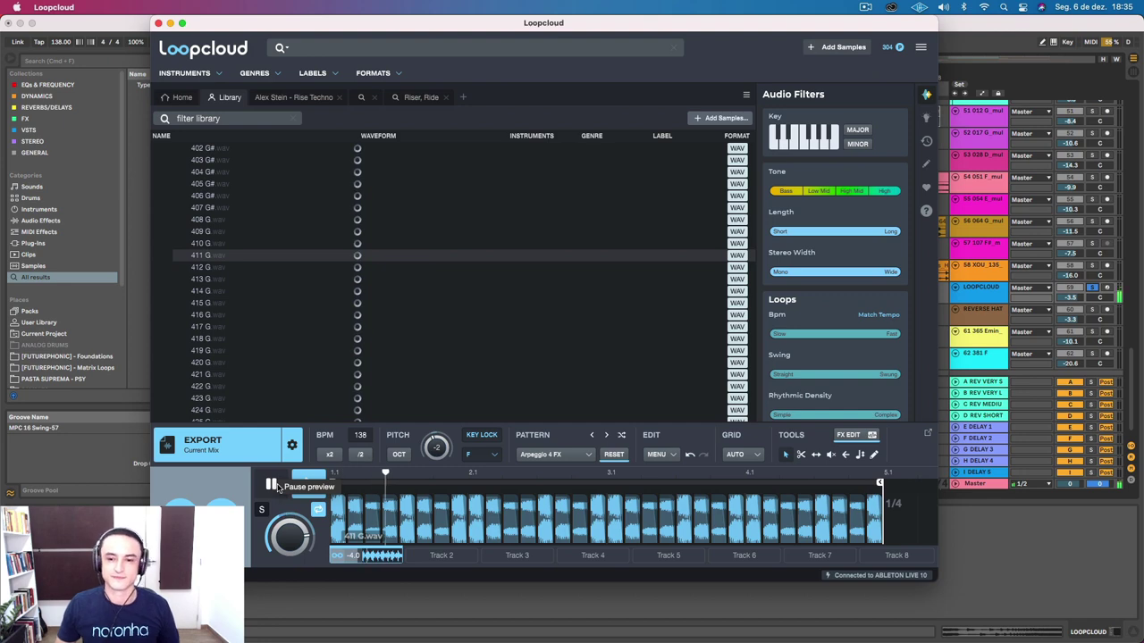
pyautogui.click(277, 487)
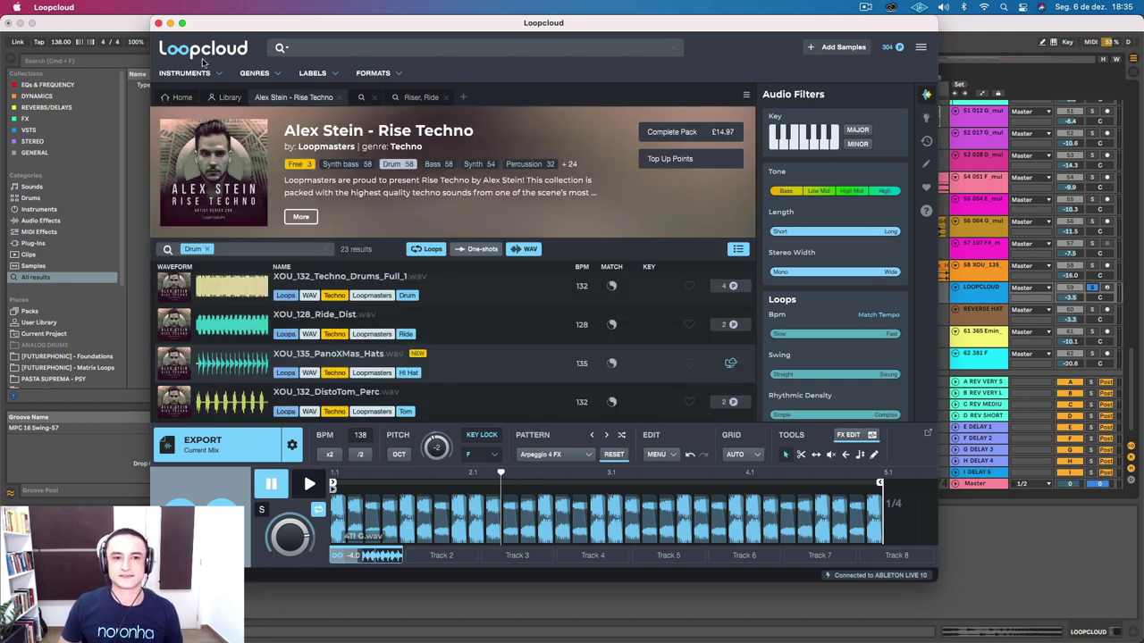
# Step: Minimize Loopcloud and return to Ableton Live, take the LOOPCLOUD track out of solo and play the arrangement from bar 157
pyautogui.click(169, 24)
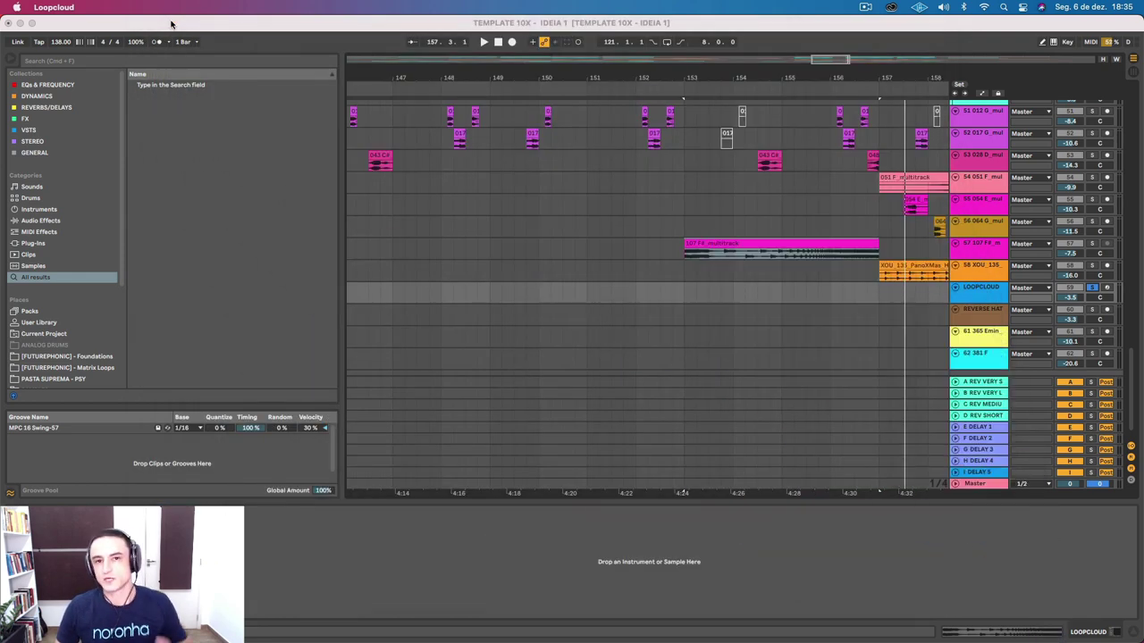
pyautogui.click(844, 251)
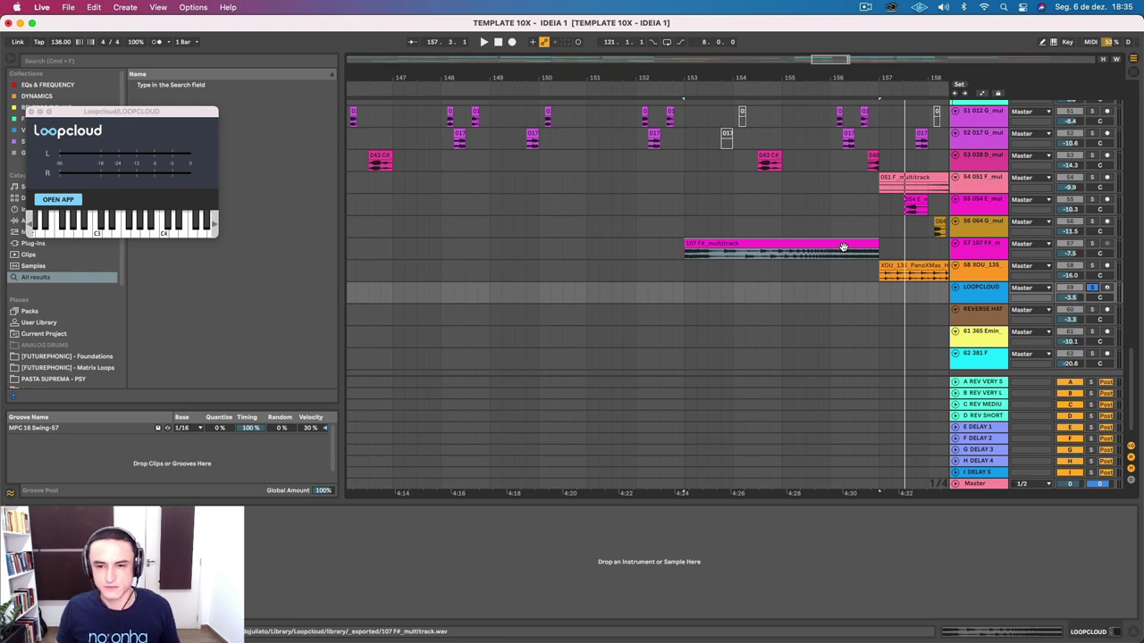
pyautogui.click(842, 247)
pyautogui.press('space')
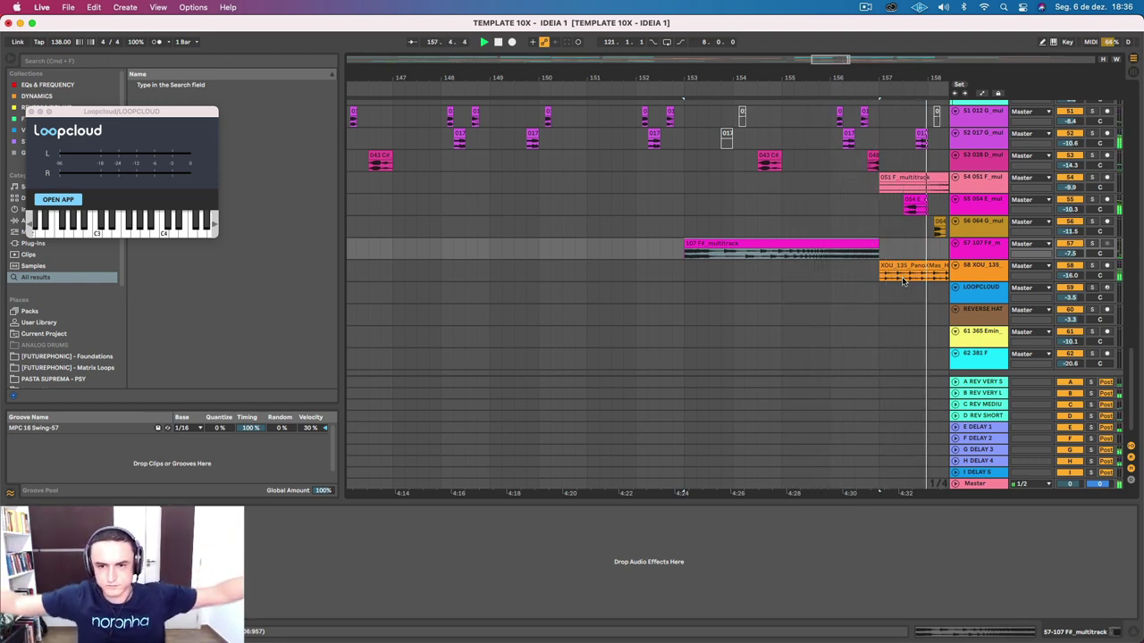
# Step: Locate the Pluckster synth clip on track 40 XOU_132, solo that track and play it from bar 161
pyautogui.hscroll(10, 893, 290)
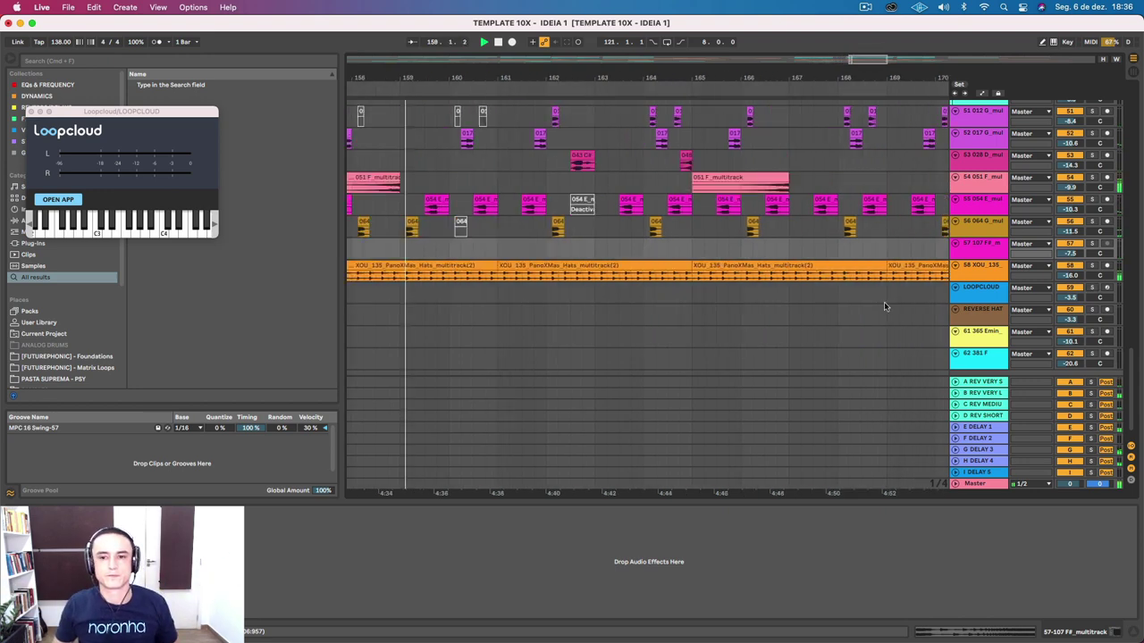
pyautogui.hscroll(-5, 866, 320)
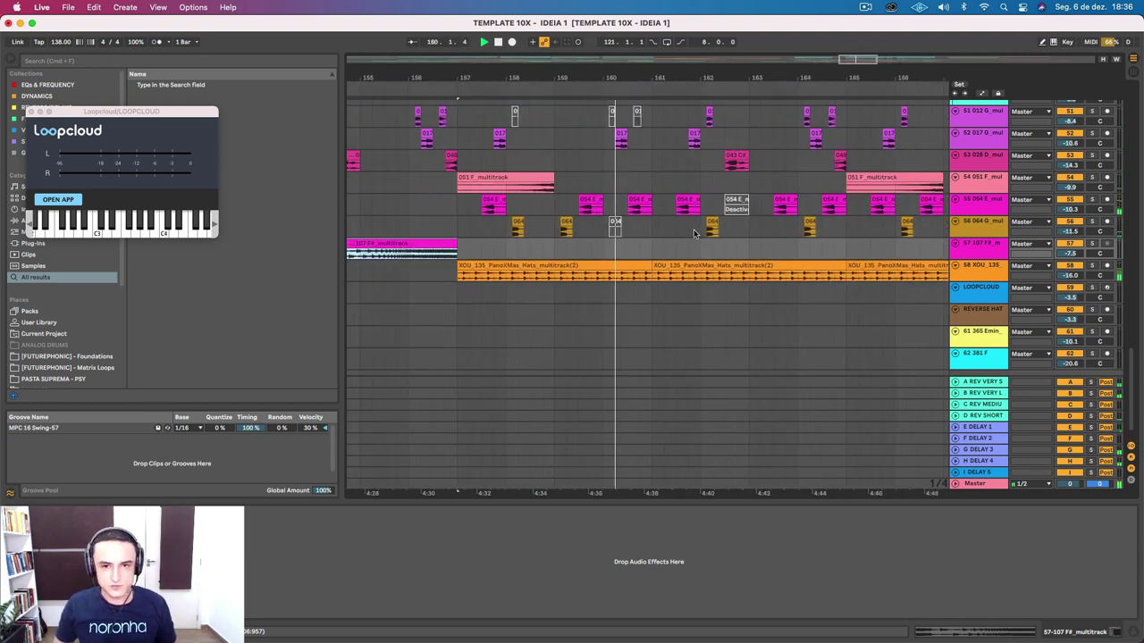
pyautogui.scroll(10, 689, 196)
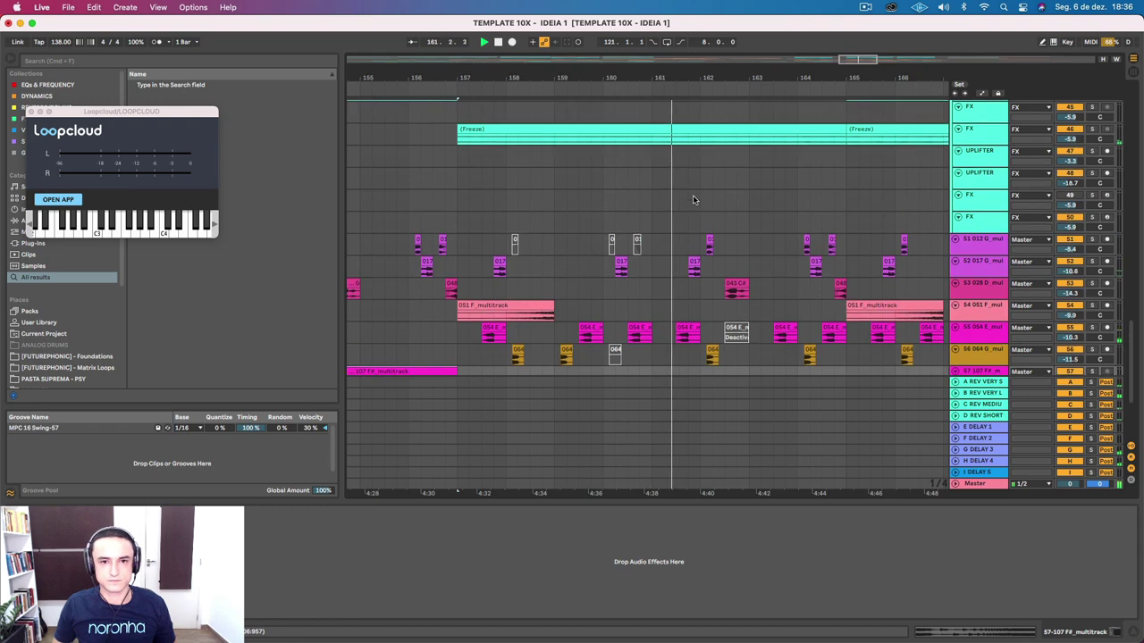
pyautogui.scroll(-5, 693, 199)
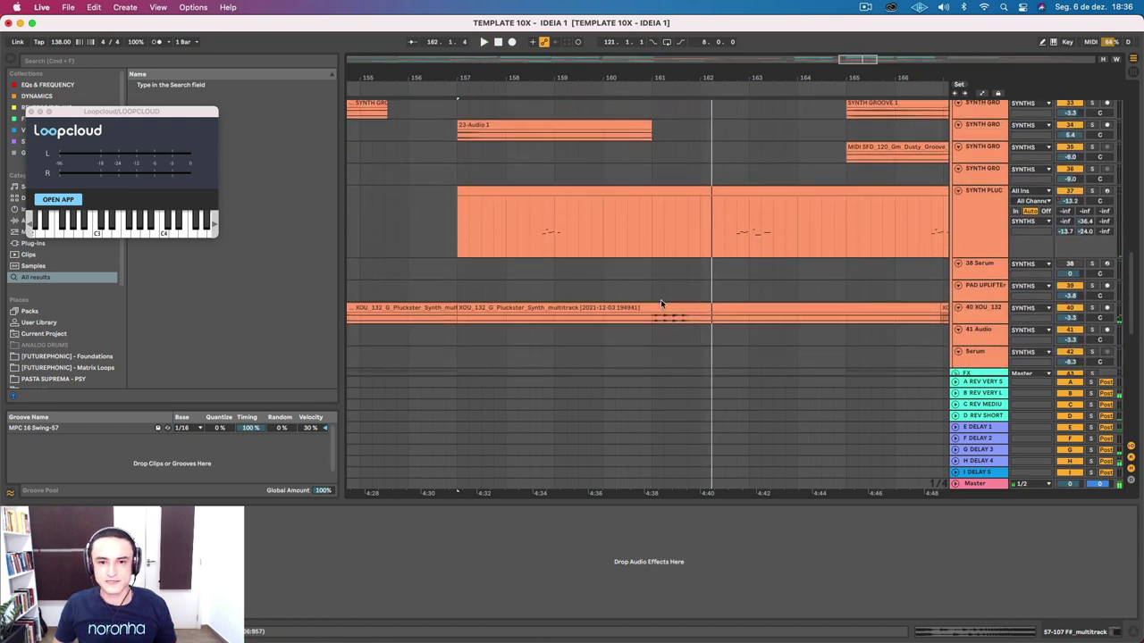
pyautogui.click(652, 318)
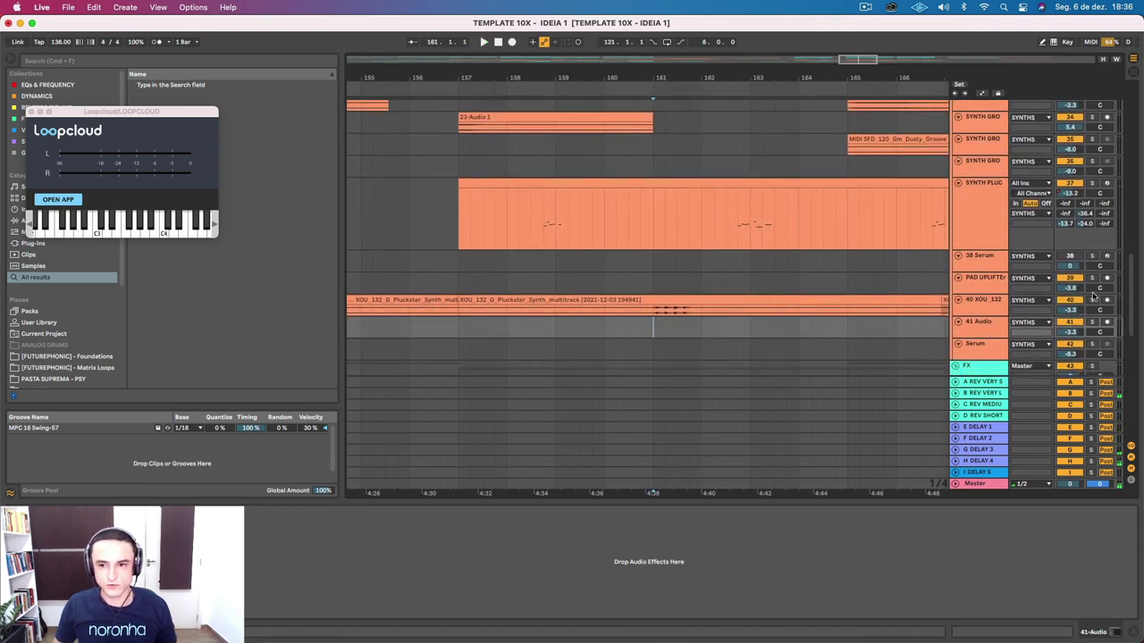
pyautogui.click(1089, 300)
pyautogui.click(651, 313)
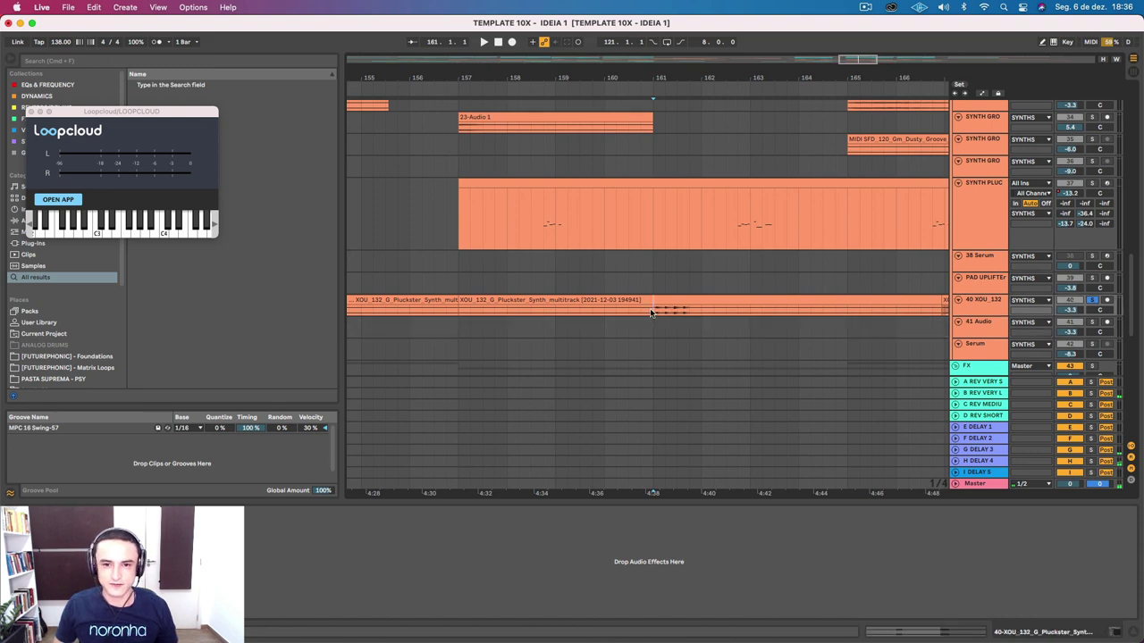
pyautogui.press('space')
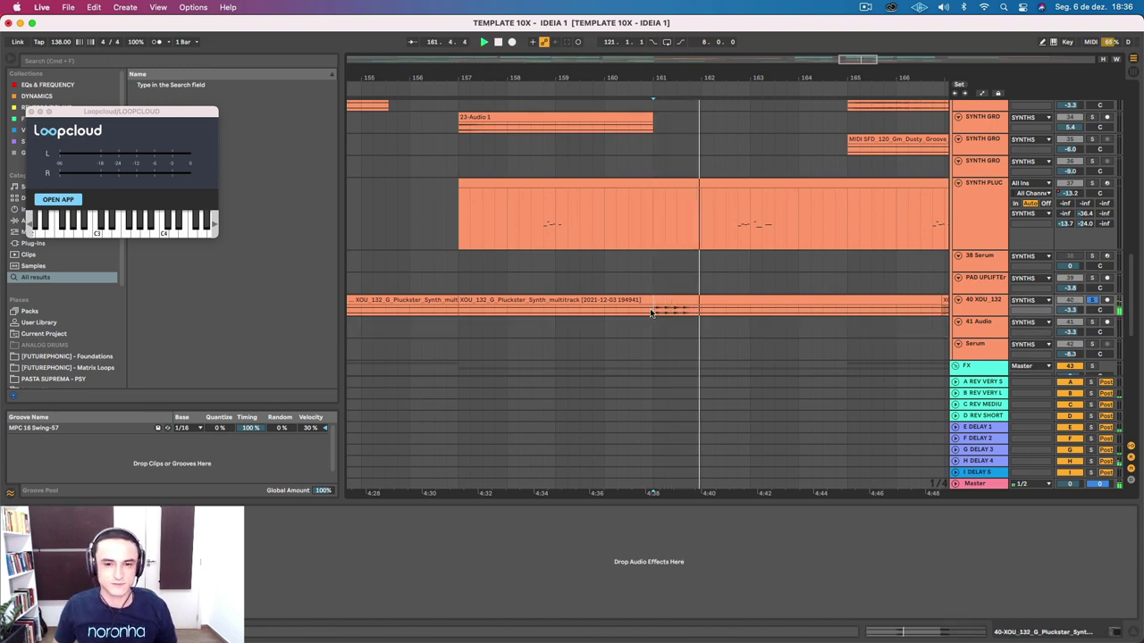
# Step: Take track 40 XOU_132 out of solo and replay the section from bar 161 with the full mix
pyautogui.click(1093, 302)
pyautogui.press('space')
pyautogui.press('space')
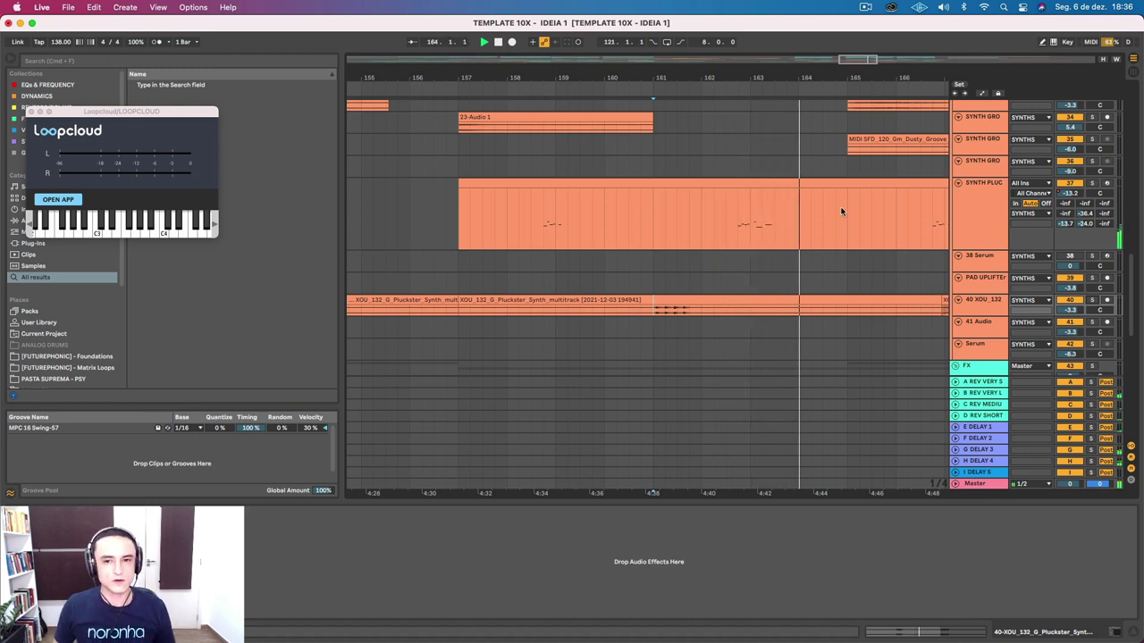
# Step: Solo SYNTH GROOVE track 35 during playback to hear its MIDI SFD clip alone, and return it to the full mix
pyautogui.moveTo(741, 78); pyautogui.dragTo(740, 13)
pyautogui.scroll(10, 810, 226)
pyautogui.scroll(8, 810, 226)
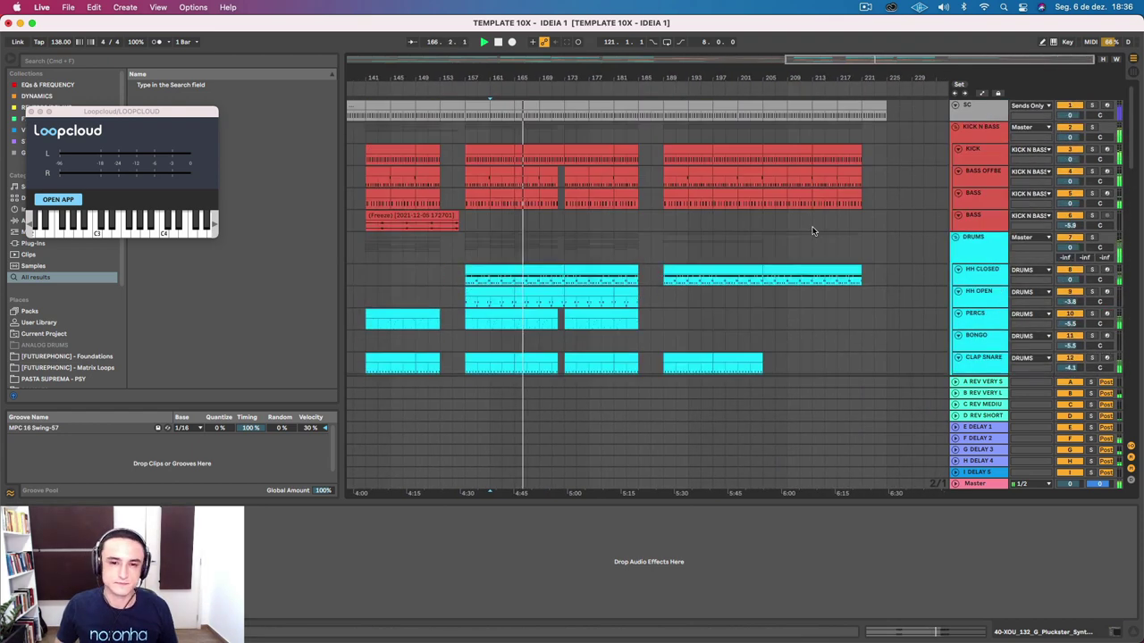
pyautogui.scroll(-10, 812, 230)
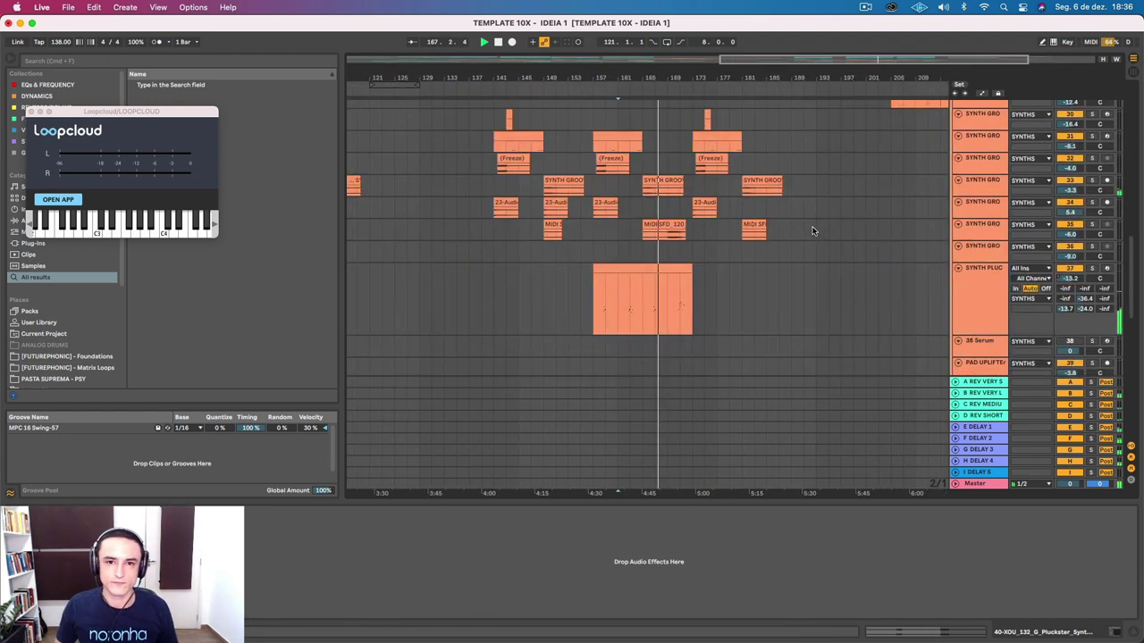
pyautogui.click(958, 226)
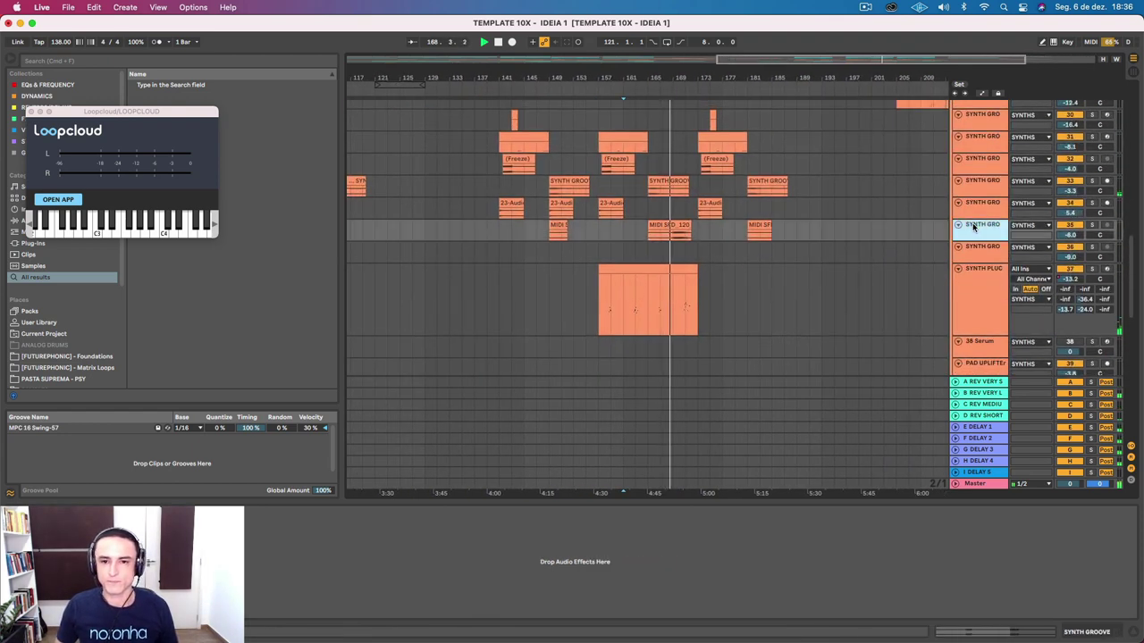
pyautogui.click(1092, 226)
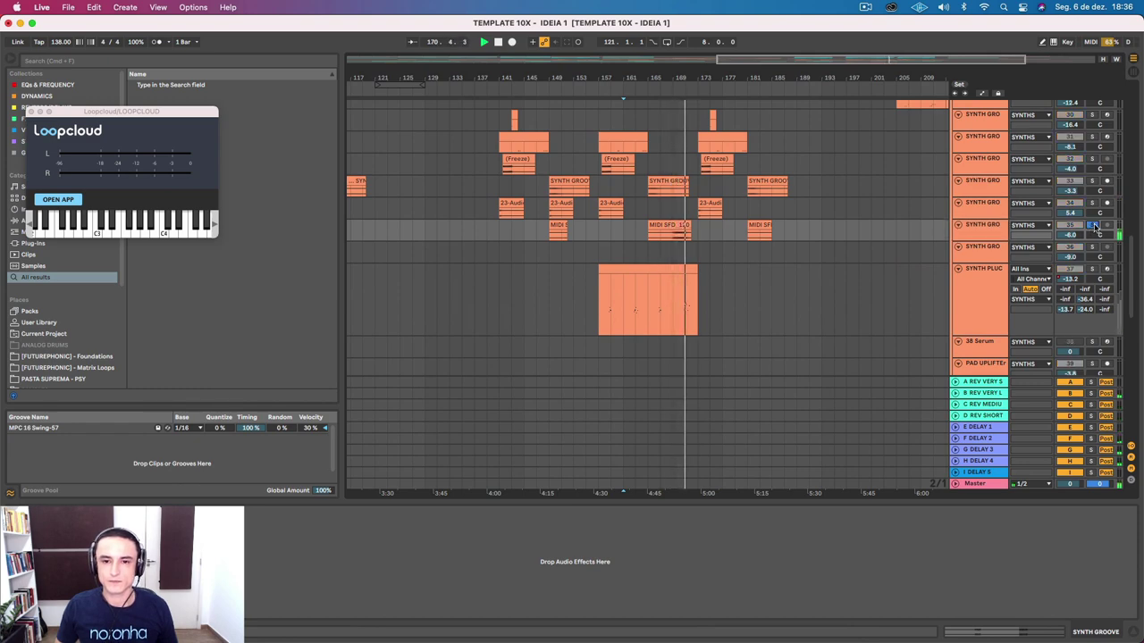
pyautogui.click(1093, 226)
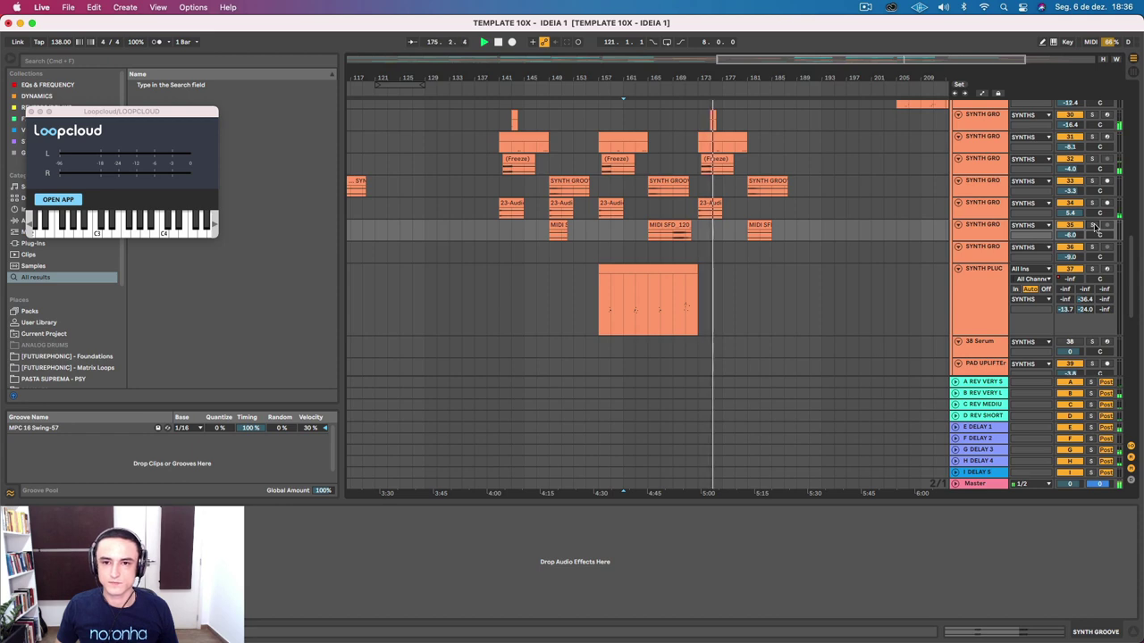
# Step: Stop playback and review the whole arrangement's structure across the kick and bass, drums and synth groups
pyautogui.scroll(10, 967, 270)
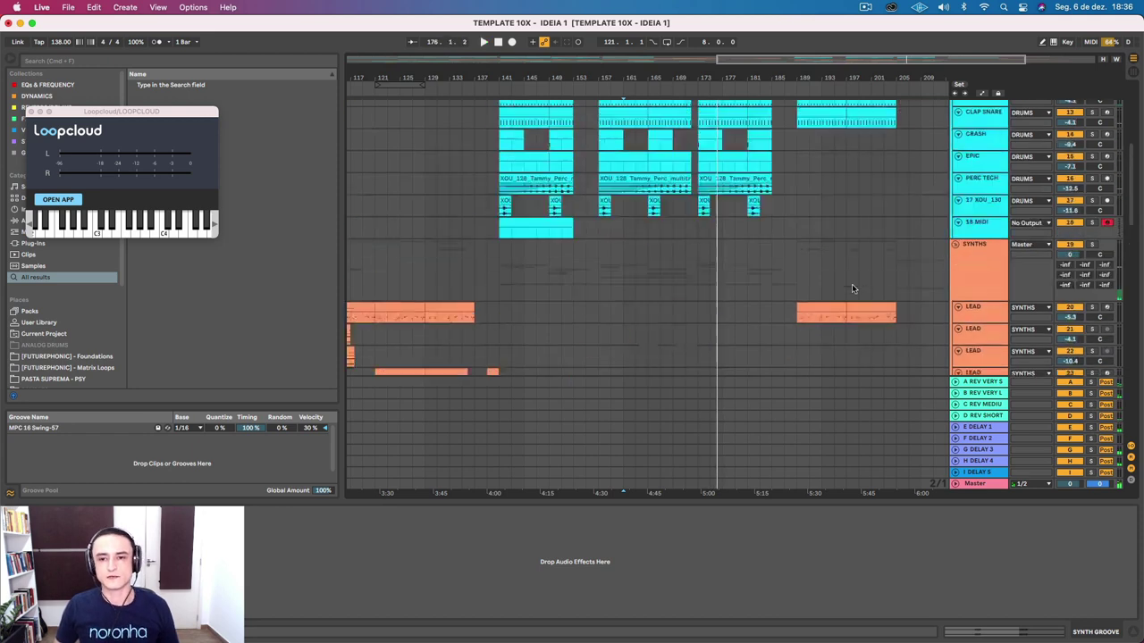
pyautogui.hscroll(3, 858, 178)
pyautogui.hscroll(-15, 828, 243)
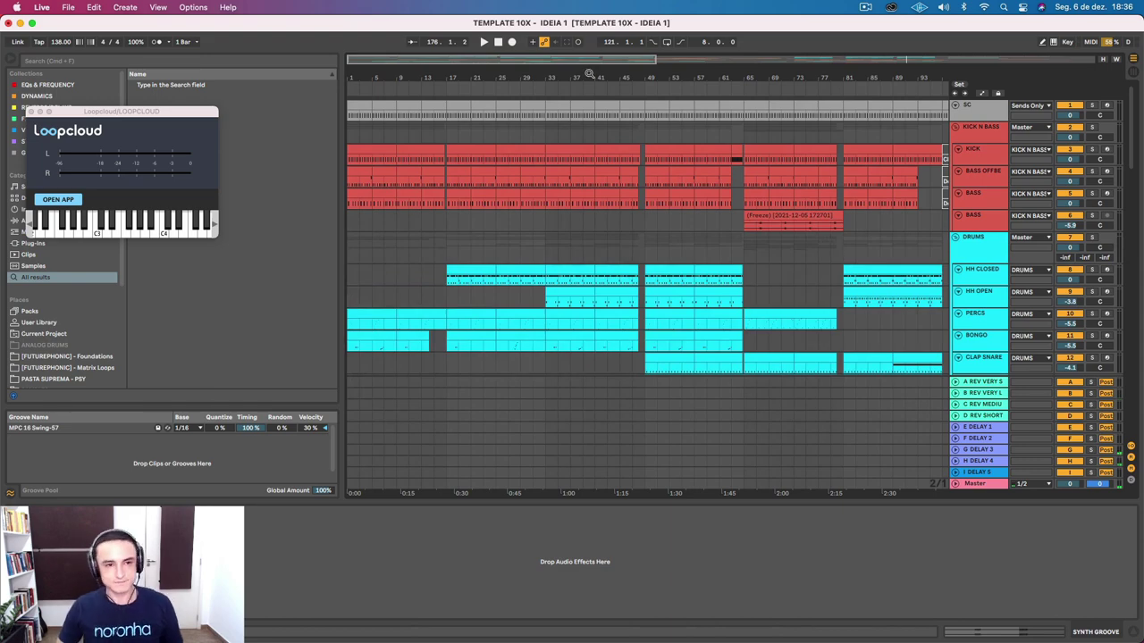
pyautogui.moveTo(588, 74); pyautogui.dragTo(589, 53)
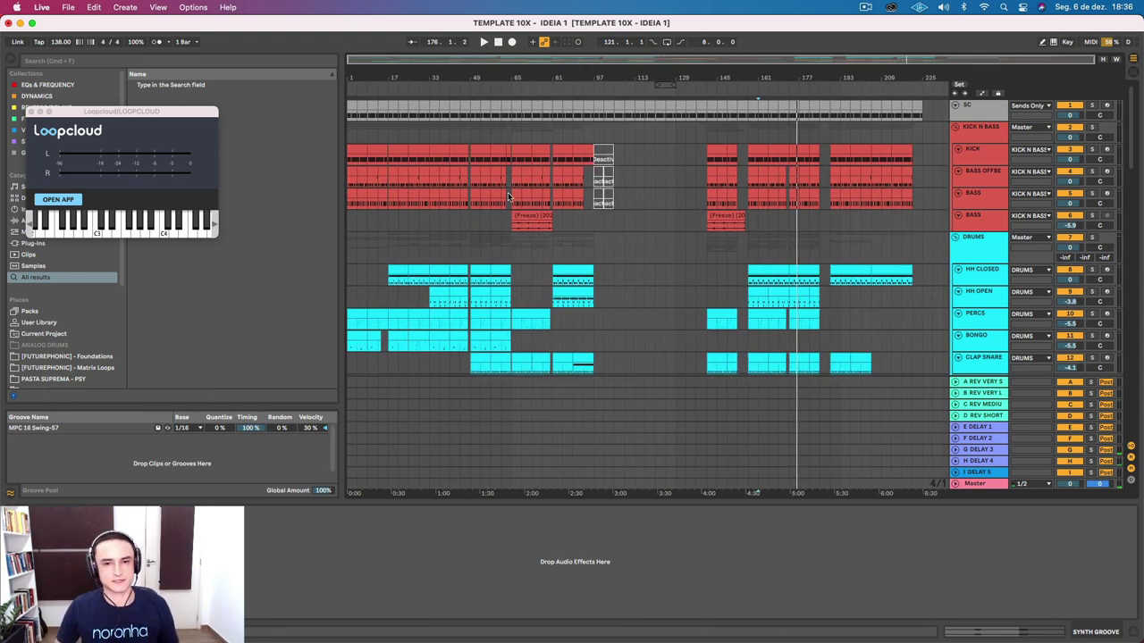
pyautogui.scroll(-15, 508, 192)
pyautogui.scroll(5, 508, 192)
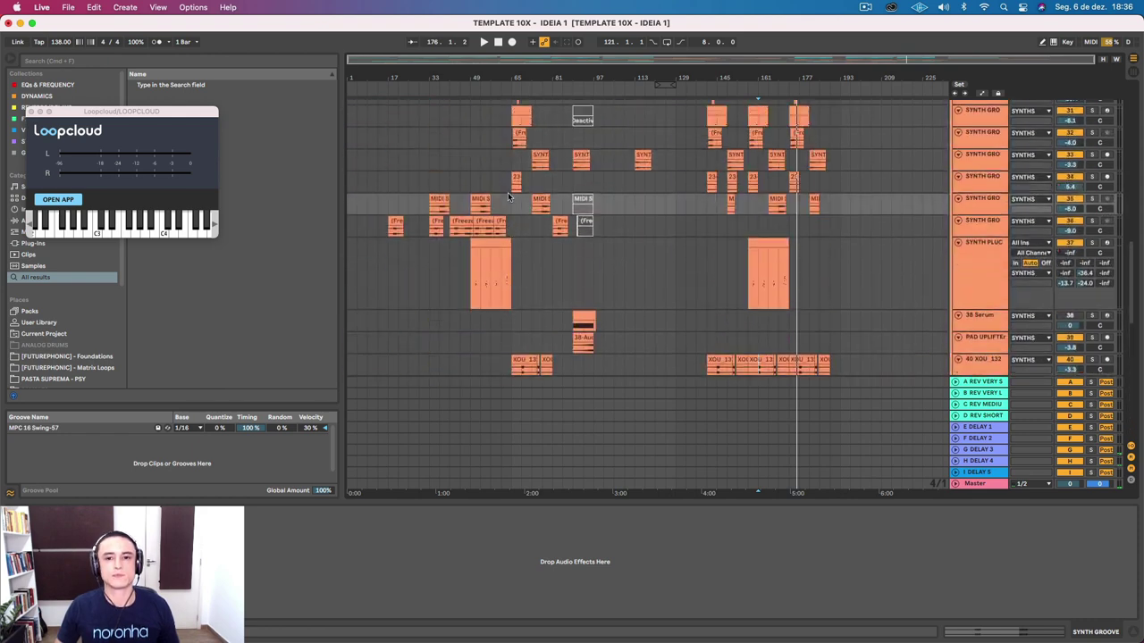
pyautogui.scroll(10, 507, 192)
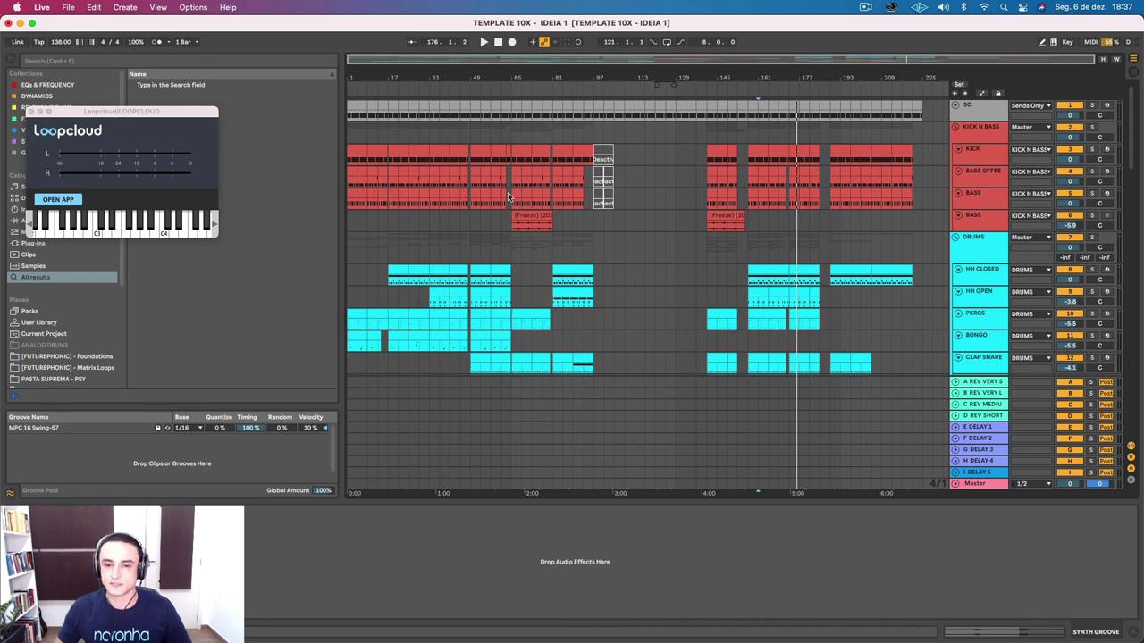
pyautogui.scroll(-10, 558, 249)
pyautogui.scroll(6, 558, 249)
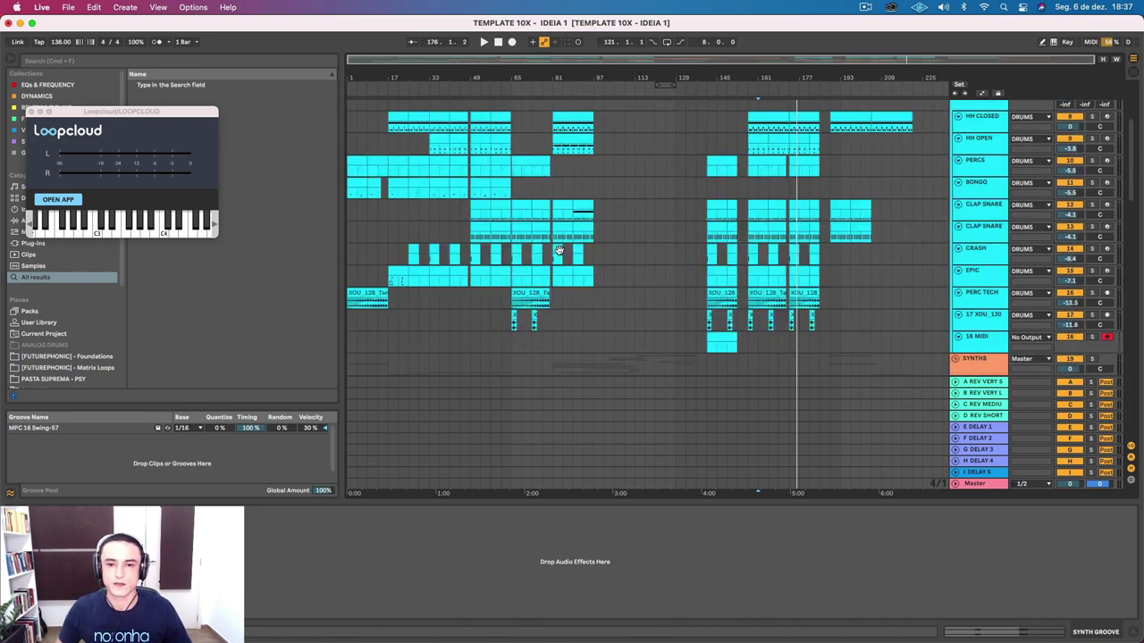
pyautogui.scroll(4, 559, 249)
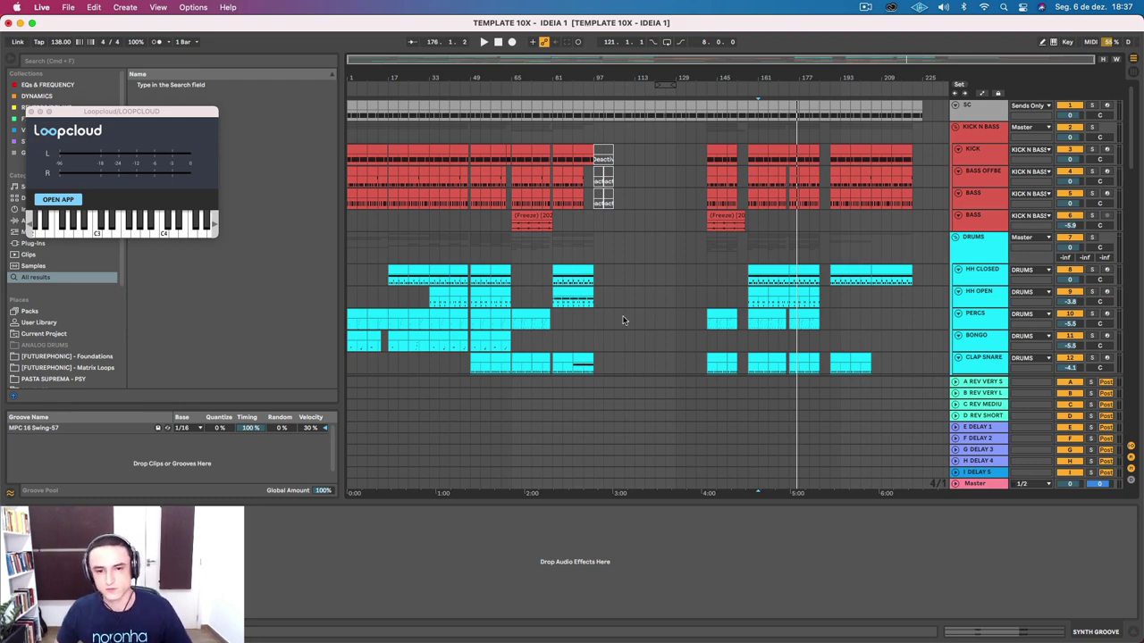
pyautogui.scroll(-10, 622, 322)
pyautogui.scroll(10, 618, 325)
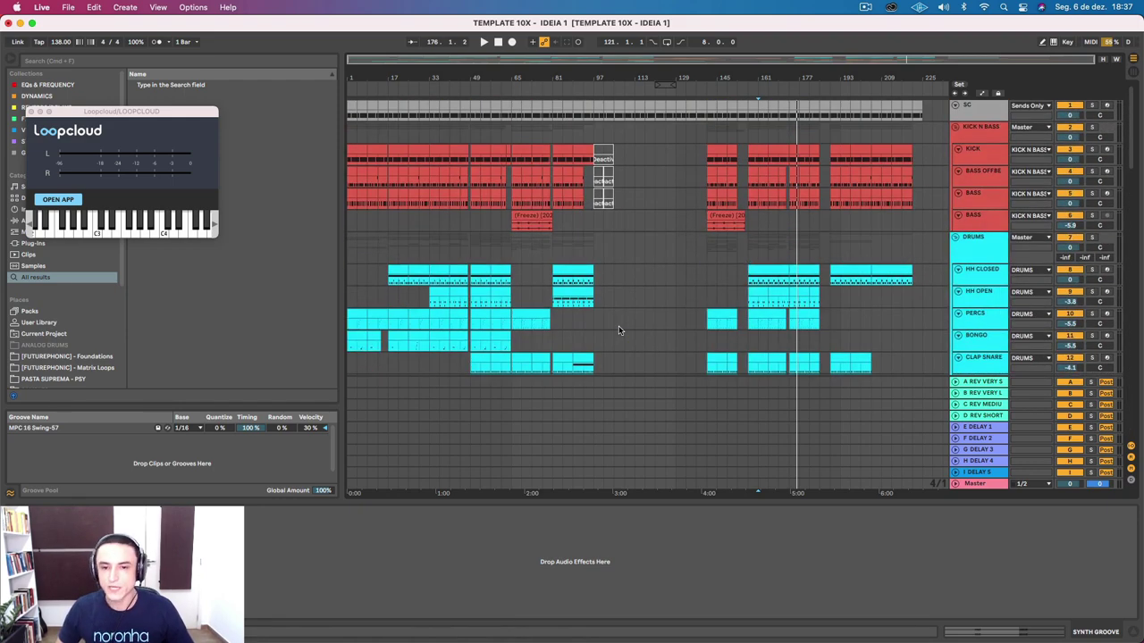